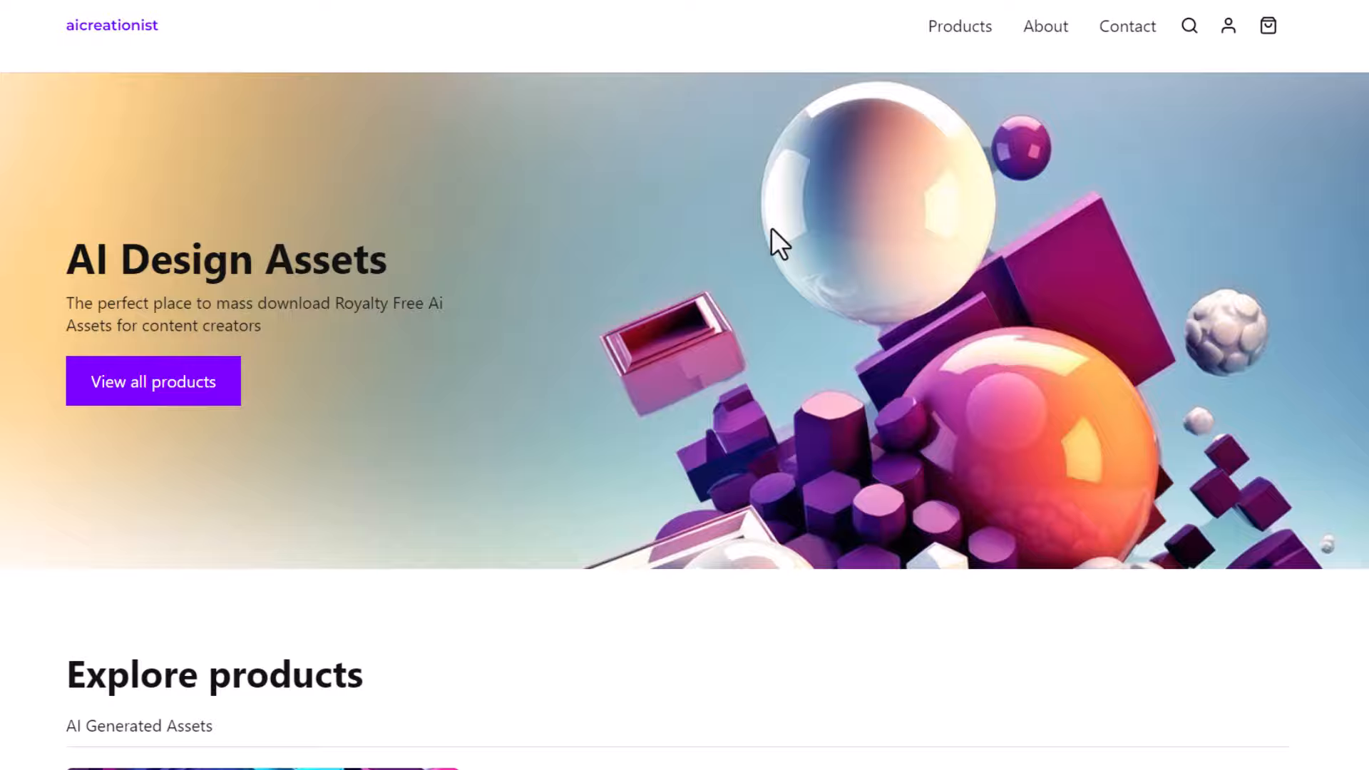
Examine the example storefront and the product page of its 3D Textures, Effects & Backgrounds Pack
{"action": "scroll", "coordinate": [769, 230], "scroll_direction": "up", "scroll_amount": 2}
{"action": "left_click", "coordinate": [191, 429]}
{"action": "scroll", "coordinate": [335, 302], "scroll_direction": "down", "scroll_amount": 5}
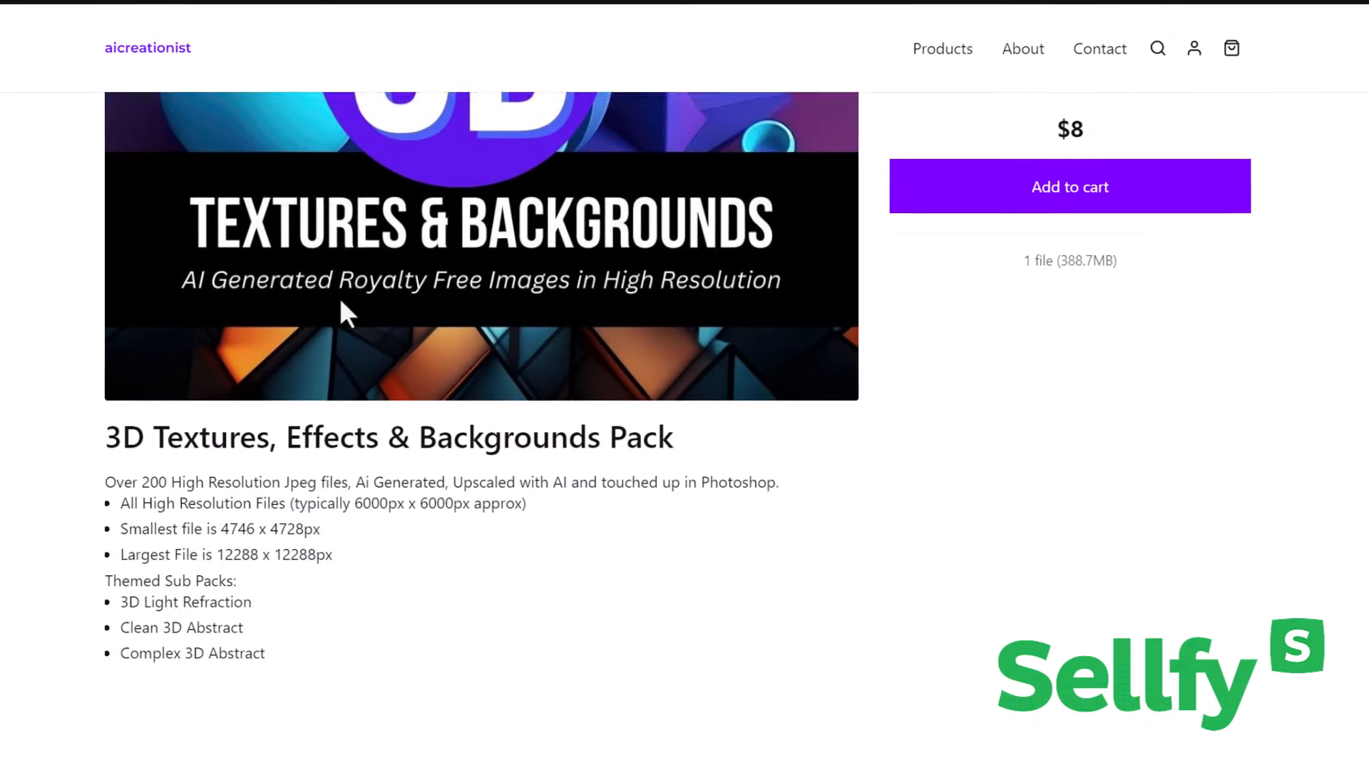
{"action": "scroll", "coordinate": [527, 643], "scroll_direction": "down", "scroll_amount": 2}
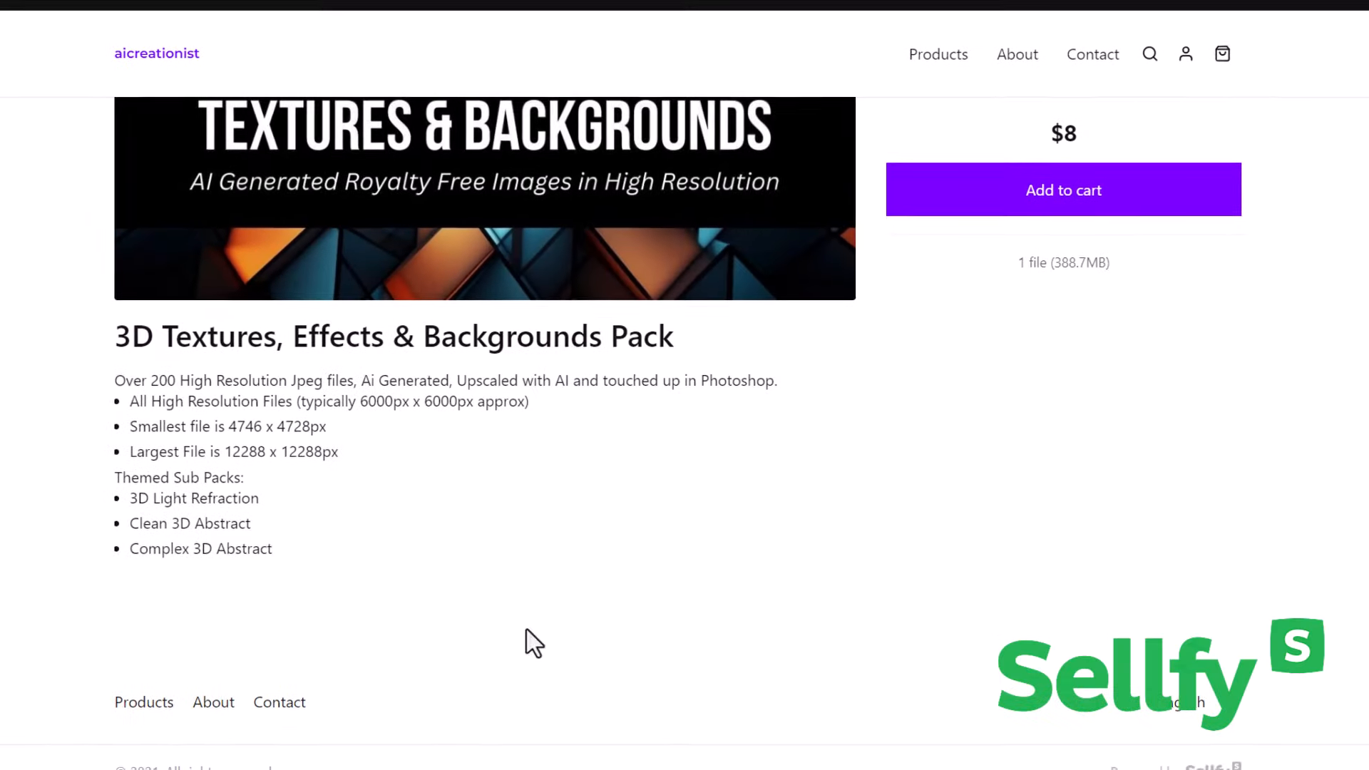
{"action": "scroll", "coordinate": [526, 642], "scroll_direction": "up", "scroll_amount": 5}
{"action": "left_click", "coordinate": [1020, 262]}
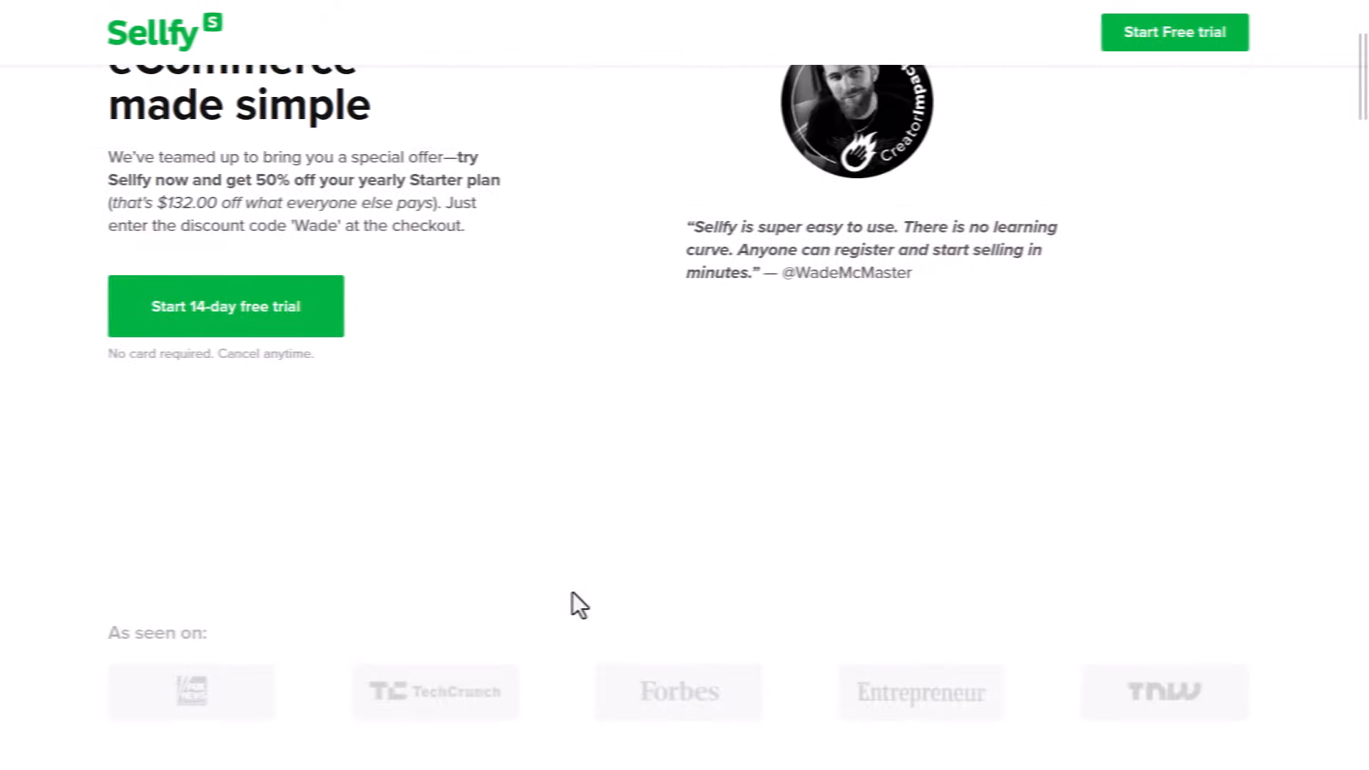
Start the 14-day free trial from the Sellfy offer page and begin the account form with the first name
{"action": "scroll", "coordinate": [572, 593], "scroll_direction": "up", "scroll_amount": 3}
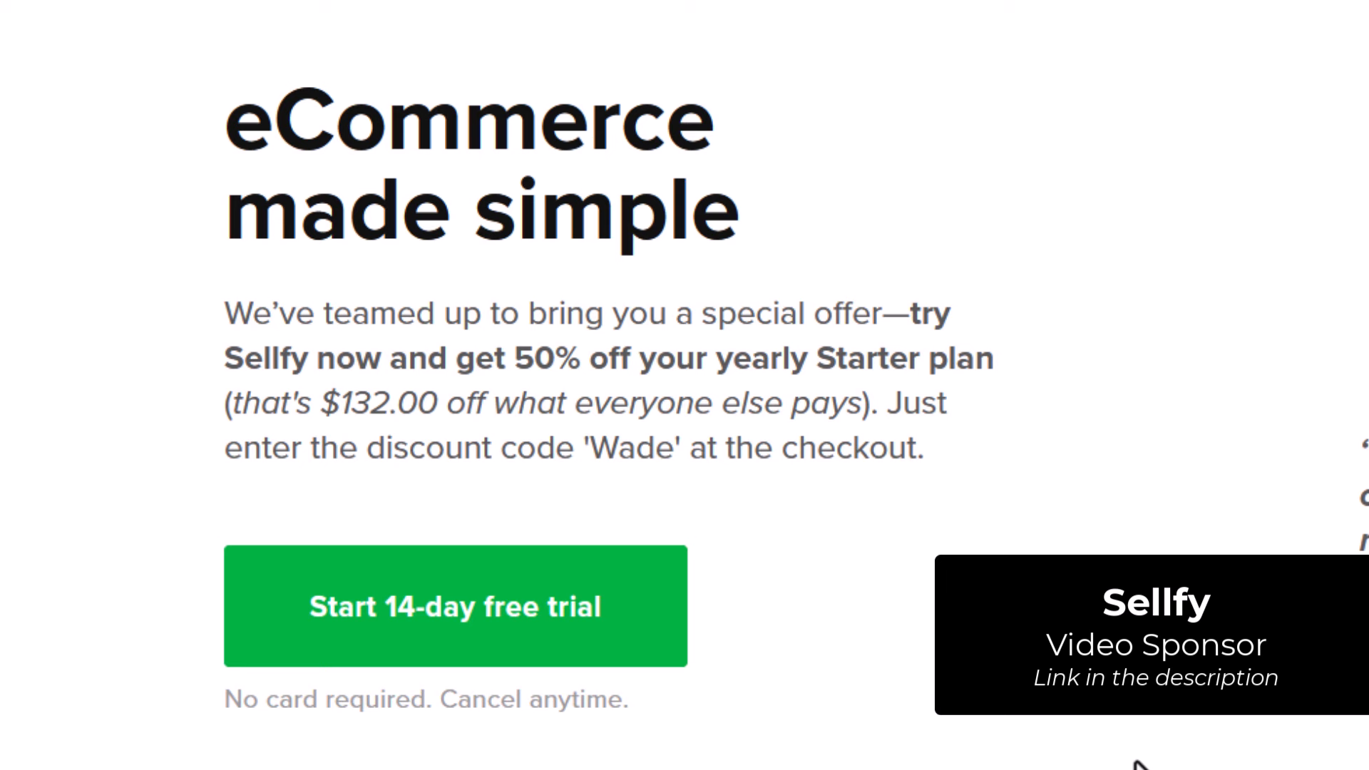
{"action": "left_click", "coordinate": [681, 628]}
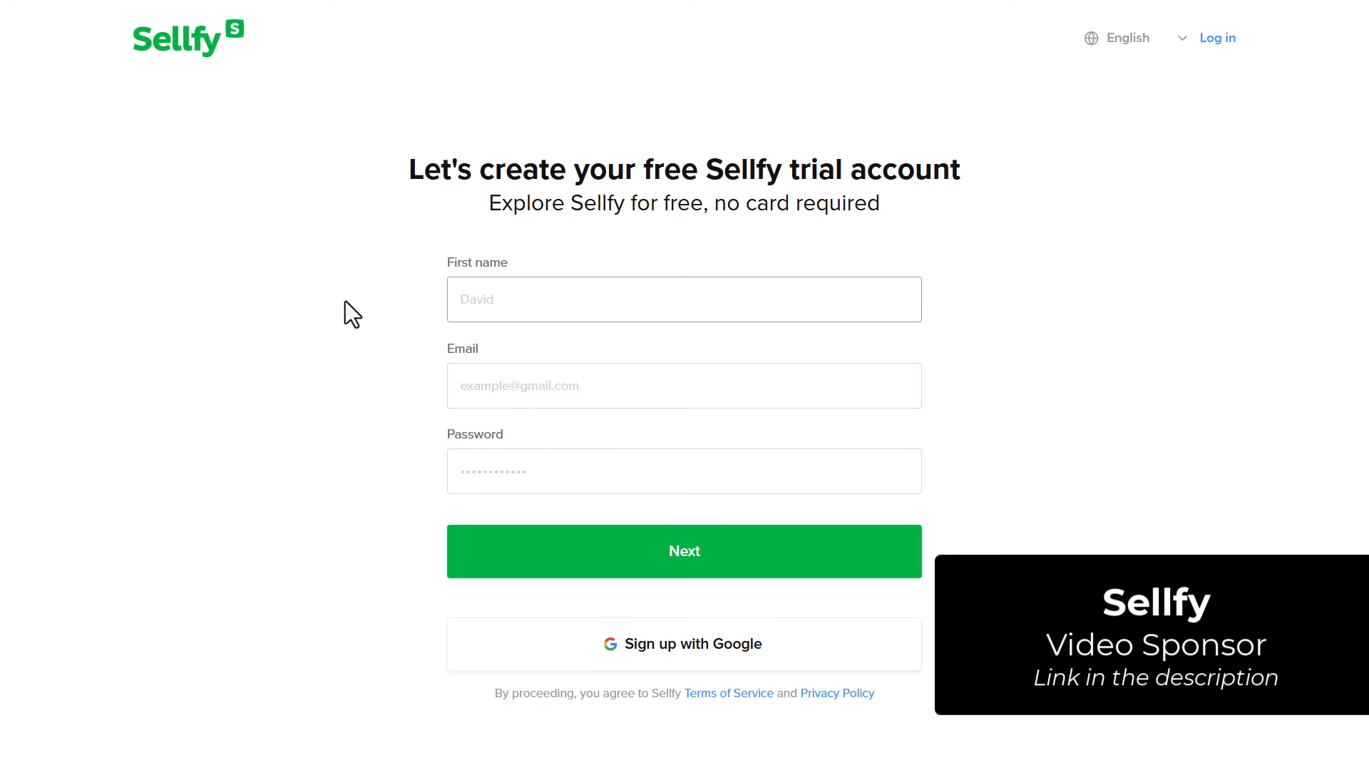
{"action": "type", "text": "David"}
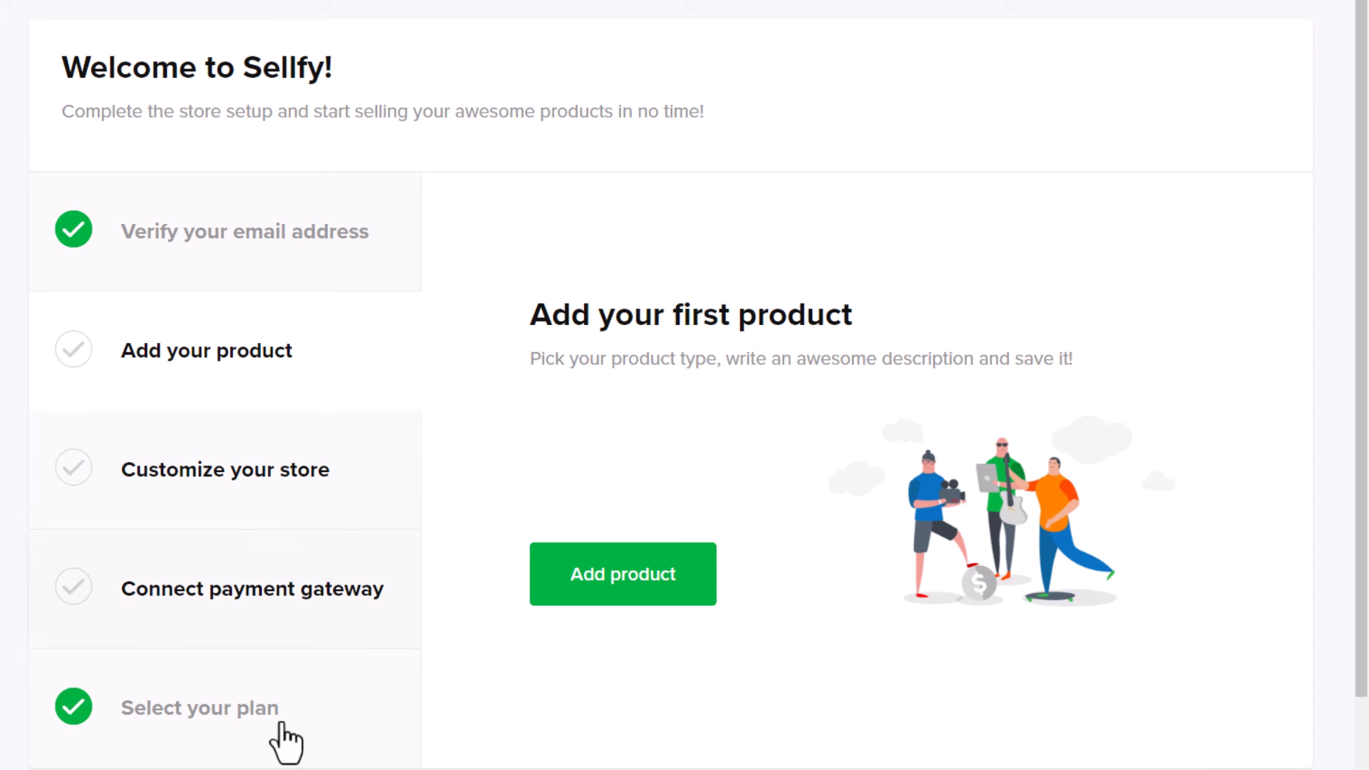
Review the setup checklist's email verification and product entries, and the product types available in the store navigation
{"action": "left_click", "coordinate": [372, 241]}
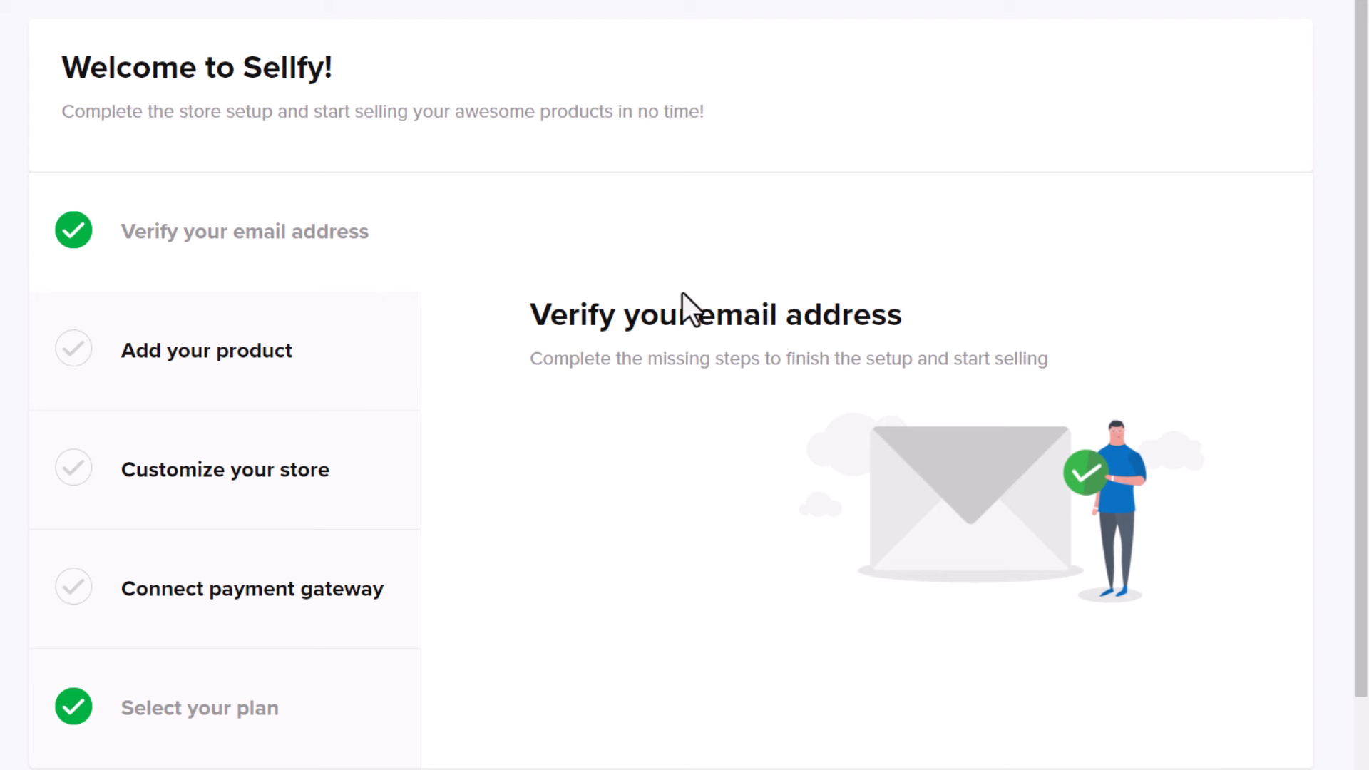
{"action": "left_click", "coordinate": [206, 341]}
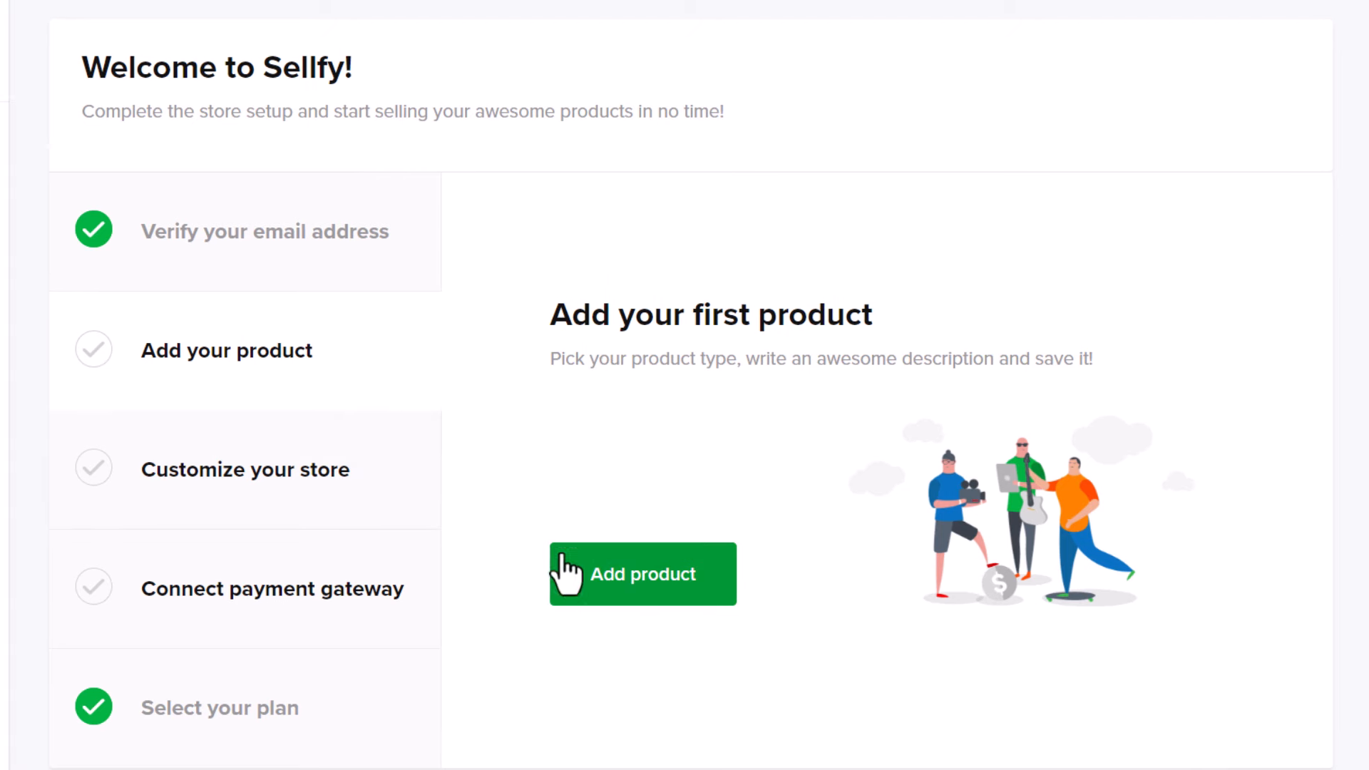
{"action": "left_click", "coordinate": [315, 173]}
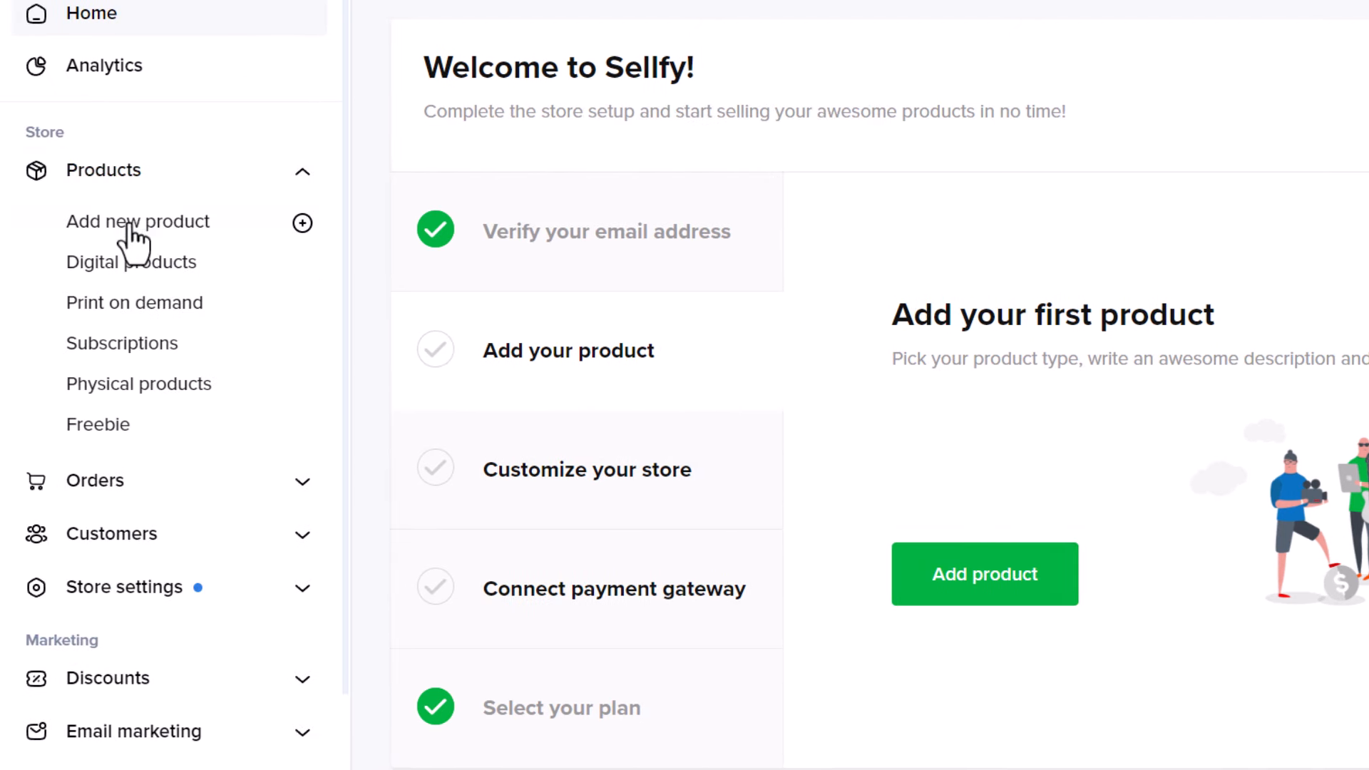
{"action": "left_click", "coordinate": [300, 173]}
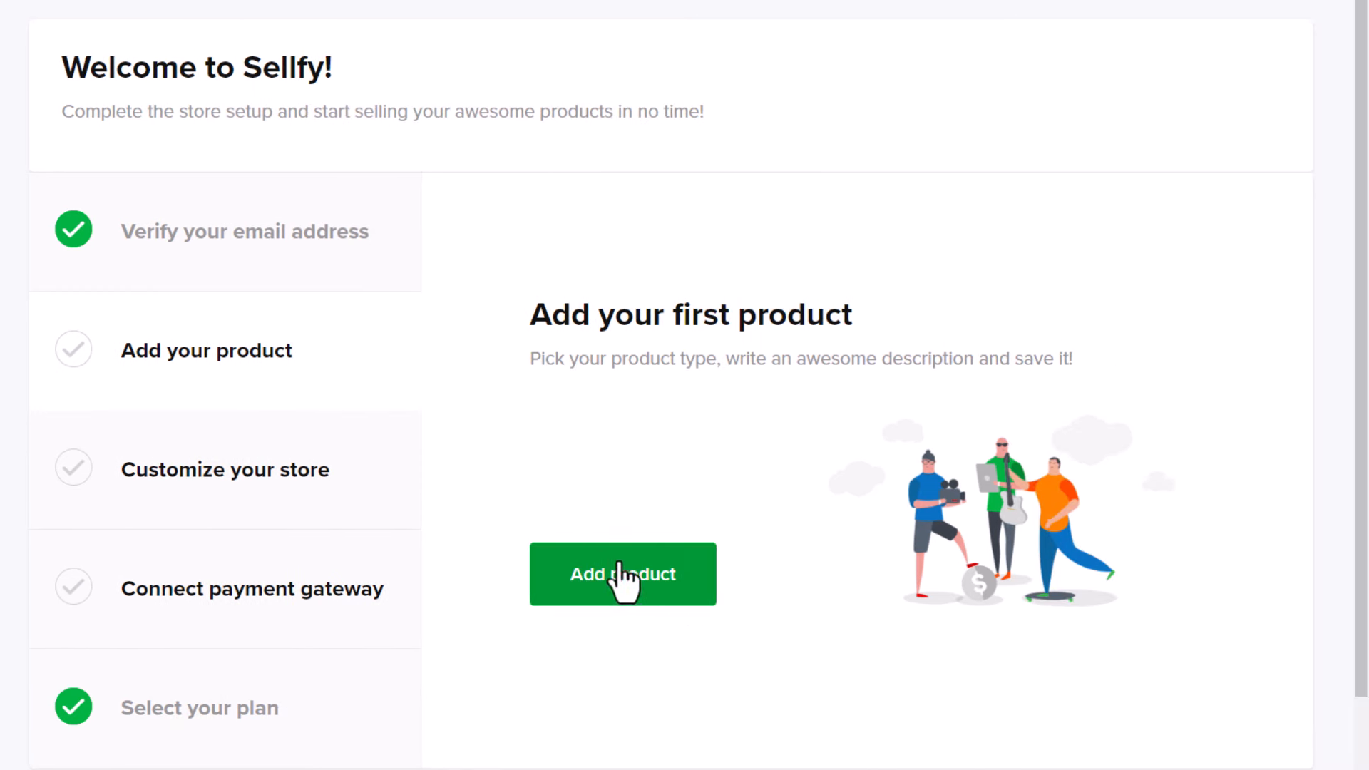
Add a new digital product and upload 3D_Effects__Backgrounds.zip as its product file
{"action": "left_click", "coordinate": [623, 579]}
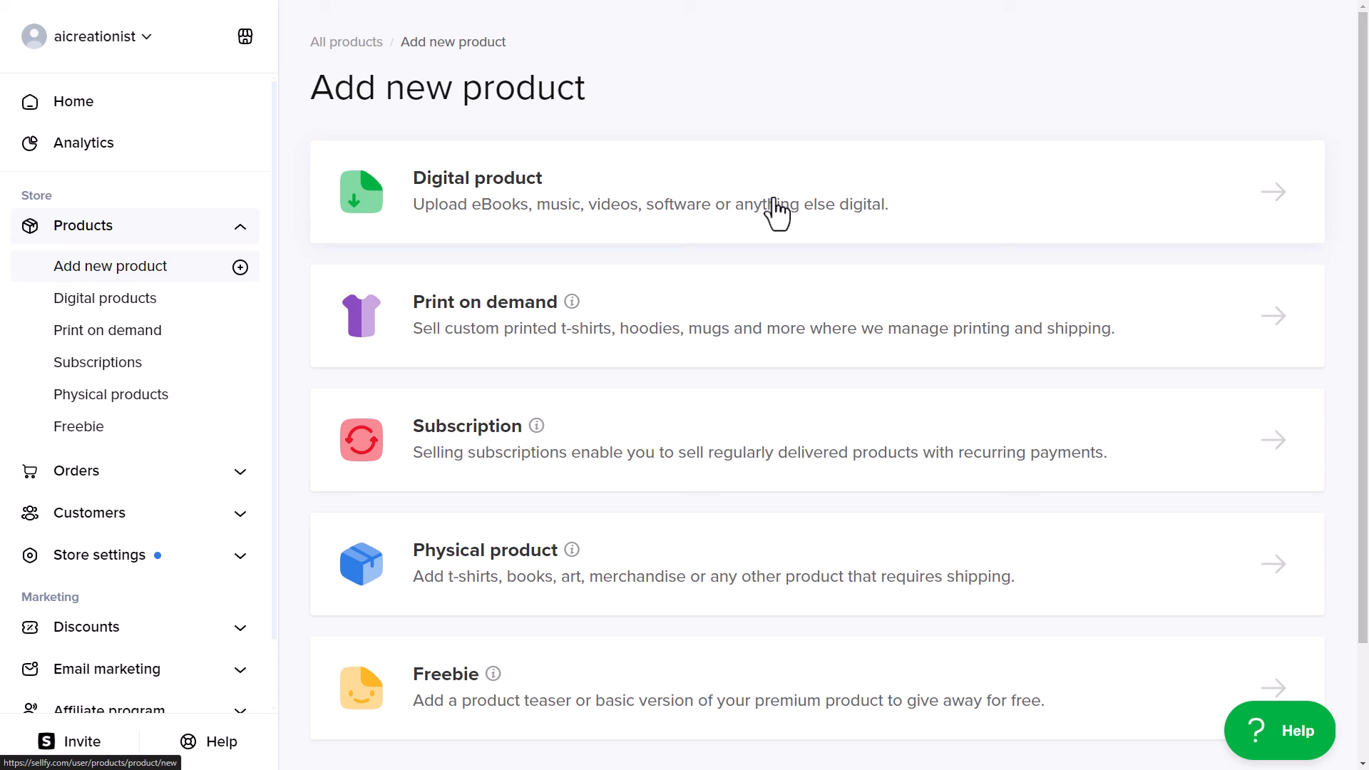
{"action": "left_click", "coordinate": [609, 192]}
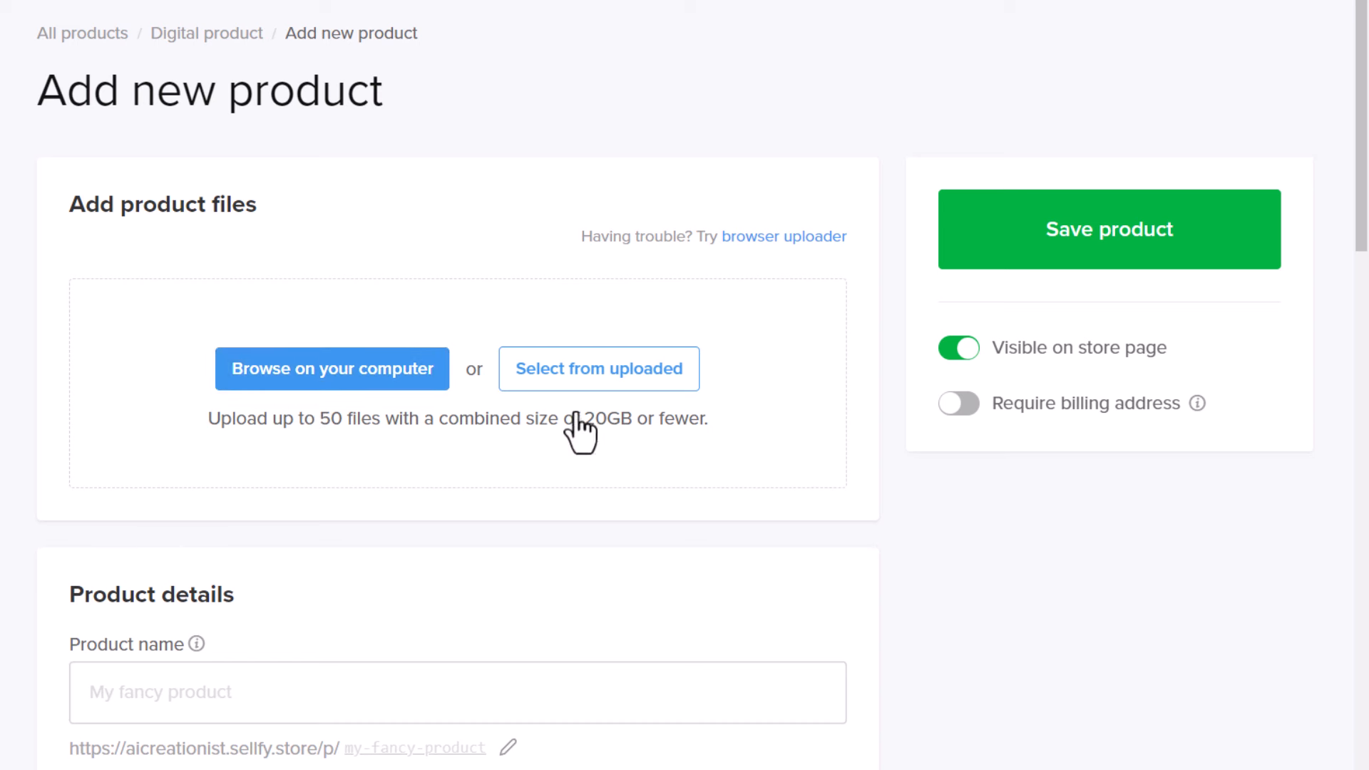
{"action": "left_click", "coordinate": [341, 358]}
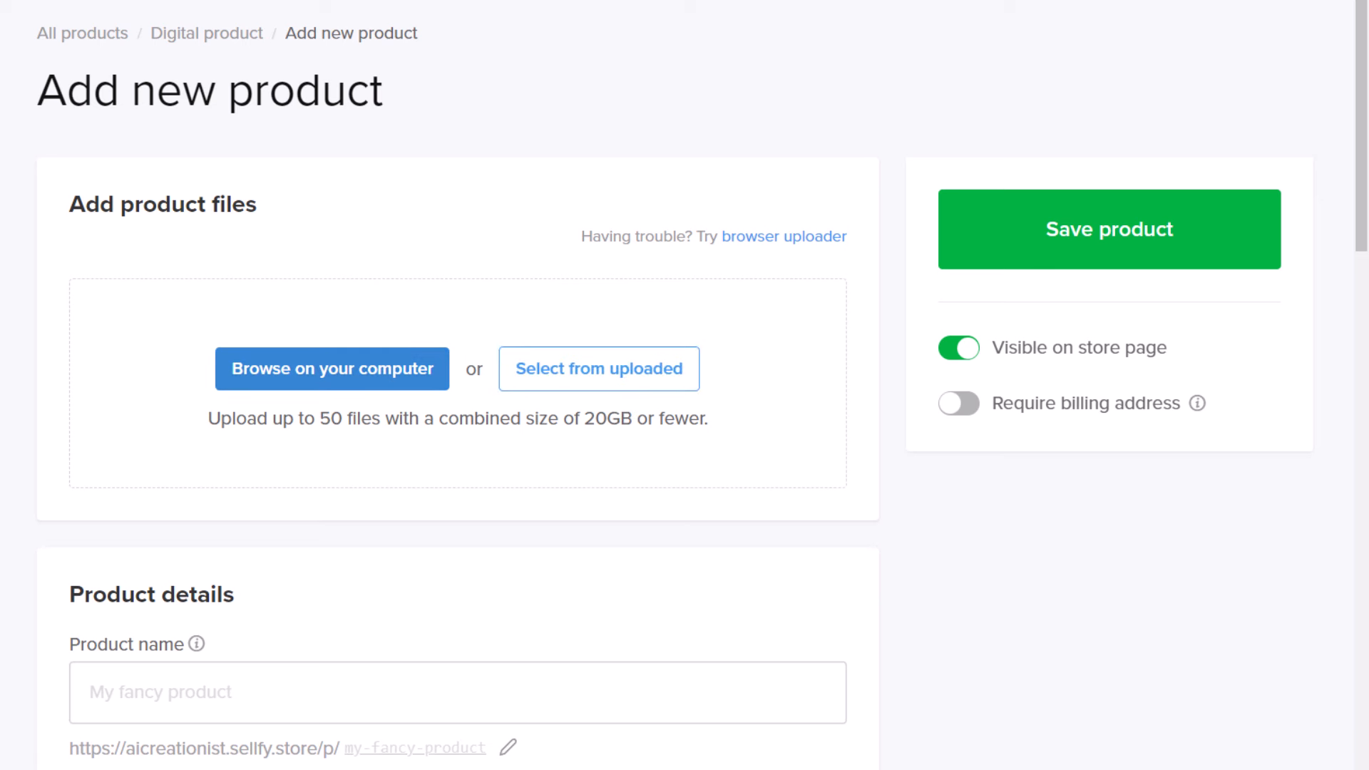
{"action": "left_click_drag", "start_coordinate": [301, 266], "coordinate": [469, 333]}
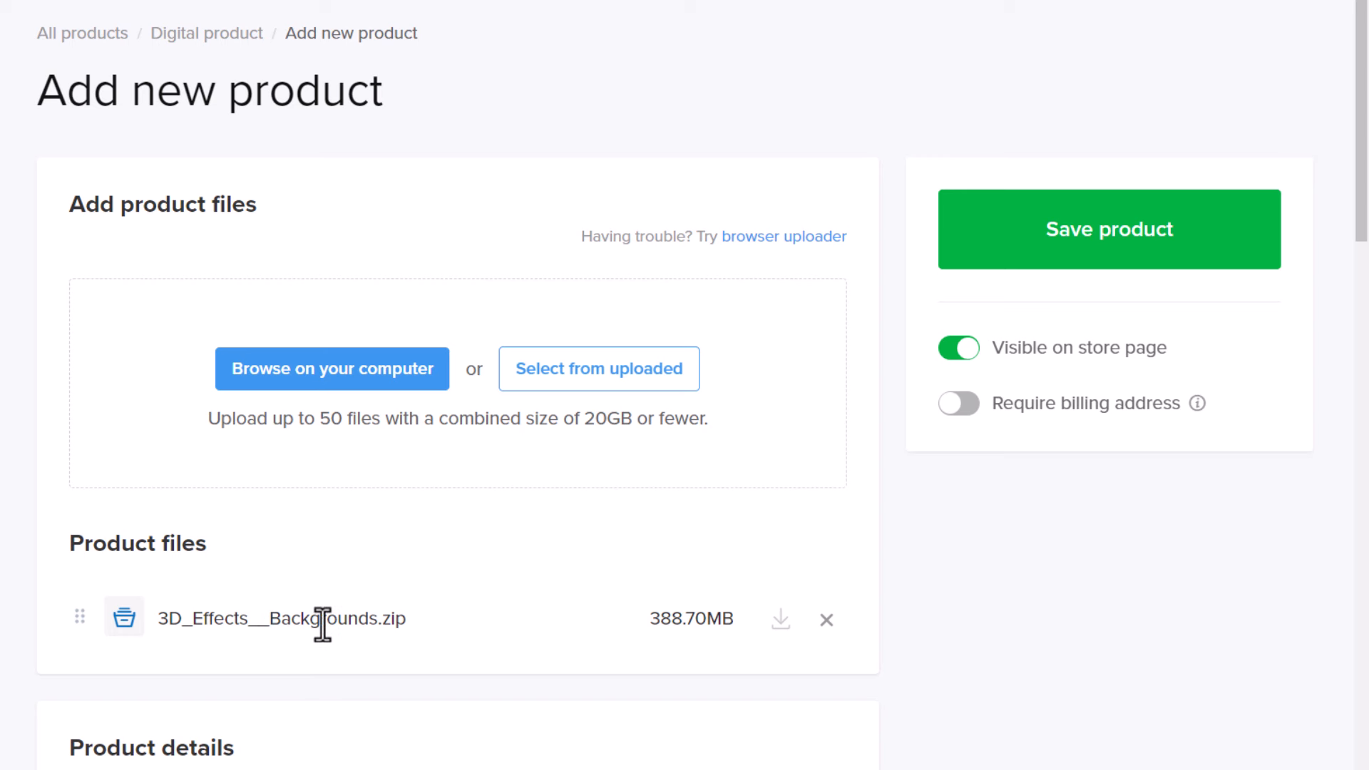
Create the product category "AI Generated Assets" with the slug ai-assets, visible on the store page, and leave additional categories unselected
{"action": "scroll", "coordinate": [780, 636], "scroll_direction": "down", "scroll_amount": 10}
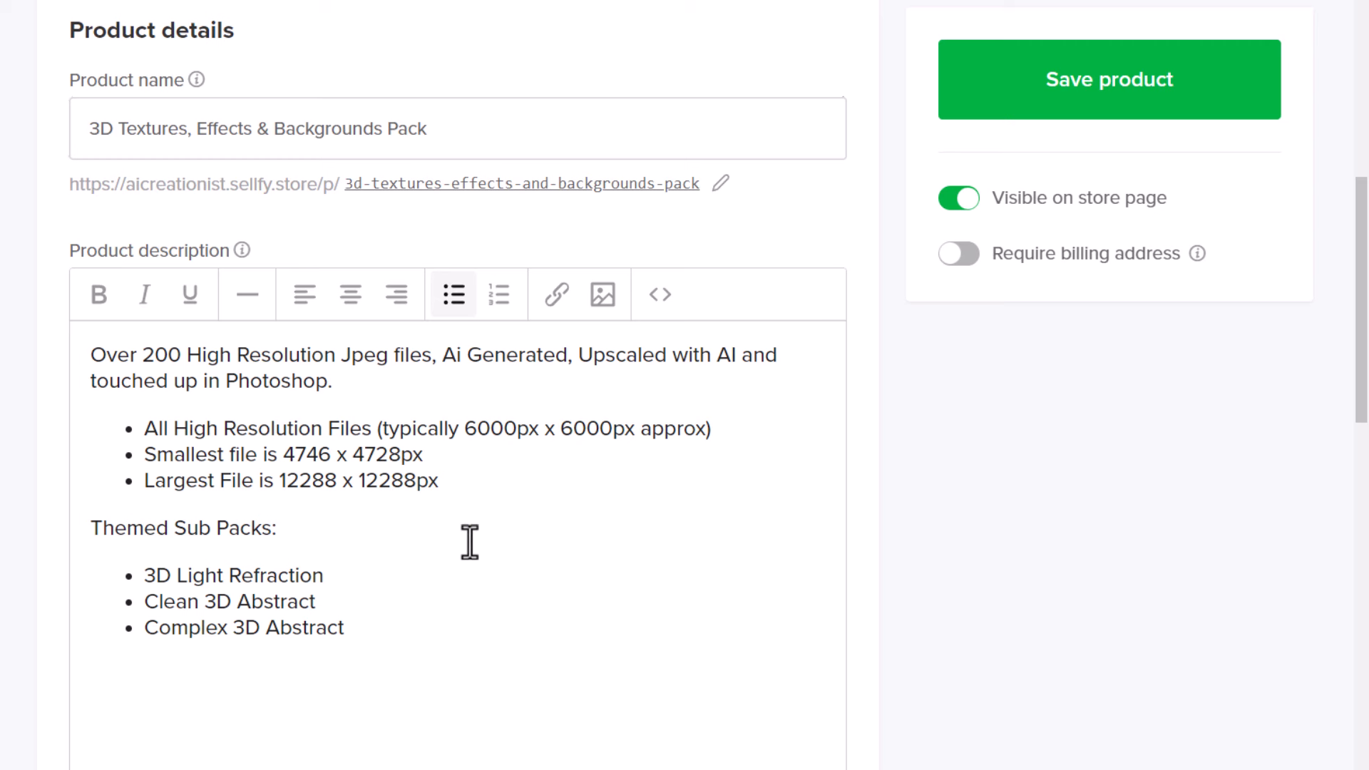
{"action": "scroll", "coordinate": [470, 542], "scroll_direction": "down", "scroll_amount": 10}
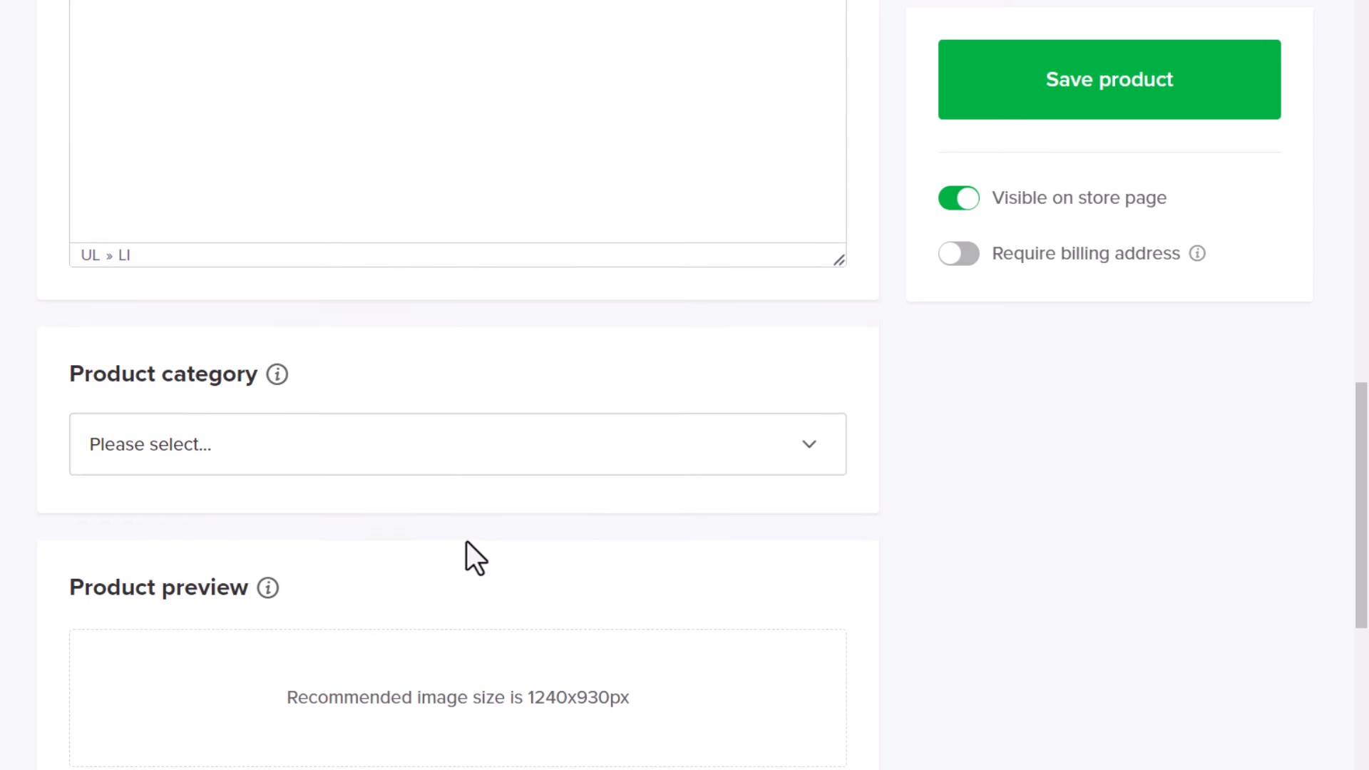
{"action": "left_click", "coordinate": [111, 460]}
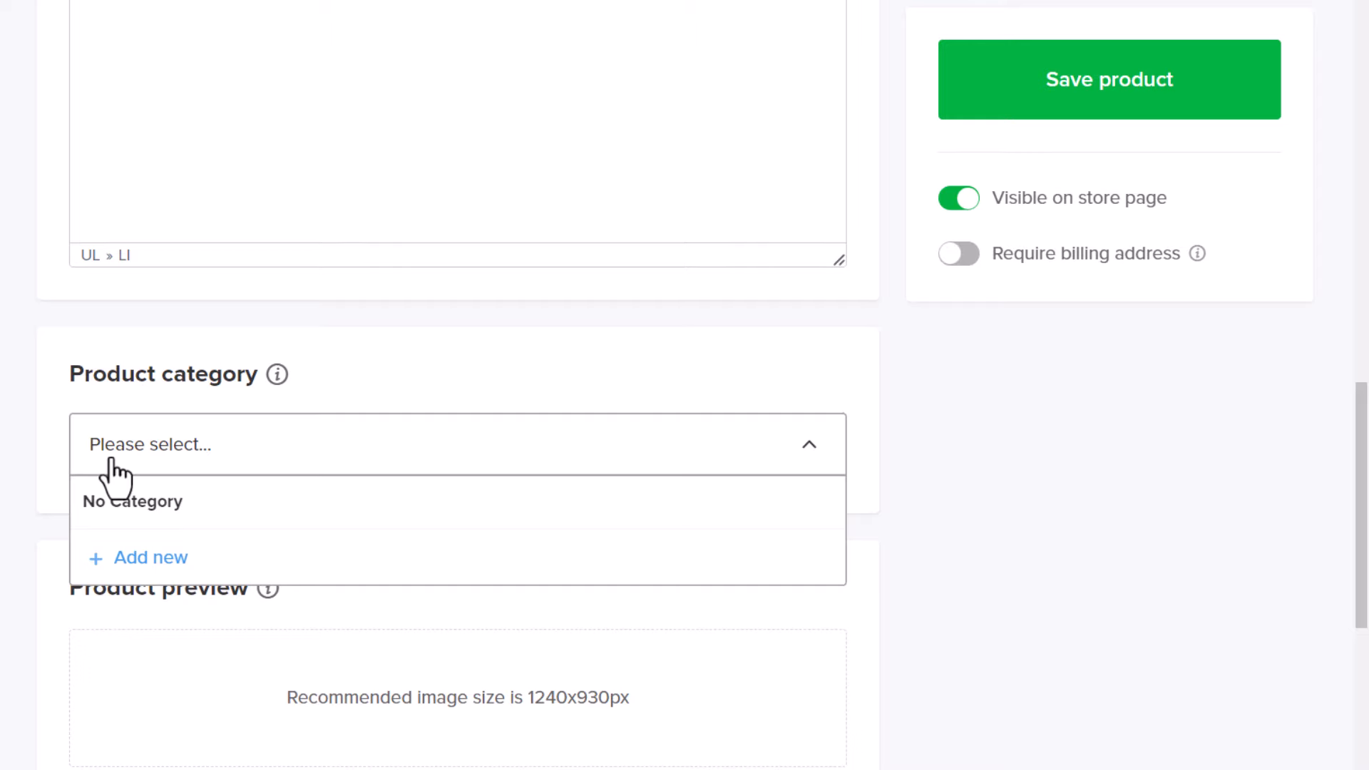
{"action": "left_click", "coordinate": [163, 568]}
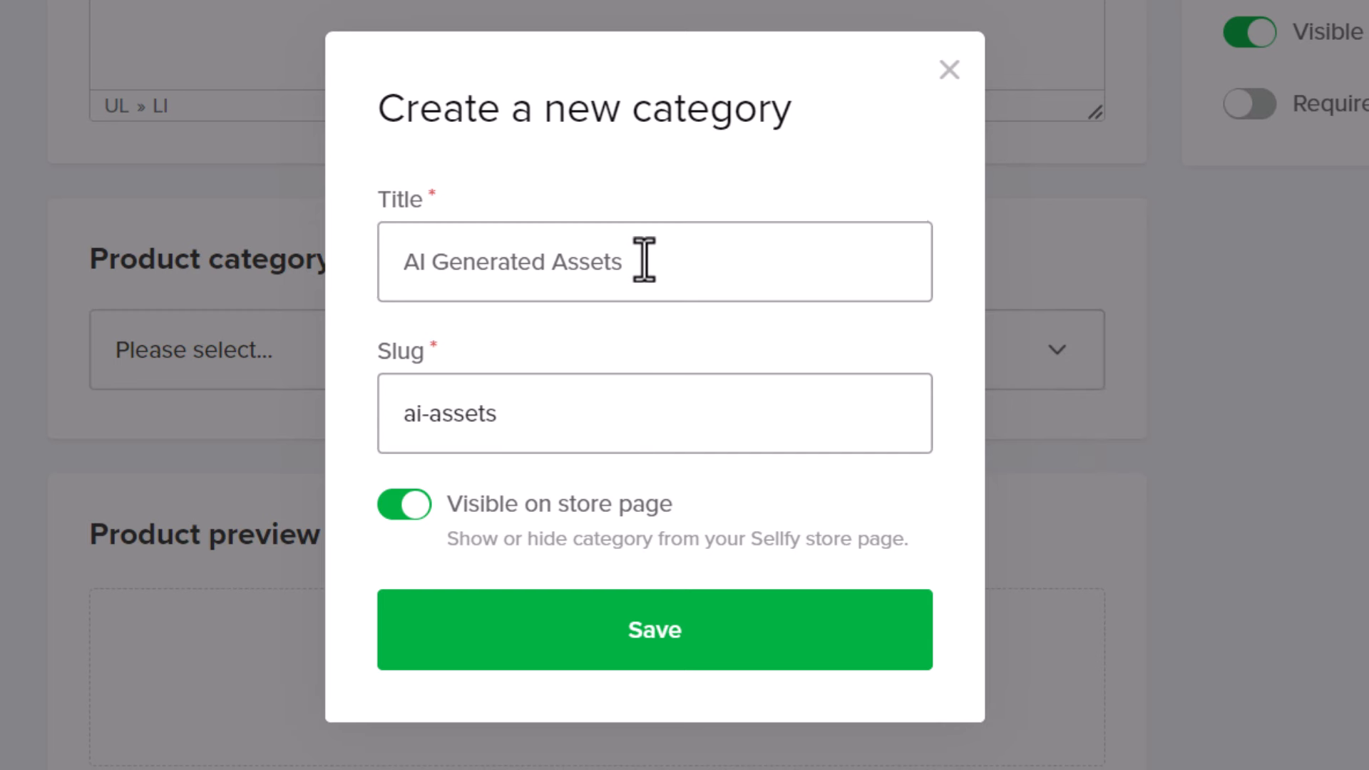
{"action": "left_click", "coordinate": [393, 410]}
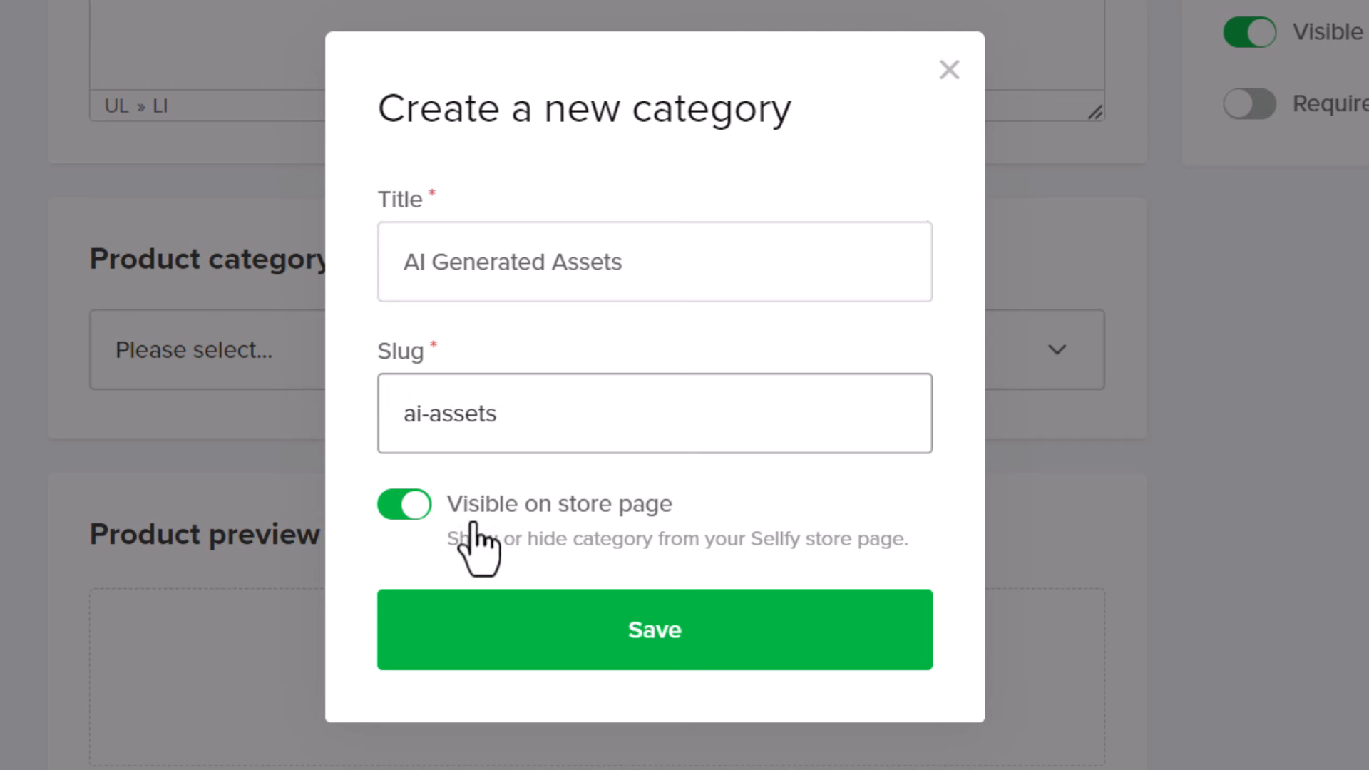
{"action": "left_click", "coordinate": [636, 632]}
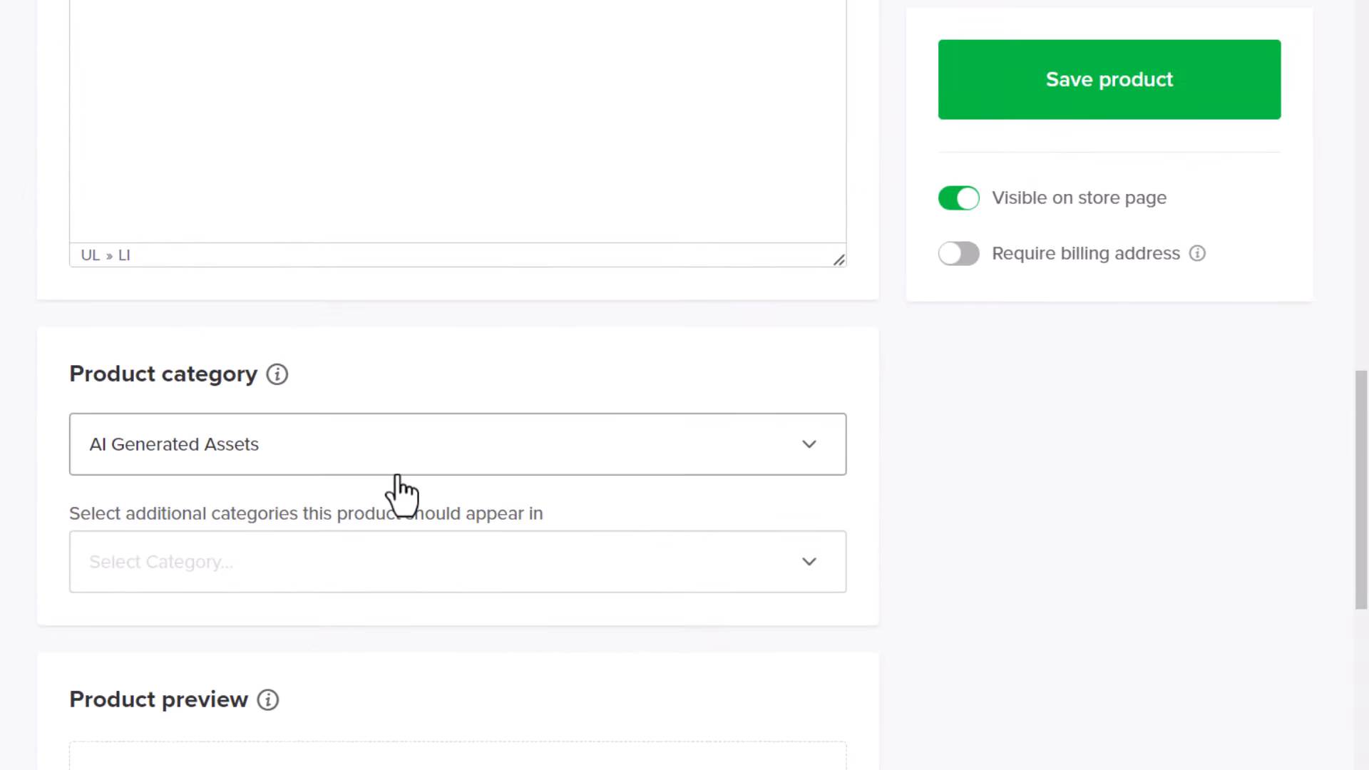
{"action": "left_click", "coordinate": [96, 583]}
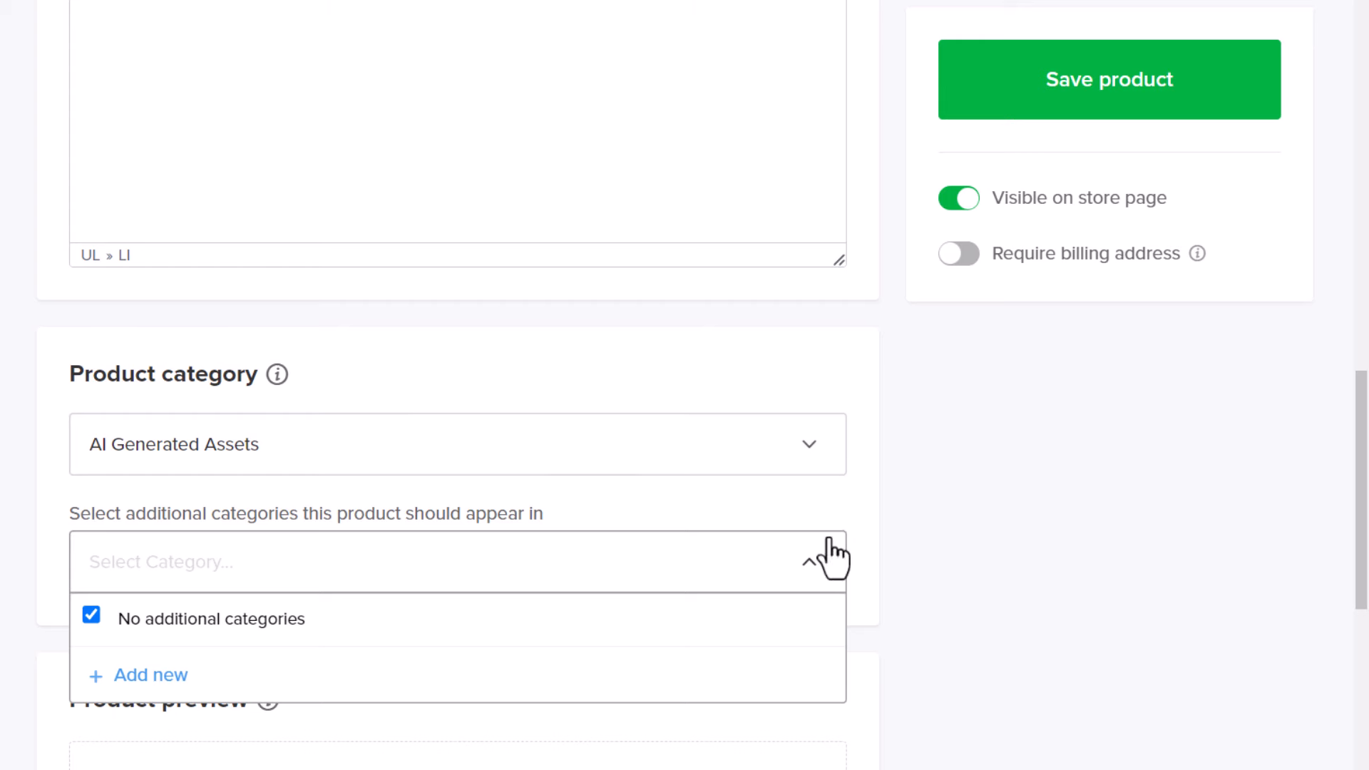
{"action": "left_click", "coordinate": [917, 532]}
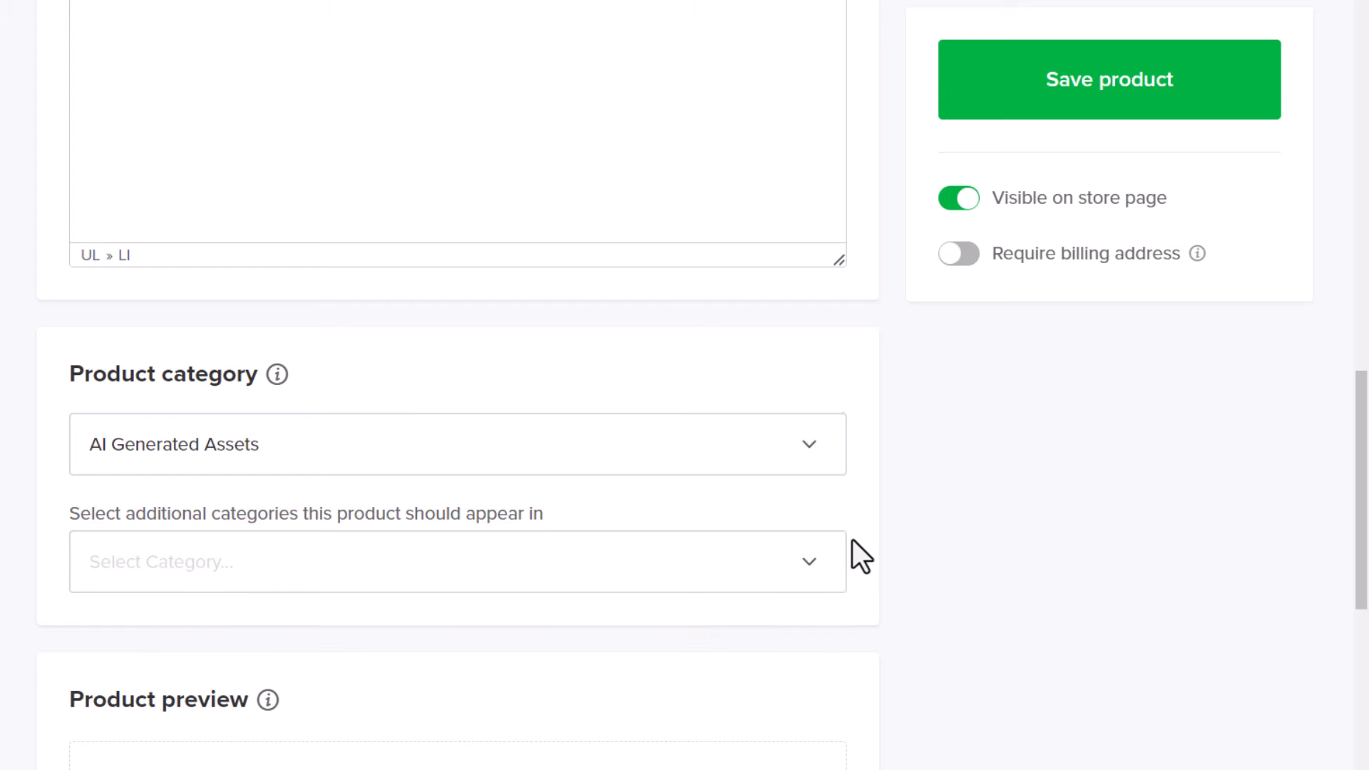
Switch to Canva and create a new custom-size design of 1240 × 930 px for the product preview image
{"action": "scroll", "coordinate": [853, 539], "scroll_direction": "down", "scroll_amount": 2}
{"action": "scroll", "coordinate": [853, 550], "scroll_direction": "down", "scroll_amount": 4}
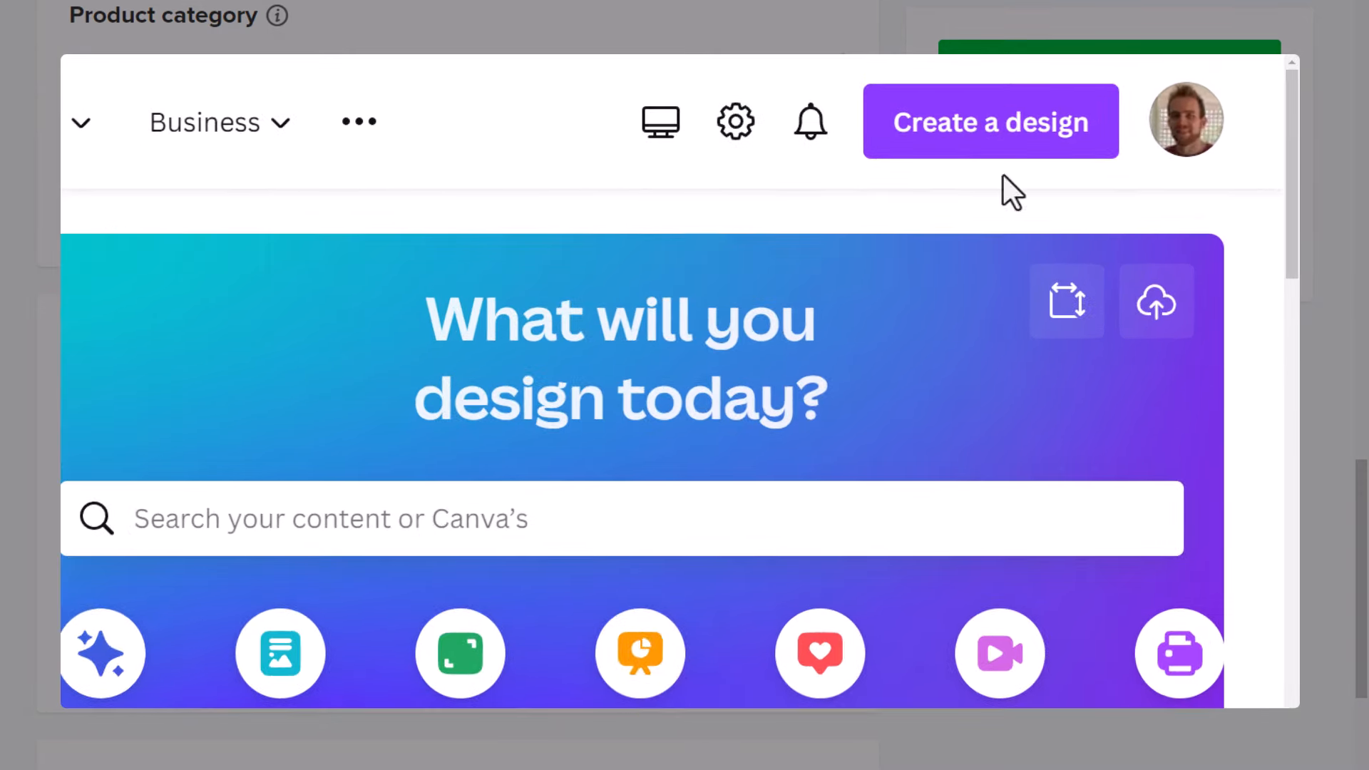
{"action": "left_click", "coordinate": [1019, 146]}
{"action": "scroll", "coordinate": [678, 382], "scroll_direction": "down", "scroll_amount": 5}
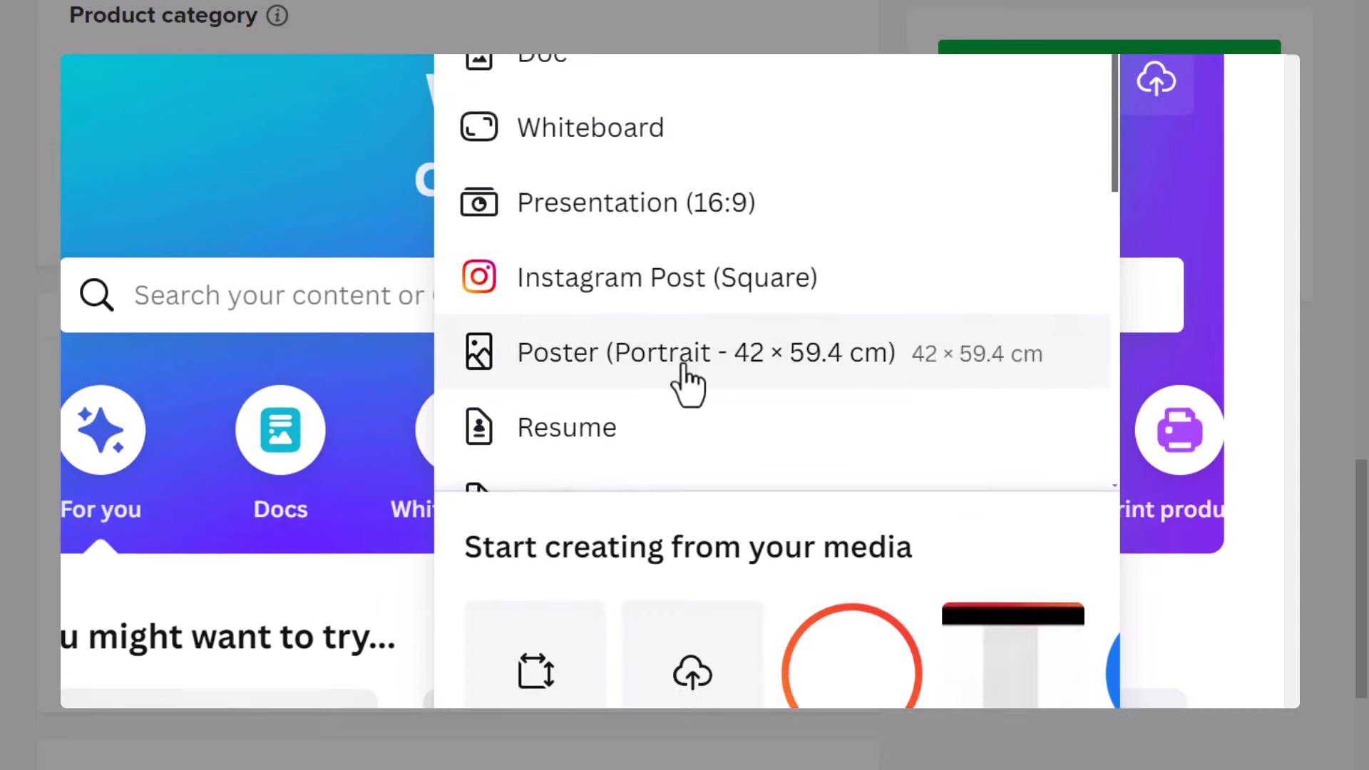
{"action": "left_click", "coordinate": [546, 548]}
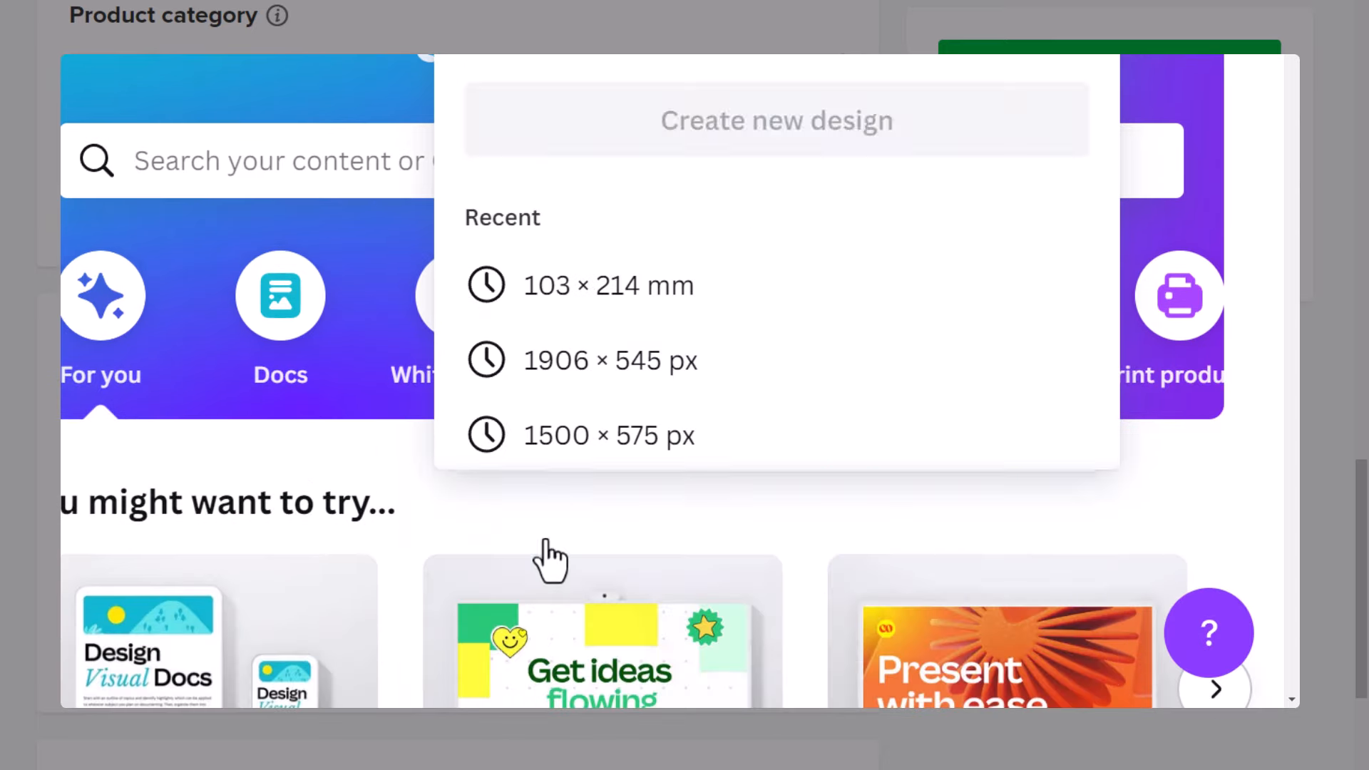
{"action": "type", "text": "40"}
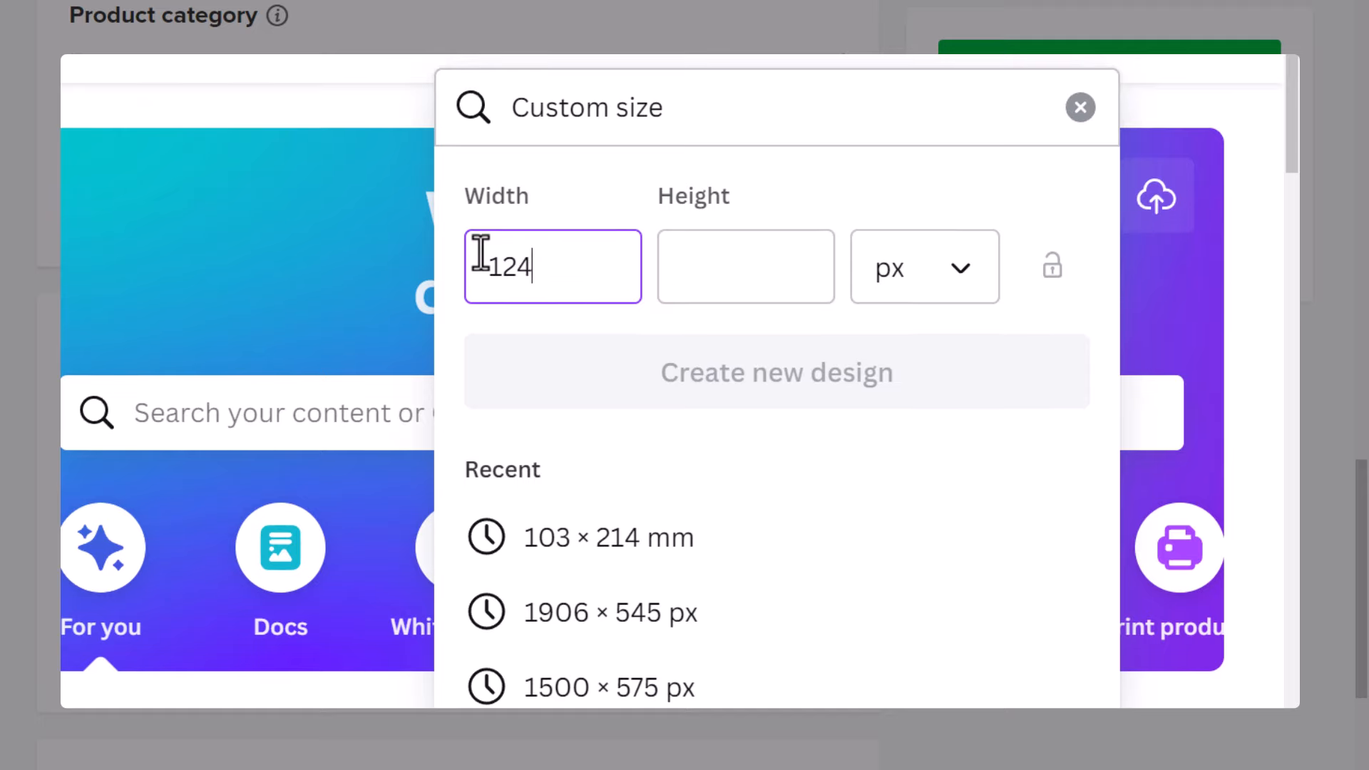
{"action": "key", "text": "Tab"}
{"action": "type", "text": "930"}
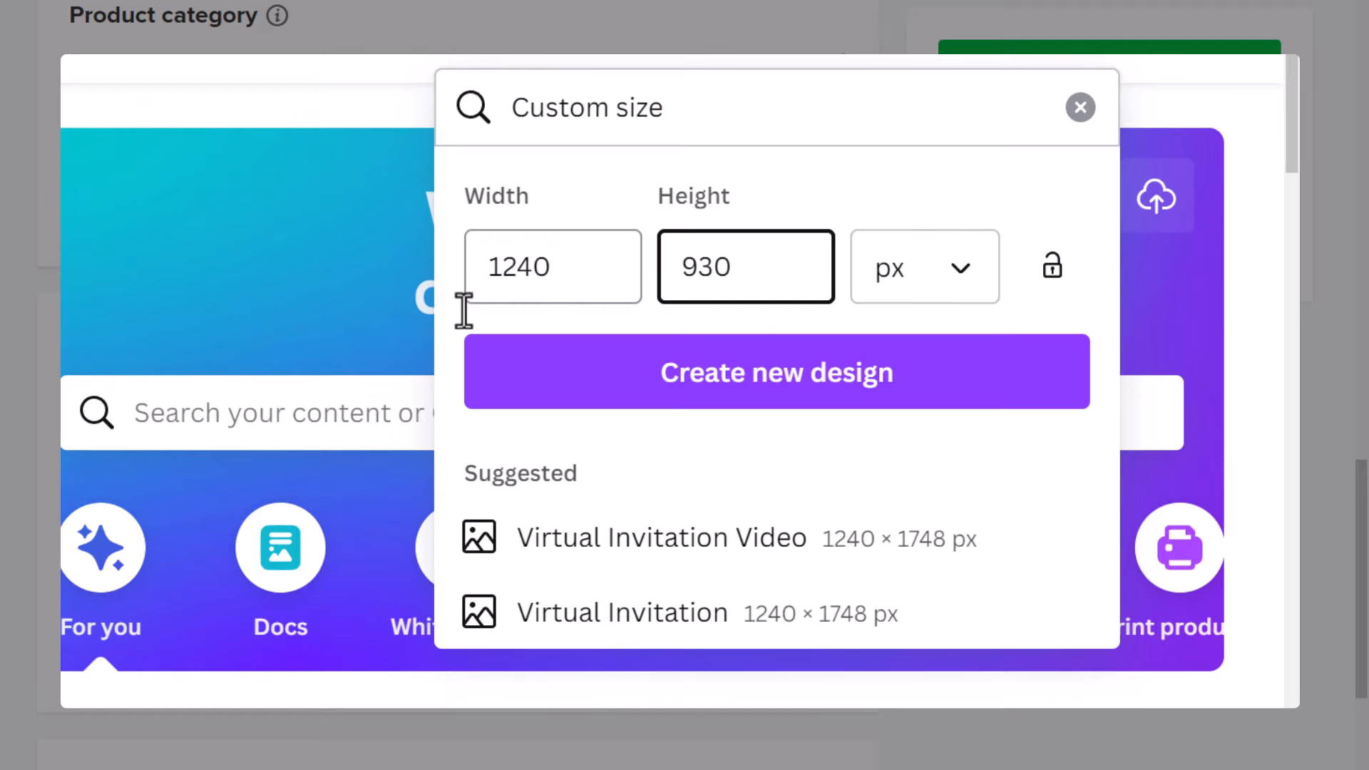
{"action": "left_click", "coordinate": [870, 399]}
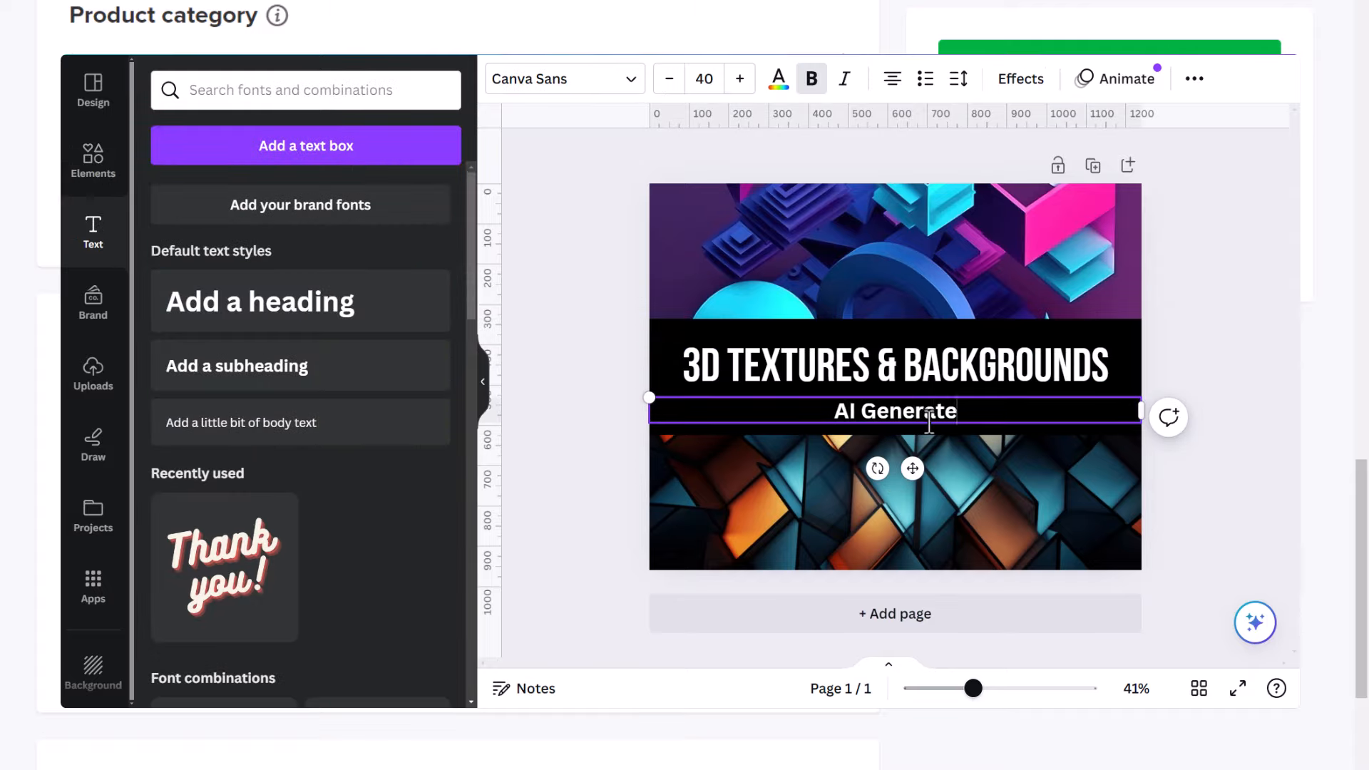
Complete the cover's subtitle as "AI Generated Royalty Free Images in High Resolution" and download the design as a JPG
{"action": "type", "text": "d Royalty Free Images in High Resolution"}
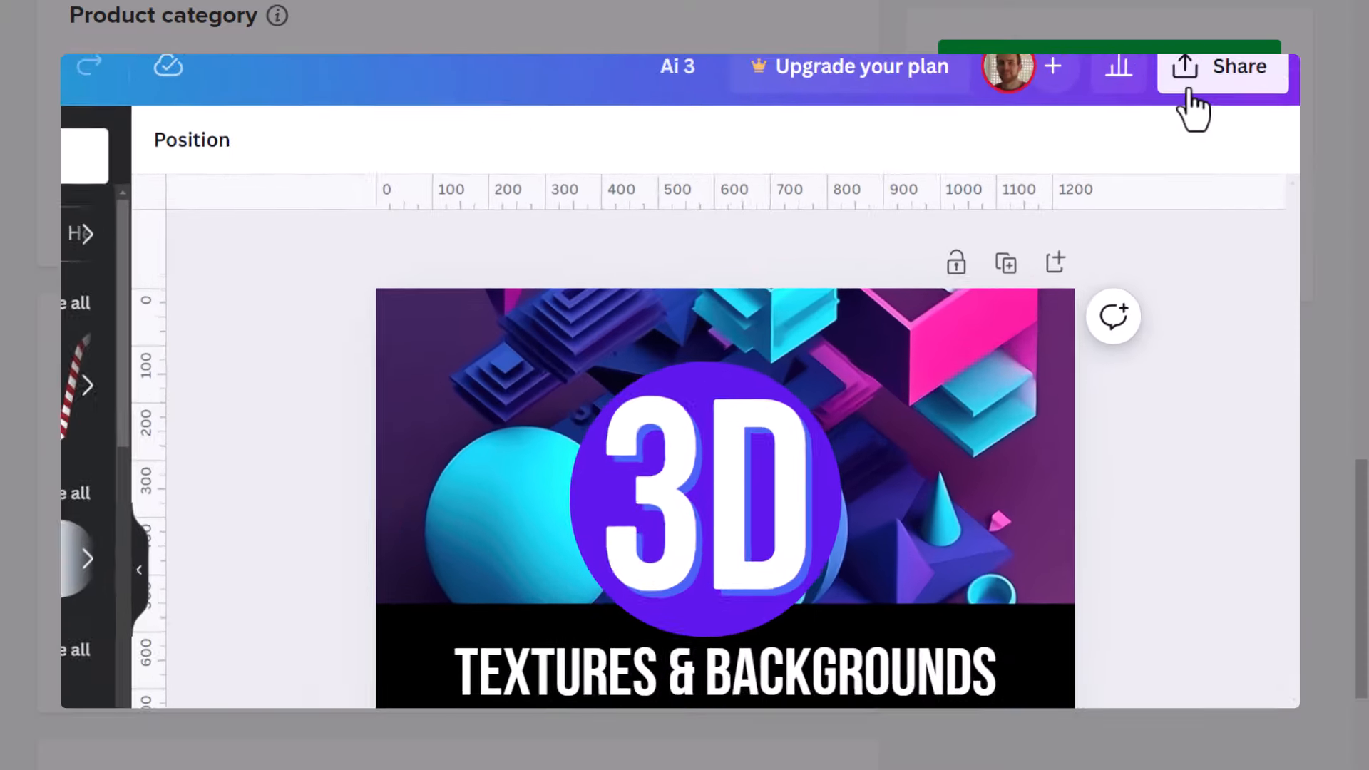
{"action": "left_click", "coordinate": [1186, 107]}
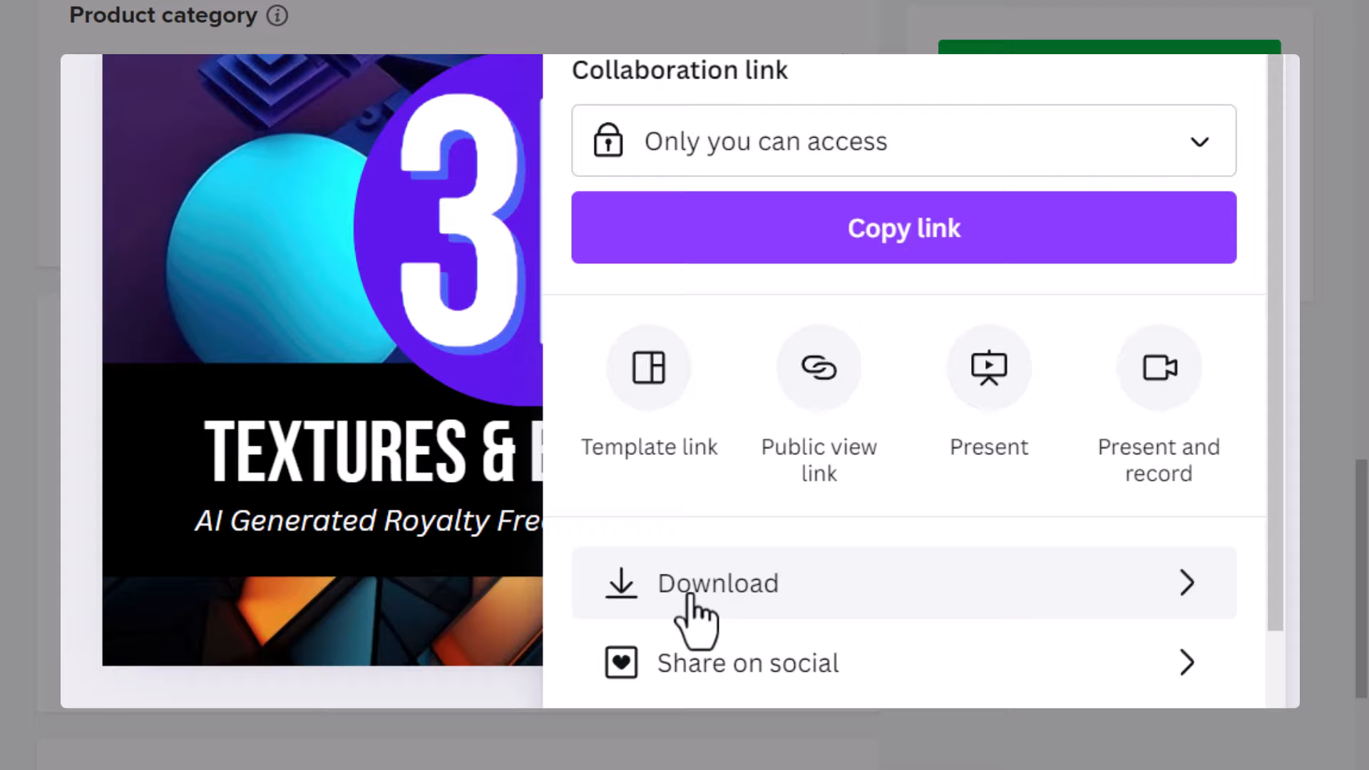
{"action": "left_click", "coordinate": [696, 611]}
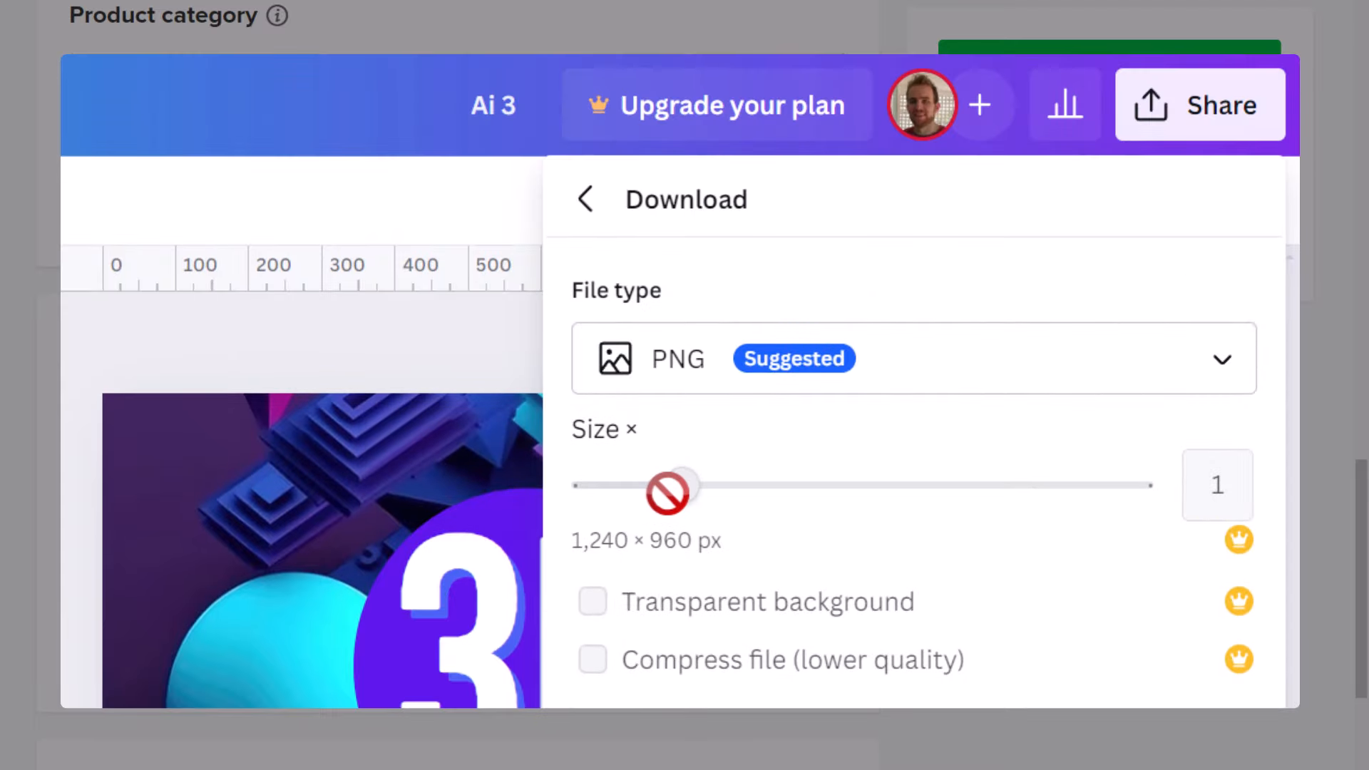
{"action": "left_click", "coordinate": [711, 382]}
{"action": "left_click", "coordinate": [706, 489]}
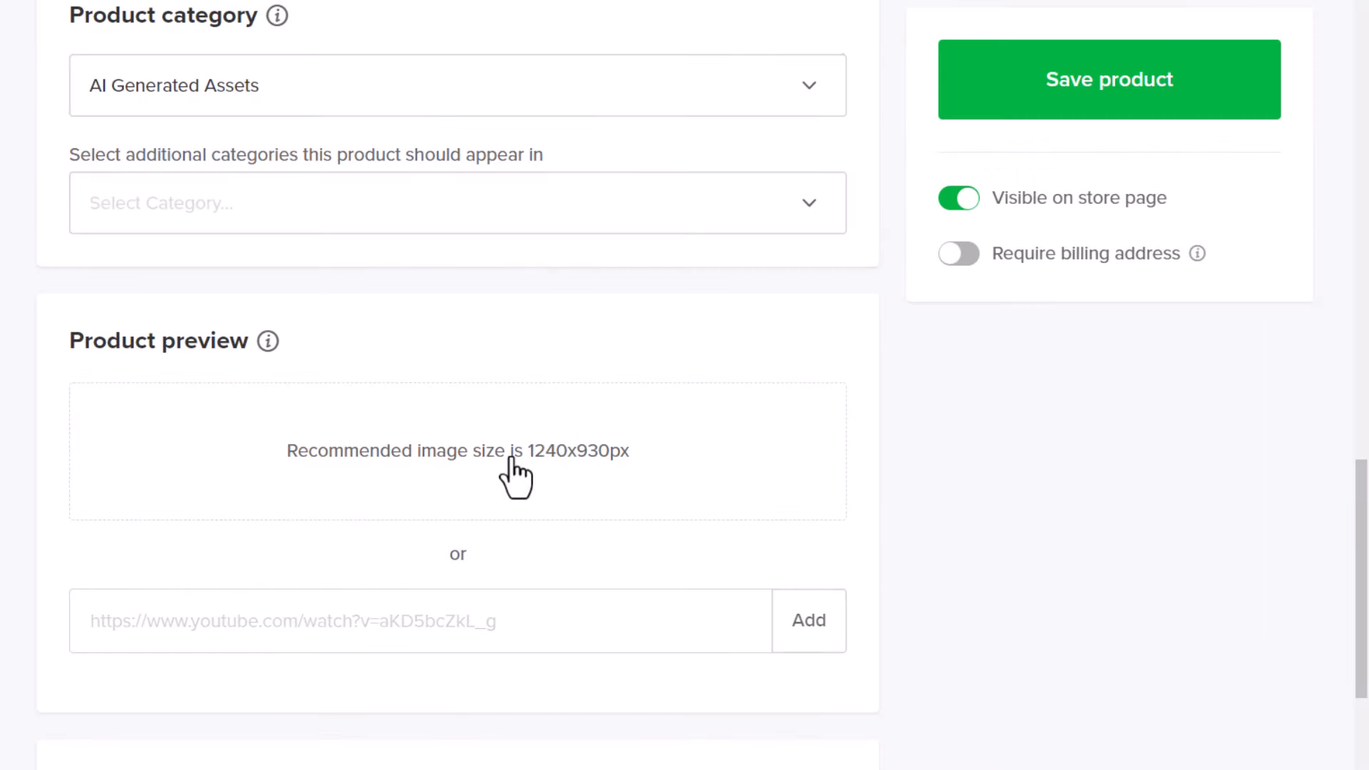
Switch back to Sellfy and upload Ai 3.jpg as the product preview image
{"action": "left_click", "coordinate": [515, 478]}
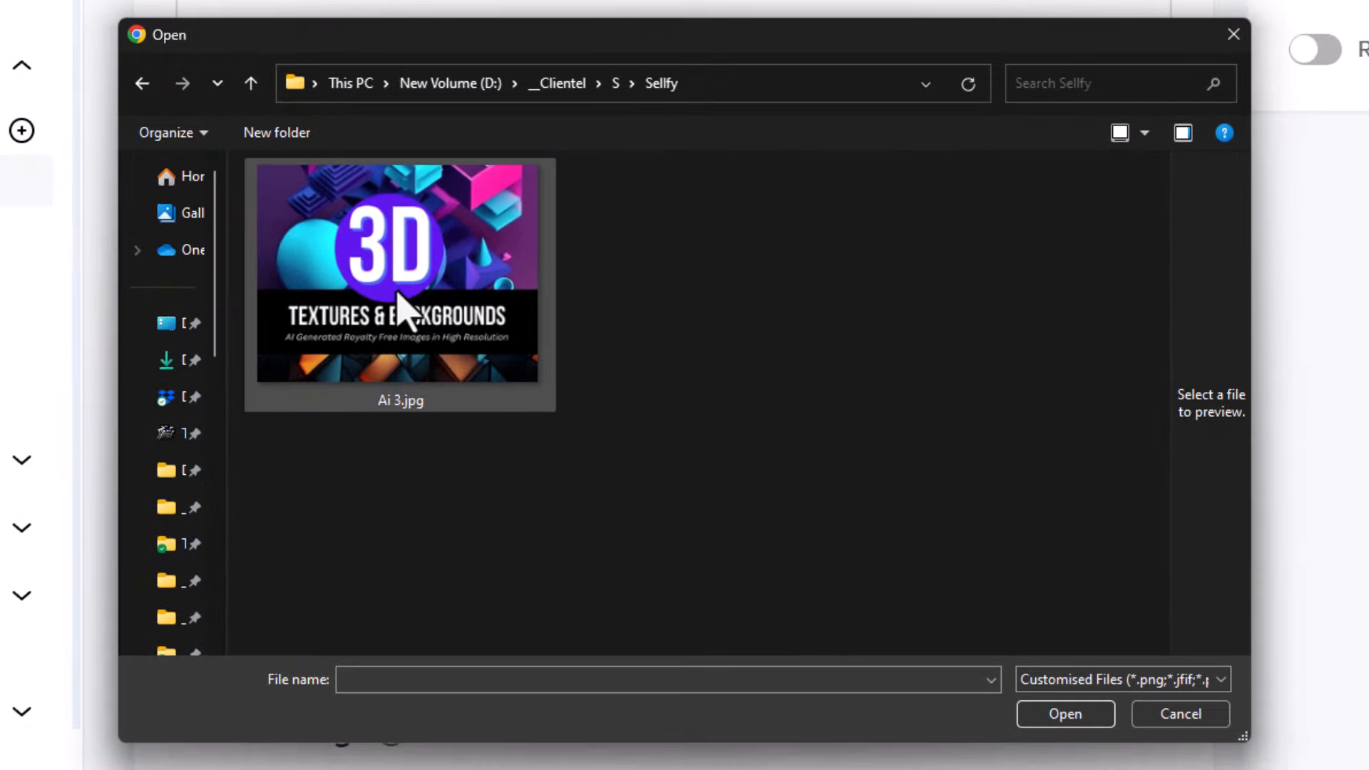
{"action": "left_click", "coordinate": [241, 388]}
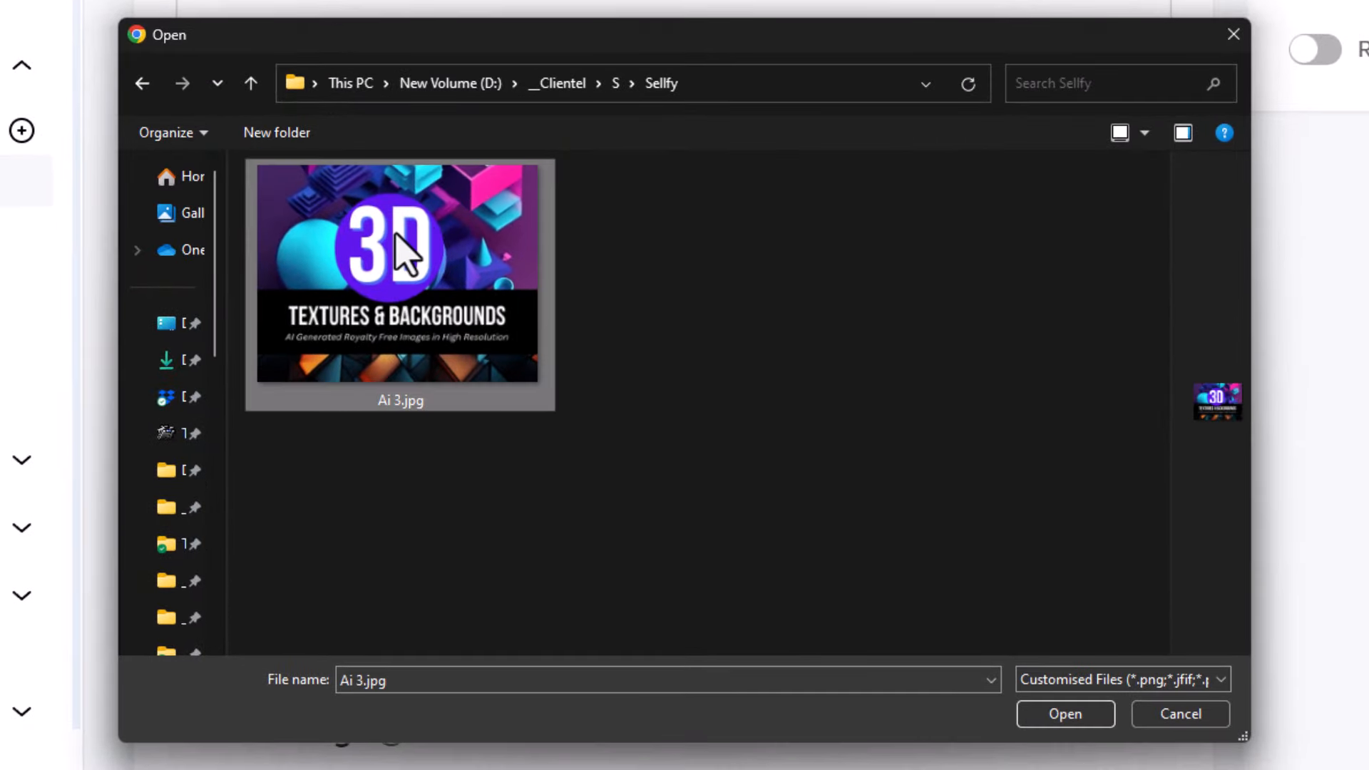
{"action": "left_click", "coordinate": [1050, 717]}
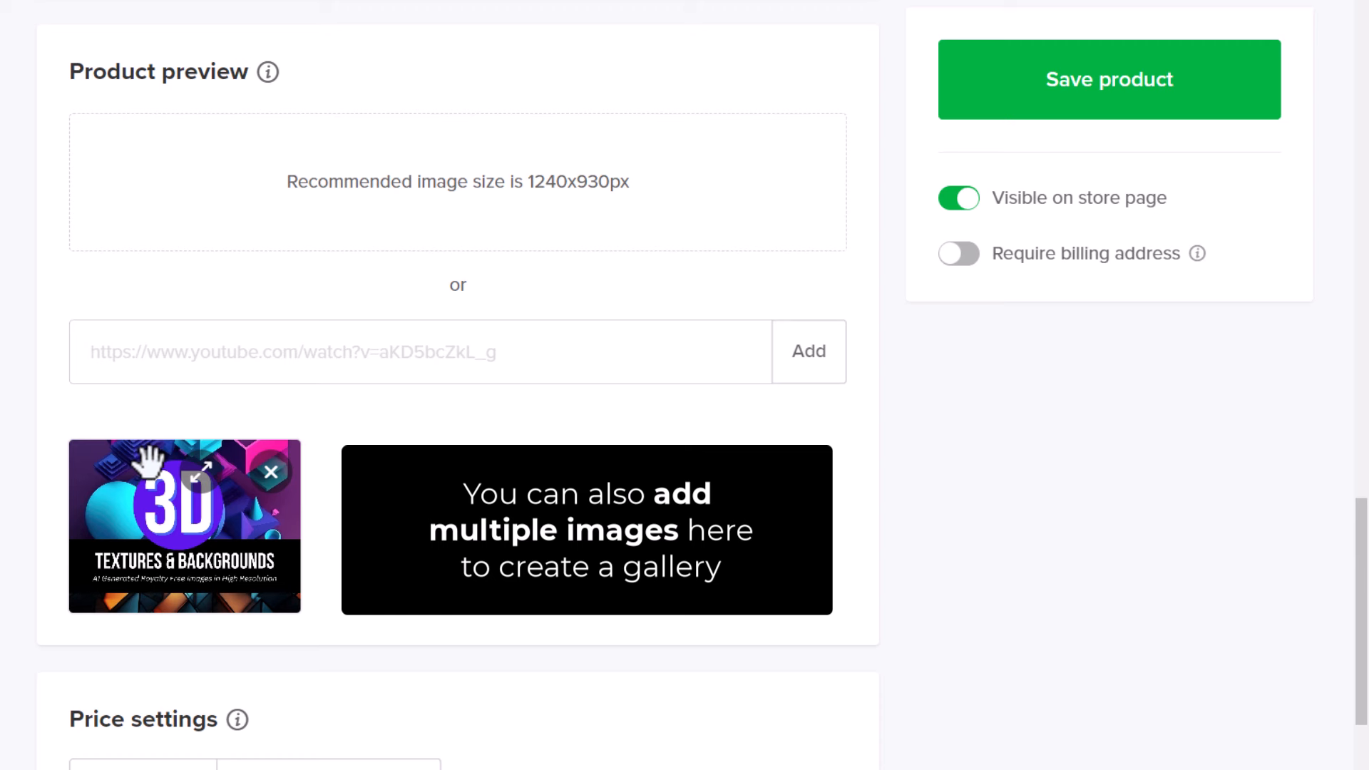
Set the product price to 8 USD
{"action": "scroll", "coordinate": [150, 462], "scroll_direction": "down", "scroll_amount": 6}
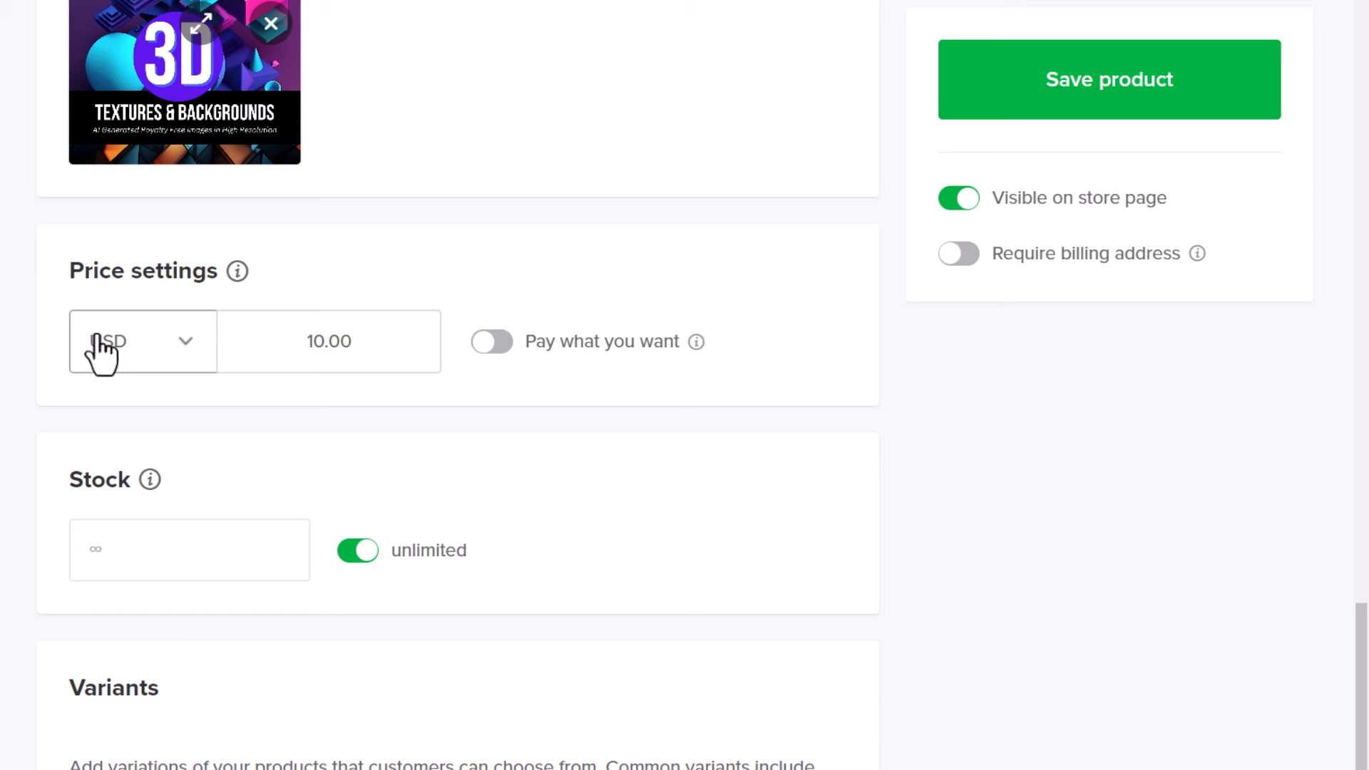
{"action": "left_click_drag", "start_coordinate": [310, 342], "coordinate": [416, 342]}
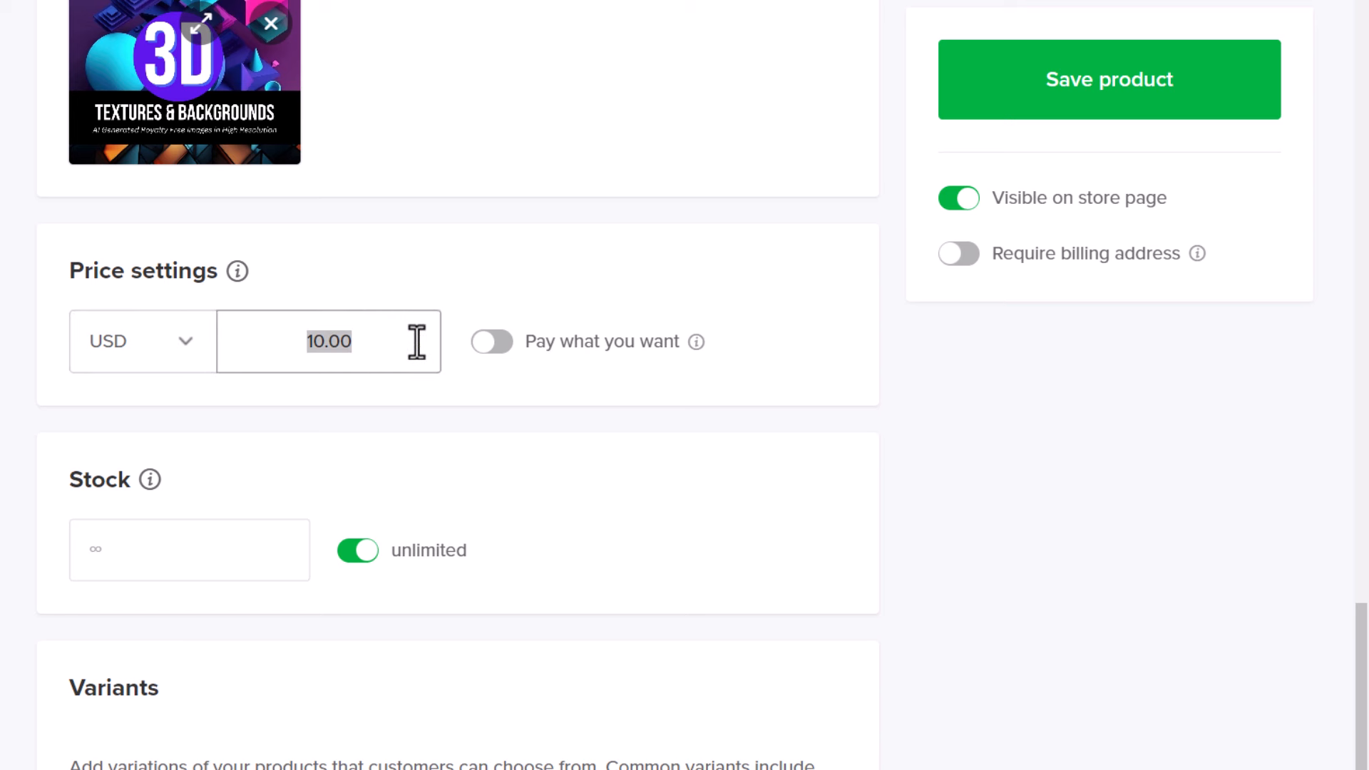
{"action": "type", "text": "8"}
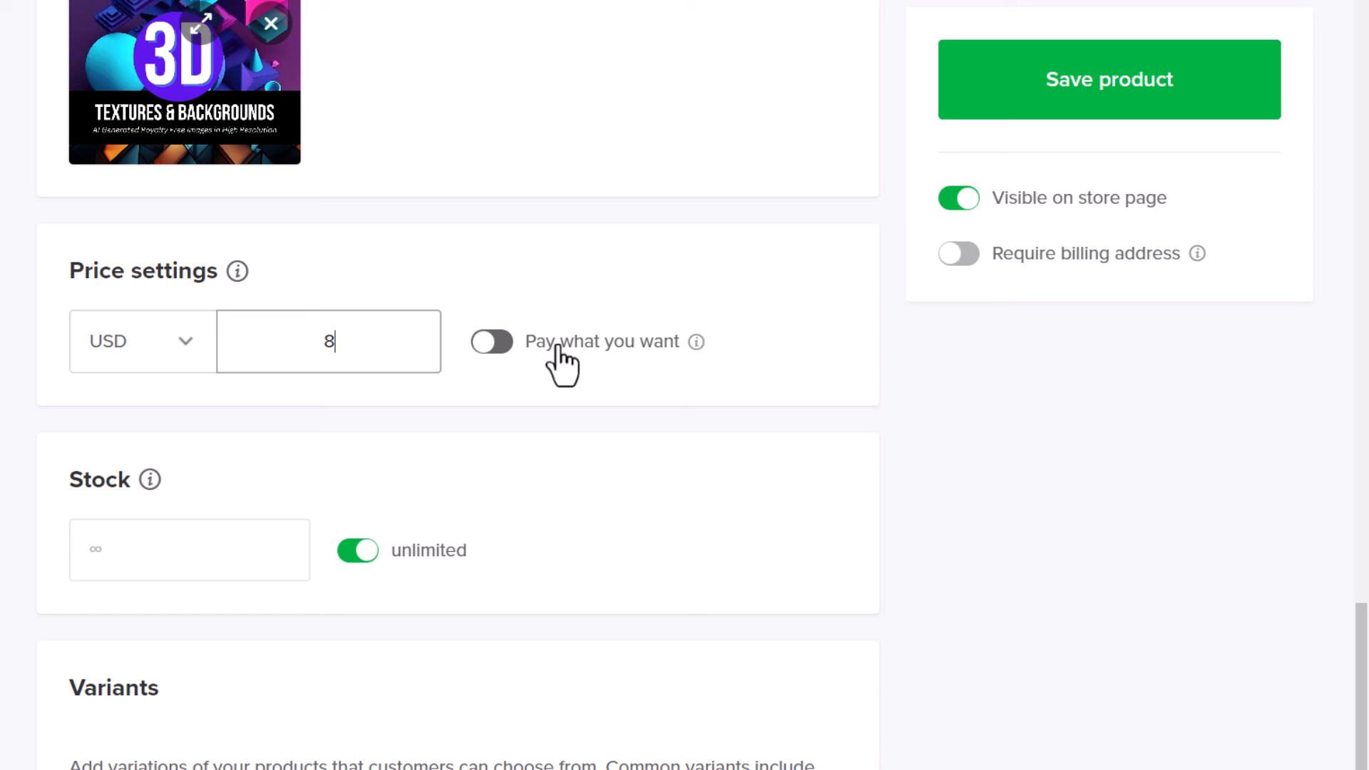
Try pay-what-you-want pricing and a limited stock of 10, and restore fixed pricing and unlimited stock
{"action": "left_click", "coordinate": [513, 351]}
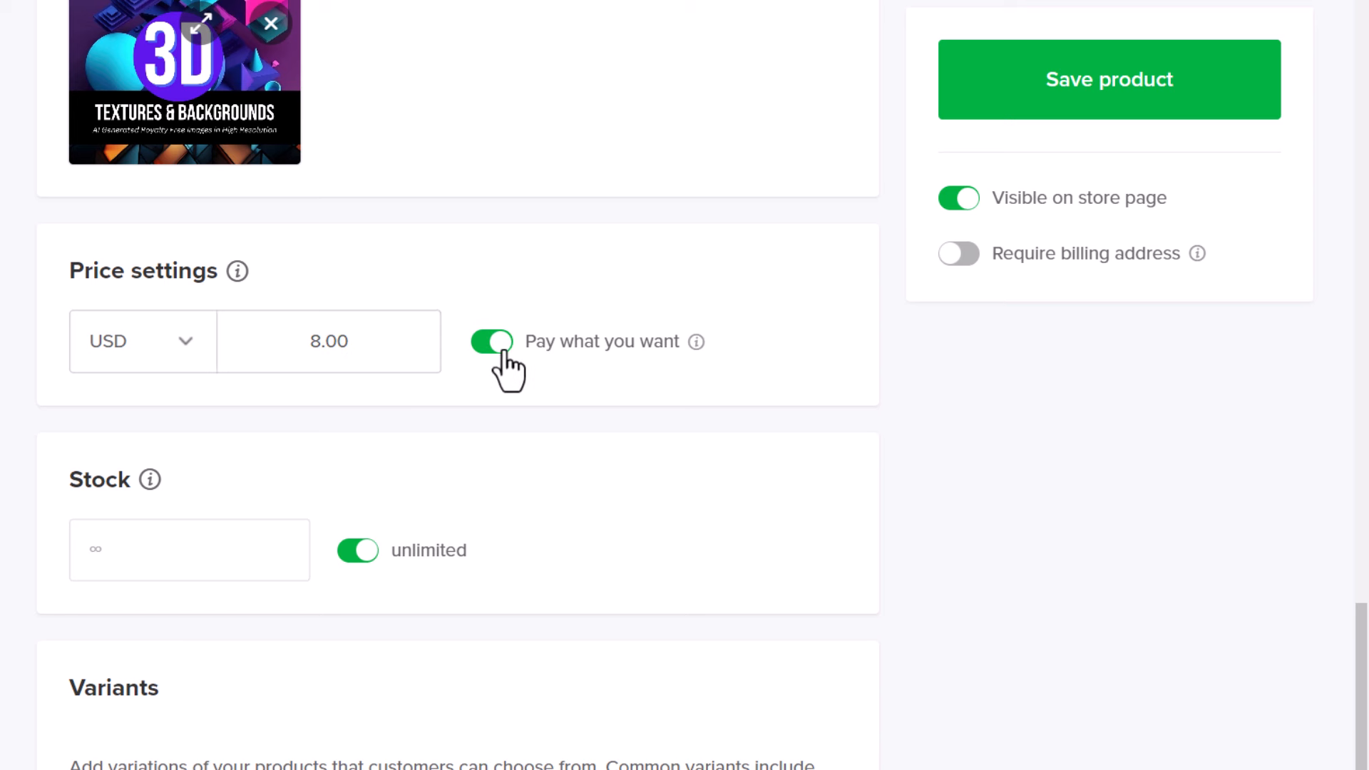
{"action": "left_click", "coordinate": [502, 351]}
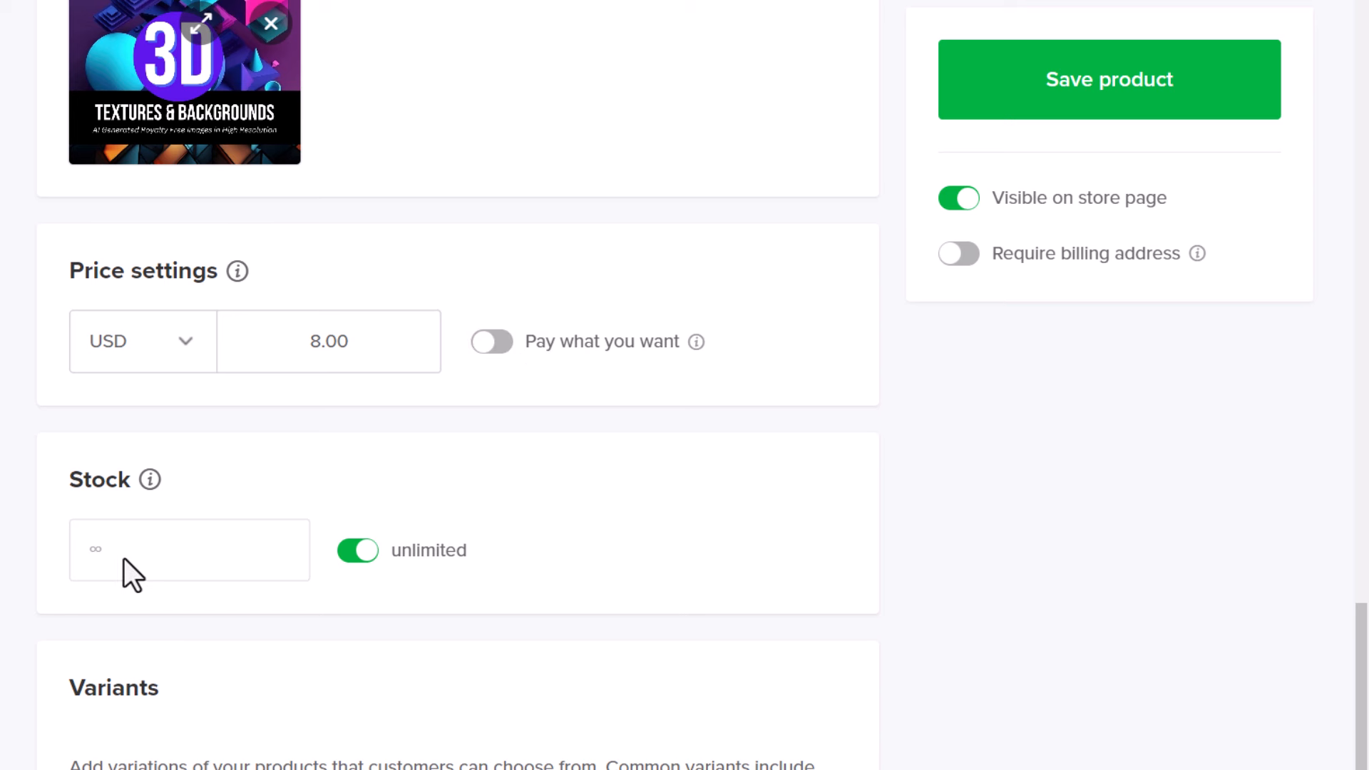
{"action": "left_click", "coordinate": [350, 560]}
{"action": "left_click_drag", "start_coordinate": [164, 561], "coordinate": [3, 557]}
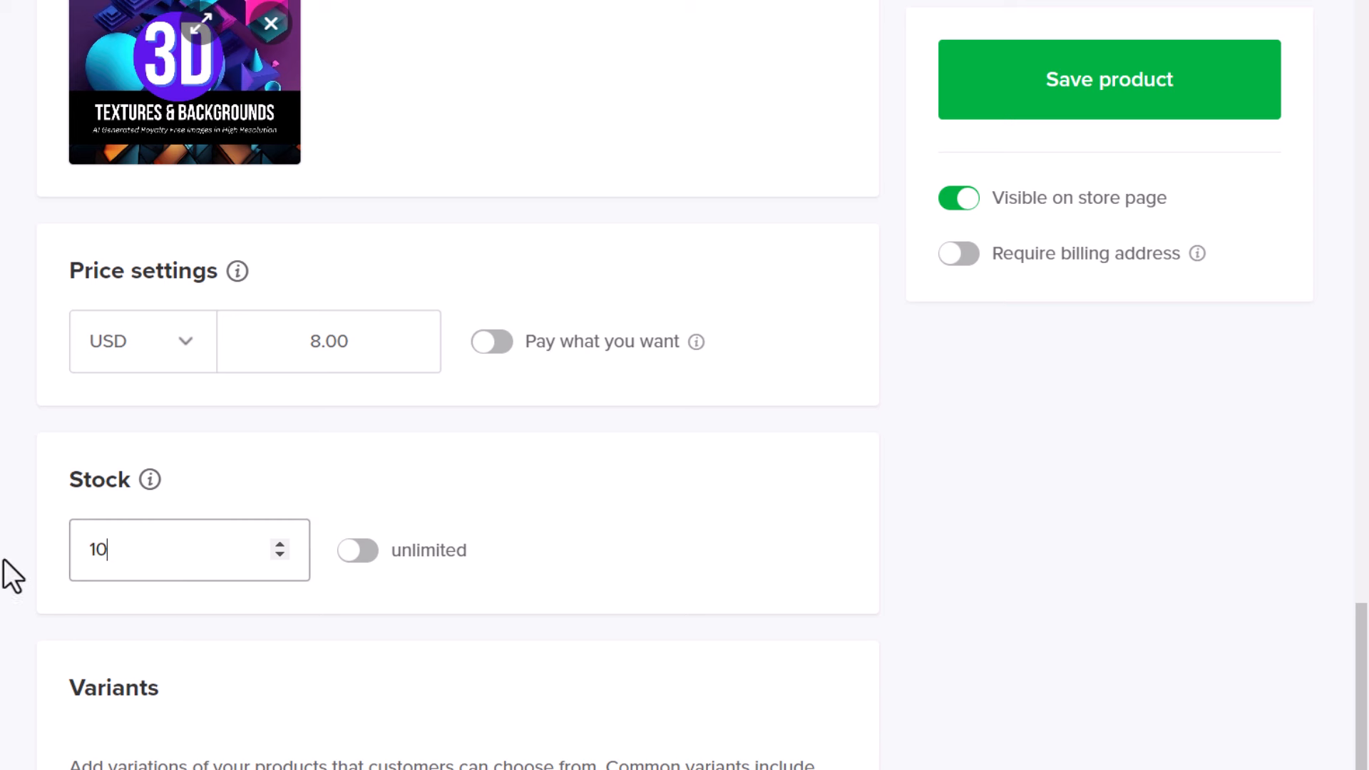
{"action": "left_click", "coordinate": [360, 556]}
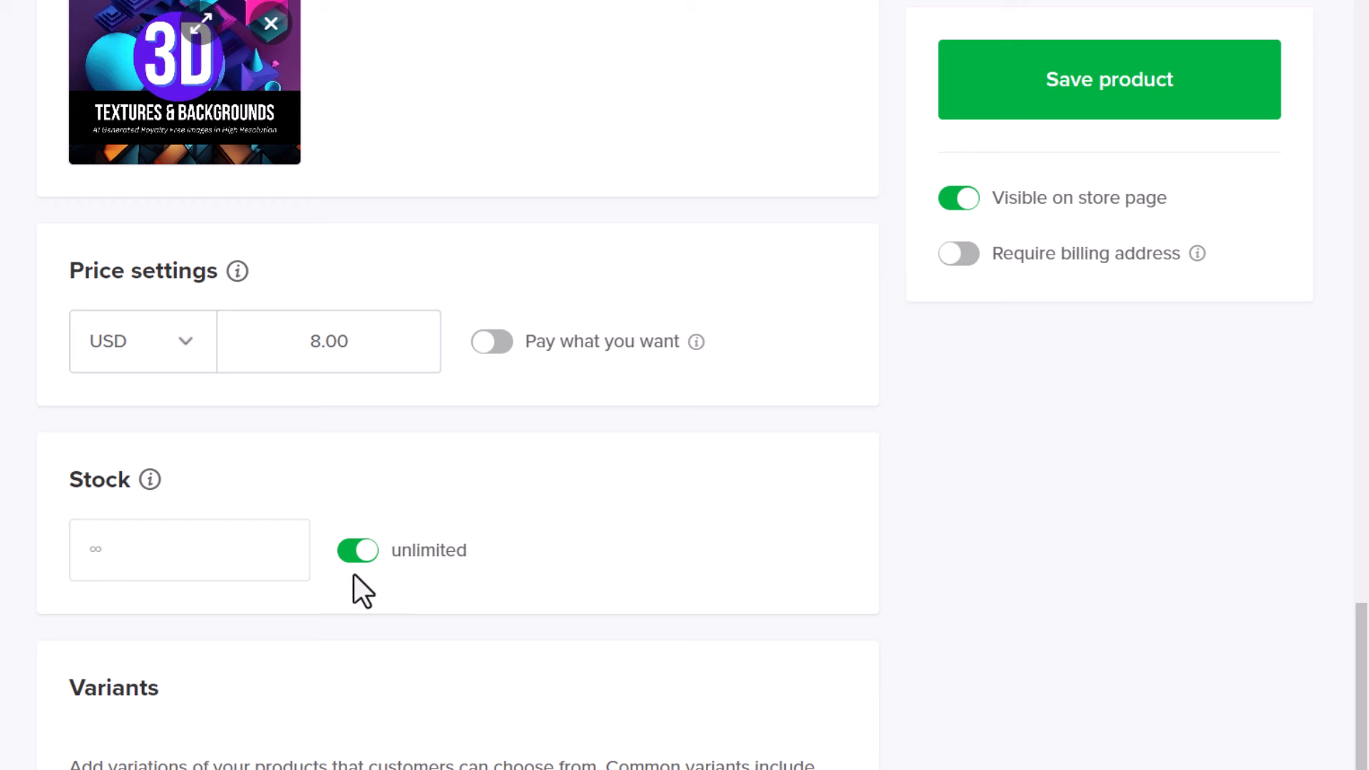
Examine the file options offered for a new product variant, and close the variant without saving it
{"action": "scroll", "coordinate": [438, 574], "scroll_direction": "down", "scroll_amount": 5}
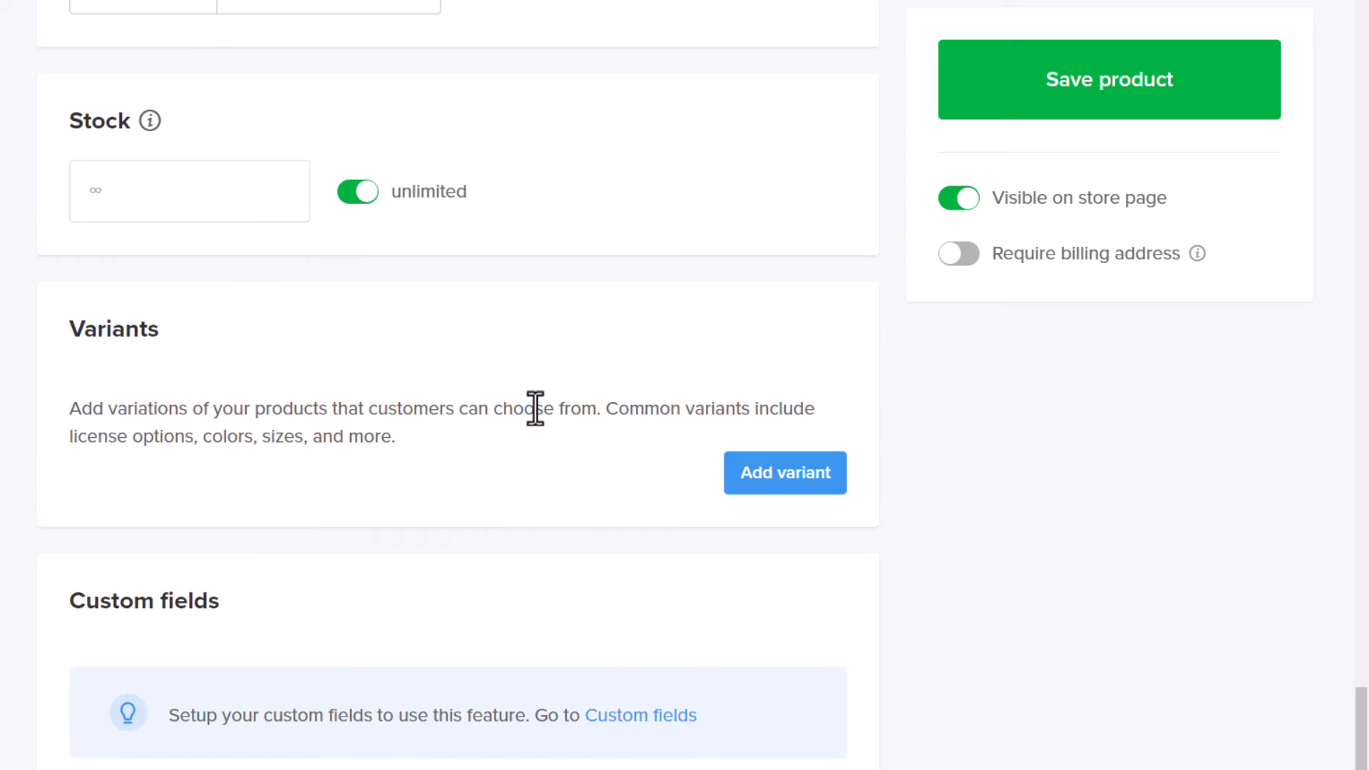
{"action": "left_click", "coordinate": [784, 482]}
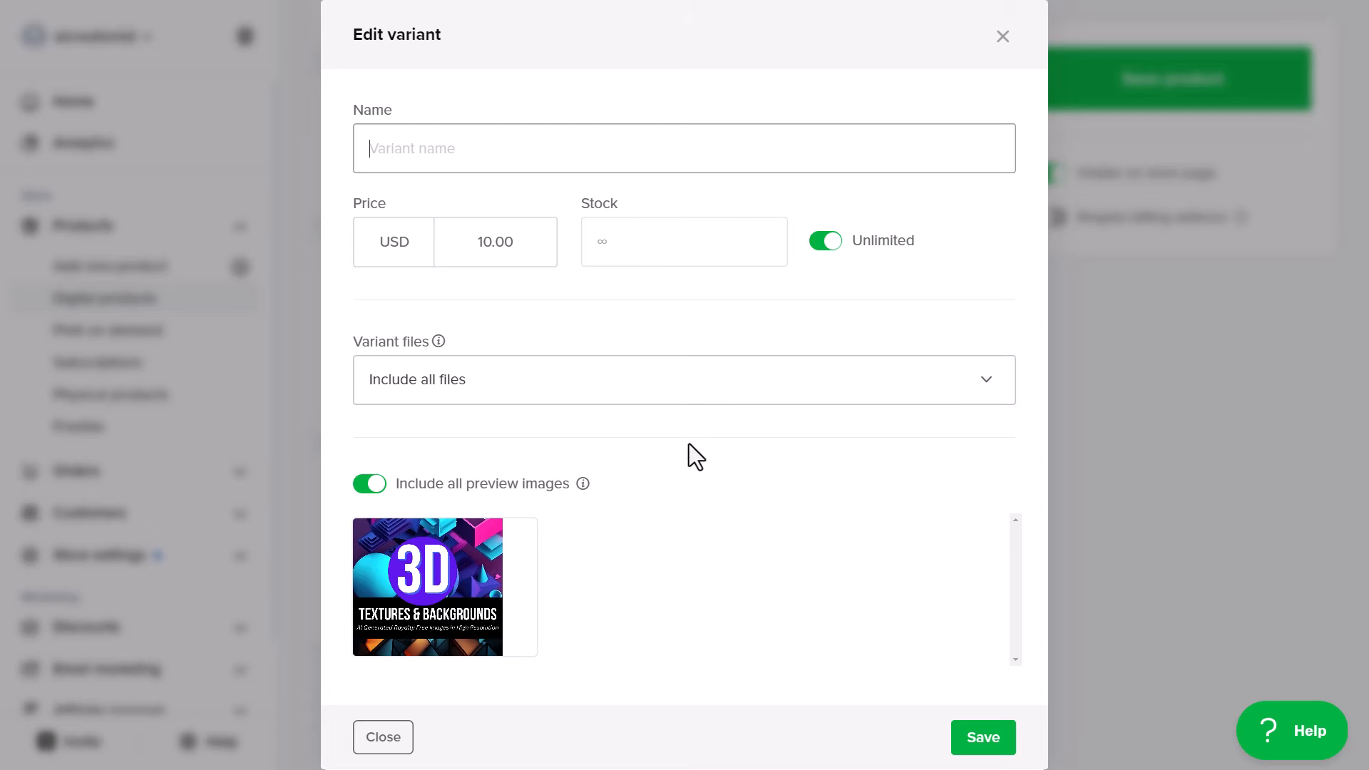
{"action": "left_click", "coordinate": [535, 400]}
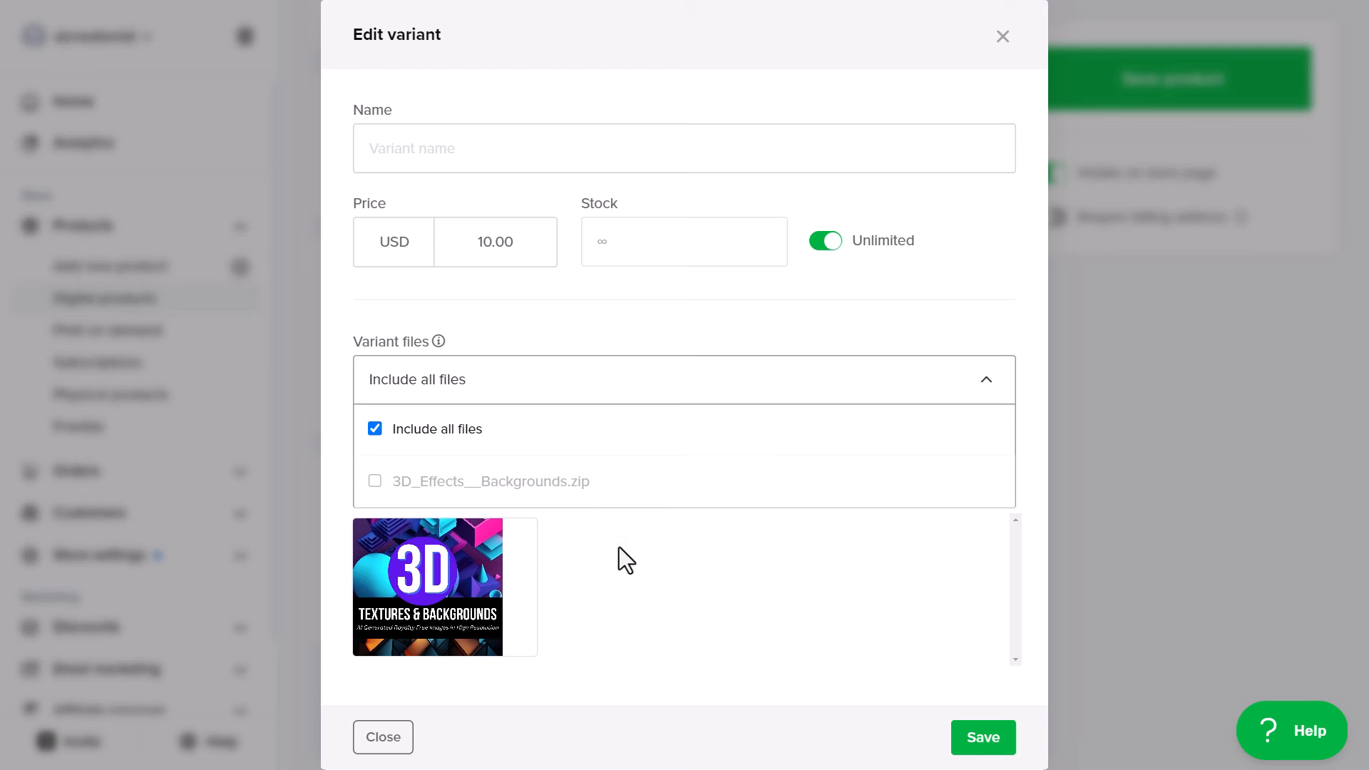
{"action": "left_click", "coordinate": [677, 536]}
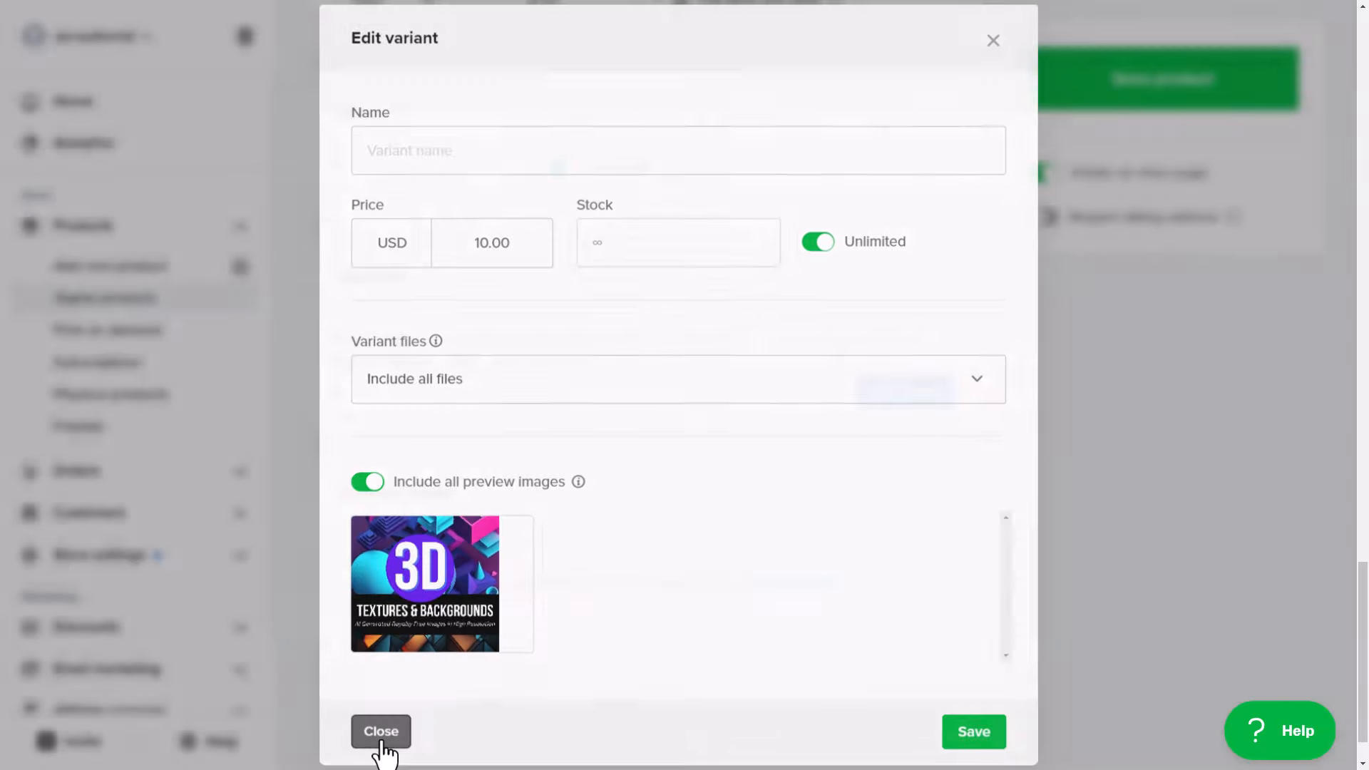
{"action": "left_click", "coordinate": [383, 738]}
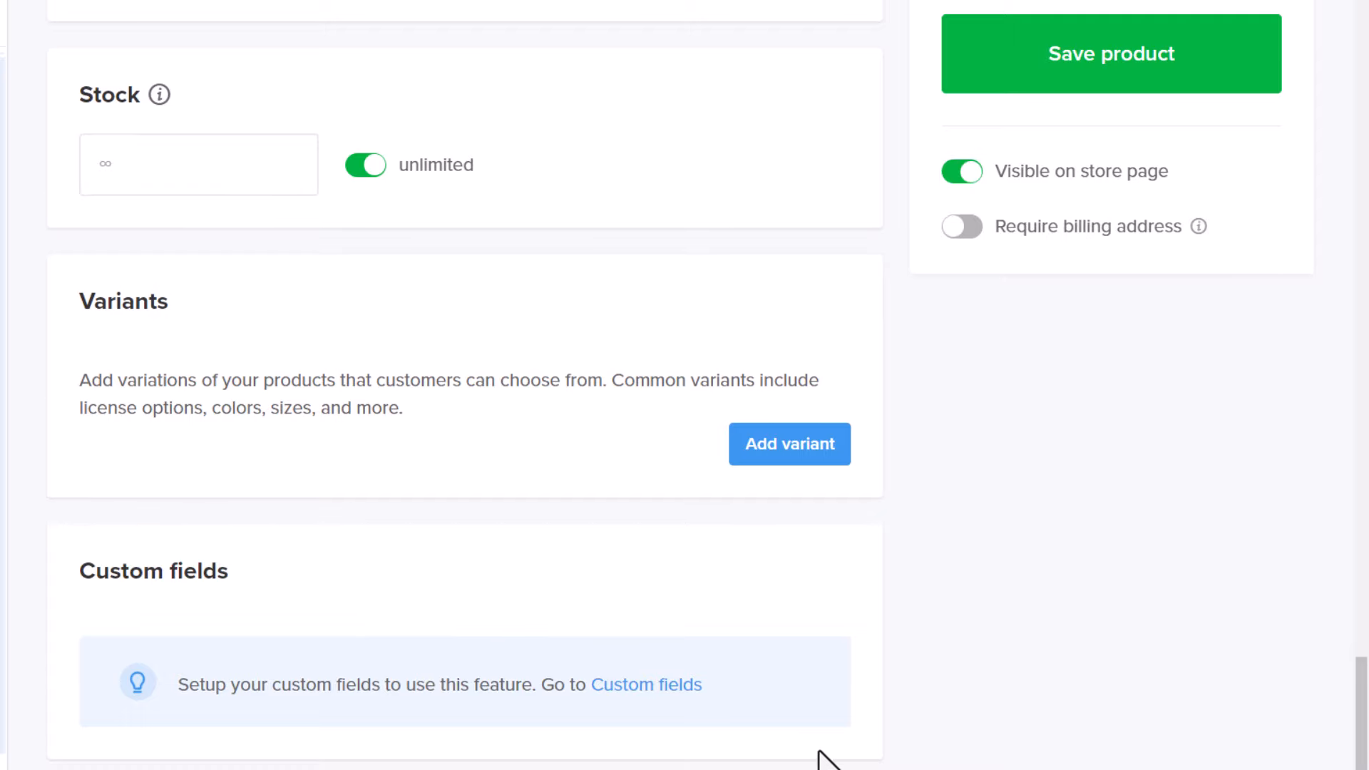
Save the new product with its current settings
{"action": "scroll", "coordinate": [824, 760], "scroll_direction": "up", "scroll_amount": 15}
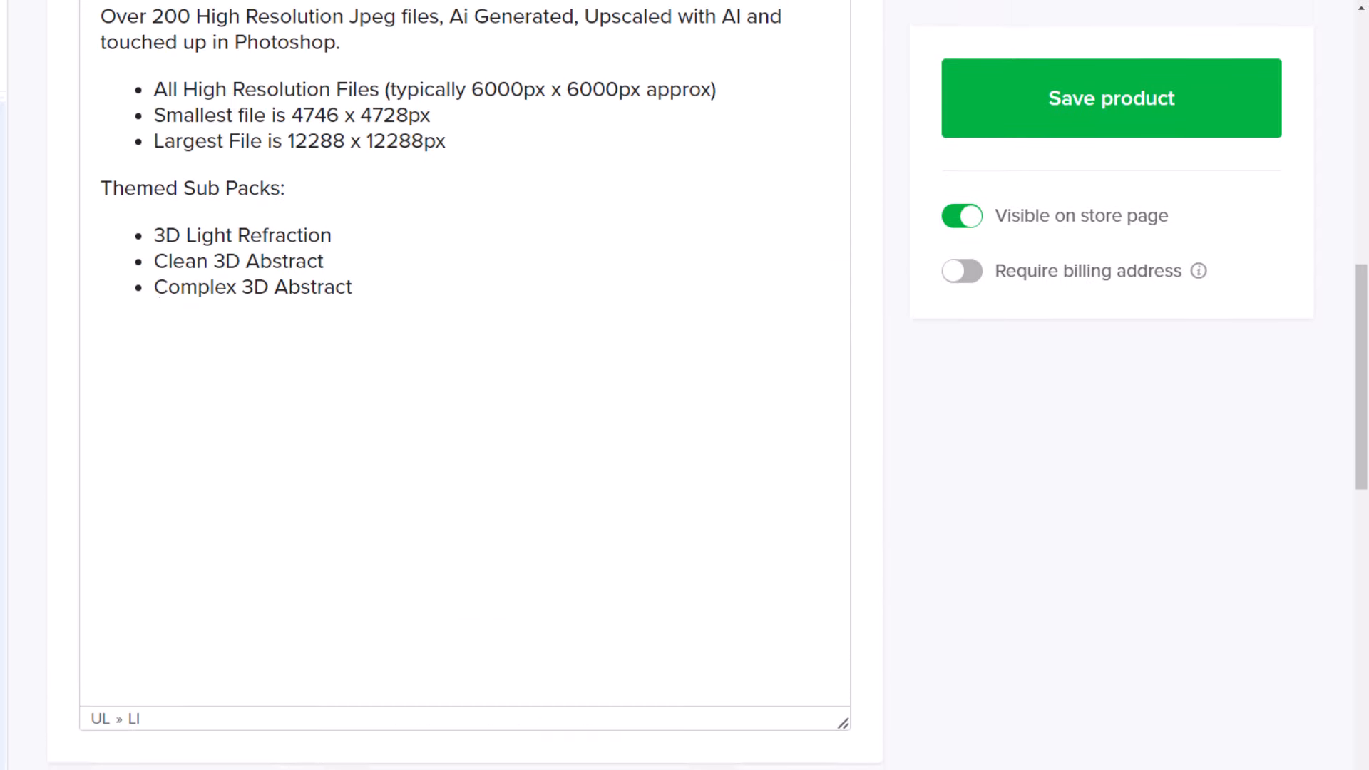
{"action": "scroll", "coordinate": [464, 385], "scroll_direction": "up", "scroll_amount": 15}
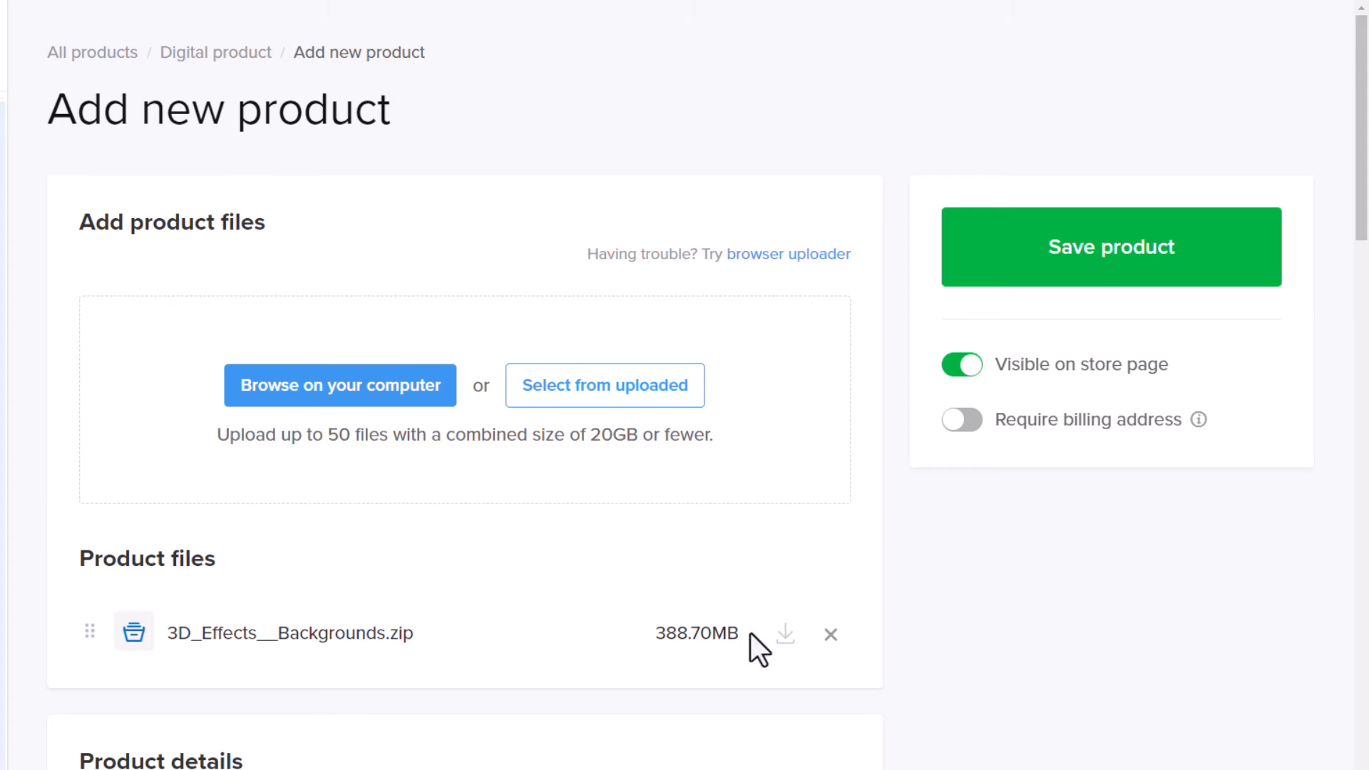
{"action": "left_click", "coordinate": [1081, 241]}
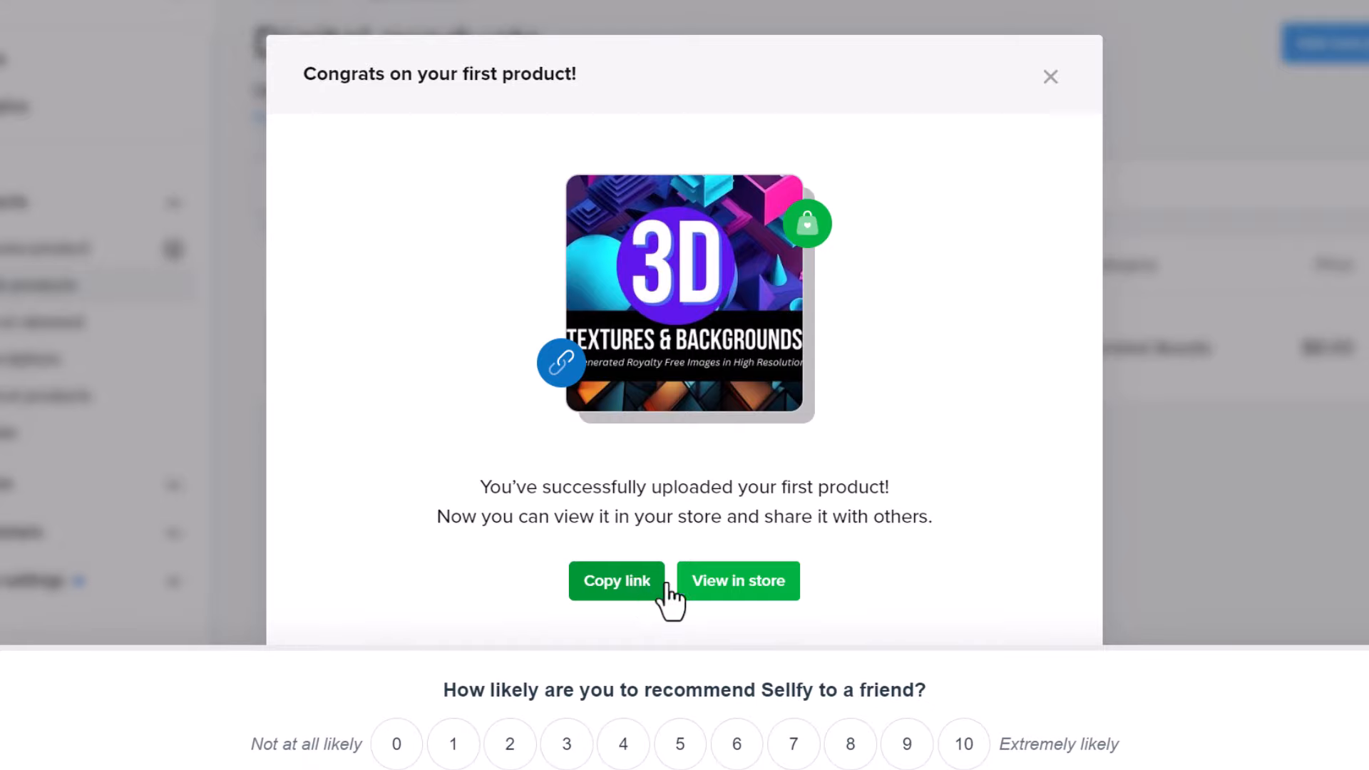
View the new product's page in the store, and dismiss the first-product dialog
{"action": "left_click", "coordinate": [744, 599]}
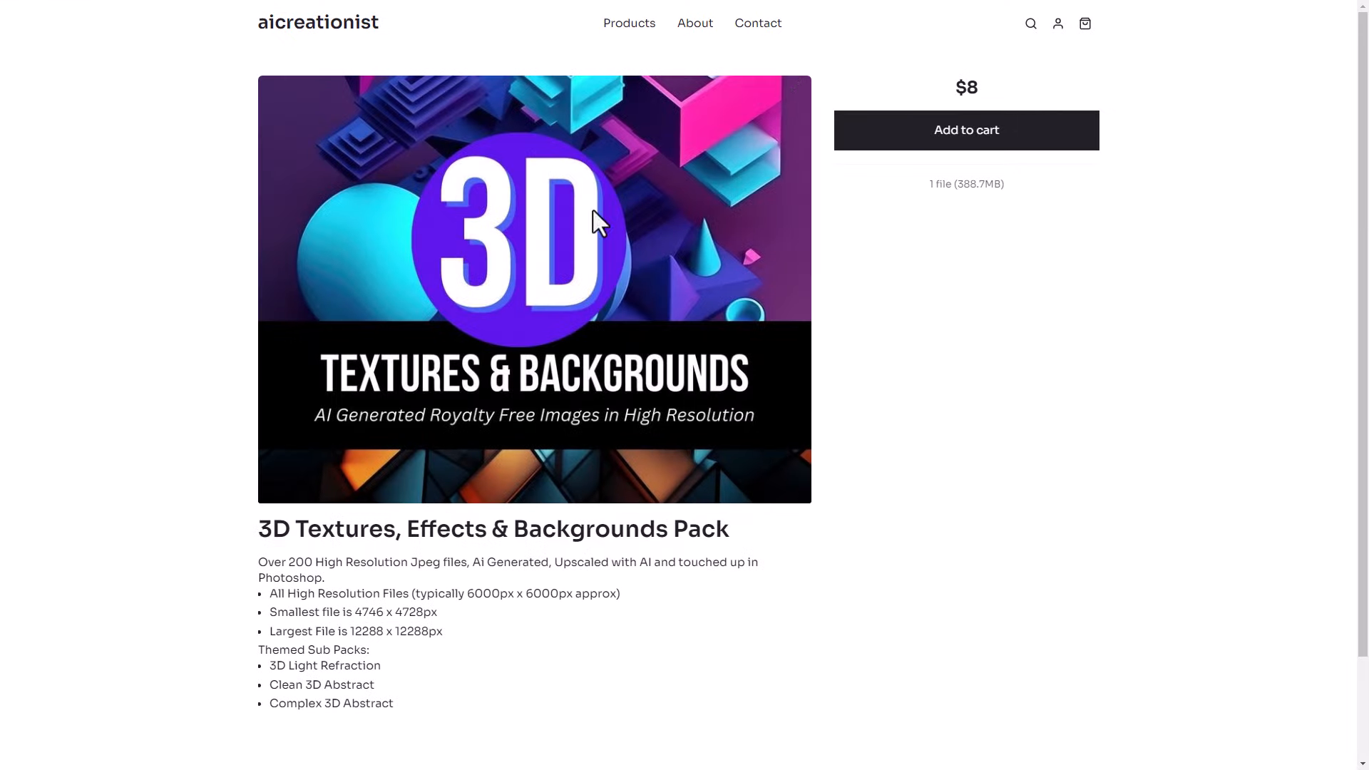
{"action": "scroll", "coordinate": [389, 545], "scroll_direction": "down", "scroll_amount": 2}
{"action": "scroll", "coordinate": [456, 553], "scroll_direction": "up", "scroll_amount": 2}
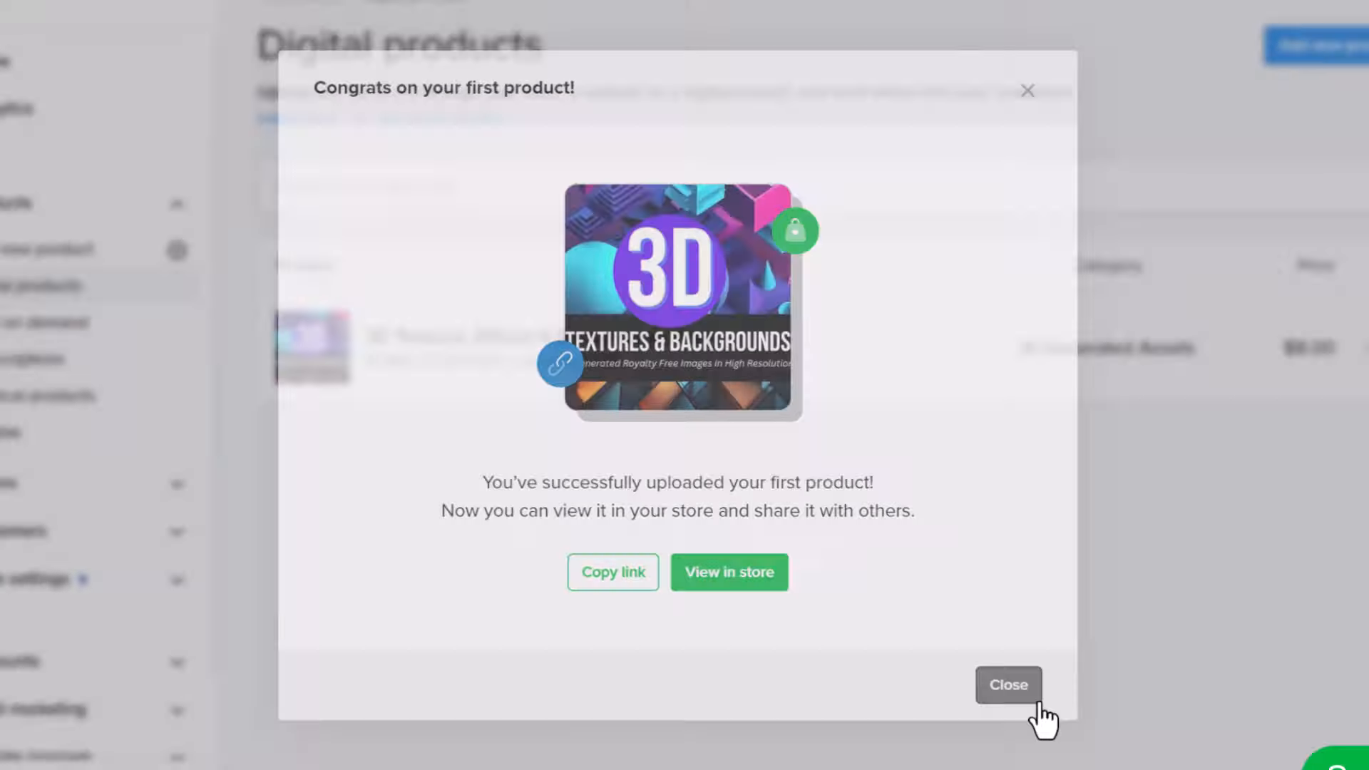
{"action": "left_click", "coordinate": [1042, 720]}
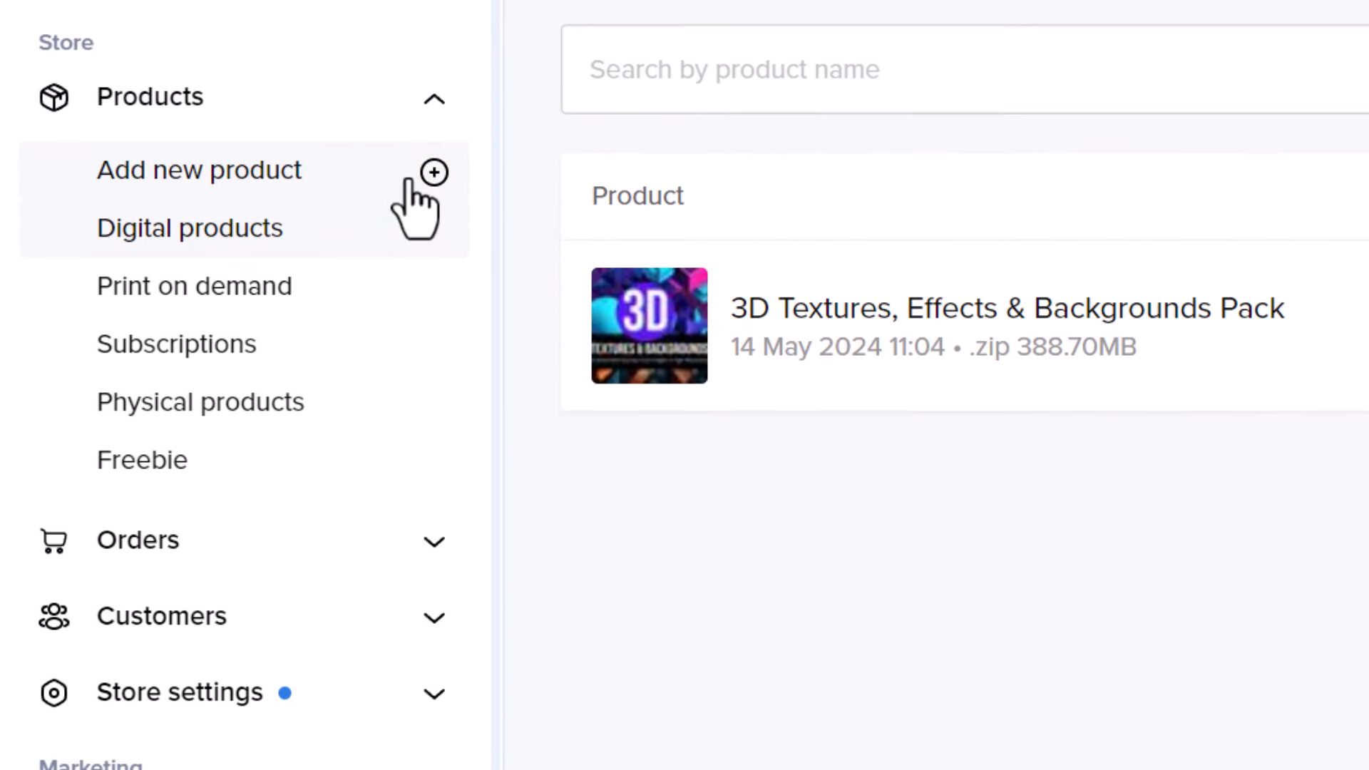
Open the 3D Textures, Effects & Backgrounds Pack from the digital products for editing, and try its store page visibility setting
{"action": "left_click", "coordinate": [245, 174]}
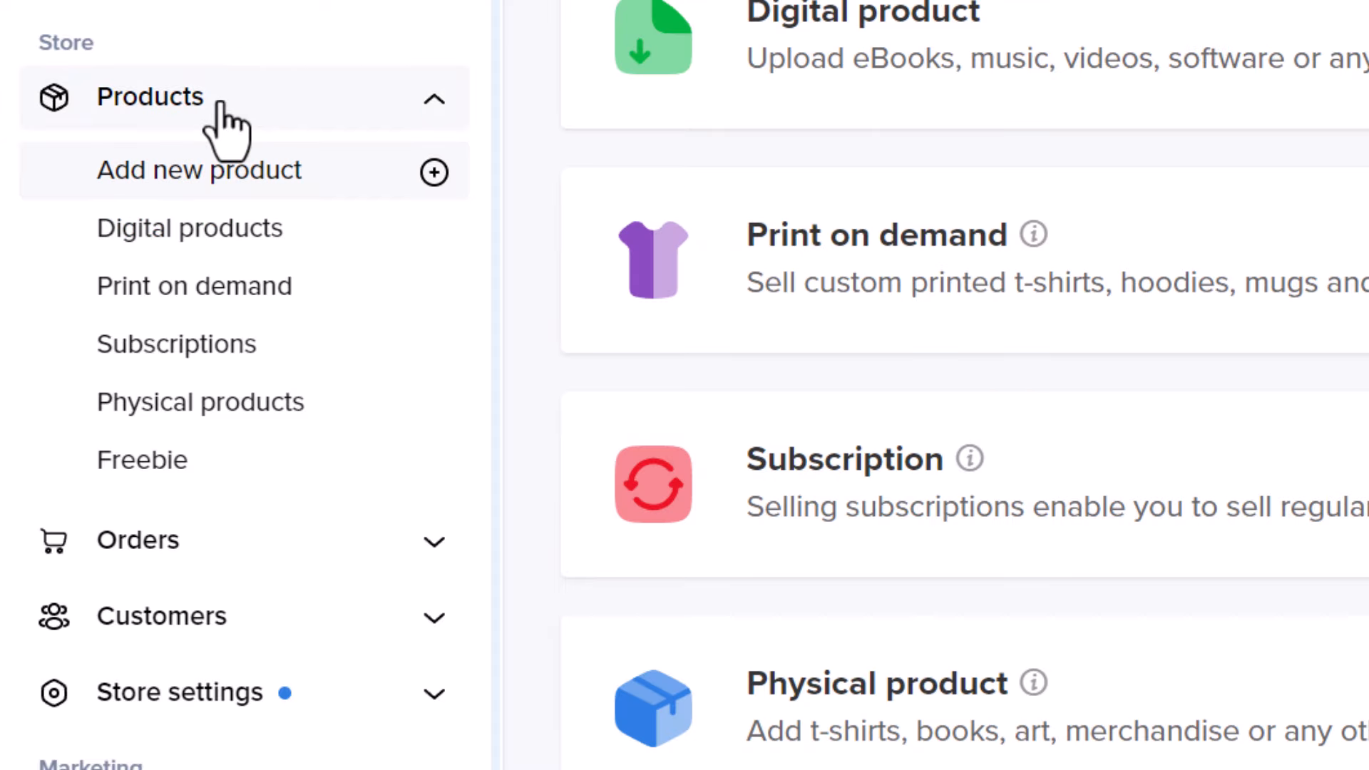
{"action": "left_click", "coordinate": [173, 227]}
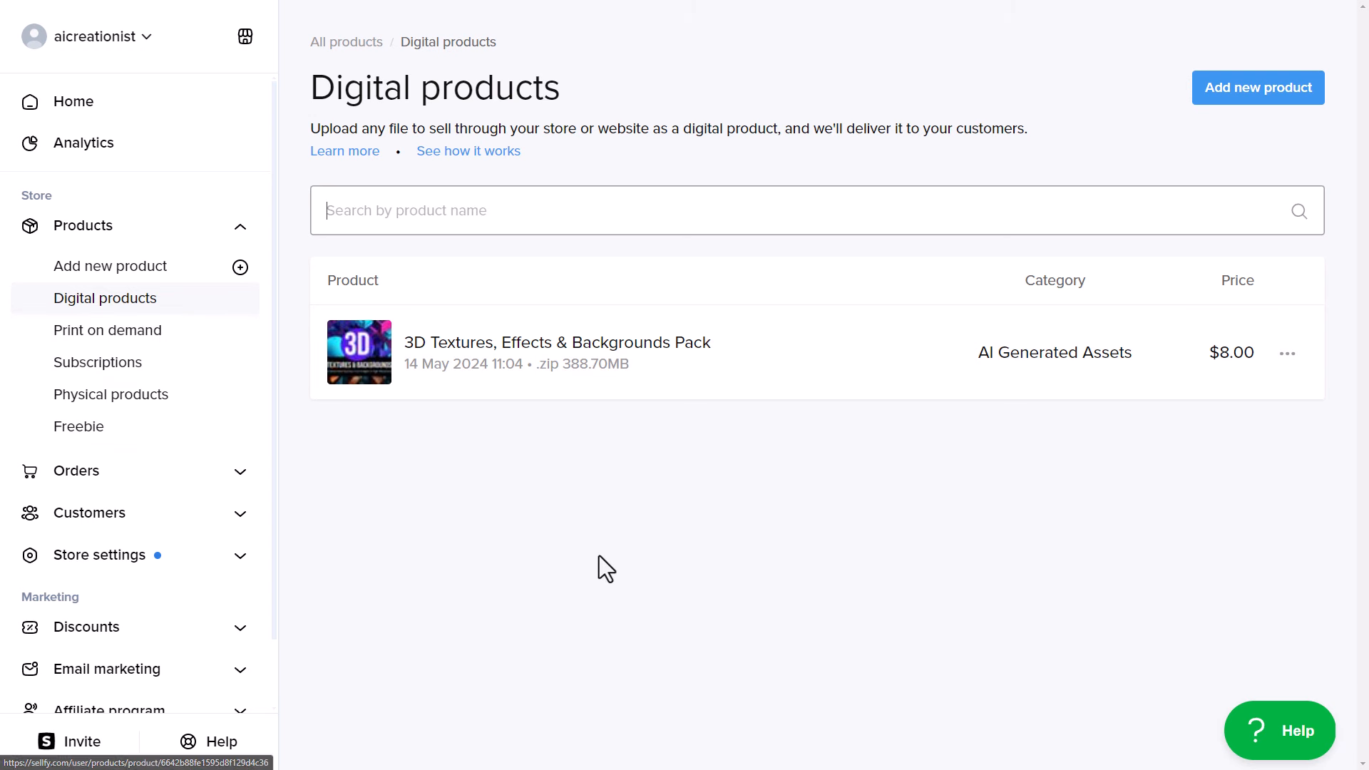
{"action": "left_click", "coordinate": [573, 360]}
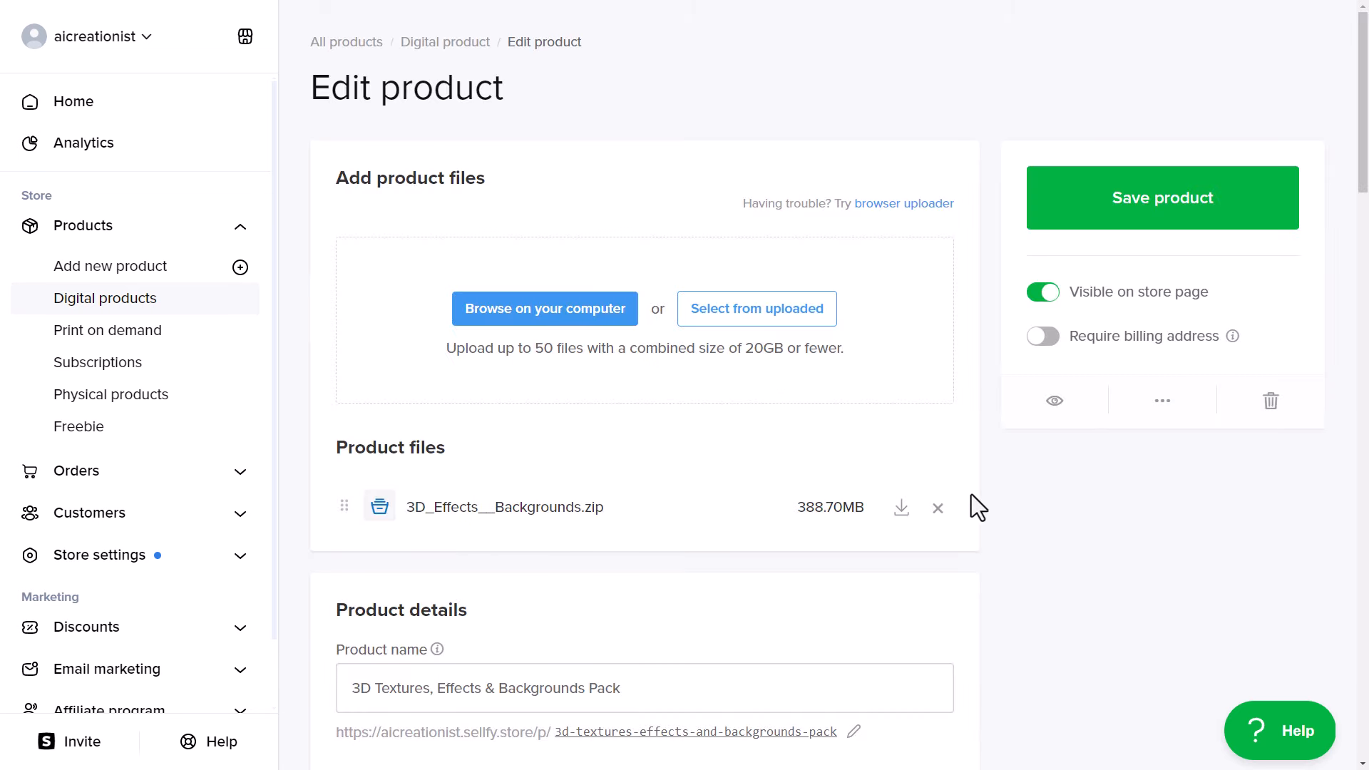
{"action": "left_click", "coordinate": [1043, 292]}
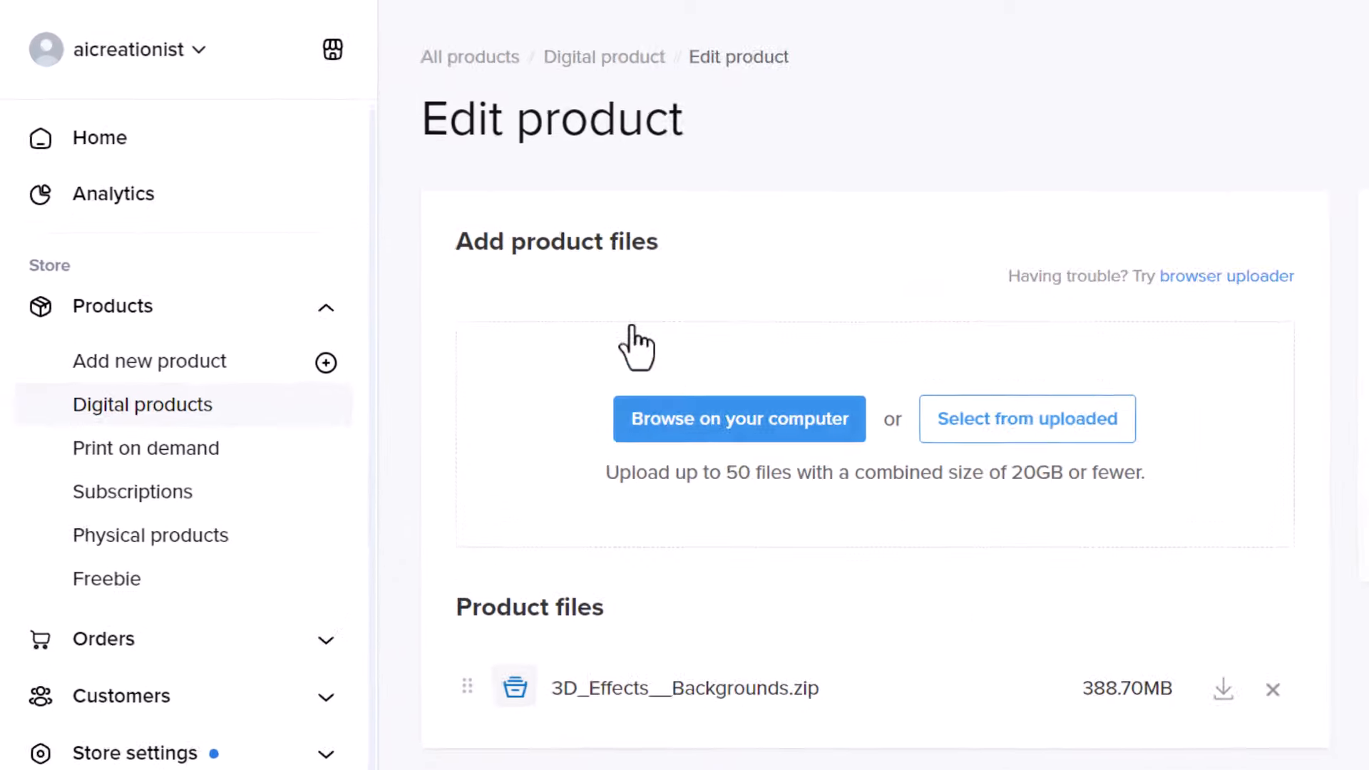
Go to the store settings through the home page's setup checklist and change the store name to AI Creationist
{"action": "left_click", "coordinate": [224, 197]}
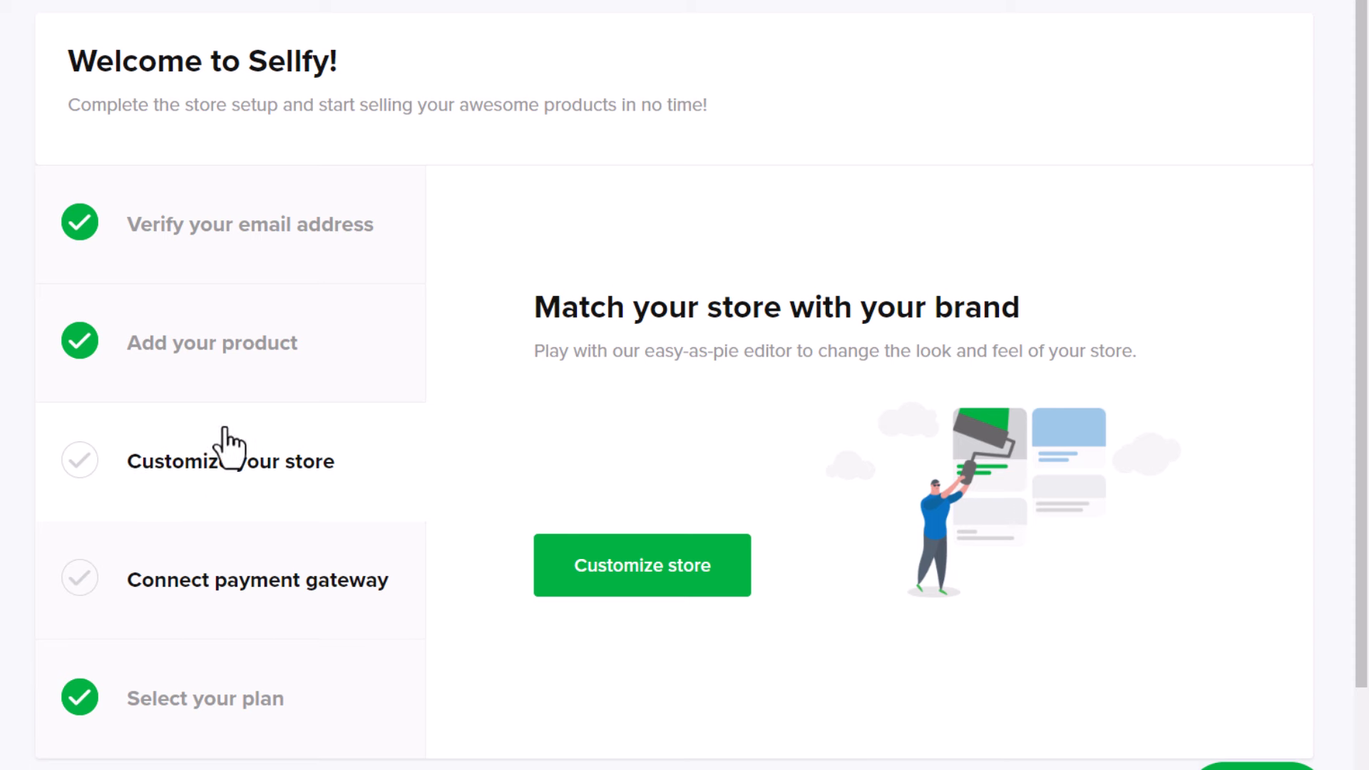
{"action": "left_click", "coordinate": [622, 579]}
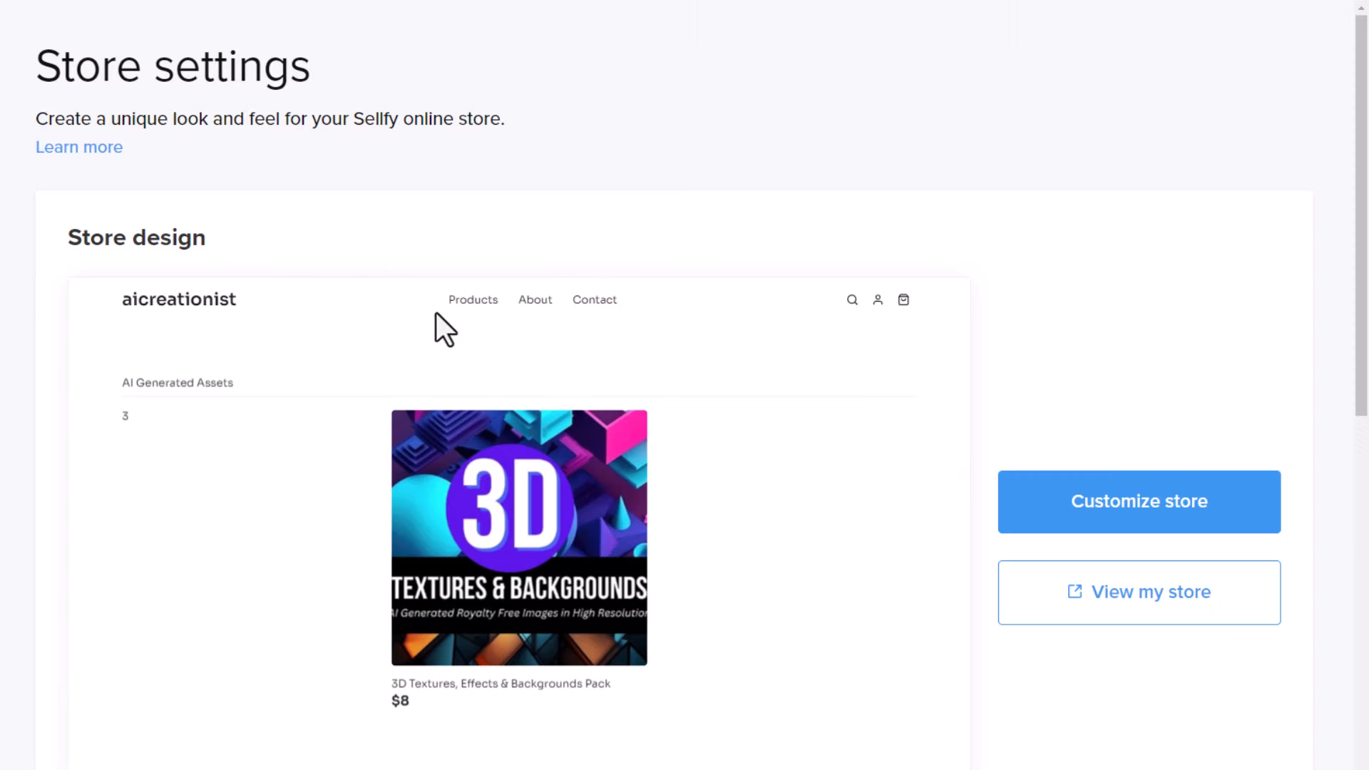
{"action": "scroll", "coordinate": [428, 649], "scroll_direction": "down", "scroll_amount": 5}
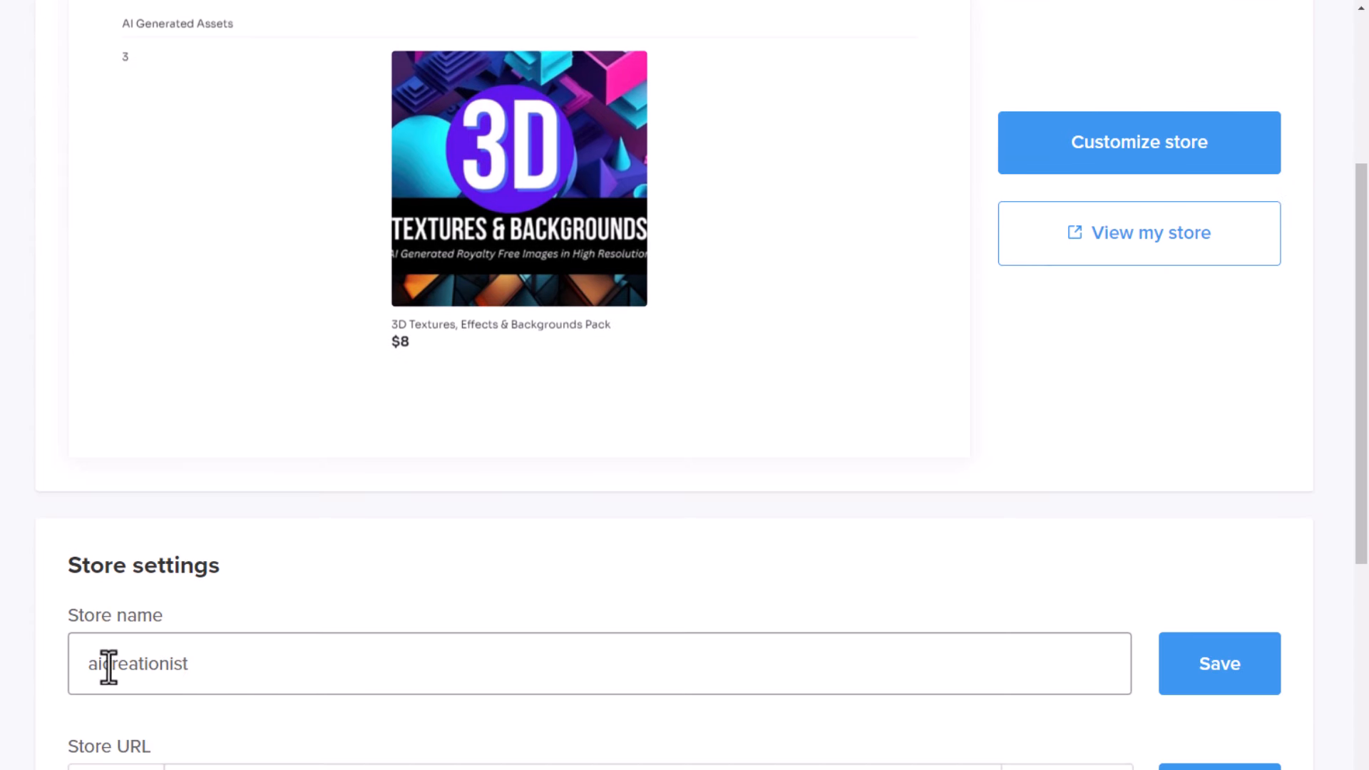
{"action": "left_click_drag", "start_coordinate": [101, 667], "coordinate": [61, 655]}
{"action": "type", "text": "AO"}
{"action": "key", "text": "BackSpace"}
{"action": "type", "text": "I"}
{"action": "key", "text": "Delete"}
{"action": "type", "text": "C"}
Examine the store URL, custom domain, language and maintenance mode settings
{"action": "scroll", "coordinate": [142, 678], "scroll_direction": "down", "scroll_amount": 3}
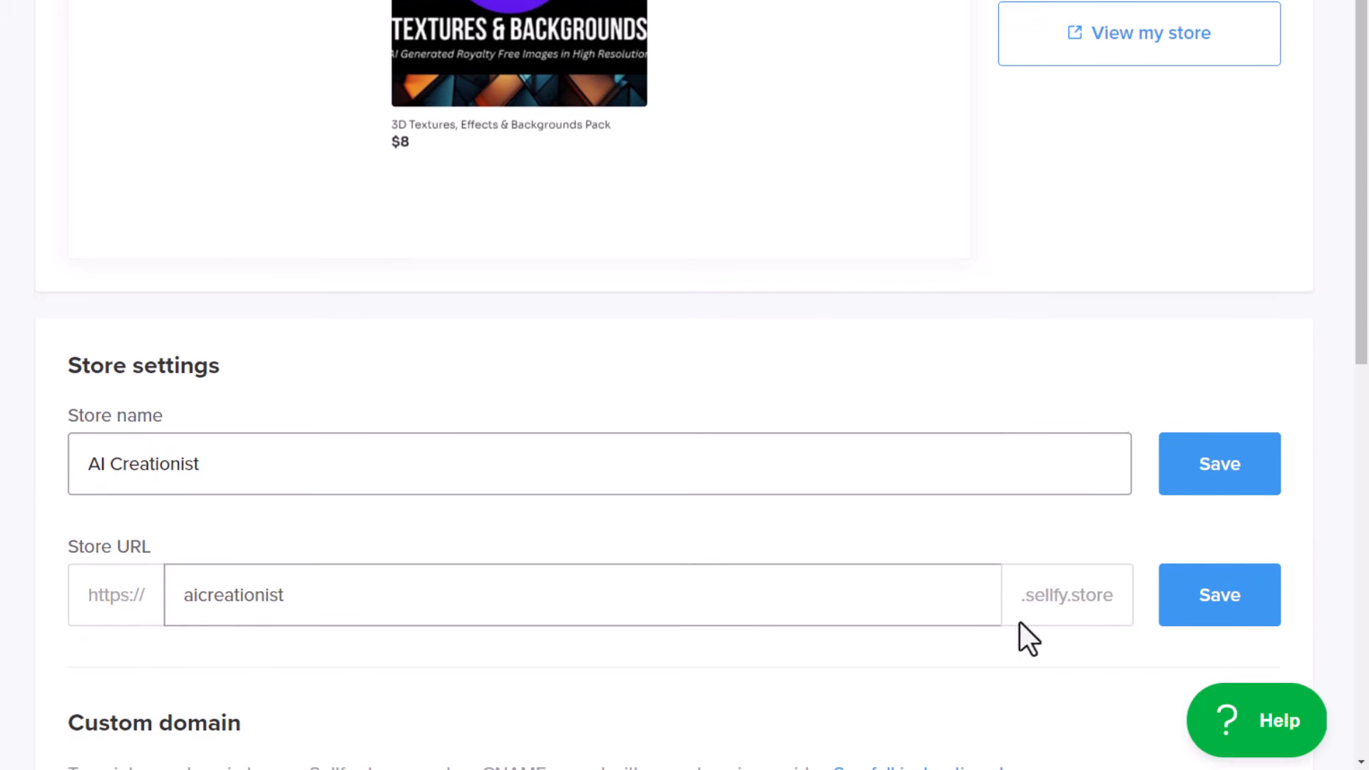
{"action": "scroll", "coordinate": [913, 596], "scroll_direction": "down", "scroll_amount": 4}
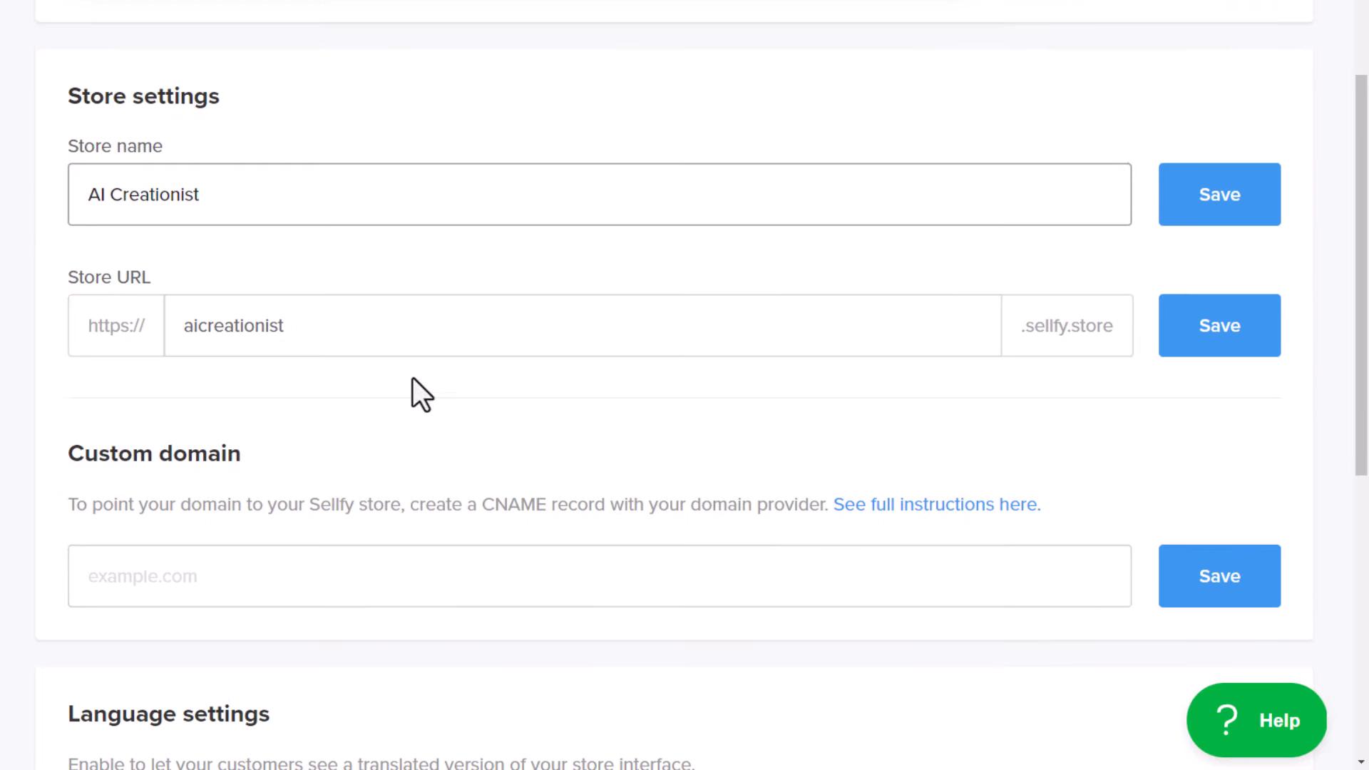
{"action": "scroll", "coordinate": [267, 542], "scroll_direction": "down", "scroll_amount": 5}
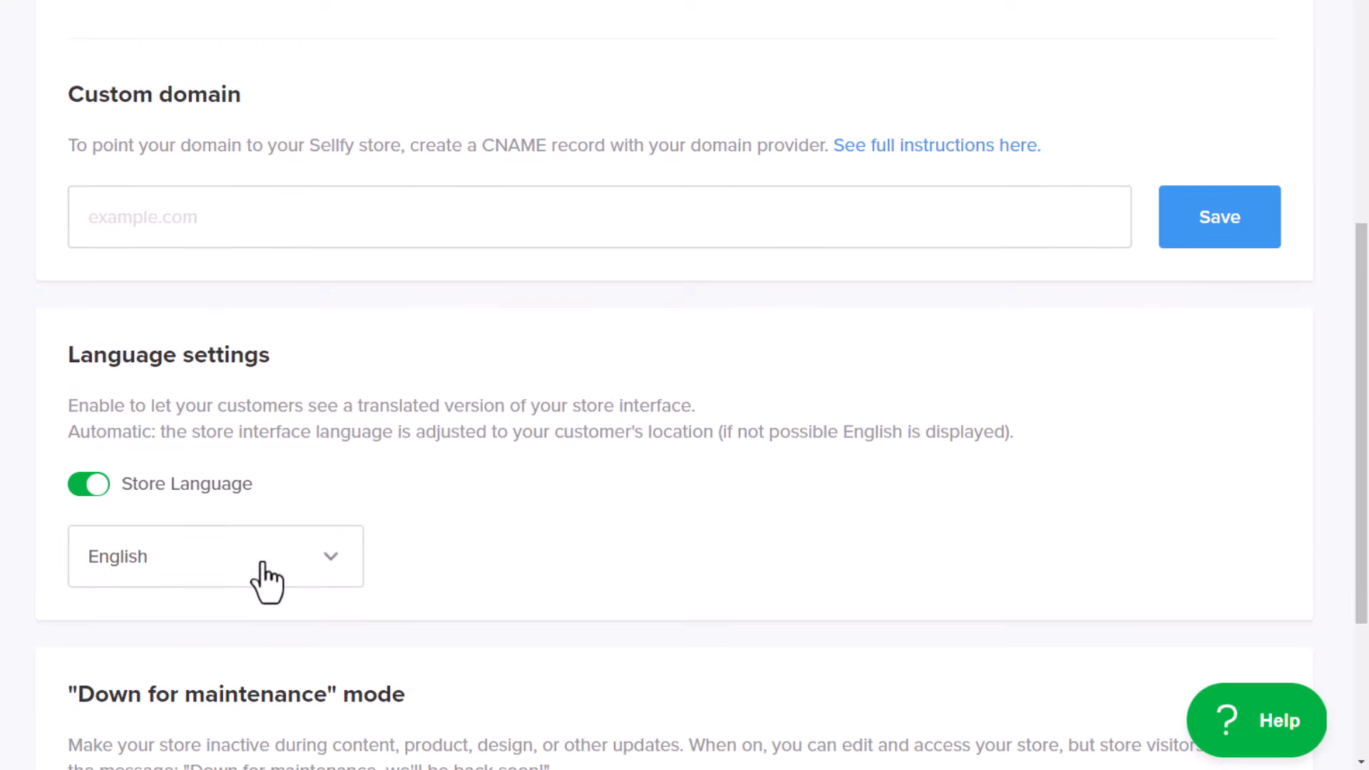
{"action": "scroll", "coordinate": [144, 540], "scroll_direction": "down", "scroll_amount": 4}
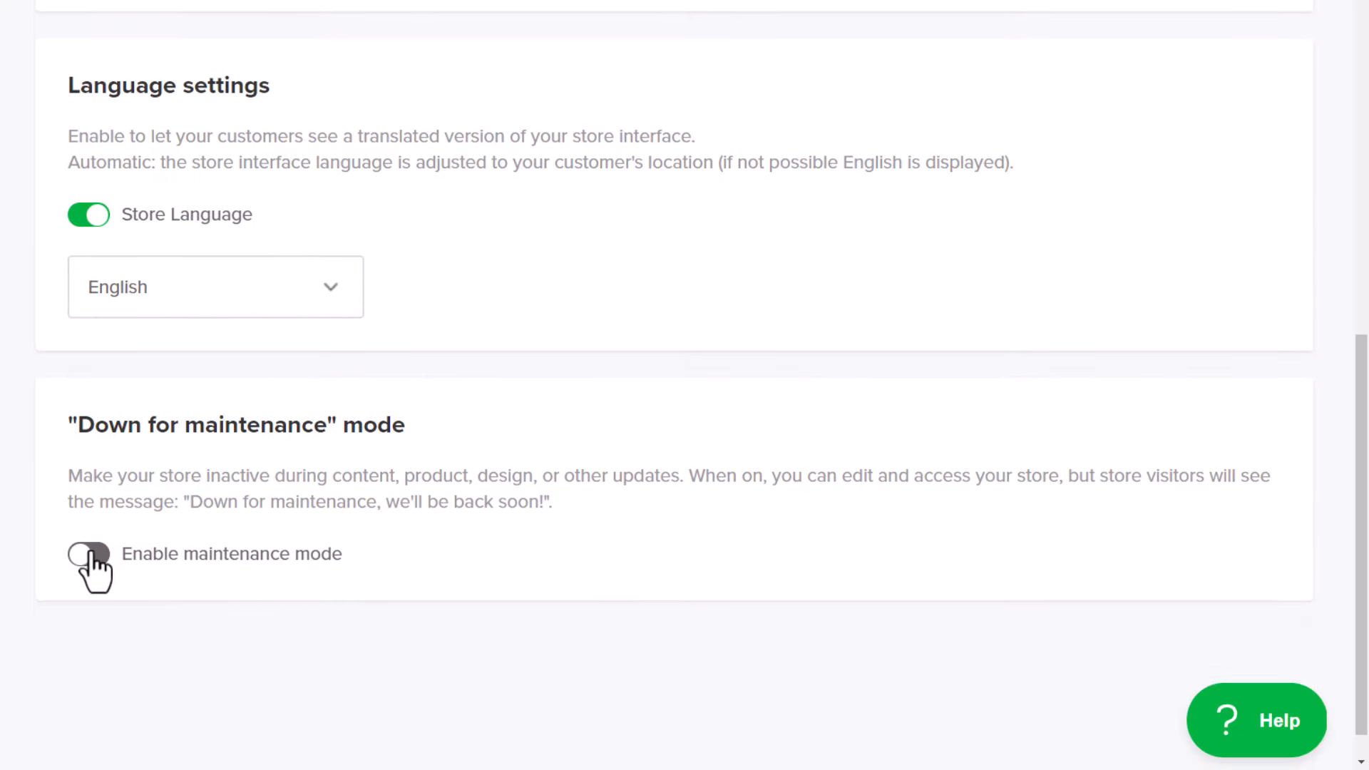
{"action": "scroll", "coordinate": [314, 624], "scroll_direction": "up", "scroll_amount": 14}
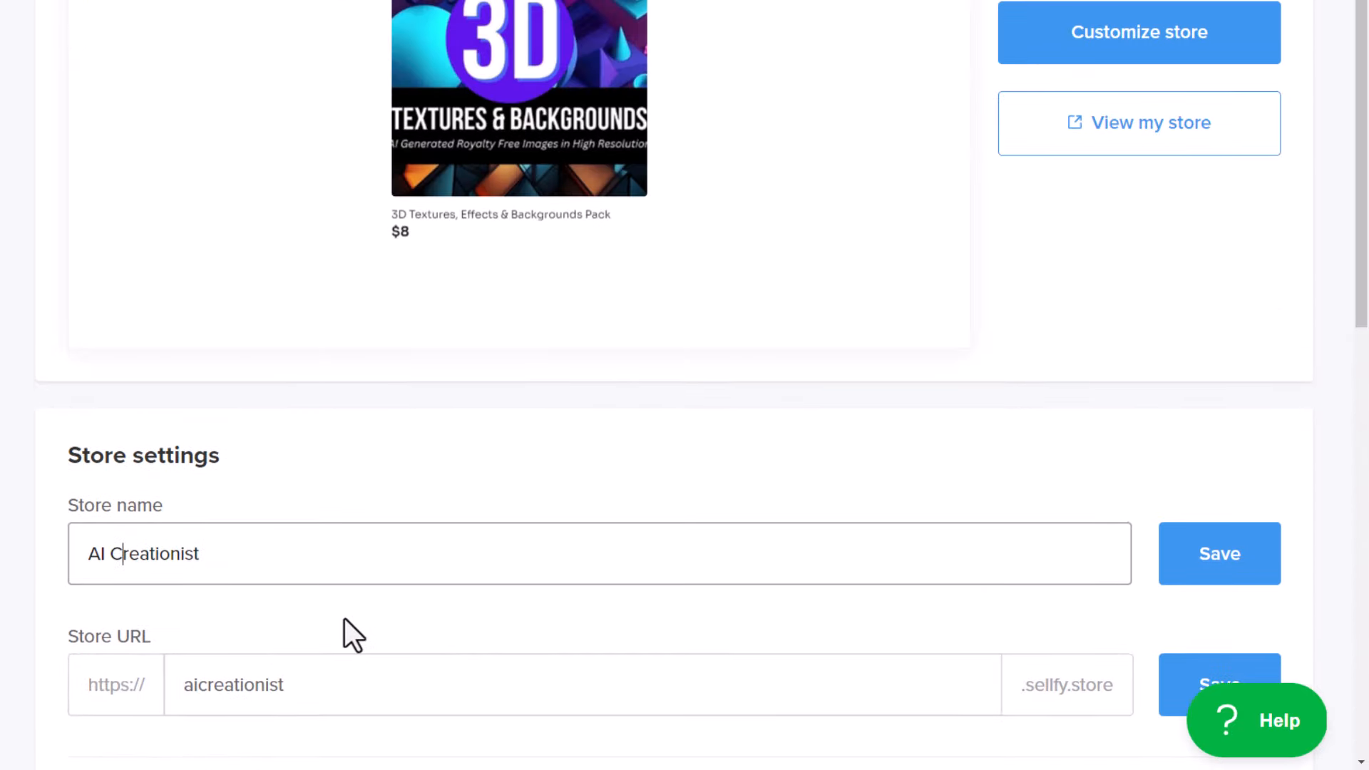
{"action": "scroll", "coordinate": [345, 619], "scroll_direction": "up", "scroll_amount": 4}
{"action": "scroll", "coordinate": [385, 673], "scroll_direction": "down", "scroll_amount": 18}
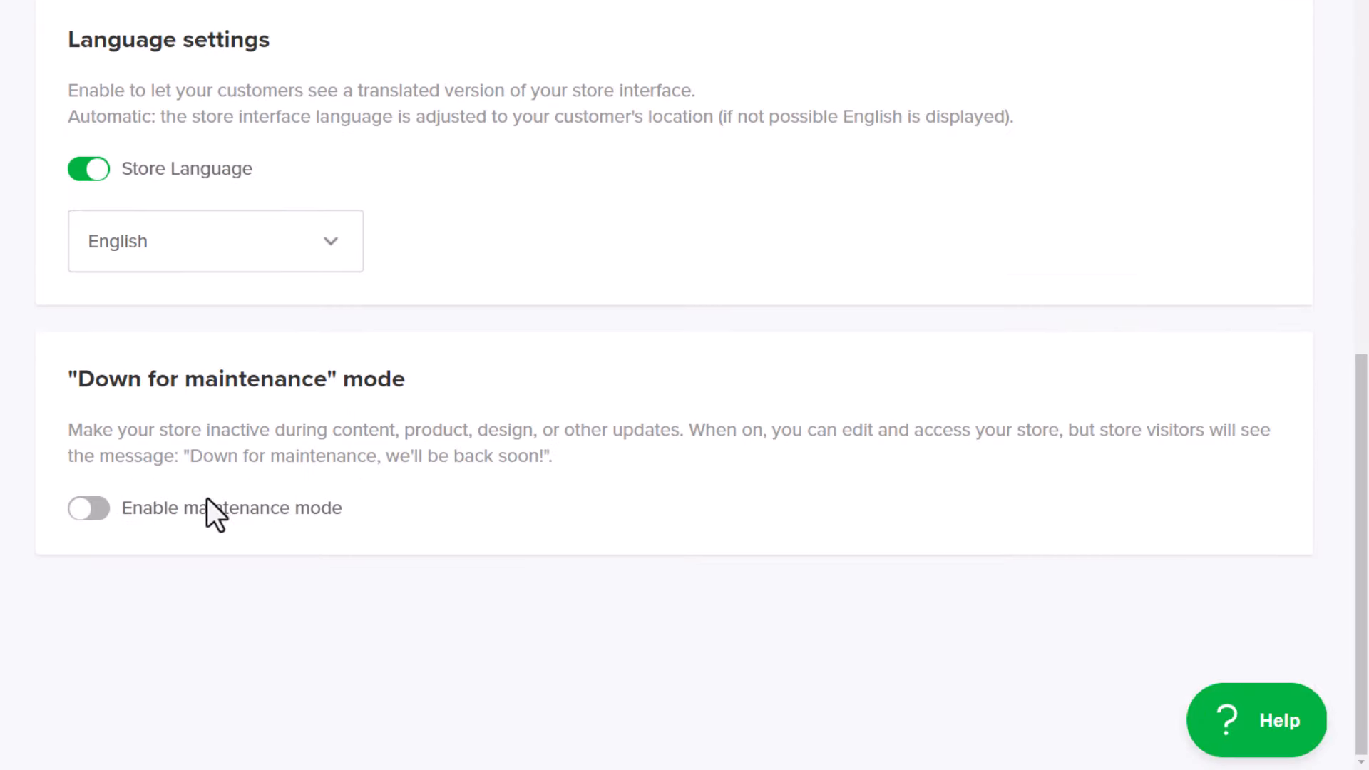
{"action": "scroll", "coordinate": [443, 614], "scroll_direction": "up", "scroll_amount": 4}
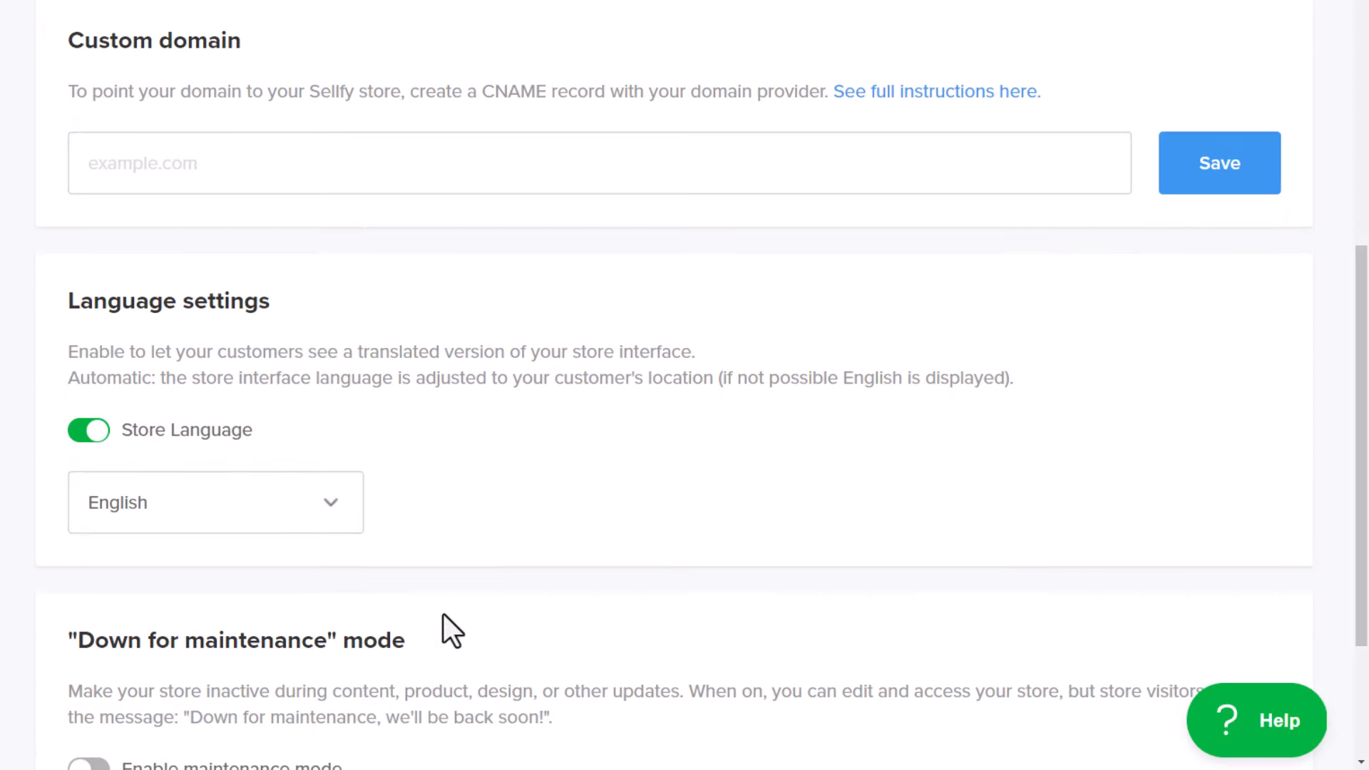
{"action": "scroll", "coordinate": [444, 613], "scroll_direction": "up", "scroll_amount": 7}
Open the store customizer and show its general settings
{"action": "scroll", "coordinate": [444, 614], "scroll_direction": "up", "scroll_amount": 6}
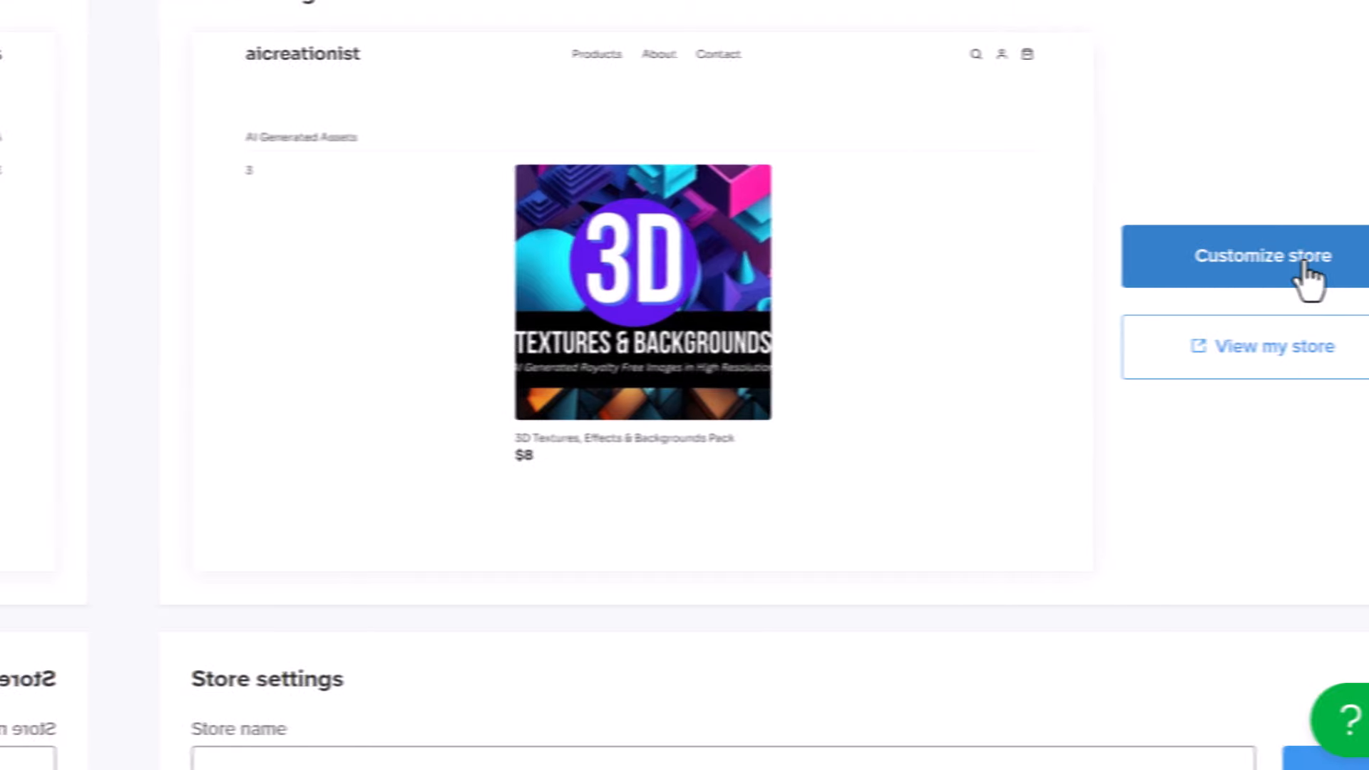
{"action": "left_click", "coordinate": [1310, 278]}
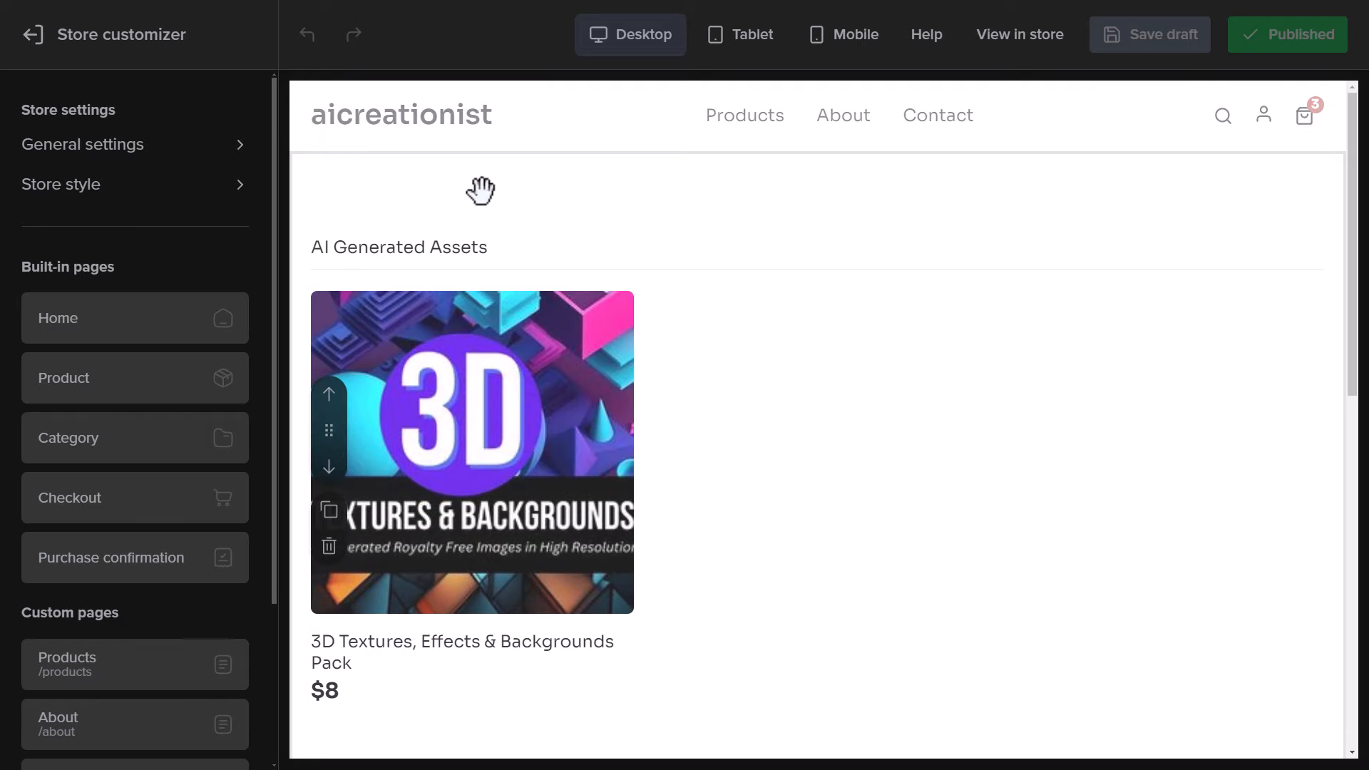
{"action": "left_click", "coordinate": [95, 160]}
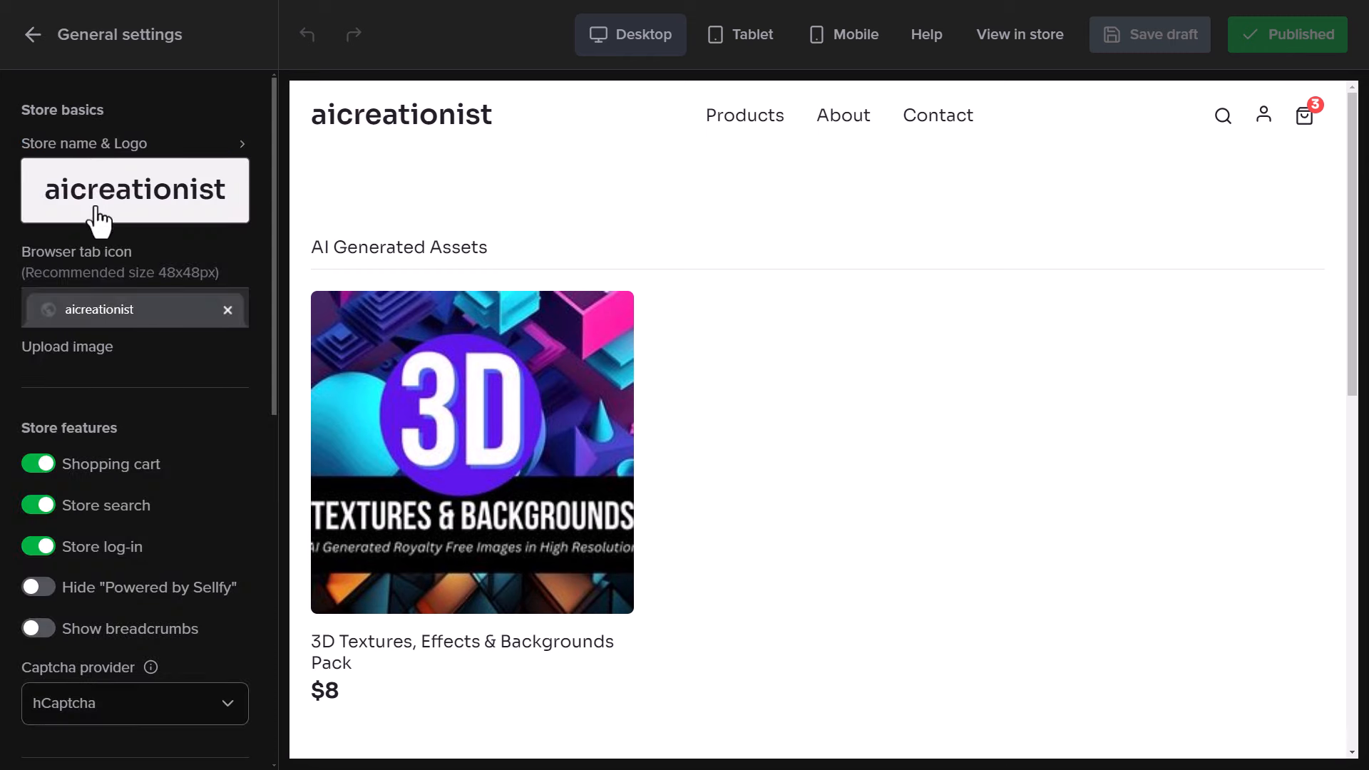
Change the text color of the store name logo to a vivid purple
{"action": "left_click", "coordinate": [121, 211]}
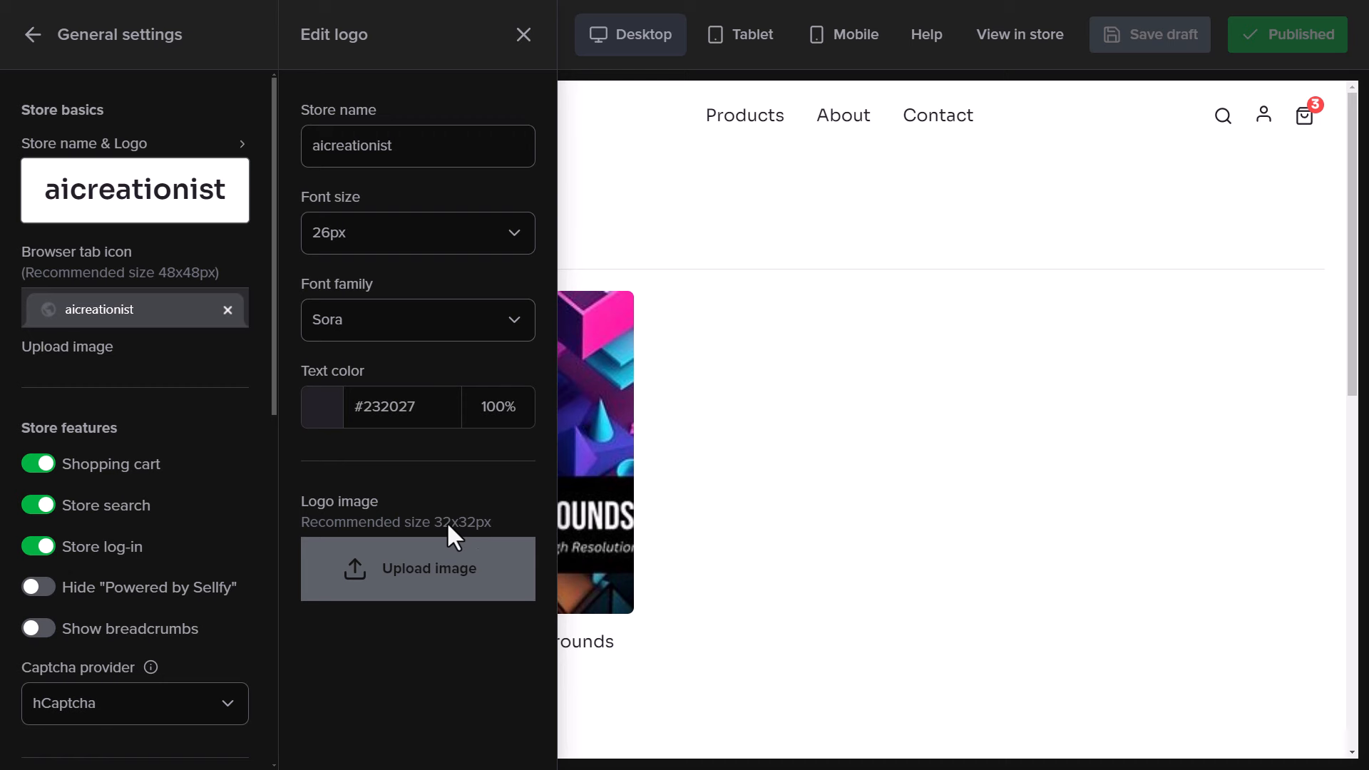
{"action": "left_click", "coordinate": [324, 410]}
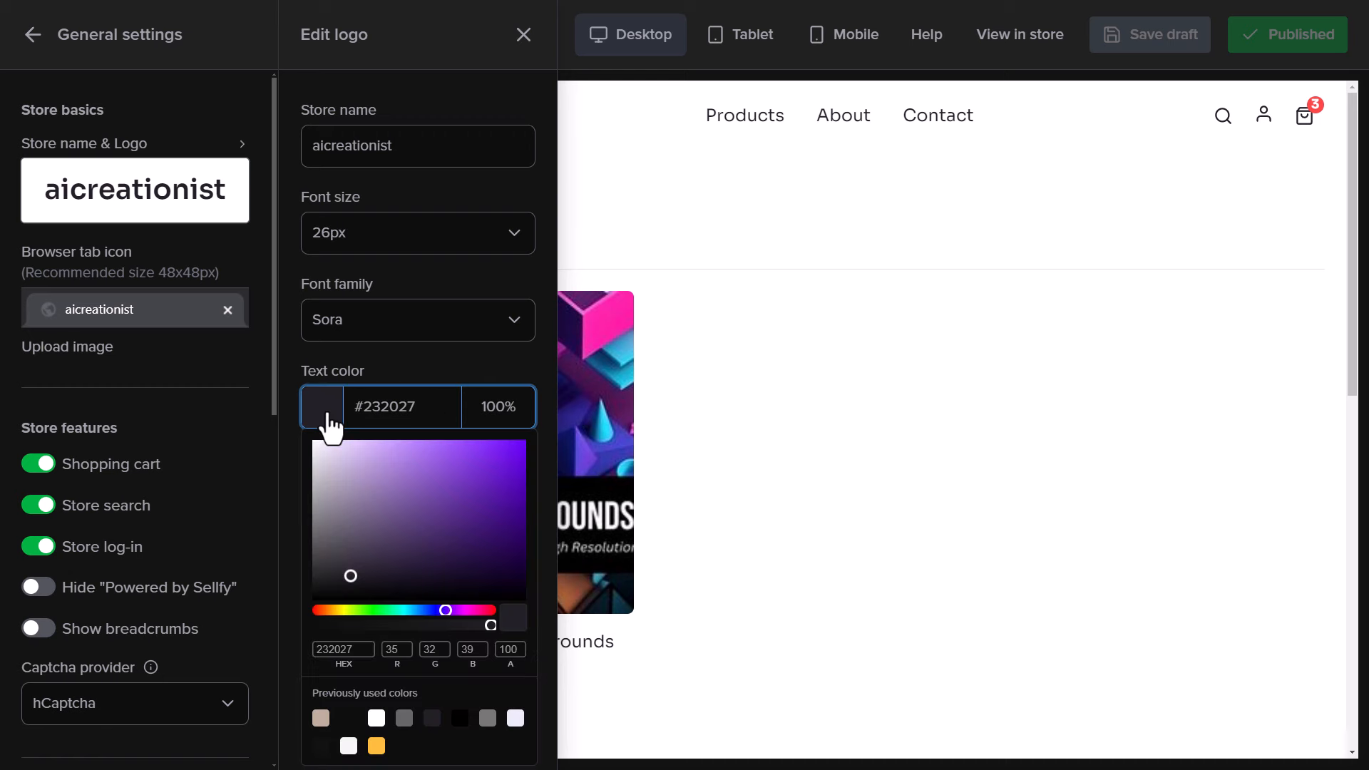
{"action": "left_click_drag", "start_coordinate": [479, 534], "coordinate": [552, 456]}
{"action": "left_click", "coordinate": [553, 453]}
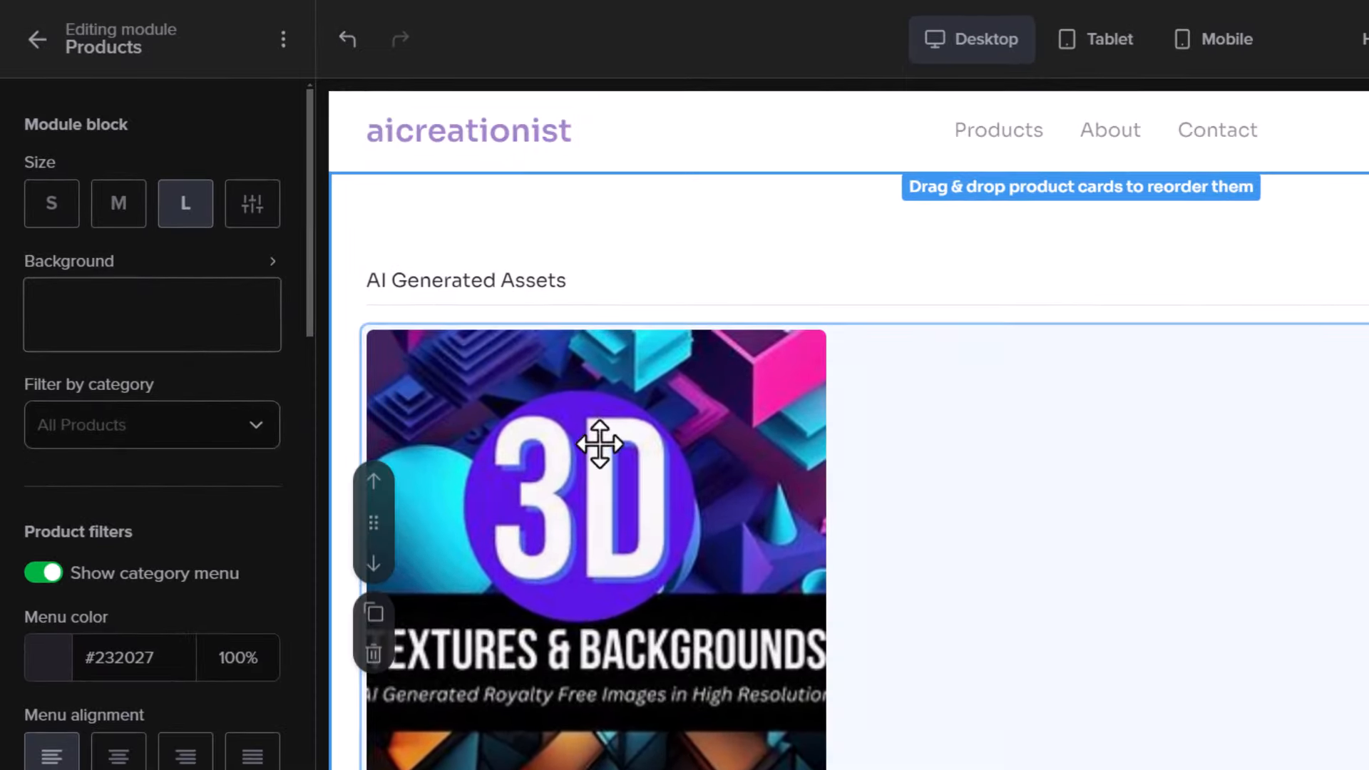
Return to the general settings, try the store search switch, and examine the store features and custom head and footer code
{"action": "left_click", "coordinate": [30, 42]}
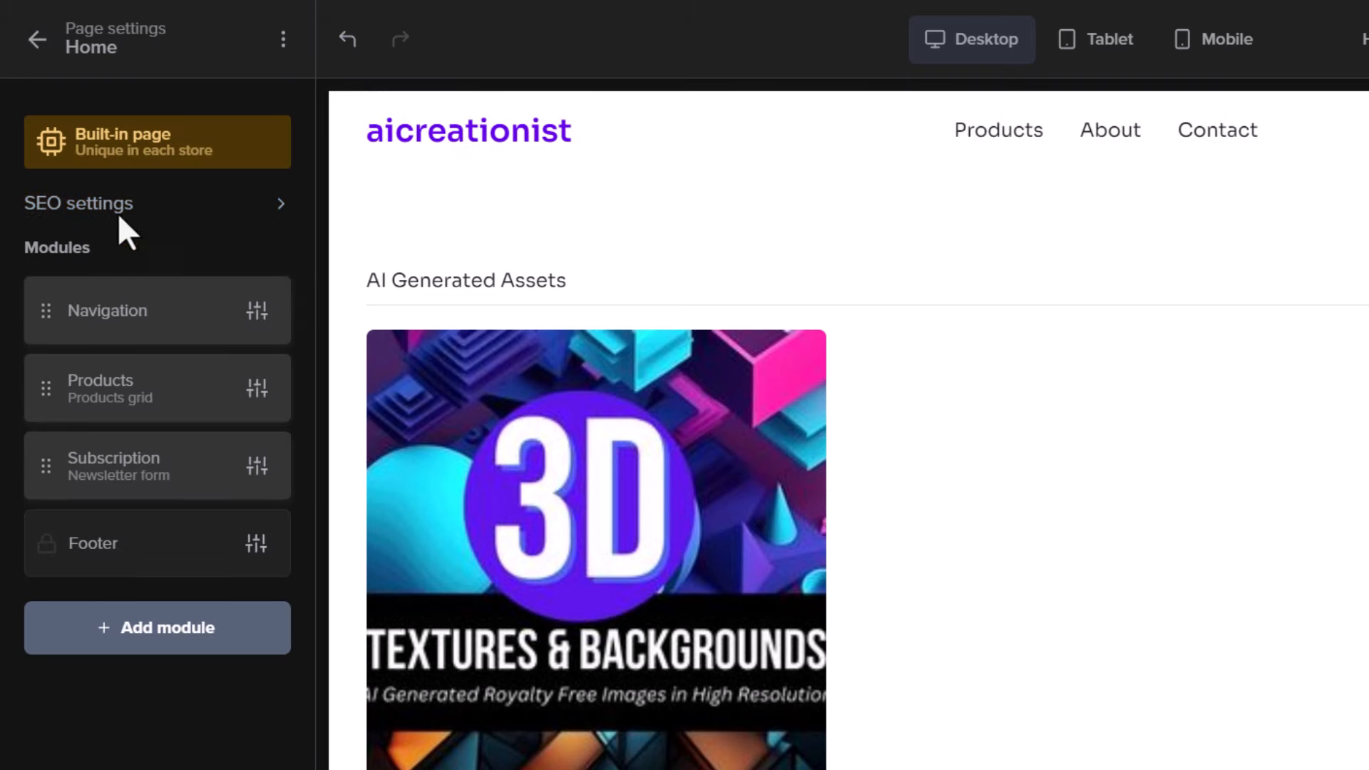
{"action": "left_click", "coordinate": [32, 43]}
{"action": "left_click", "coordinate": [99, 161]}
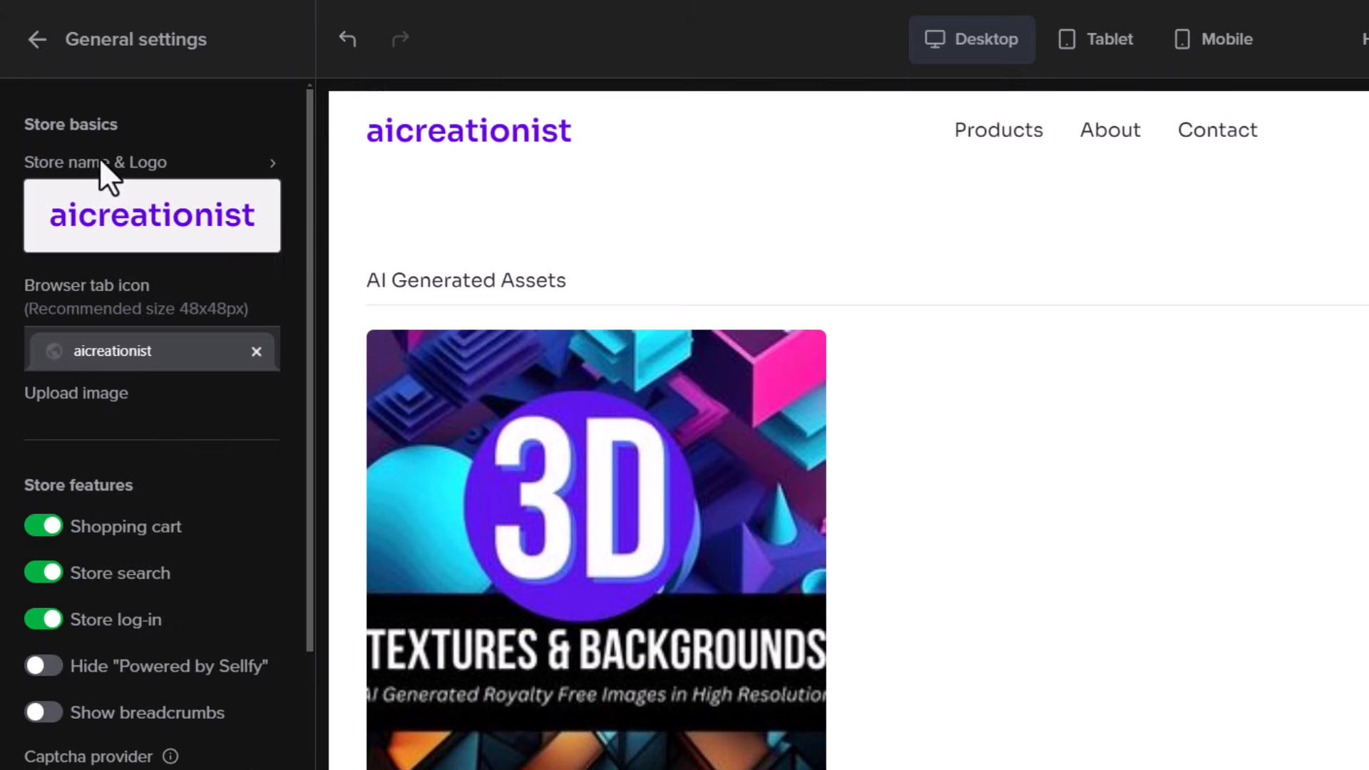
{"action": "left_click", "coordinate": [50, 573]}
{"action": "left_click", "coordinate": [44, 574]}
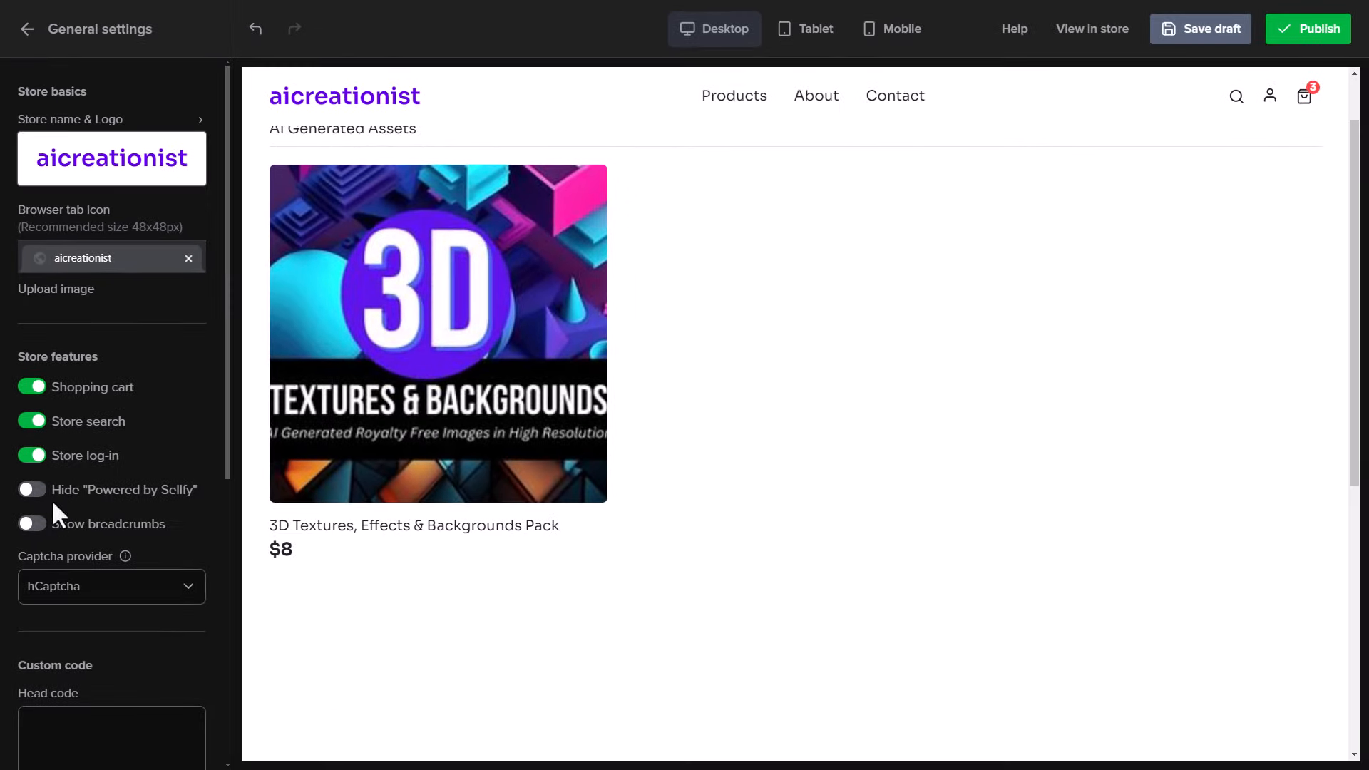
{"action": "scroll", "coordinate": [57, 532], "scroll_direction": "down", "scroll_amount": 3}
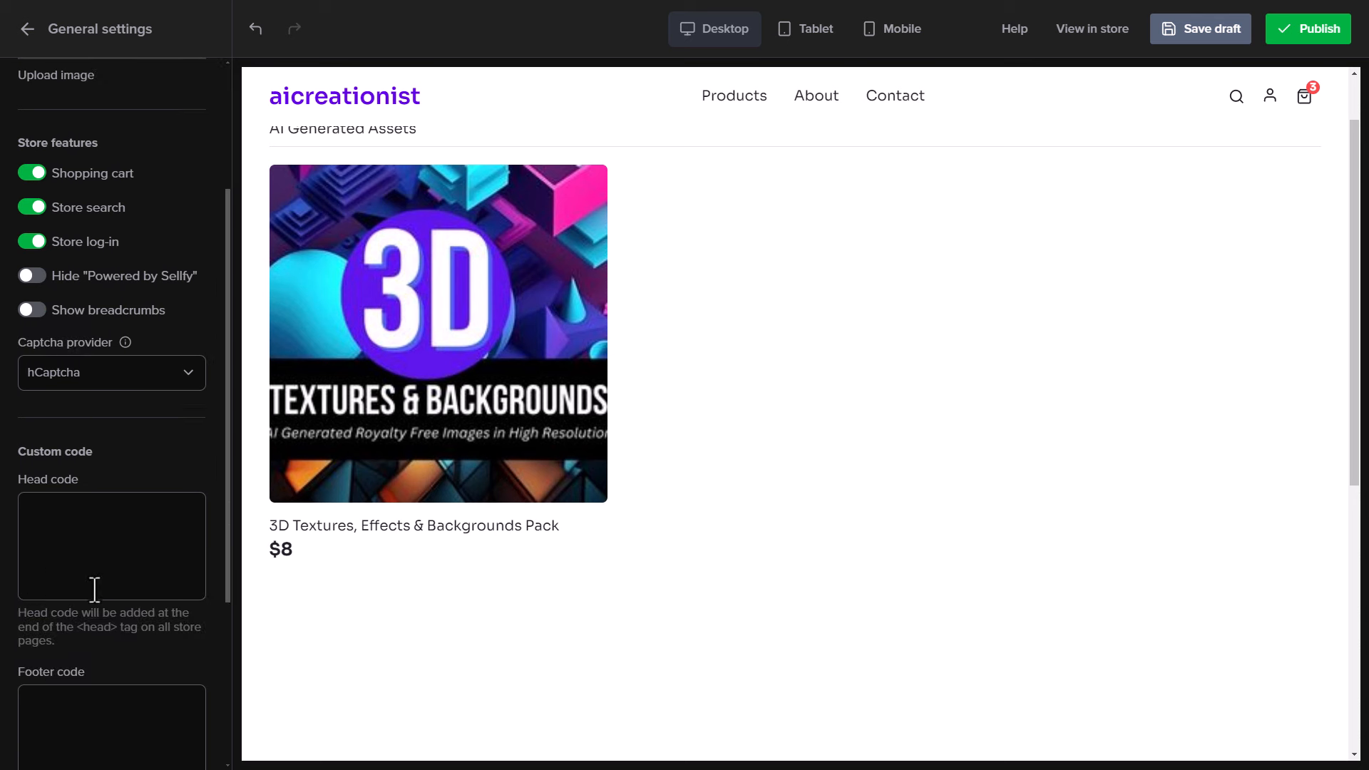
{"action": "scroll", "coordinate": [110, 577], "scroll_direction": "down", "scroll_amount": 2}
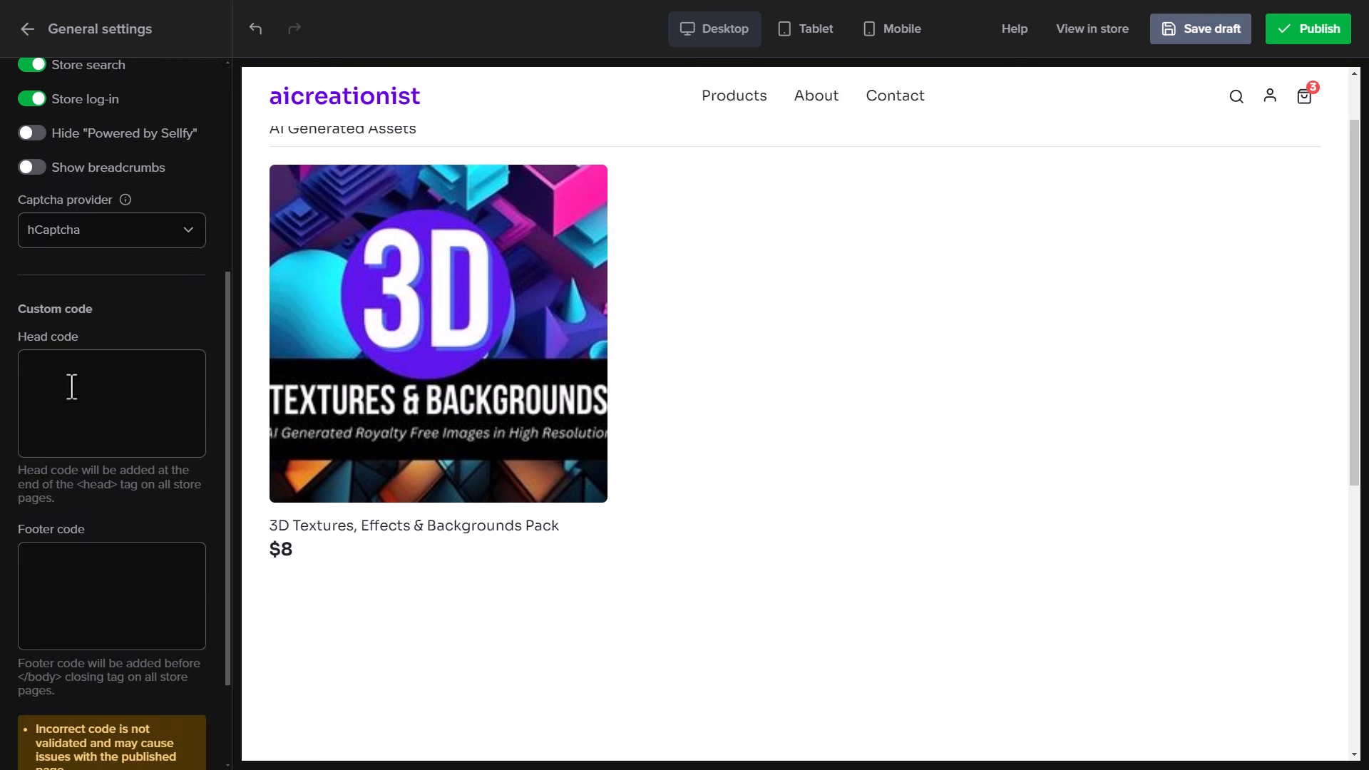
{"action": "scroll", "coordinate": [71, 387], "scroll_direction": "down", "scroll_amount": 2}
{"action": "scroll", "coordinate": [125, 676], "scroll_direction": "up", "scroll_amount": 7}
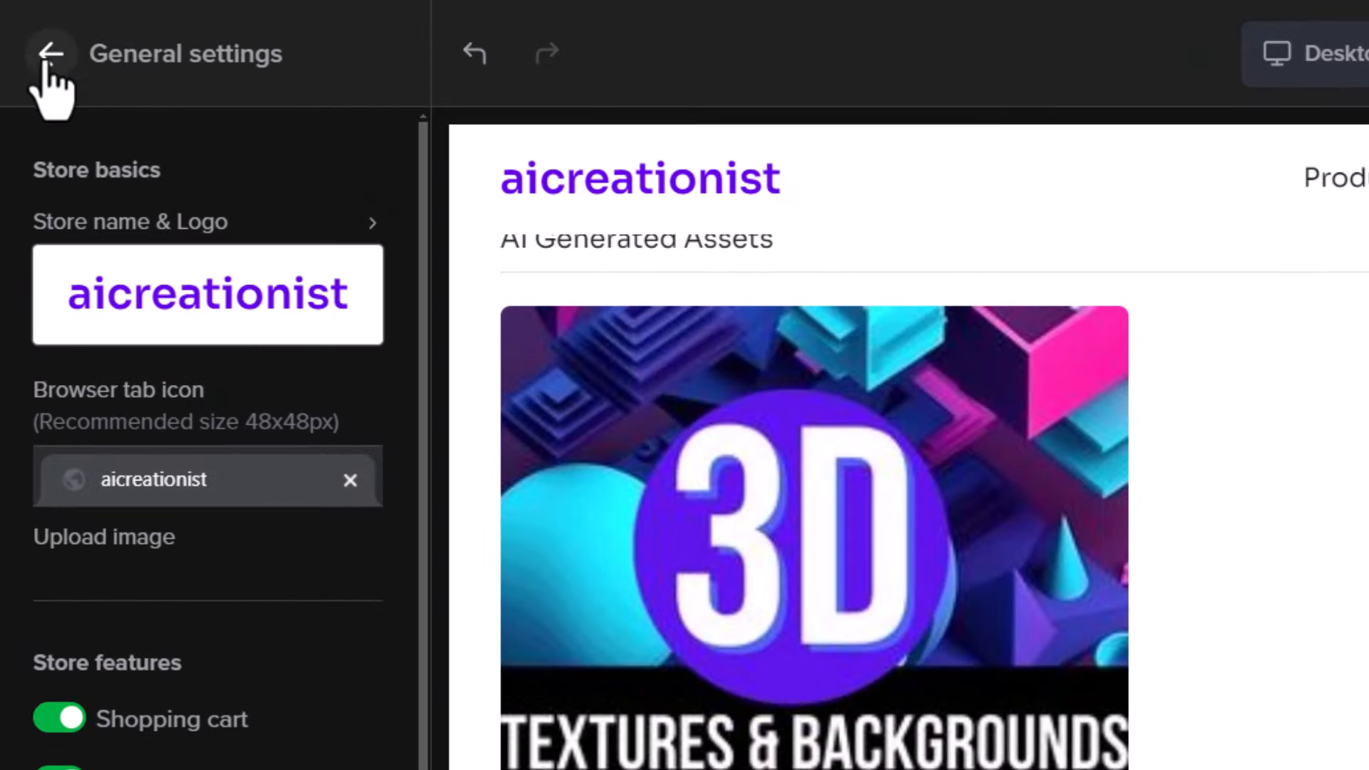
Browse the available themes in the store style settings and apply the Lumière theme
{"action": "left_click", "coordinate": [31, 33]}
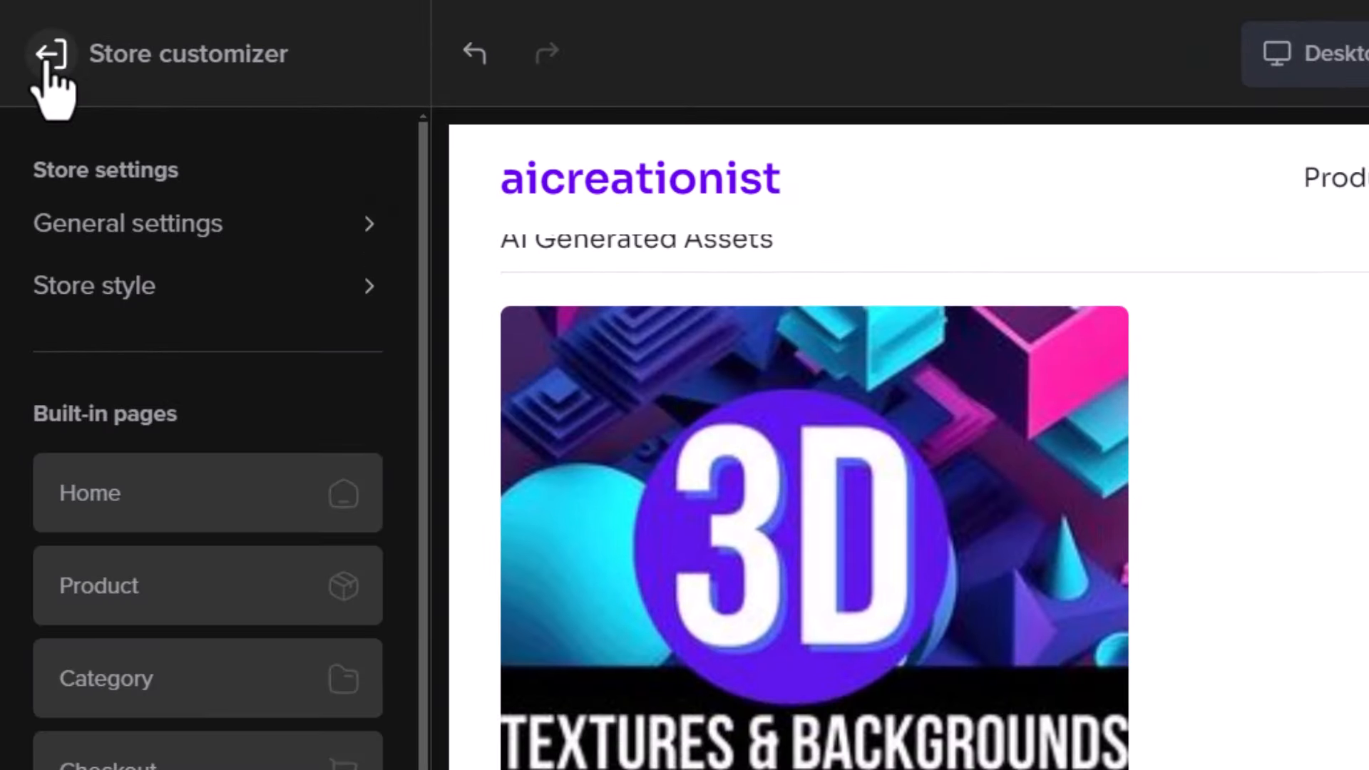
{"action": "left_click", "coordinate": [93, 286]}
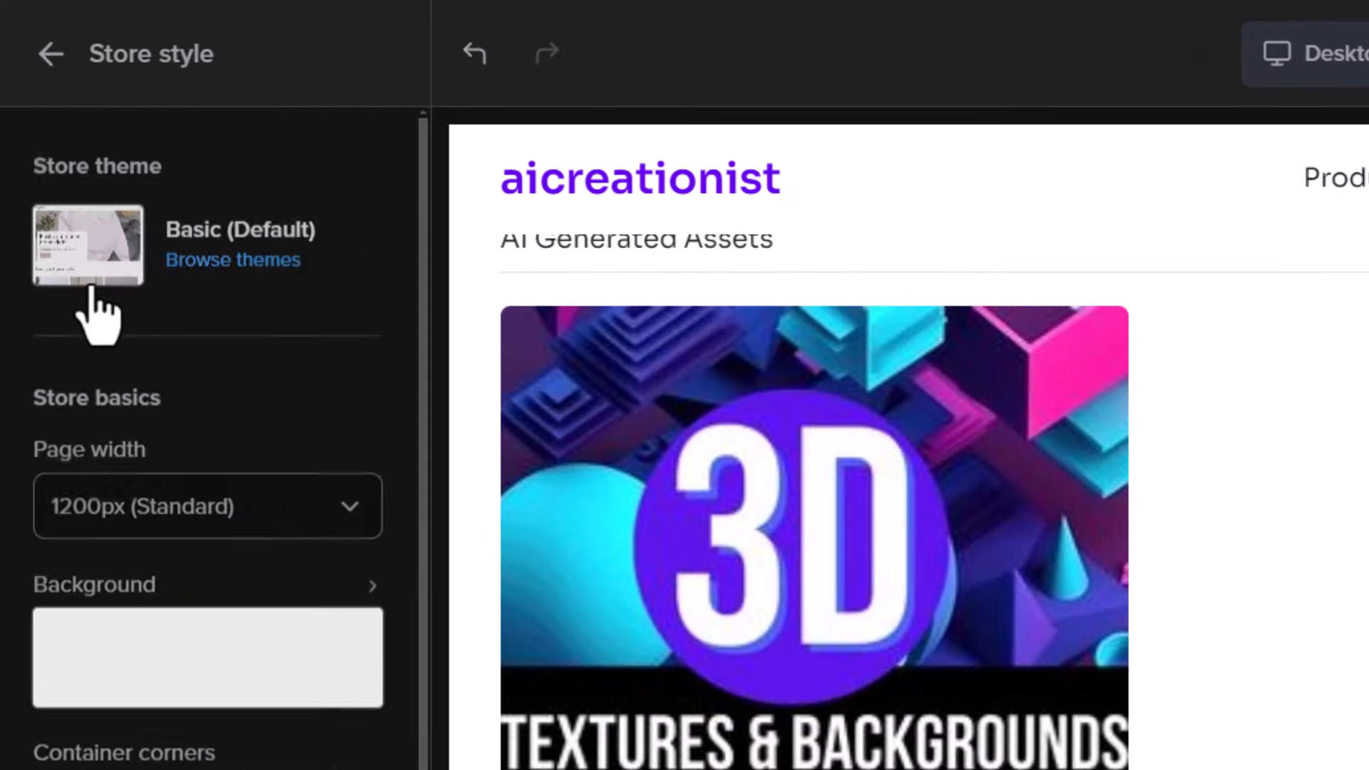
{"action": "left_click", "coordinate": [213, 267]}
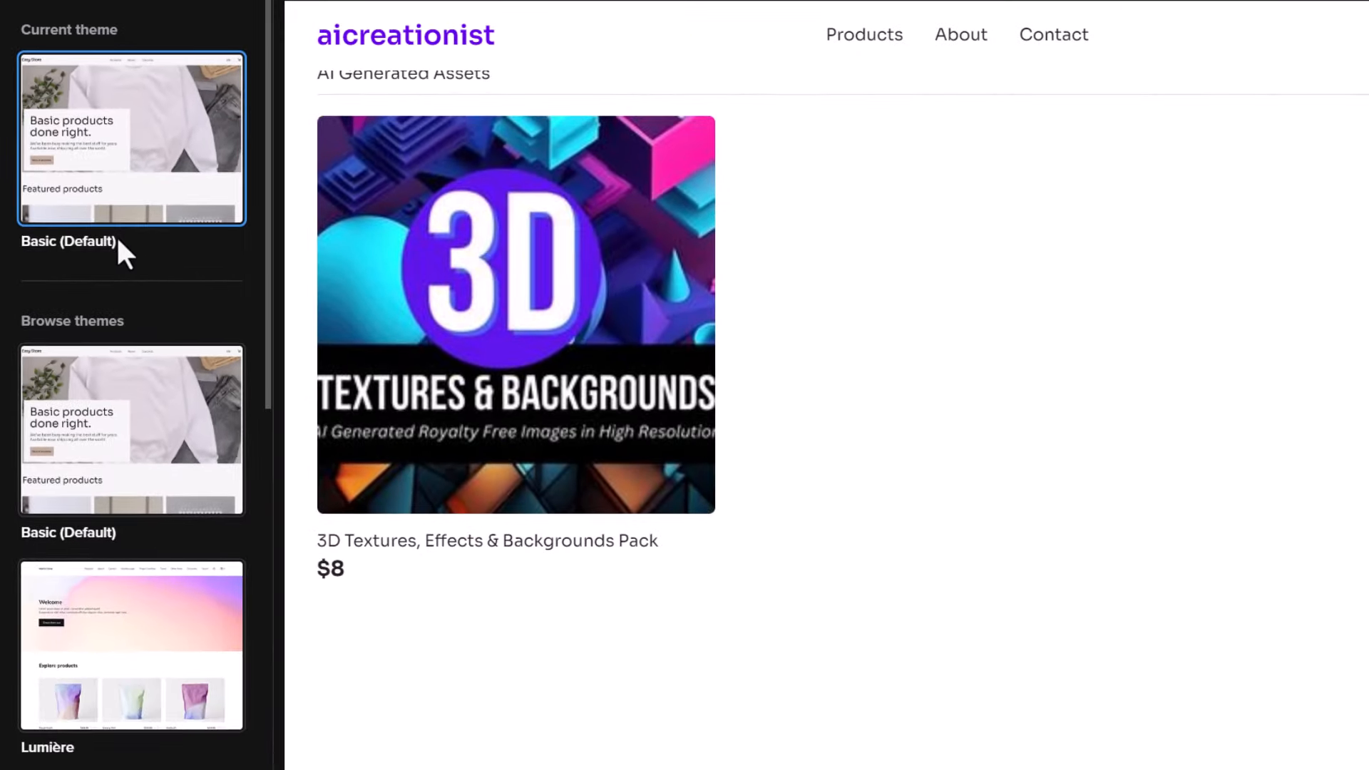
{"action": "scroll", "coordinate": [120, 240], "scroll_direction": "down", "scroll_amount": 10}
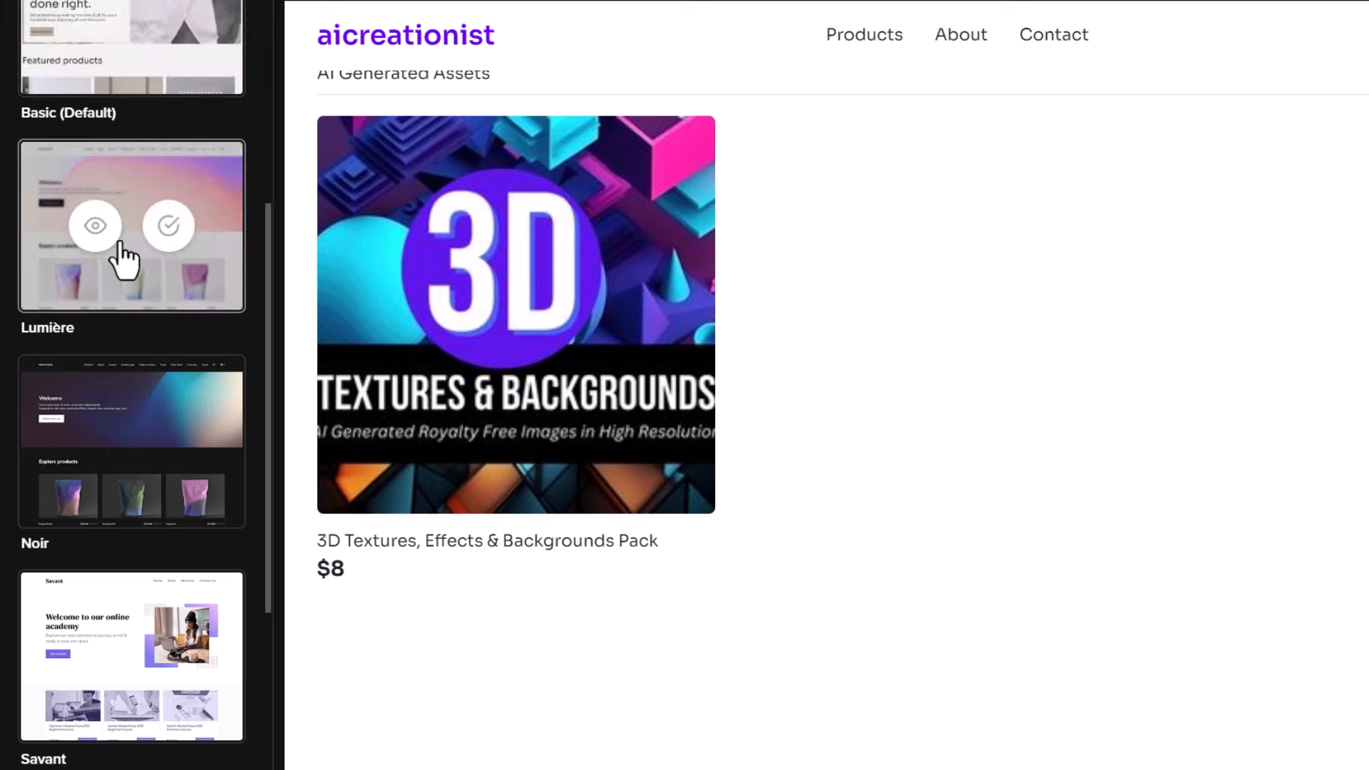
{"action": "scroll", "coordinate": [123, 260], "scroll_direction": "down", "scroll_amount": 4}
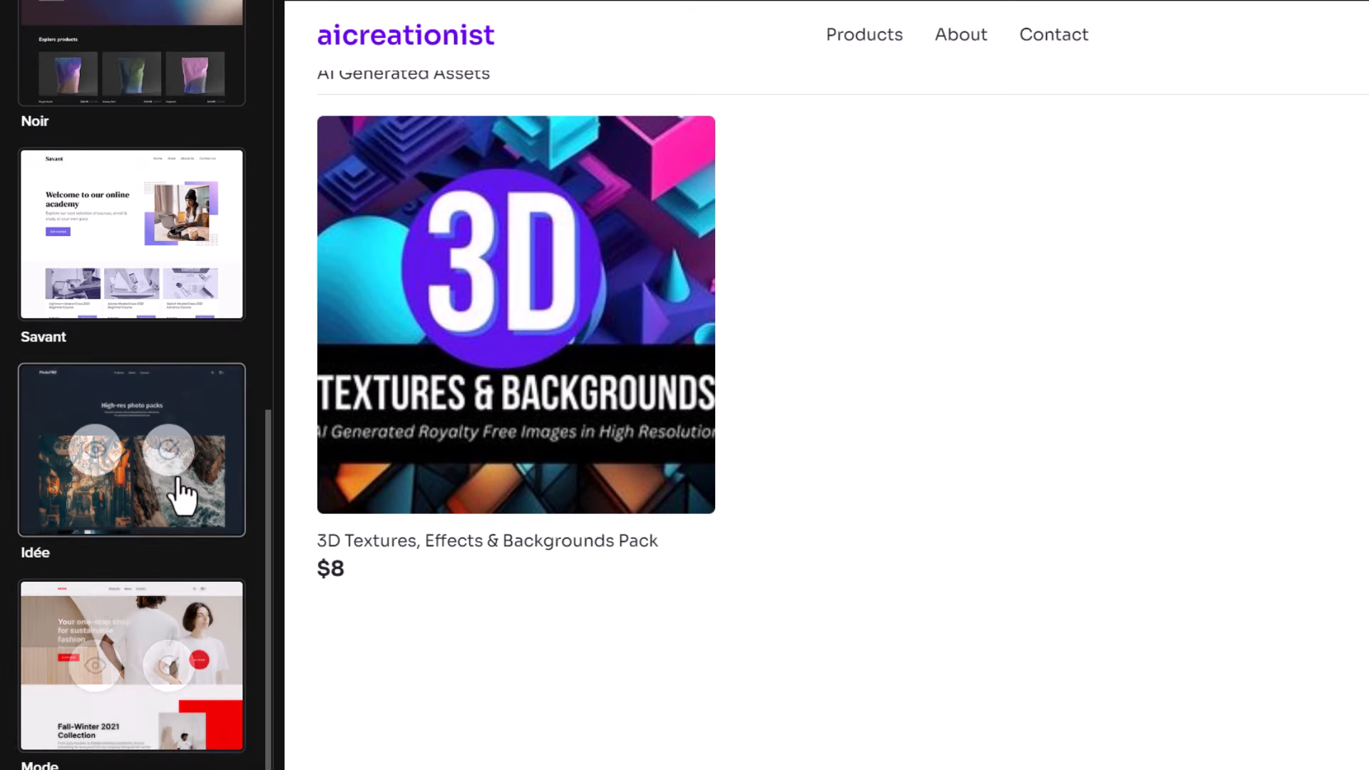
{"action": "scroll", "coordinate": [178, 492], "scroll_direction": "up", "scroll_amount": 4}
{"action": "scroll", "coordinate": [182, 484], "scroll_direction": "up", "scroll_amount": 4}
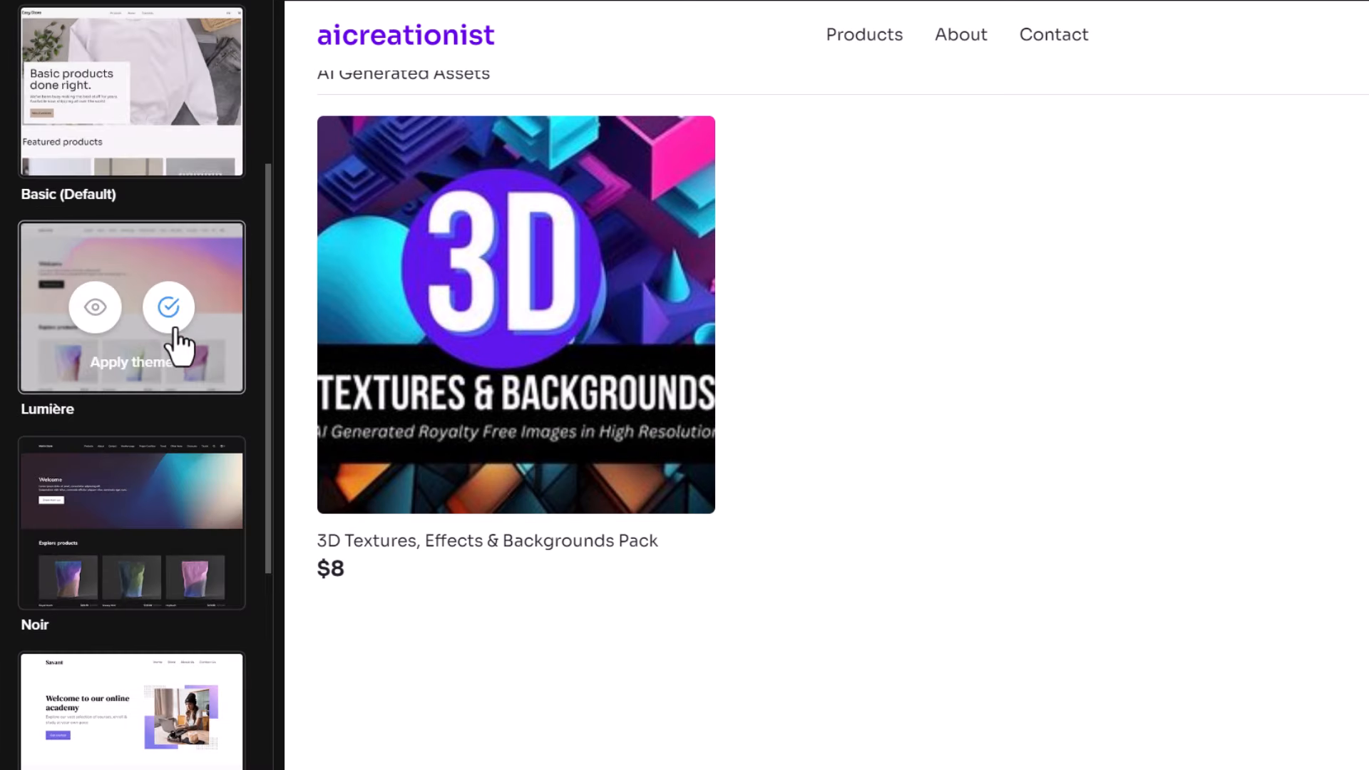
{"action": "left_click", "coordinate": [172, 325]}
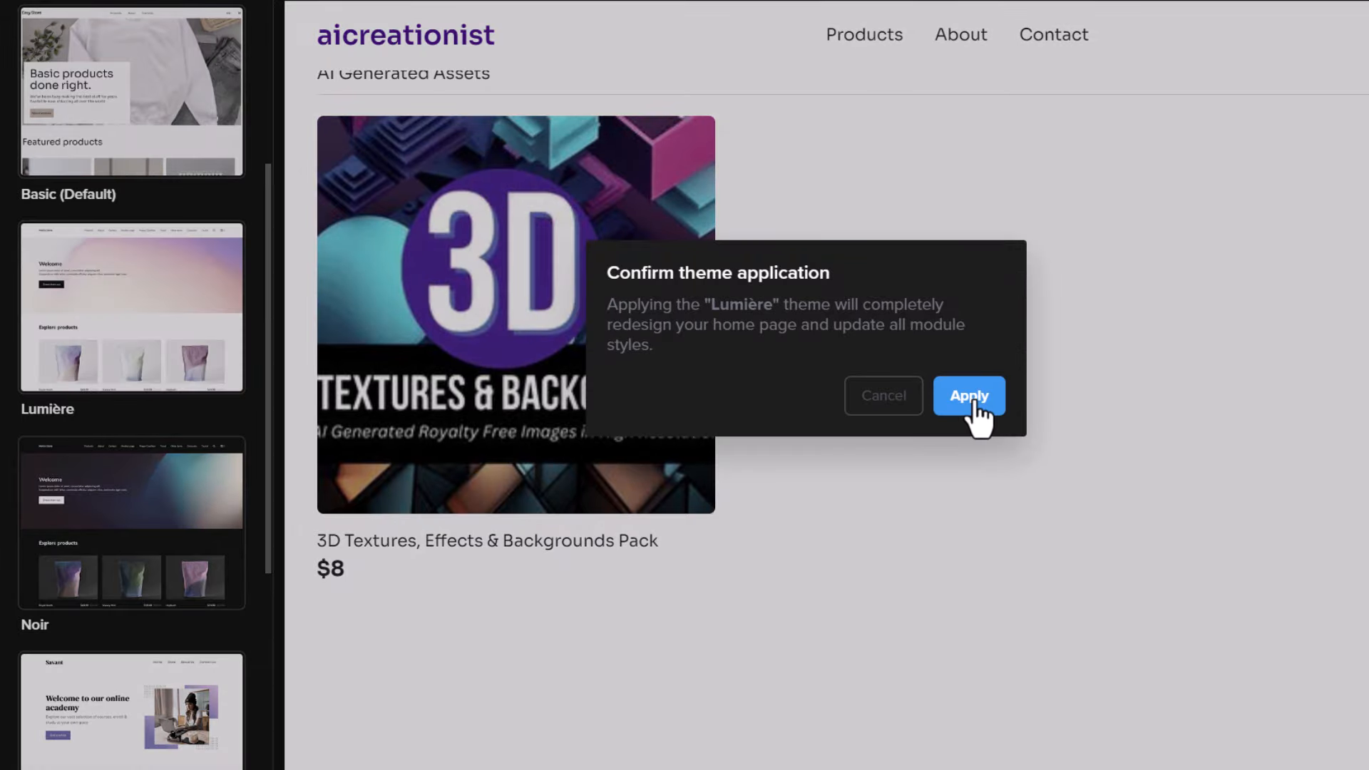
{"action": "left_click", "coordinate": [966, 392]}
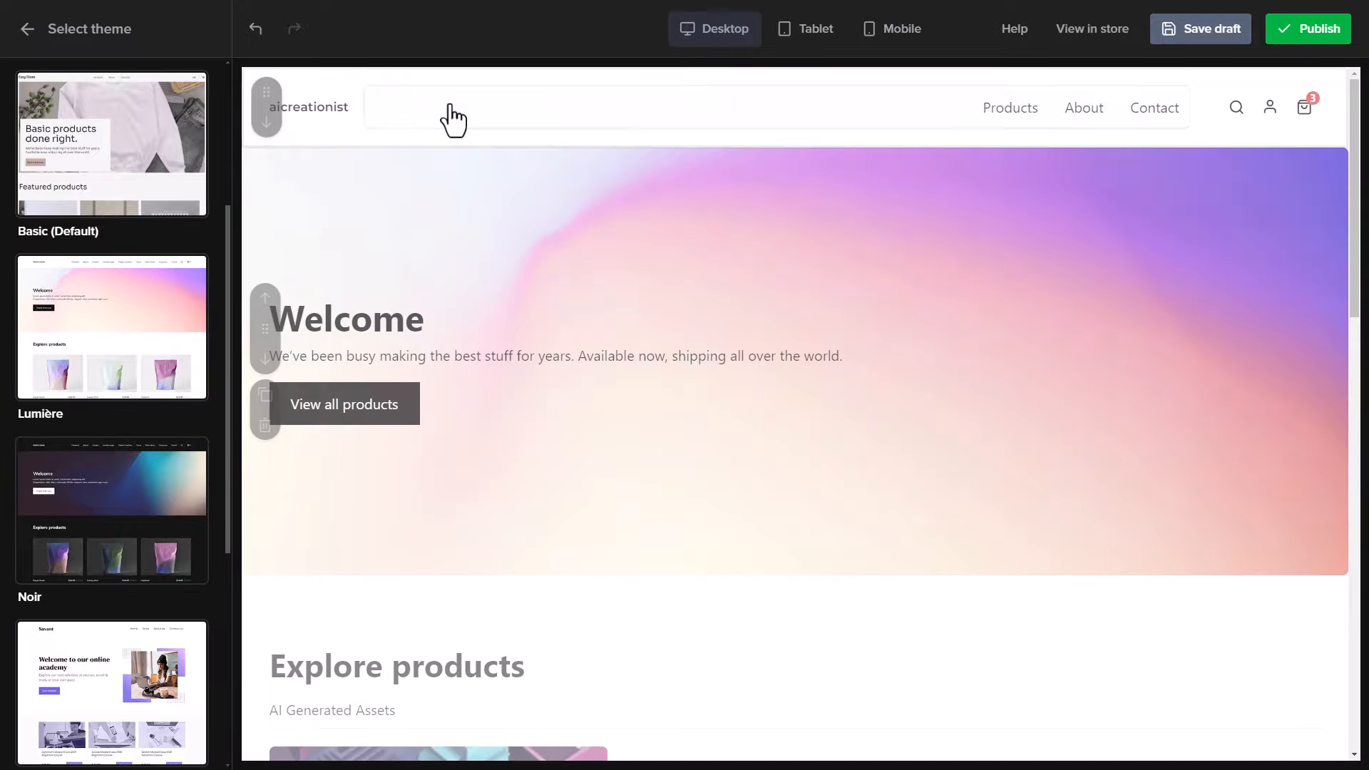
Go back to the general settings and set the store name logo's text color to #6600ff
{"action": "mouse_move", "coordinate": [48, 86]}
{"action": "left_click", "coordinate": [27, 29]}
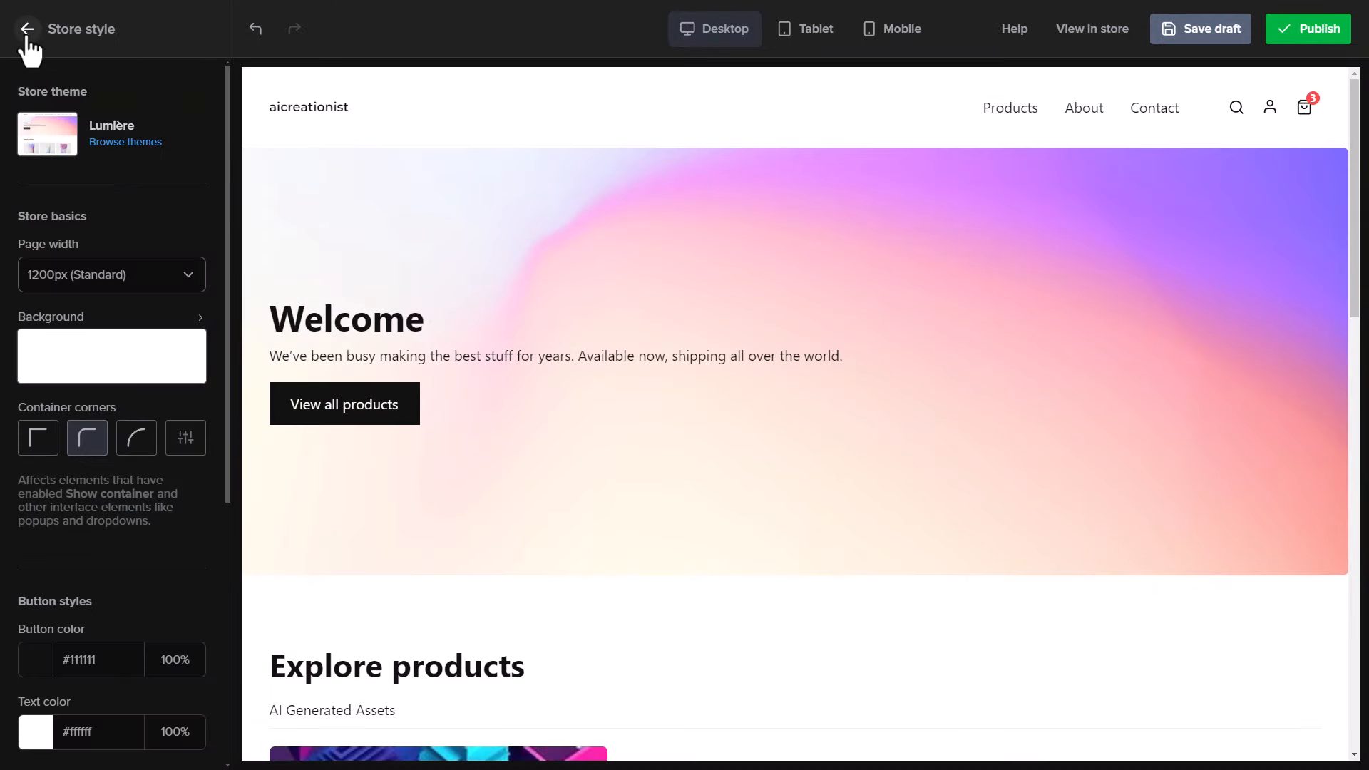
{"action": "left_click", "coordinate": [27, 29]}
{"action": "left_click", "coordinate": [71, 122]}
{"action": "left_click", "coordinate": [110, 168]}
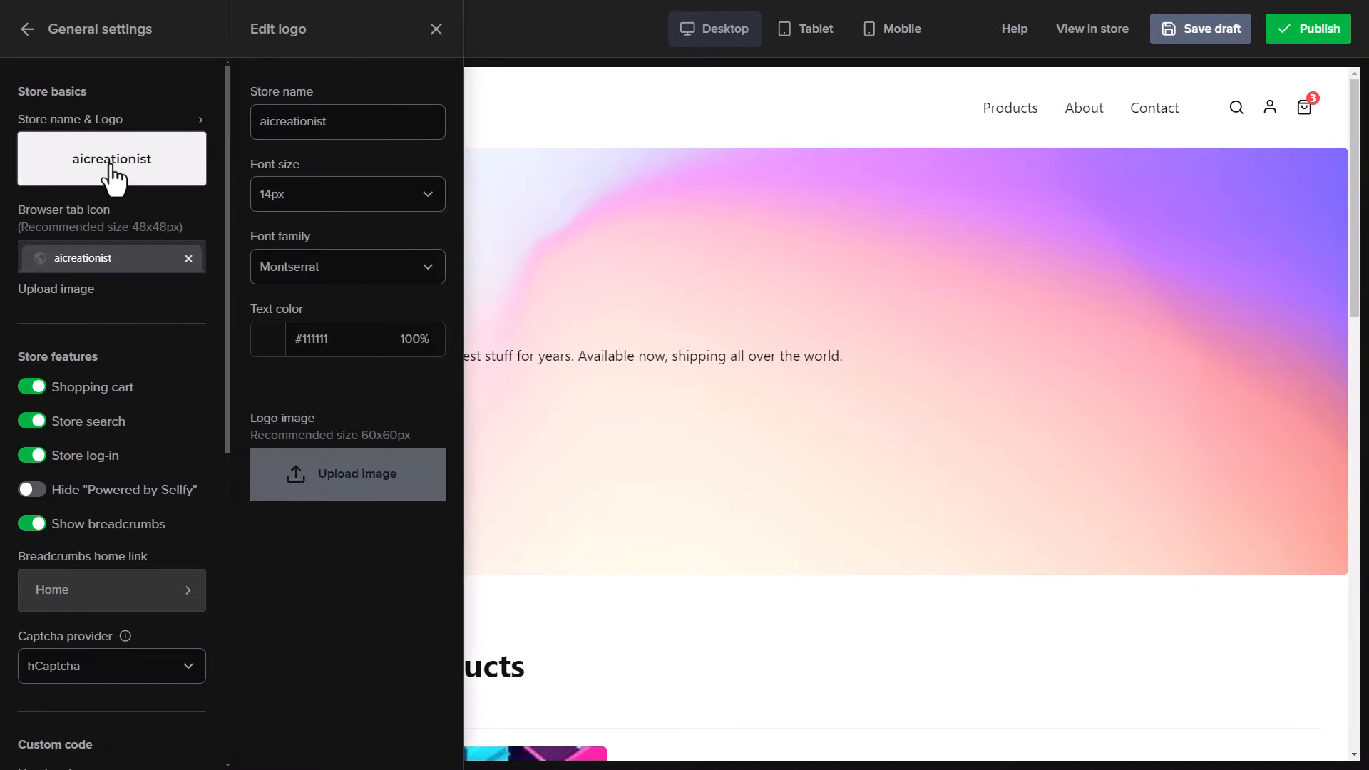
{"action": "left_click", "coordinate": [348, 340]}
{"action": "left_click", "coordinate": [371, 508]}
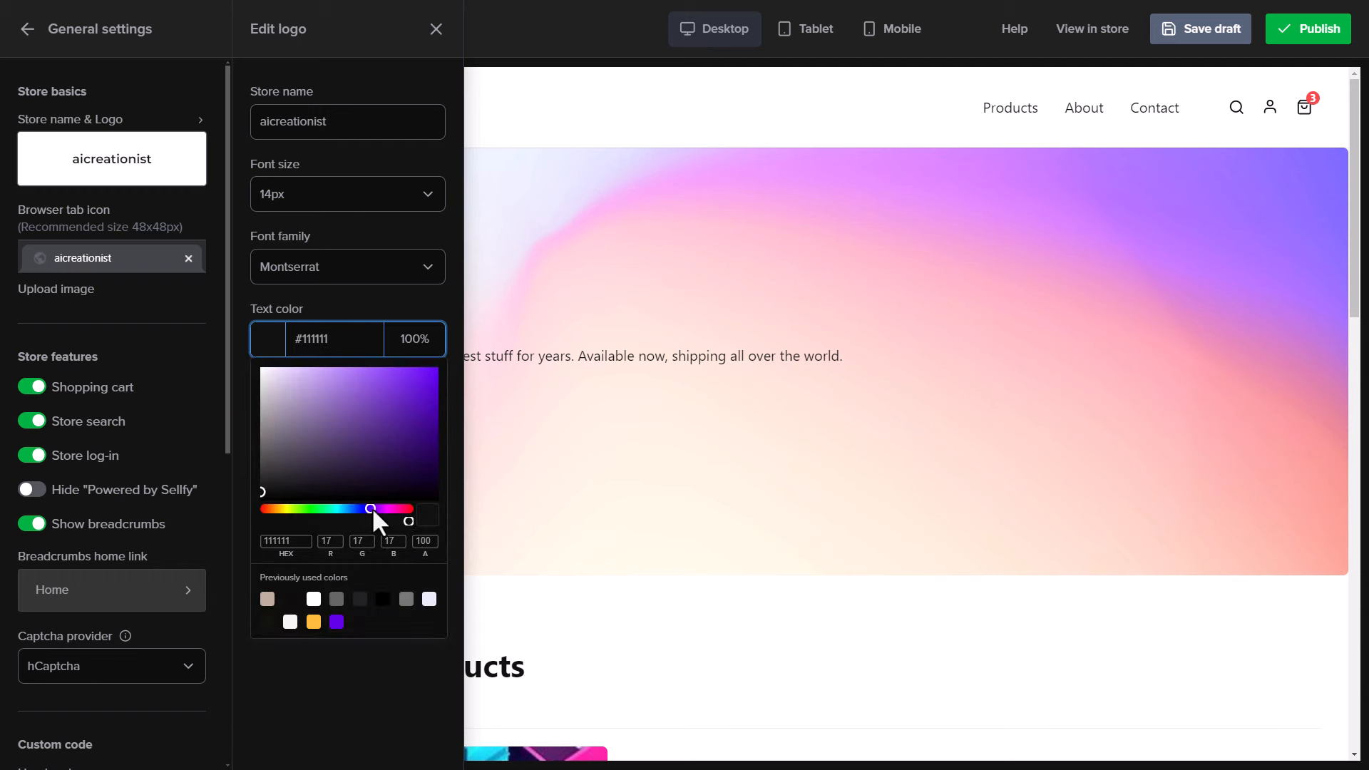
{"action": "left_click_drag", "start_coordinate": [388, 425], "coordinate": [479, 351]}
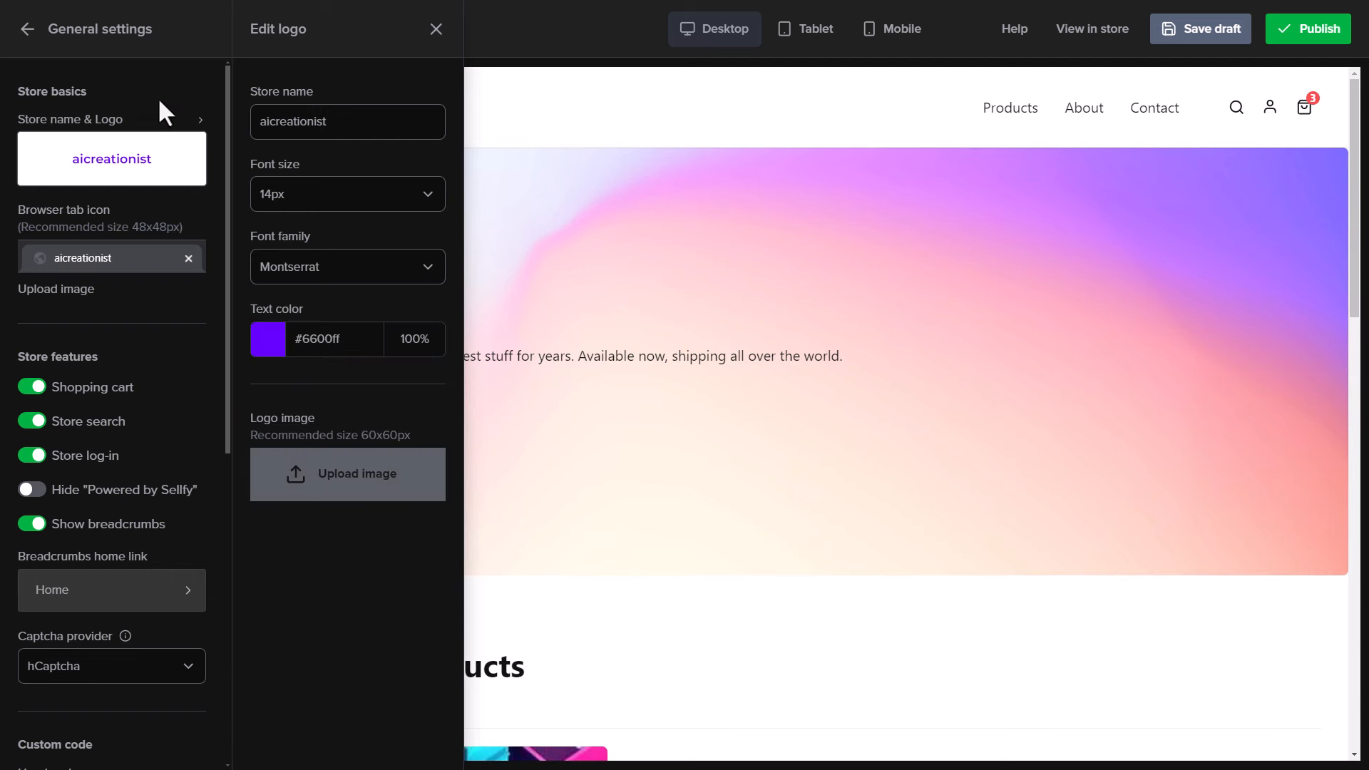
{"action": "left_click", "coordinate": [27, 30]}
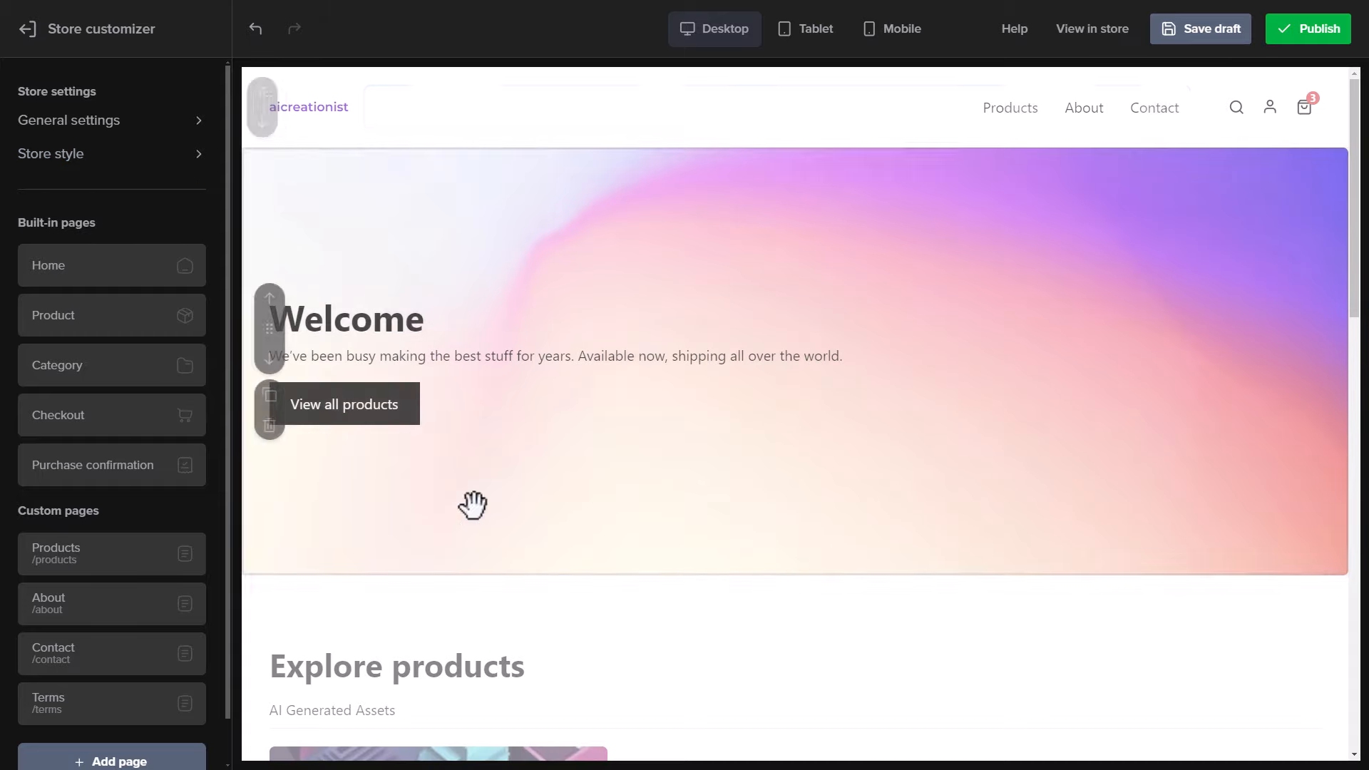
Open the store style settings and preview the store in tablet and mobile layouts, returning to desktop
{"action": "left_click", "coordinate": [114, 157]}
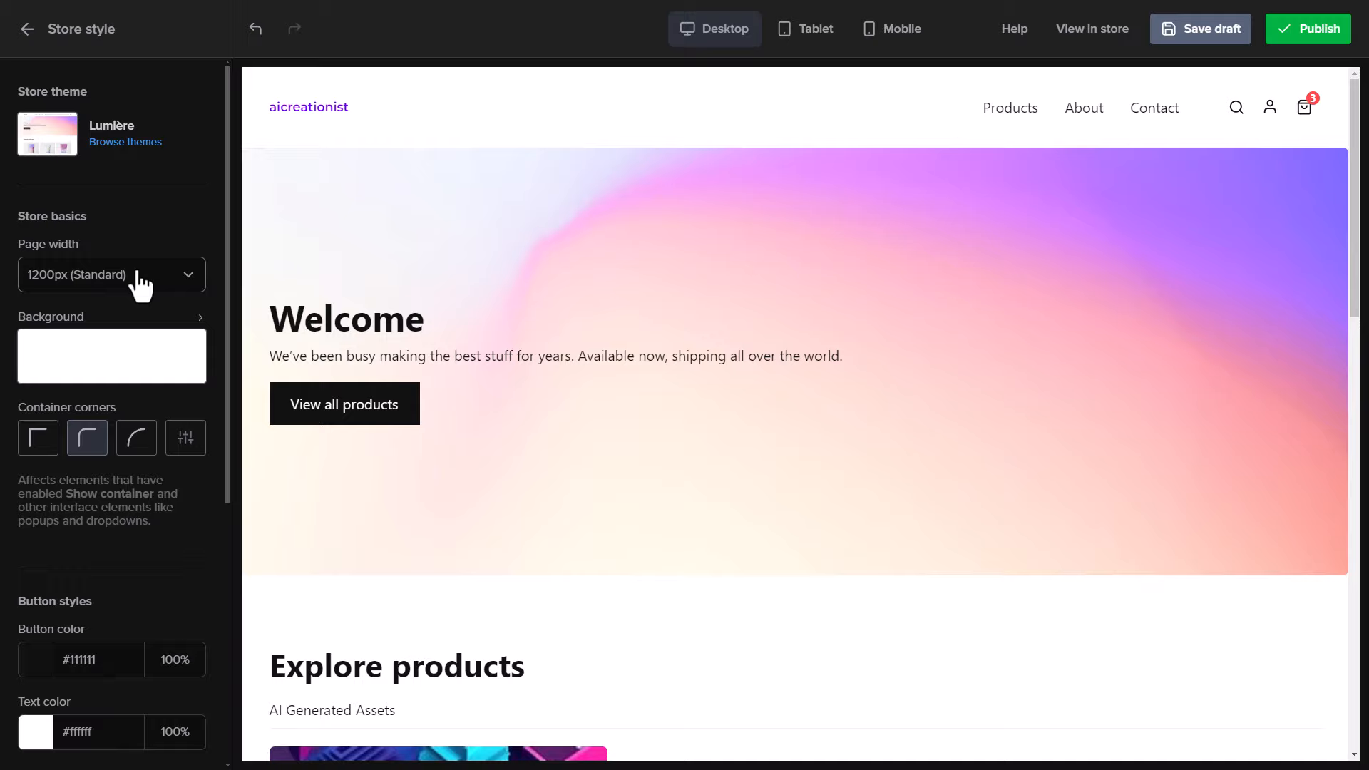
{"action": "left_click", "coordinate": [805, 32]}
{"action": "left_click", "coordinate": [891, 32]}
{"action": "left_click", "coordinate": [717, 29]}
Try a different store background color, then set it back to white
{"action": "left_click", "coordinate": [142, 356]}
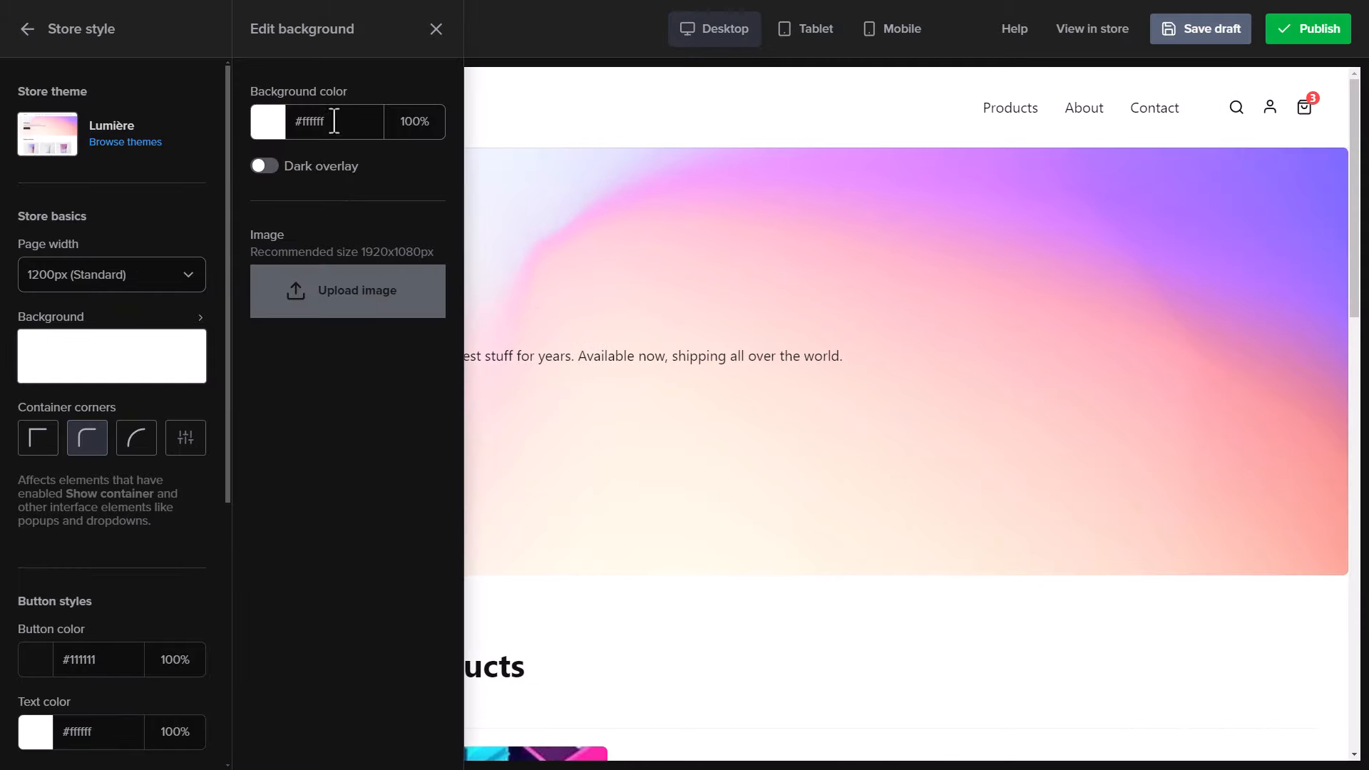
{"action": "left_click", "coordinate": [336, 122]}
{"action": "left_click", "coordinate": [383, 381]}
{"action": "left_click", "coordinate": [515, 100]}
{"action": "scroll", "coordinate": [571, 357], "scroll_direction": "down", "scroll_amount": 5}
{"action": "left_click", "coordinate": [143, 357]}
{"action": "left_click", "coordinate": [314, 122]}
{"action": "left_click", "coordinate": [261, 151]}
Try square, fully rounded and custom 100 px container corners, then go back to the slightly rounded option
{"action": "key", "text": "ctrl+minus"}
{"action": "key", "text": "ctrl+minus"}
{"action": "scroll", "coordinate": [713, 428], "scroll_direction": "down", "scroll_amount": 2}
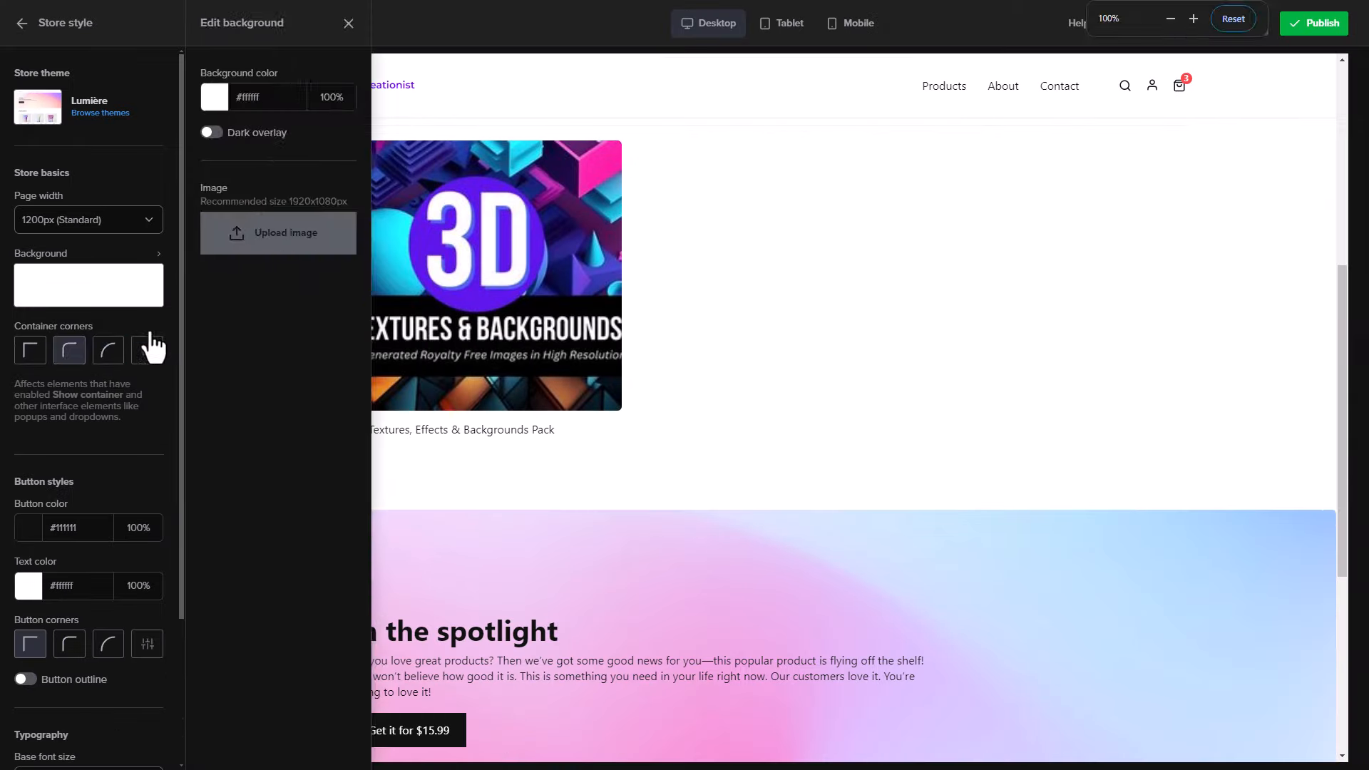
{"action": "left_click", "coordinate": [109, 350]}
{"action": "left_click", "coordinate": [30, 353]}
{"action": "left_click", "coordinate": [108, 350]}
{"action": "left_click", "coordinate": [147, 353]}
{"action": "left_click", "coordinate": [75, 408]}
{"action": "type", "text": "100"}
{"action": "scroll", "coordinate": [758, 507], "scroll_direction": "down", "scroll_amount": 4}
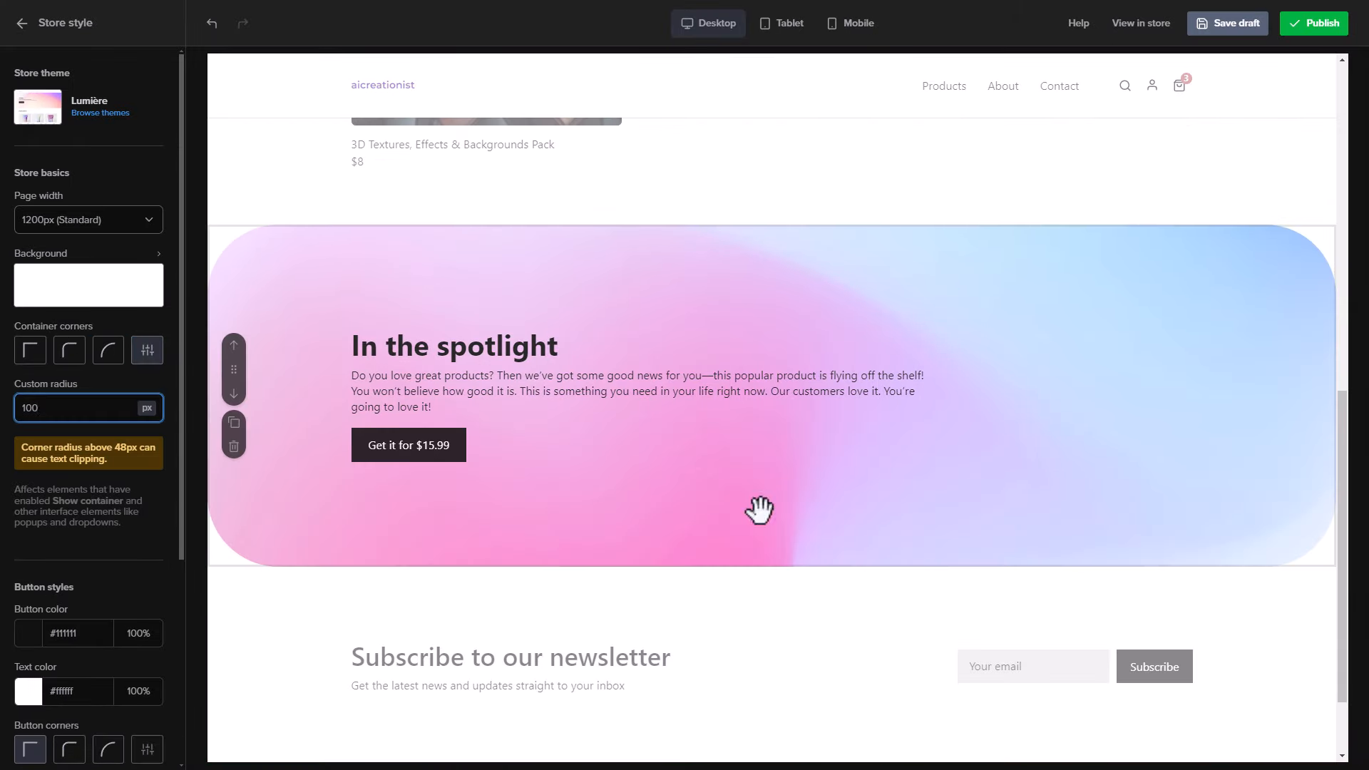
{"action": "left_click", "coordinate": [69, 356]}
Set the store-wide button color to #7900ff
{"action": "scroll", "coordinate": [85, 371], "scroll_direction": "down", "scroll_amount": 3}
{"action": "left_click", "coordinate": [28, 344]}
{"action": "left_click", "coordinate": [126, 480]}
{"action": "left_click", "coordinate": [84, 570]}
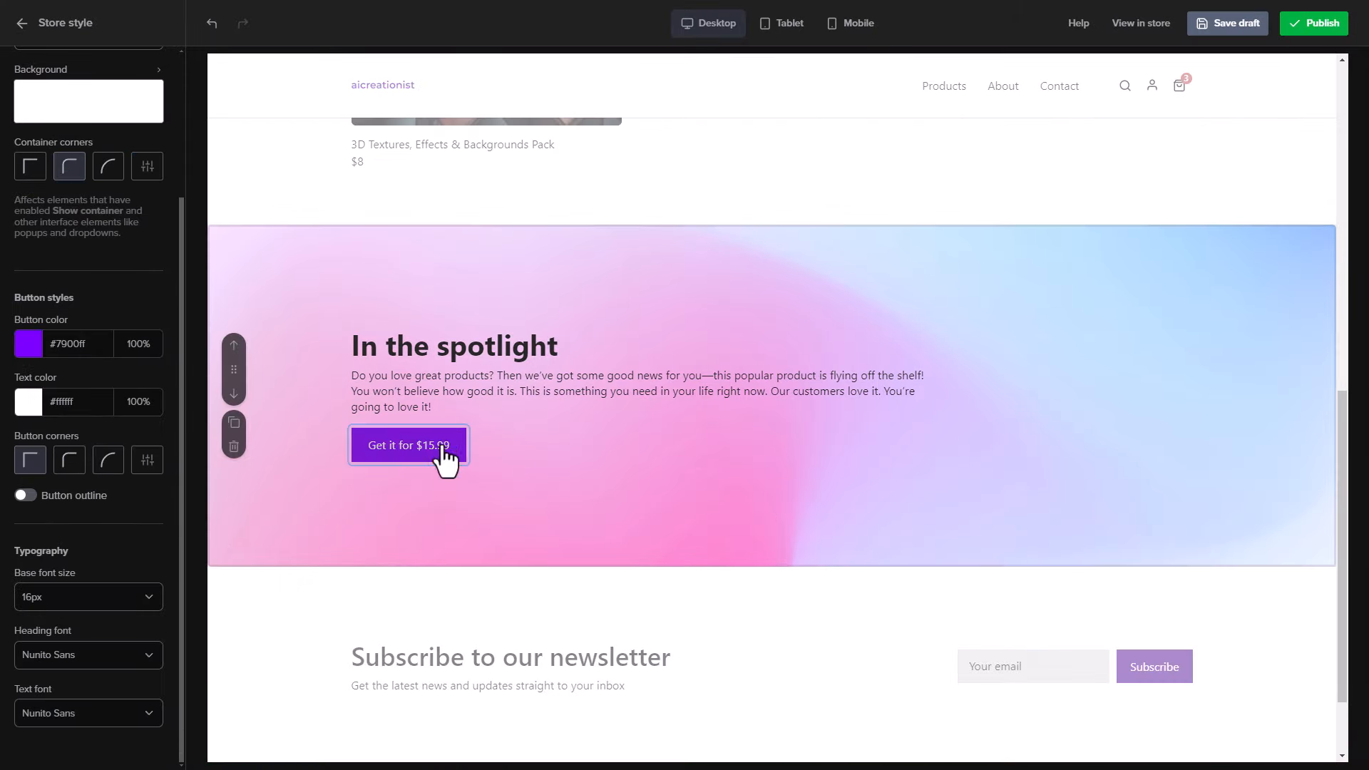
Try the button outline option and look through the heading font choices
{"action": "left_click", "coordinate": [26, 495]}
{"action": "left_click", "coordinate": [71, 655]}
{"action": "left_click", "coordinate": [260, 724]}
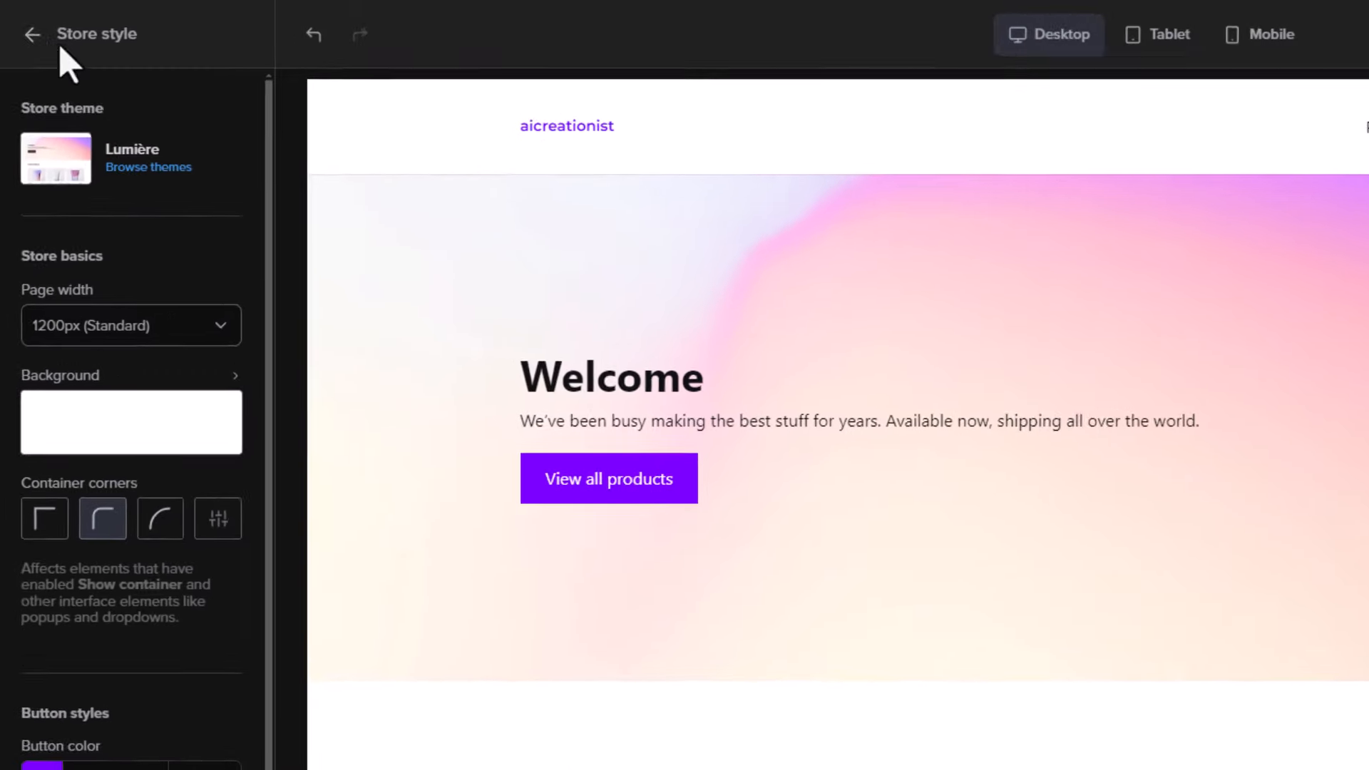
Open the built-in Home page and bring up the settings of its Welcome hero block
{"action": "left_click", "coordinate": [32, 34]}
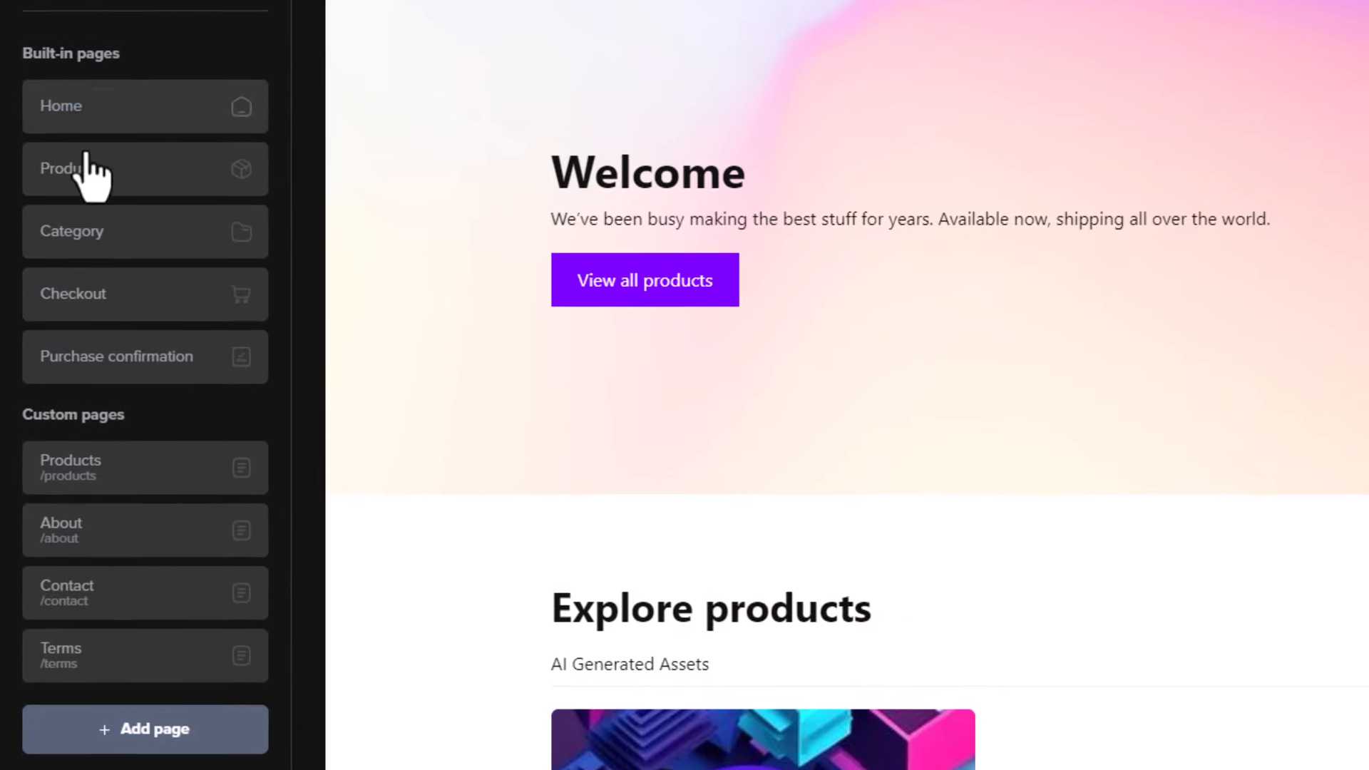
{"action": "left_click", "coordinate": [108, 106]}
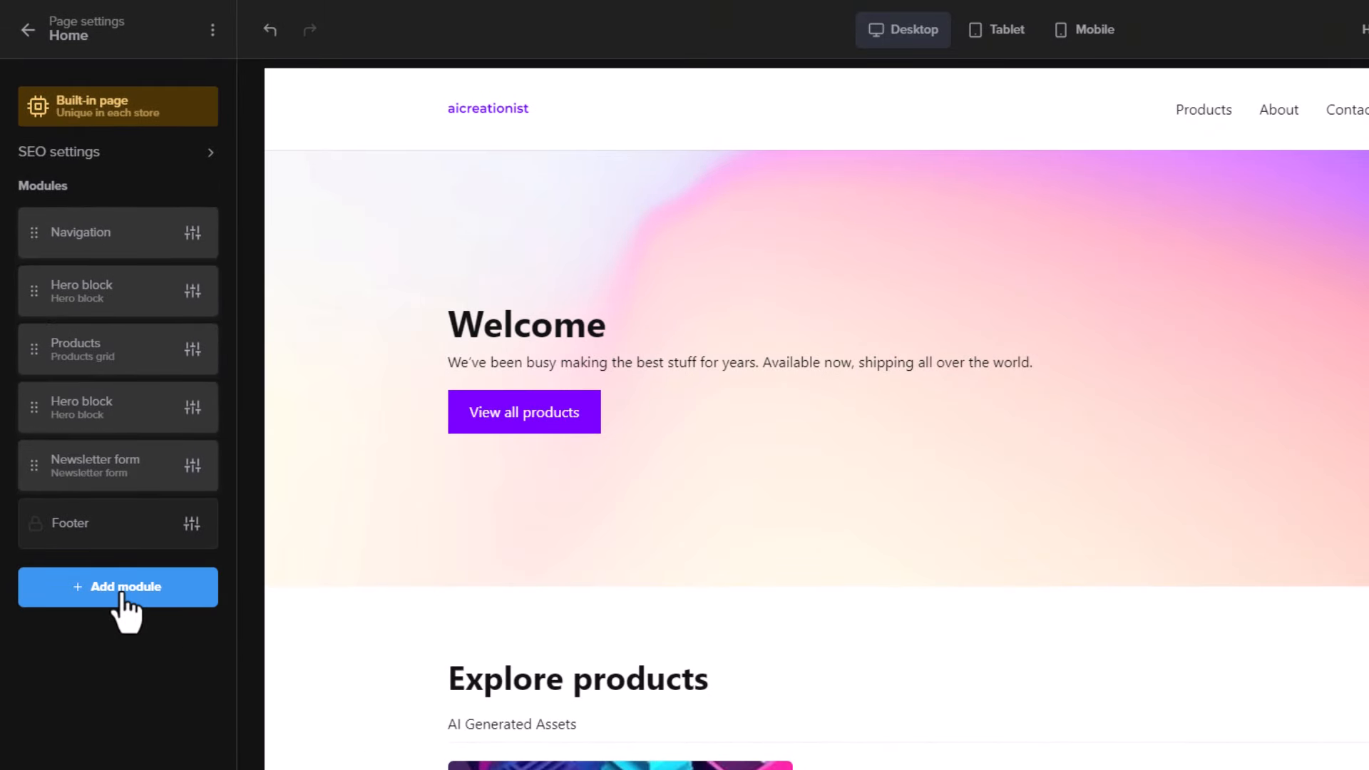
{"action": "left_click", "coordinate": [565, 216]}
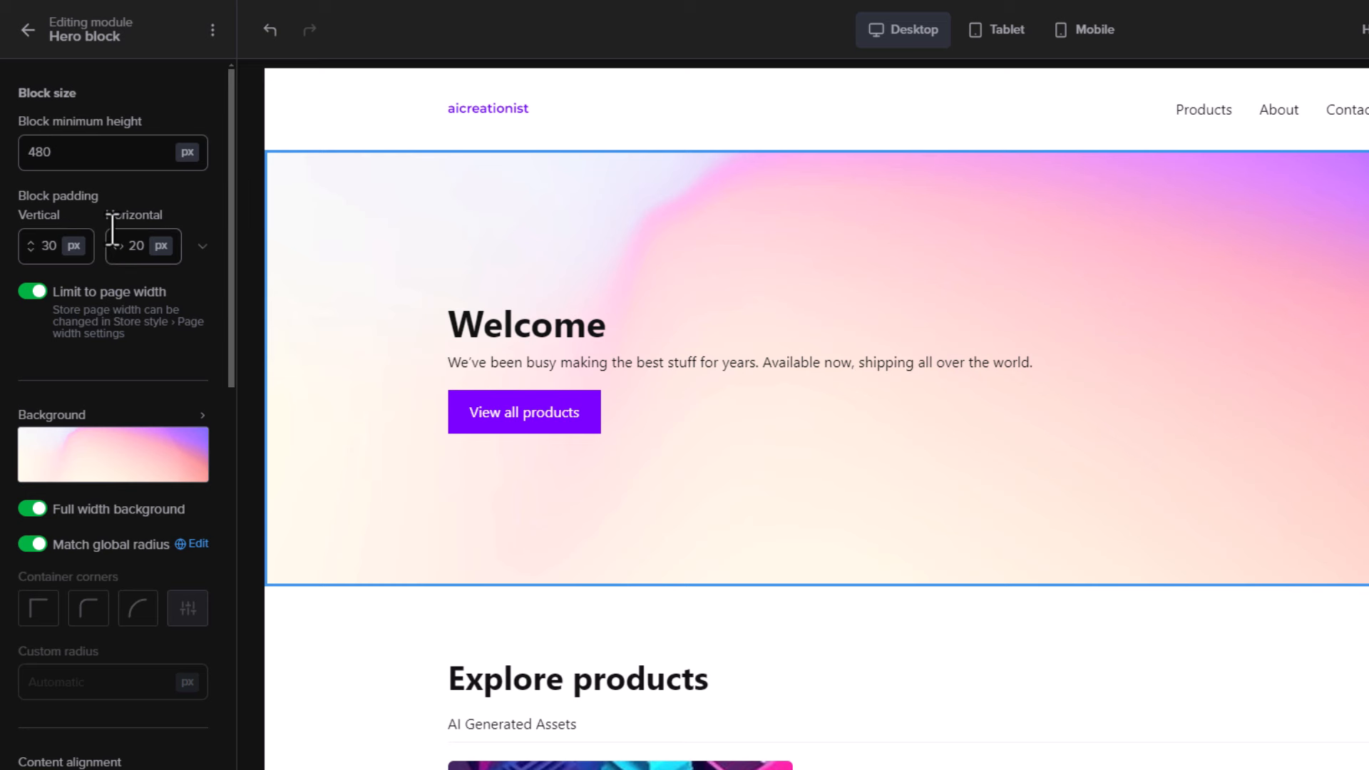
{"action": "scroll", "coordinate": [91, 749], "scroll_direction": "down", "scroll_amount": 2}
{"action": "scroll", "coordinate": [91, 749], "scroll_direction": "up", "scroll_amount": 2}
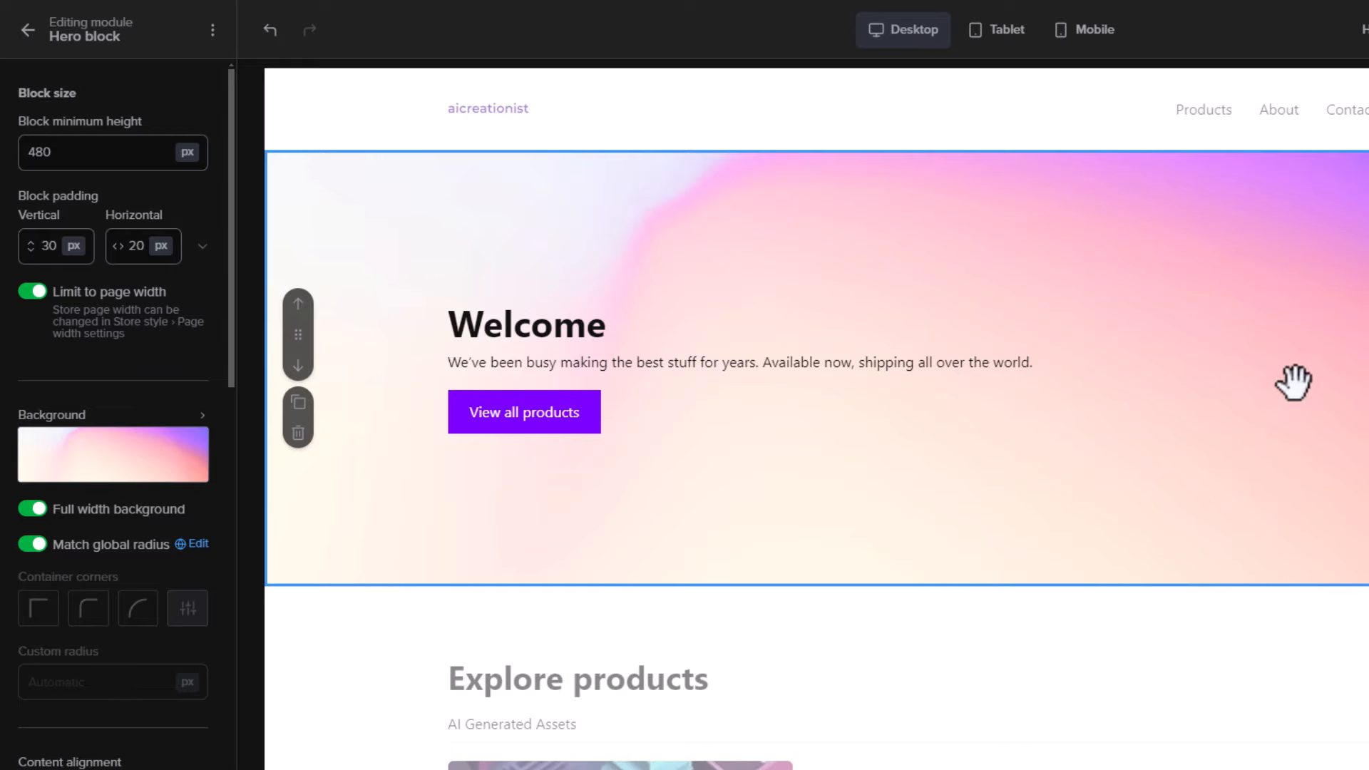
Replace the Welcome hero block's background image with 3d.jpg
{"action": "left_click", "coordinate": [114, 459]}
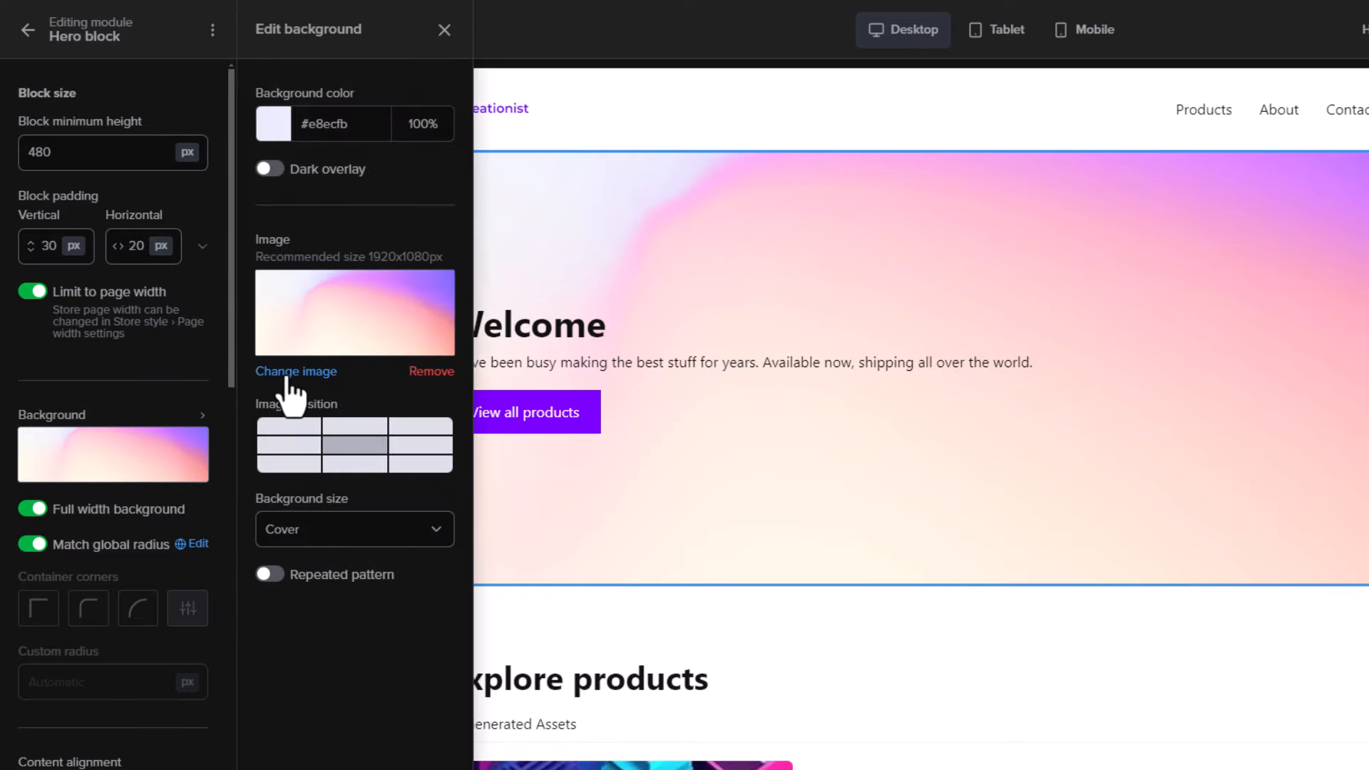
{"action": "left_click", "coordinate": [292, 365]}
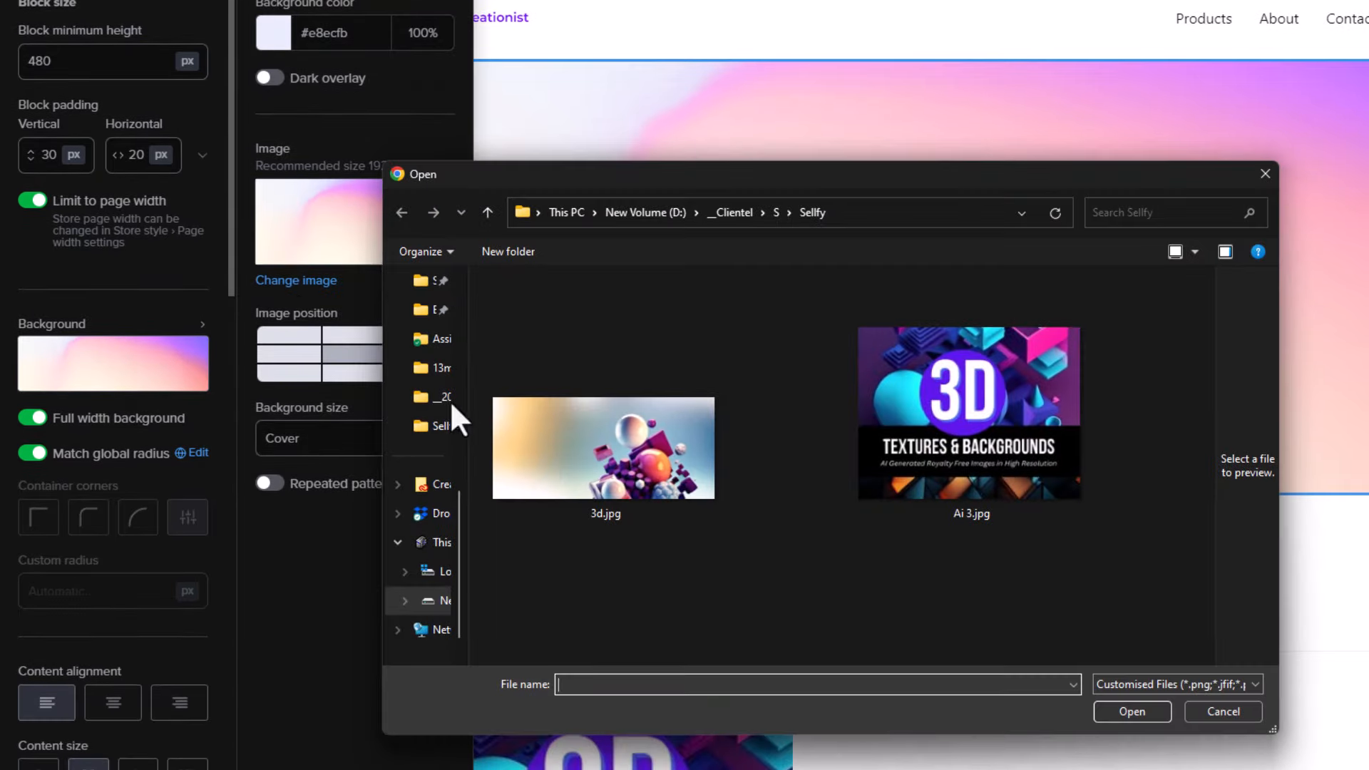
{"action": "left_click", "coordinate": [643, 465]}
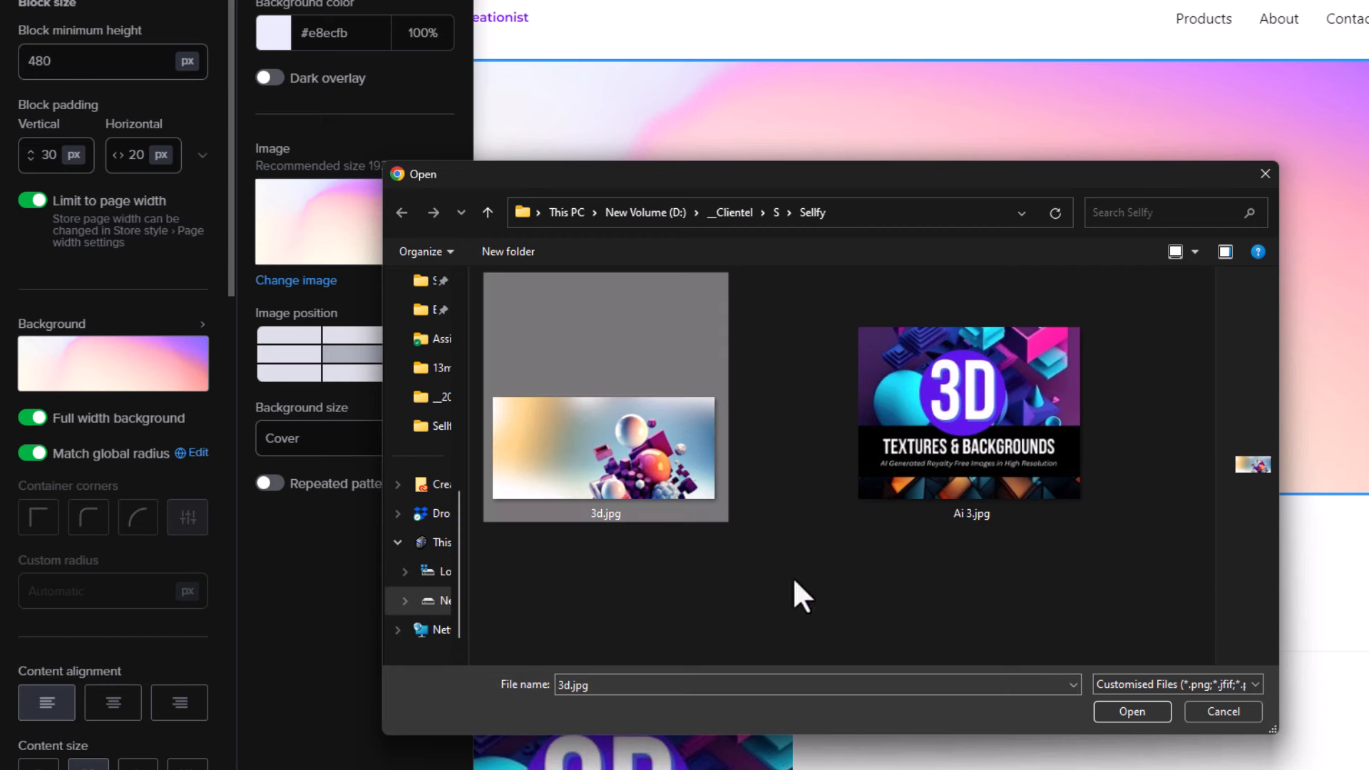
{"action": "left_click", "coordinate": [1132, 711]}
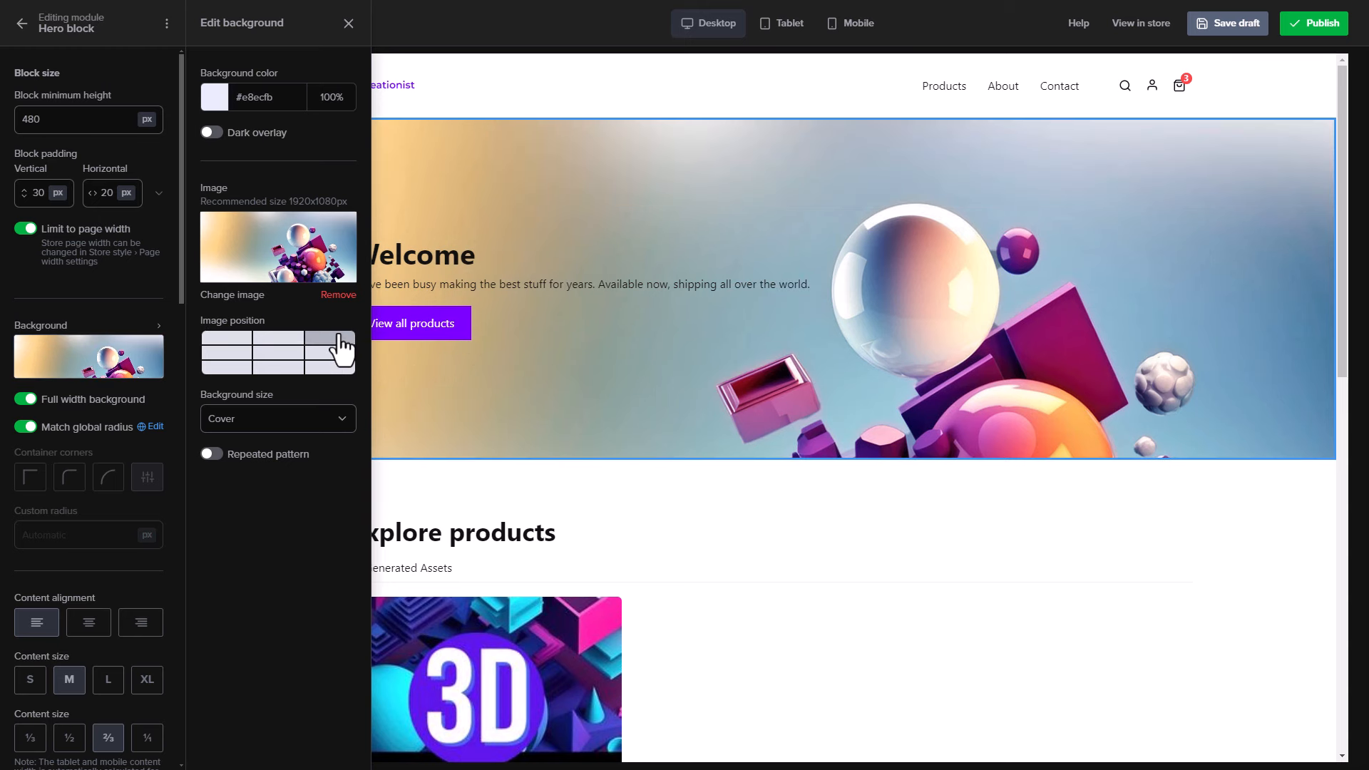
Try several image positions for the hero background, then settle on the center position
{"action": "left_click", "coordinate": [336, 388]}
{"action": "left_click", "coordinate": [282, 341]}
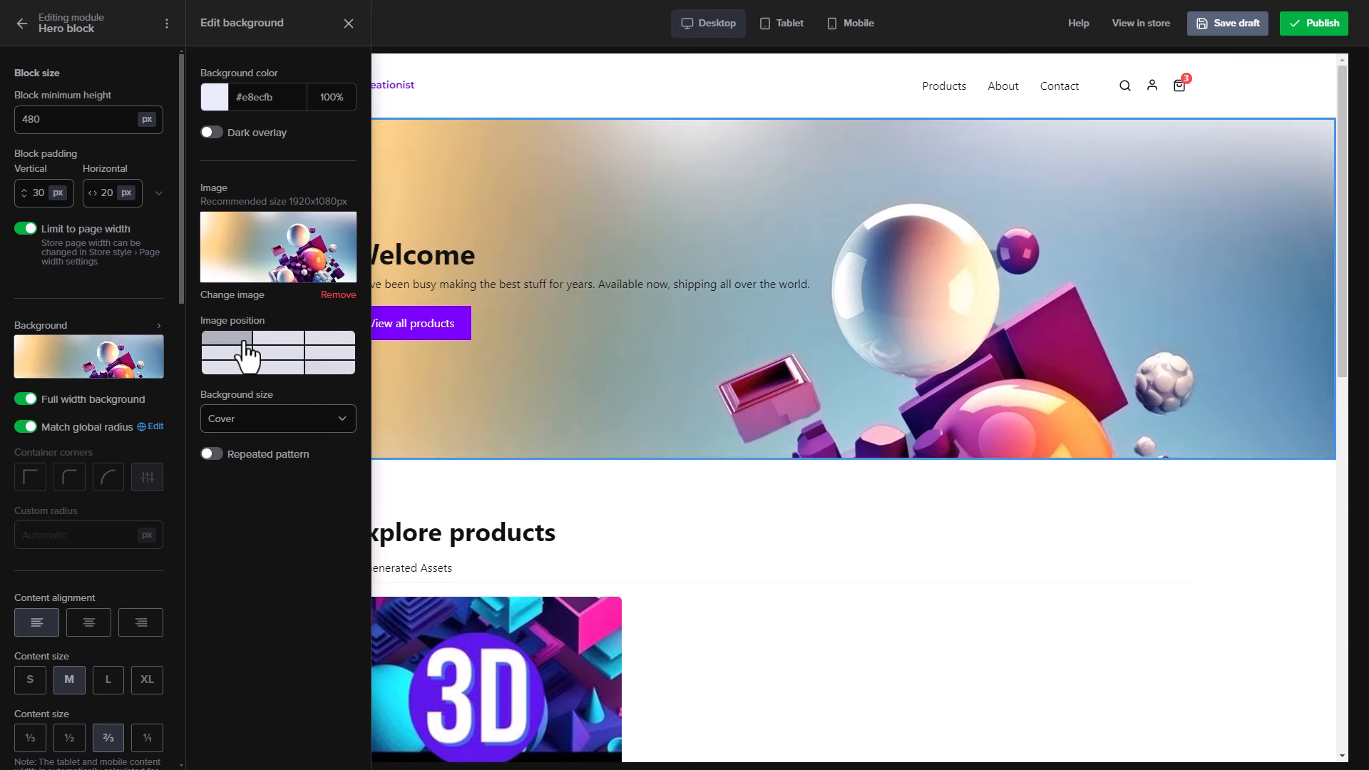
{"action": "left_click", "coordinate": [229, 353]}
{"action": "left_click", "coordinate": [239, 368]}
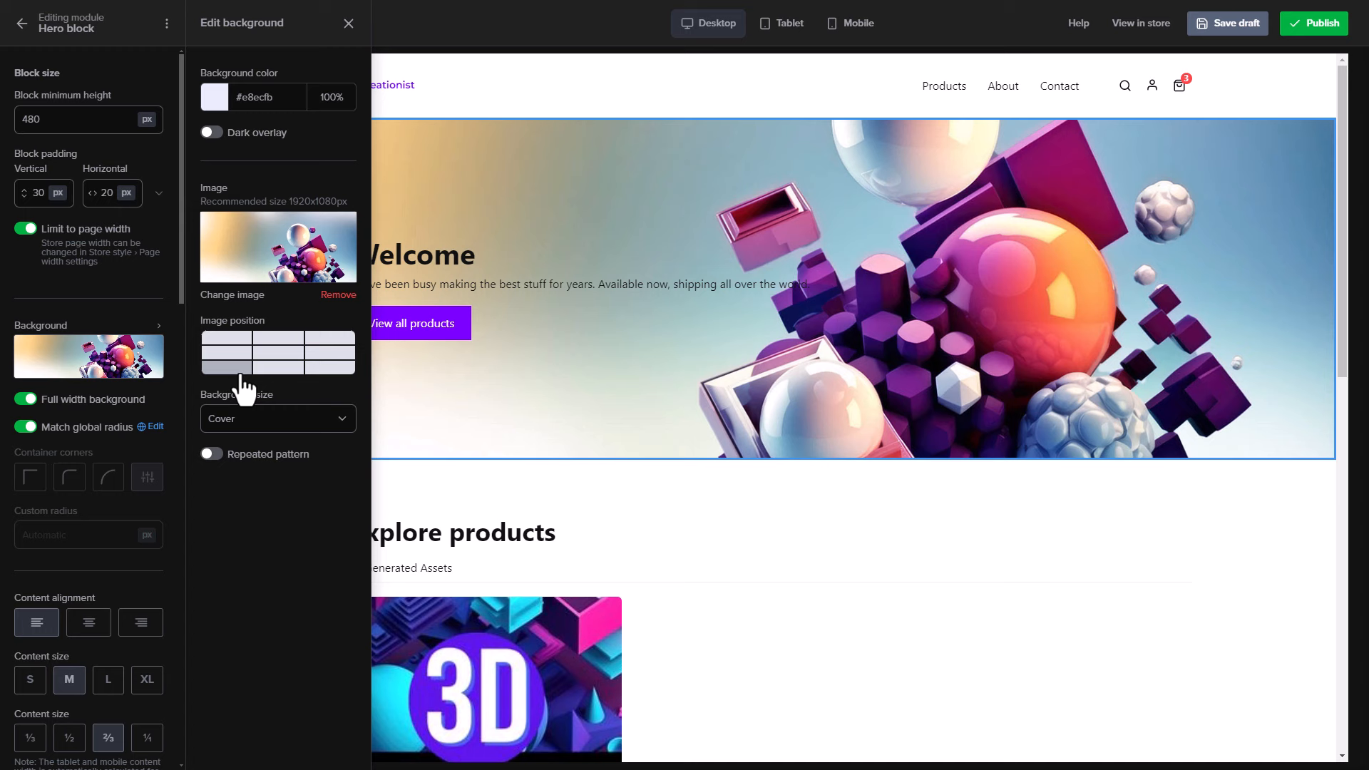
{"action": "left_click", "coordinate": [280, 355]}
{"action": "left_click", "coordinate": [278, 340]}
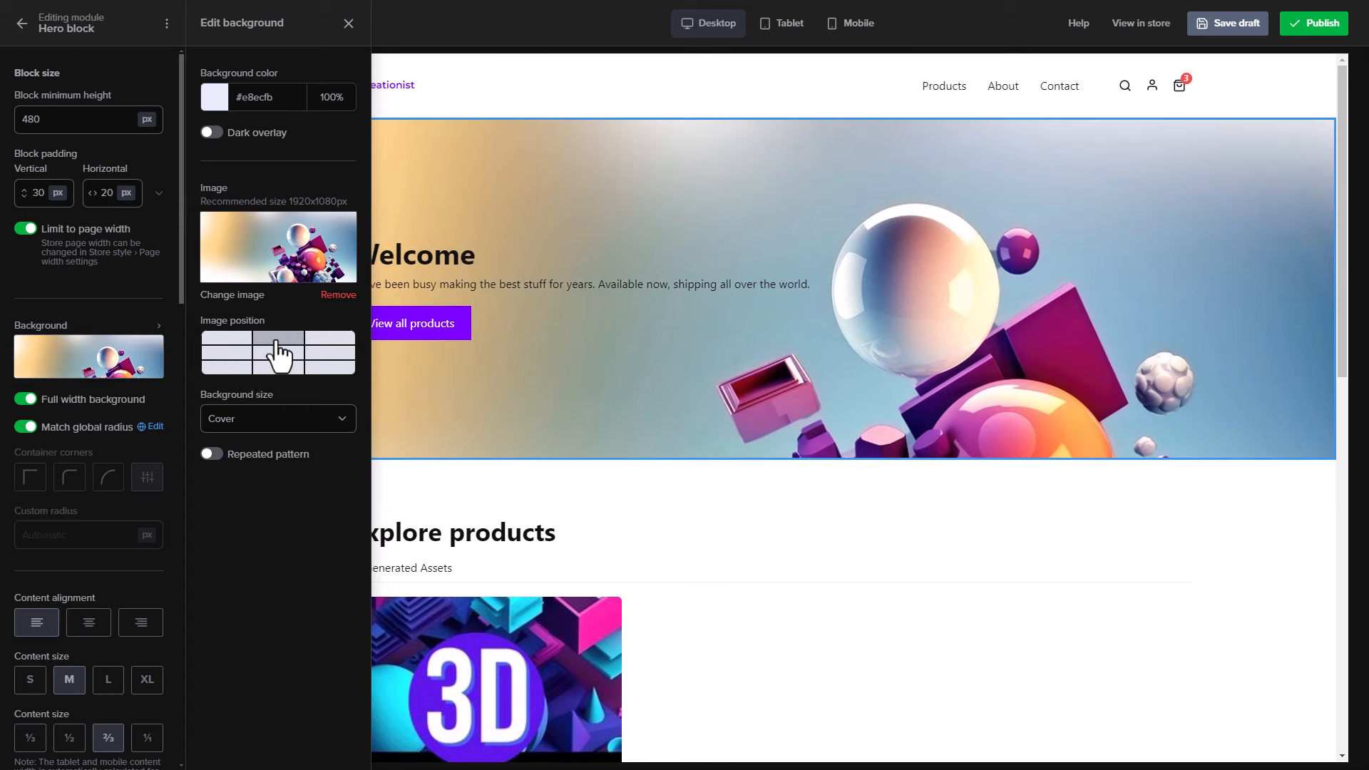
{"action": "left_click", "coordinate": [278, 354]}
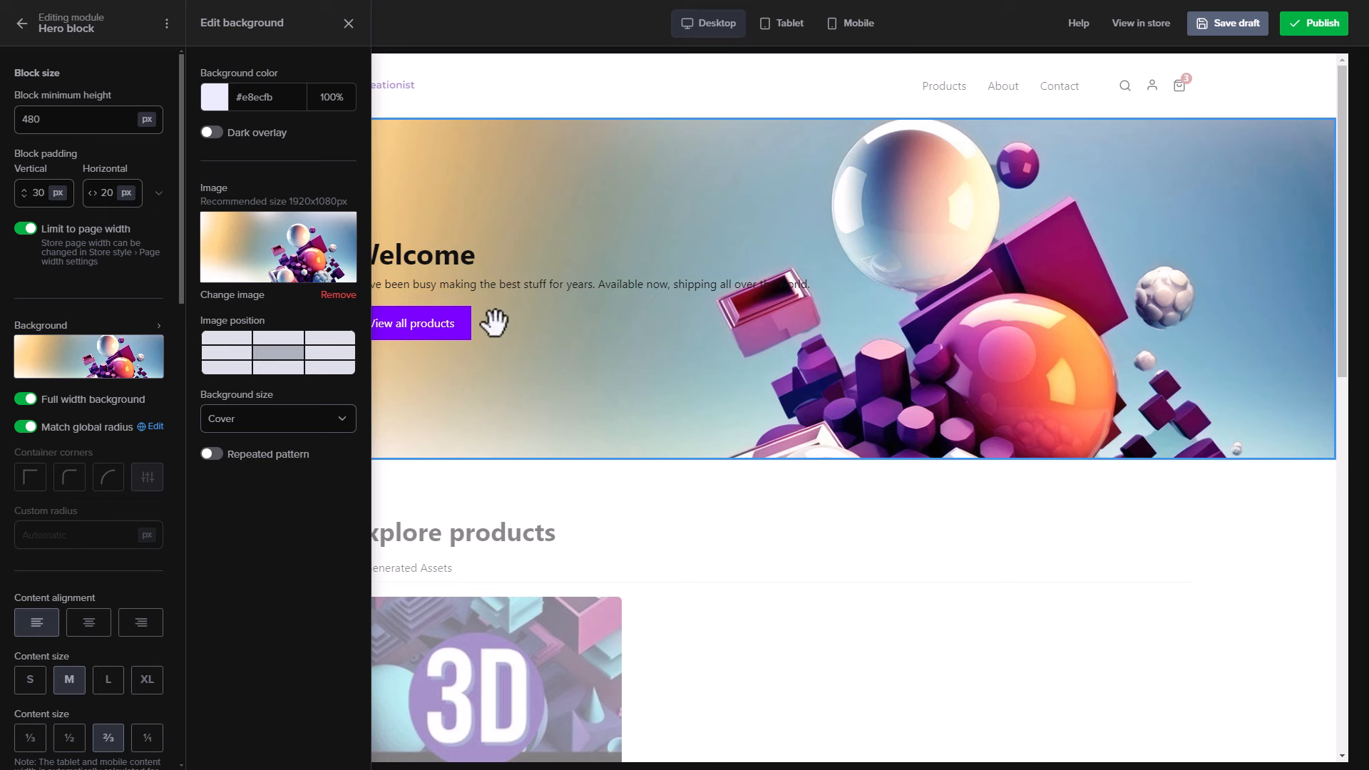
Change the hero title to "AI Design Assets" and the subtitle to "The perfect place to mass download Royalty Free Ai Assets for content creators"
{"action": "scroll", "coordinate": [32, 378], "scroll_direction": "down", "scroll_amount": 9}
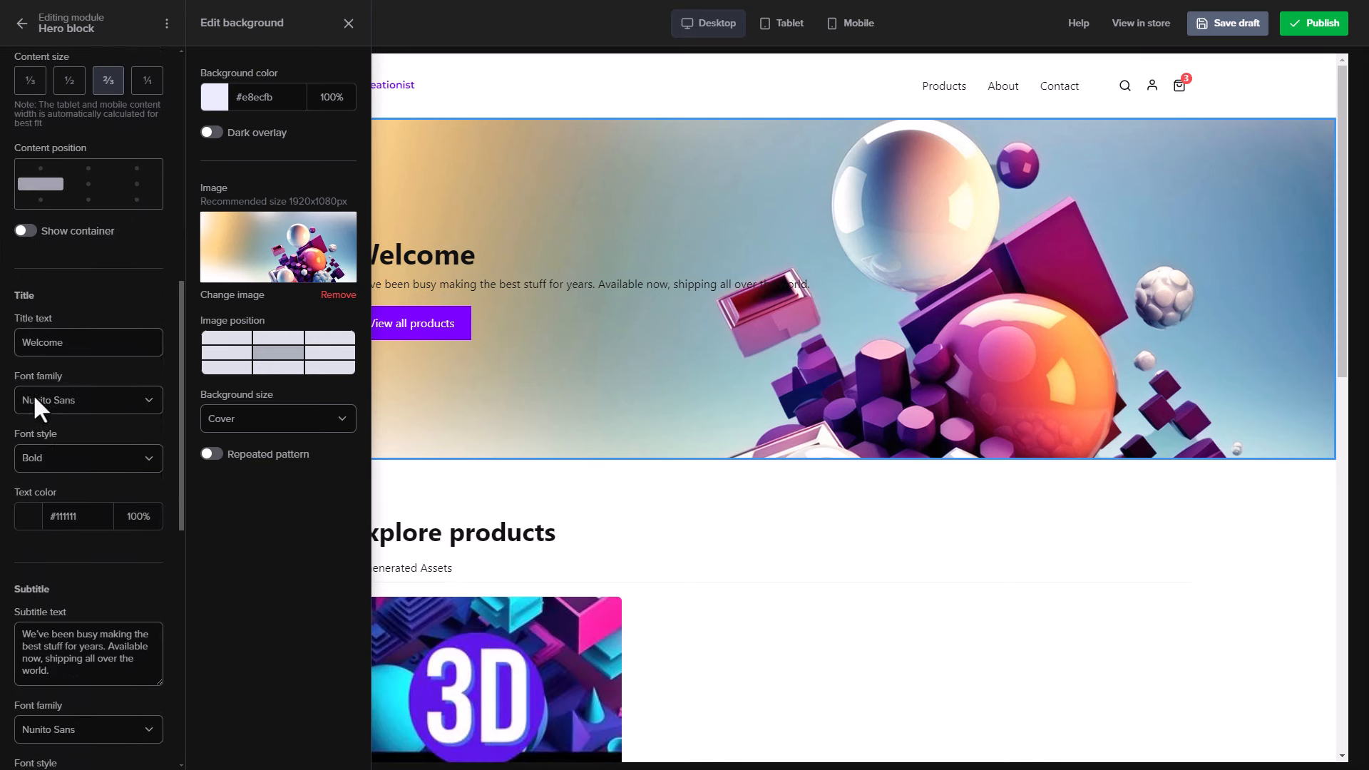
{"action": "scroll", "coordinate": [34, 398], "scroll_direction": "down", "scroll_amount": 1}
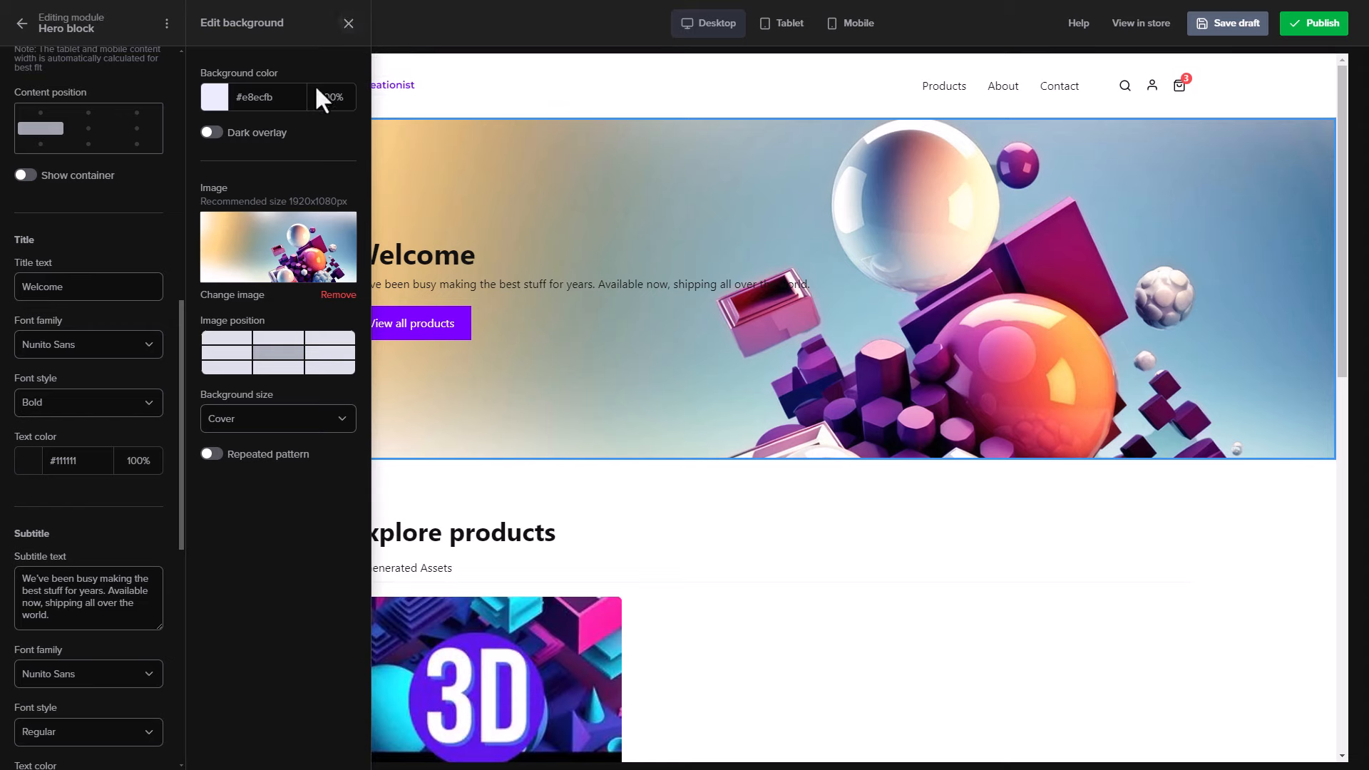
{"action": "left_click", "coordinate": [348, 25]}
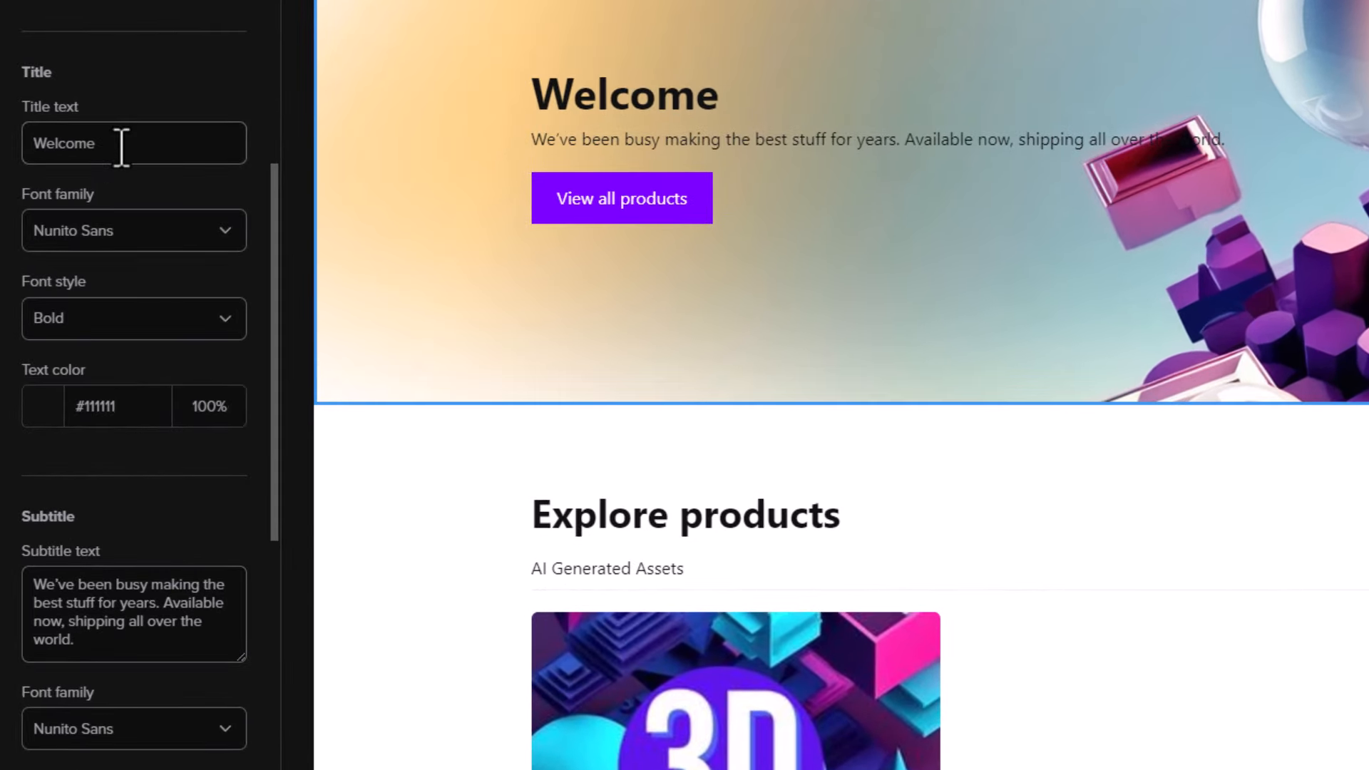
{"action": "double_click", "coordinate": [122, 148]}
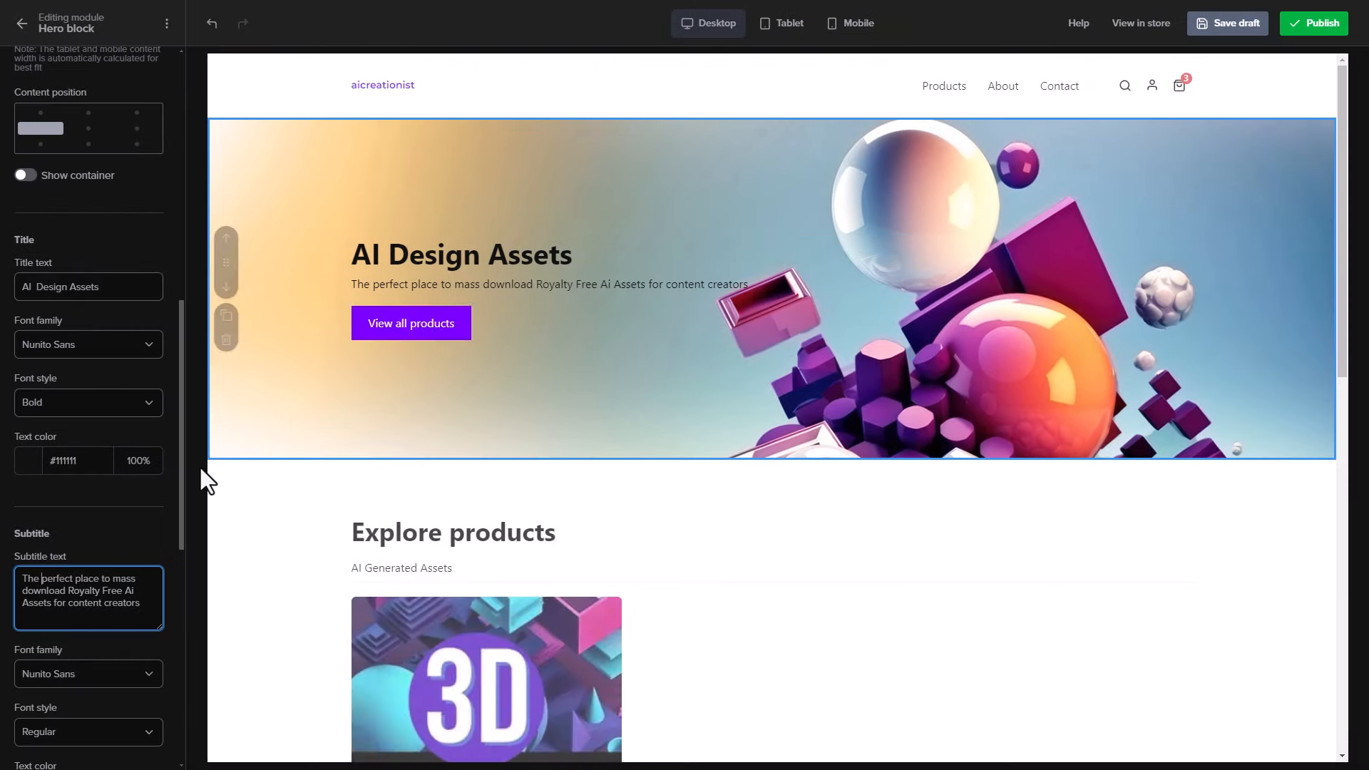
Review the link settings of the hero's "View all products" button and close them without editing
{"action": "scroll", "coordinate": [170, 536], "scroll_direction": "down", "scroll_amount": 6}
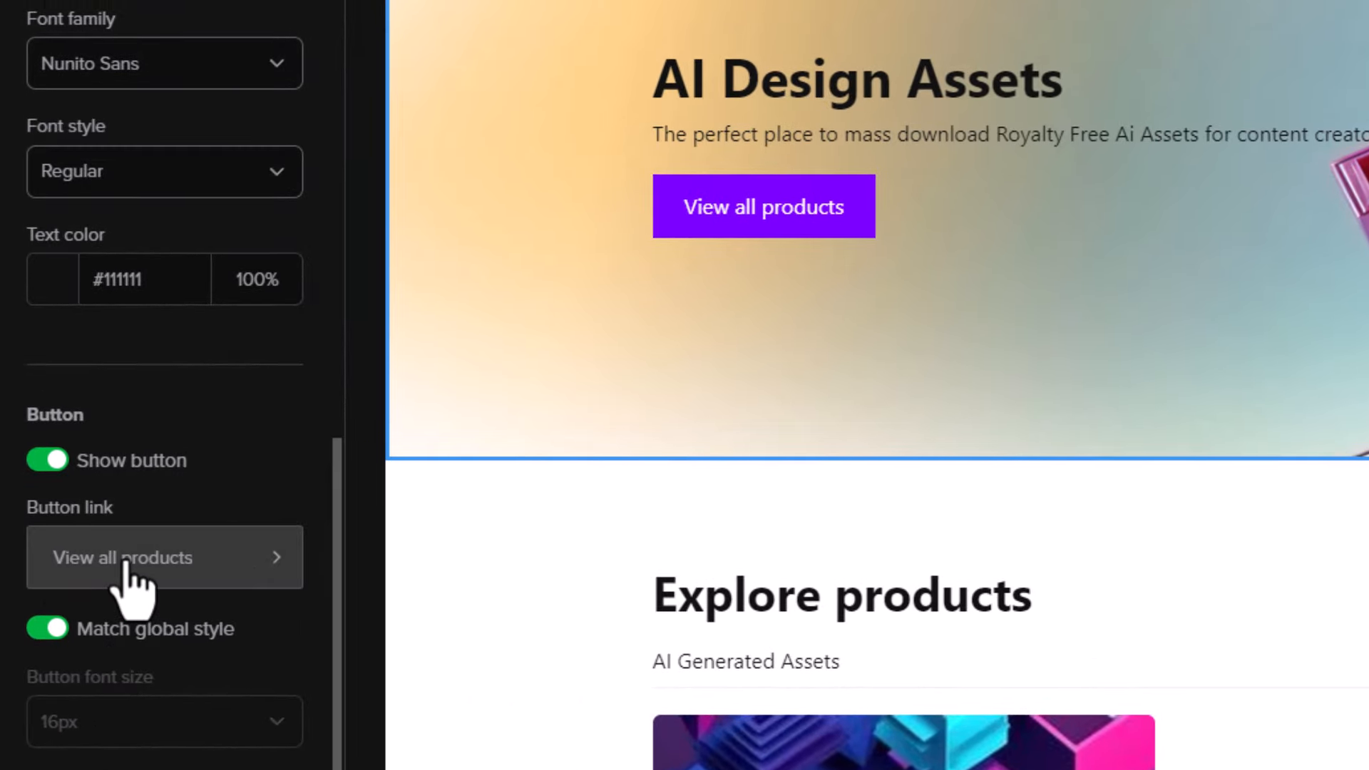
{"action": "left_click", "coordinate": [127, 561]}
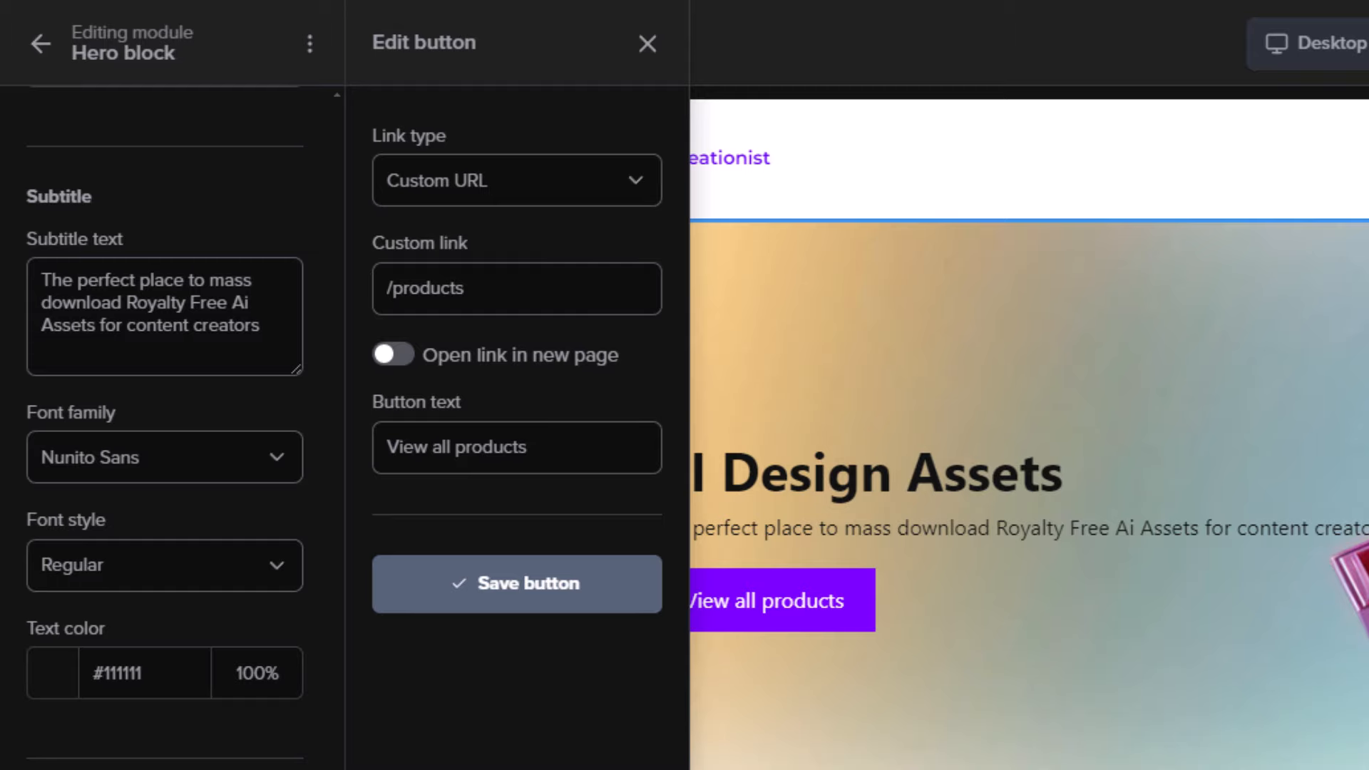
{"action": "left_click", "coordinate": [647, 43]}
{"action": "scroll", "coordinate": [300, 681], "scroll_direction": "down", "scroll_amount": 4}
Narrow the hero block's content width to ⅓ after trying ½
{"action": "scroll", "coordinate": [101, 722], "scroll_direction": "up", "scroll_amount": 6}
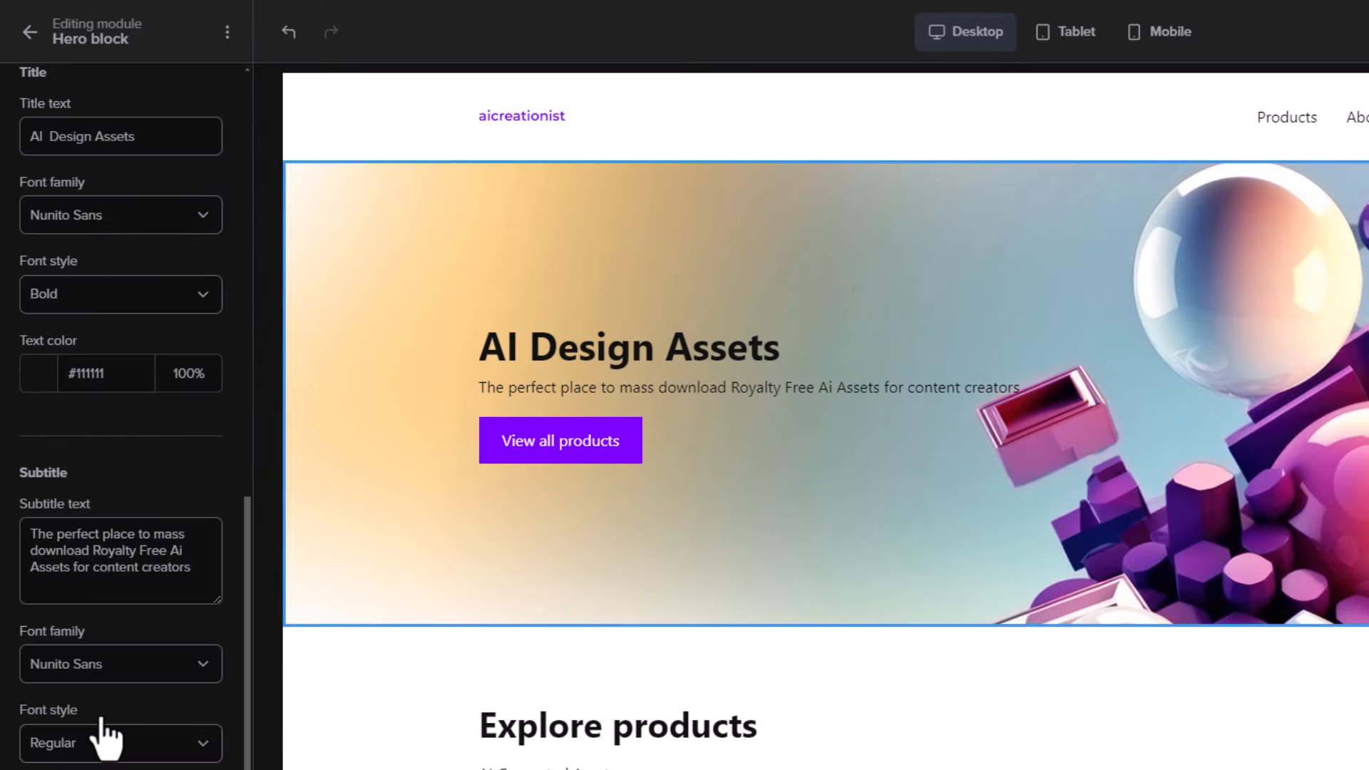
{"action": "scroll", "coordinate": [102, 724], "scroll_direction": "up", "scroll_amount": 8}
{"action": "scroll", "coordinate": [144, 460], "scroll_direction": "up", "scroll_amount": 3}
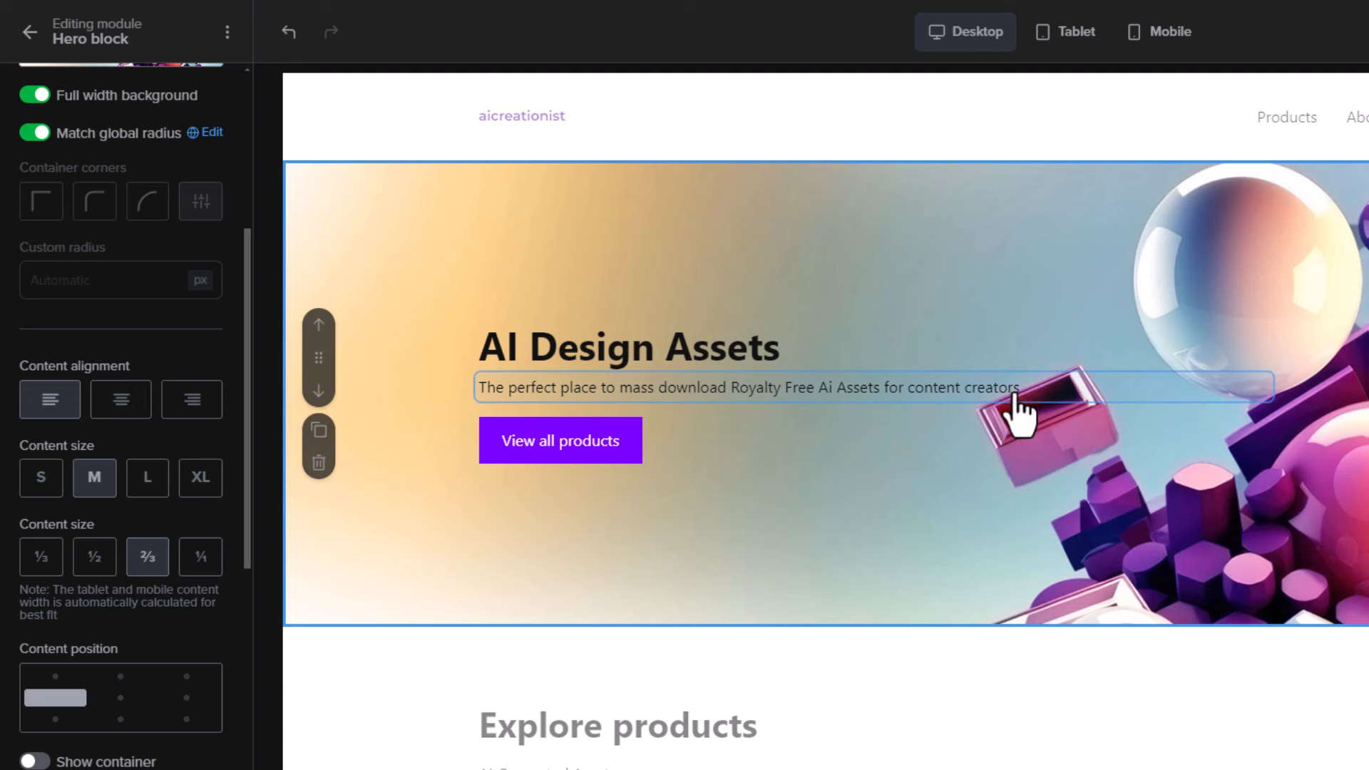
{"action": "left_click", "coordinate": [83, 565]}
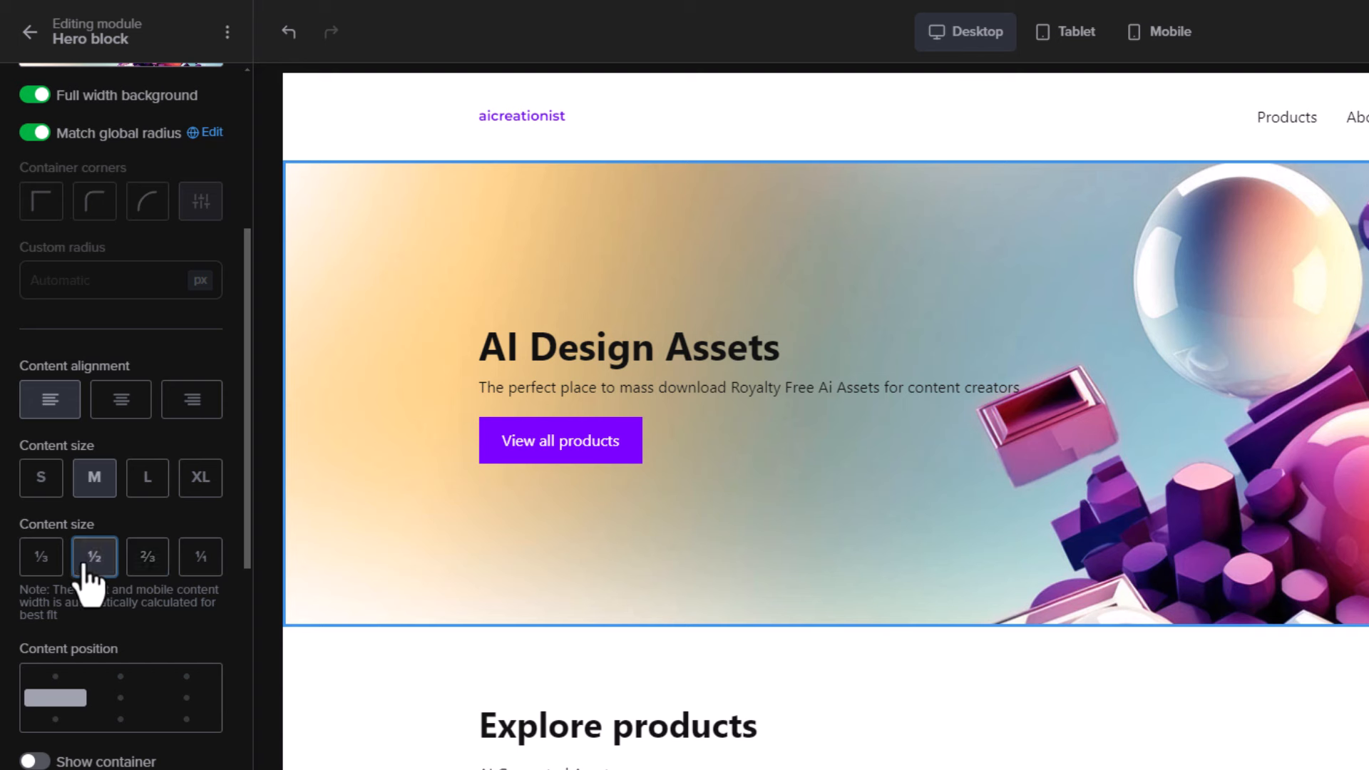
{"action": "left_click", "coordinate": [50, 567]}
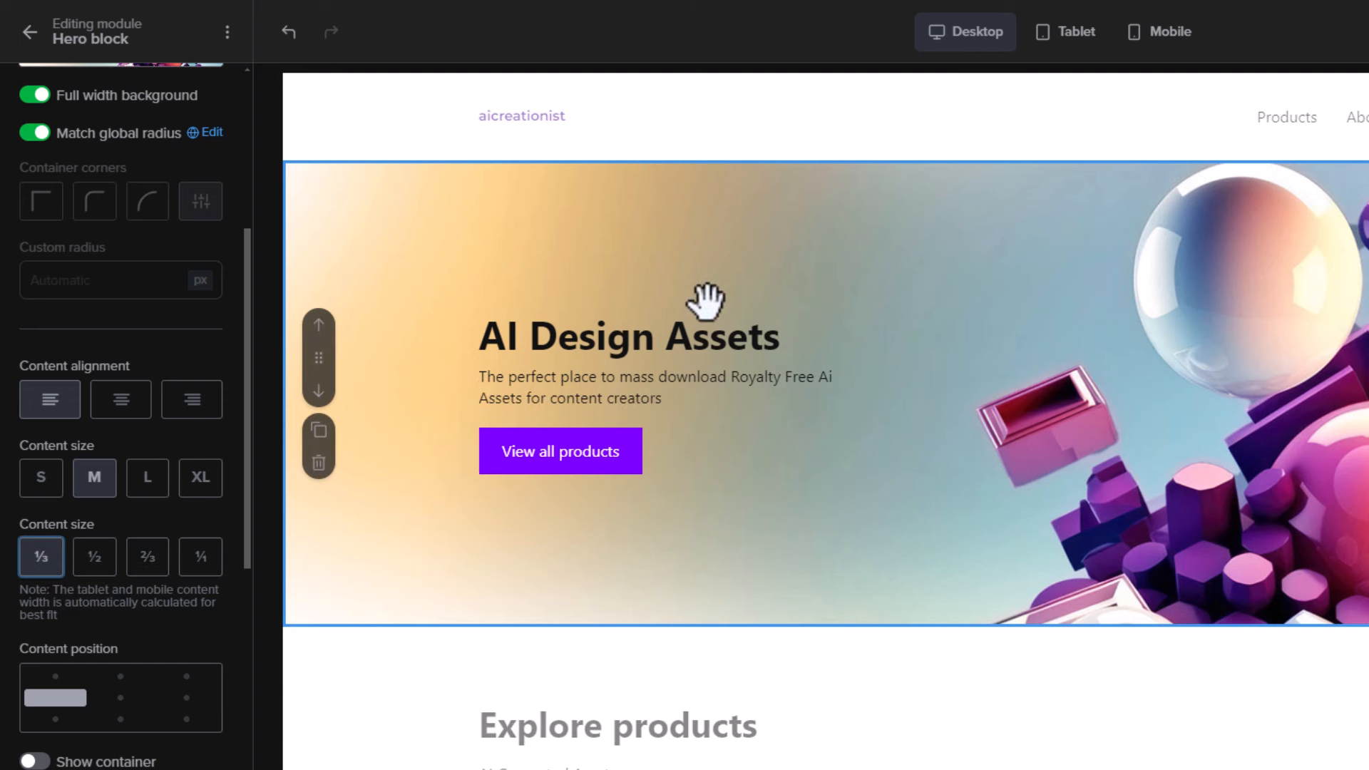
Try right and centered alignment and other positions for the hero content, then go back to left alignment at the middle-left position
{"action": "left_click", "coordinate": [192, 403]}
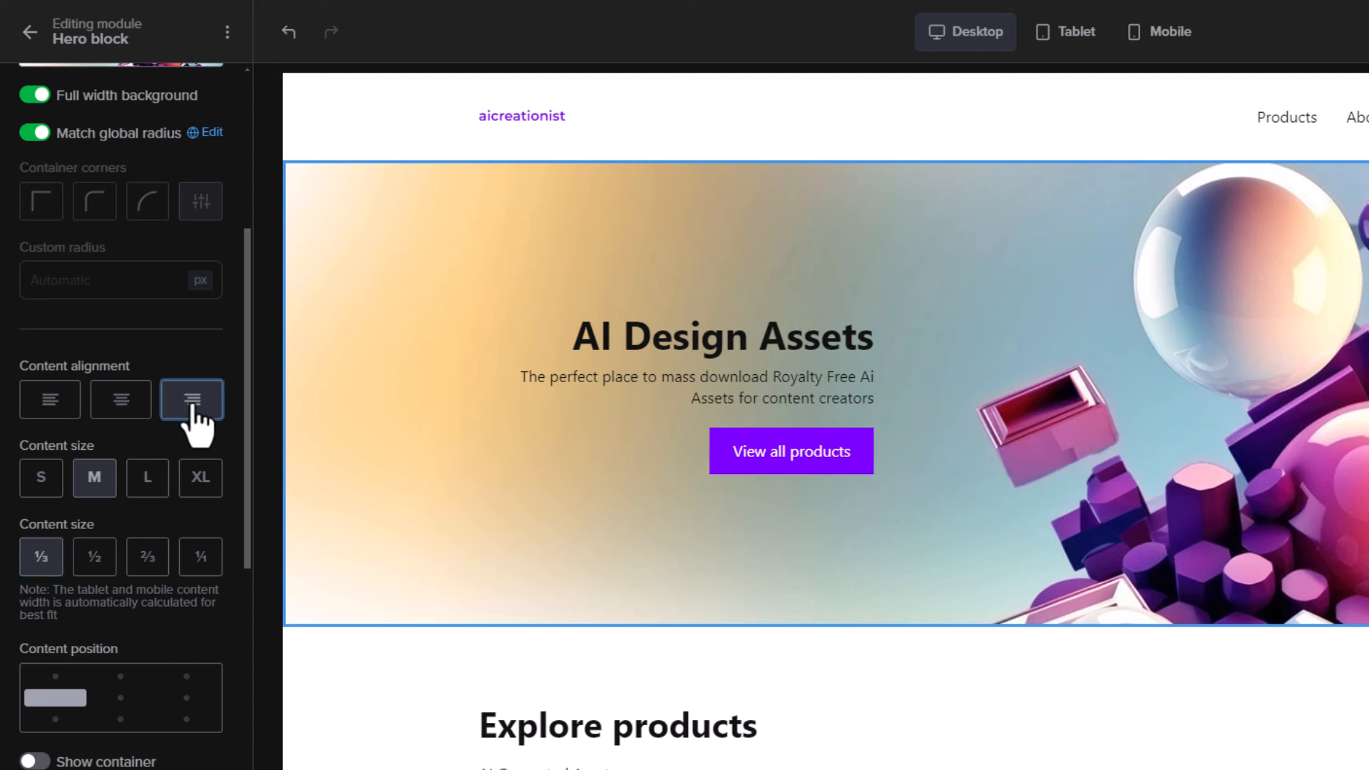
{"action": "left_click", "coordinate": [49, 401]}
{"action": "scroll", "coordinate": [52, 419], "scroll_direction": "down", "scroll_amount": 4}
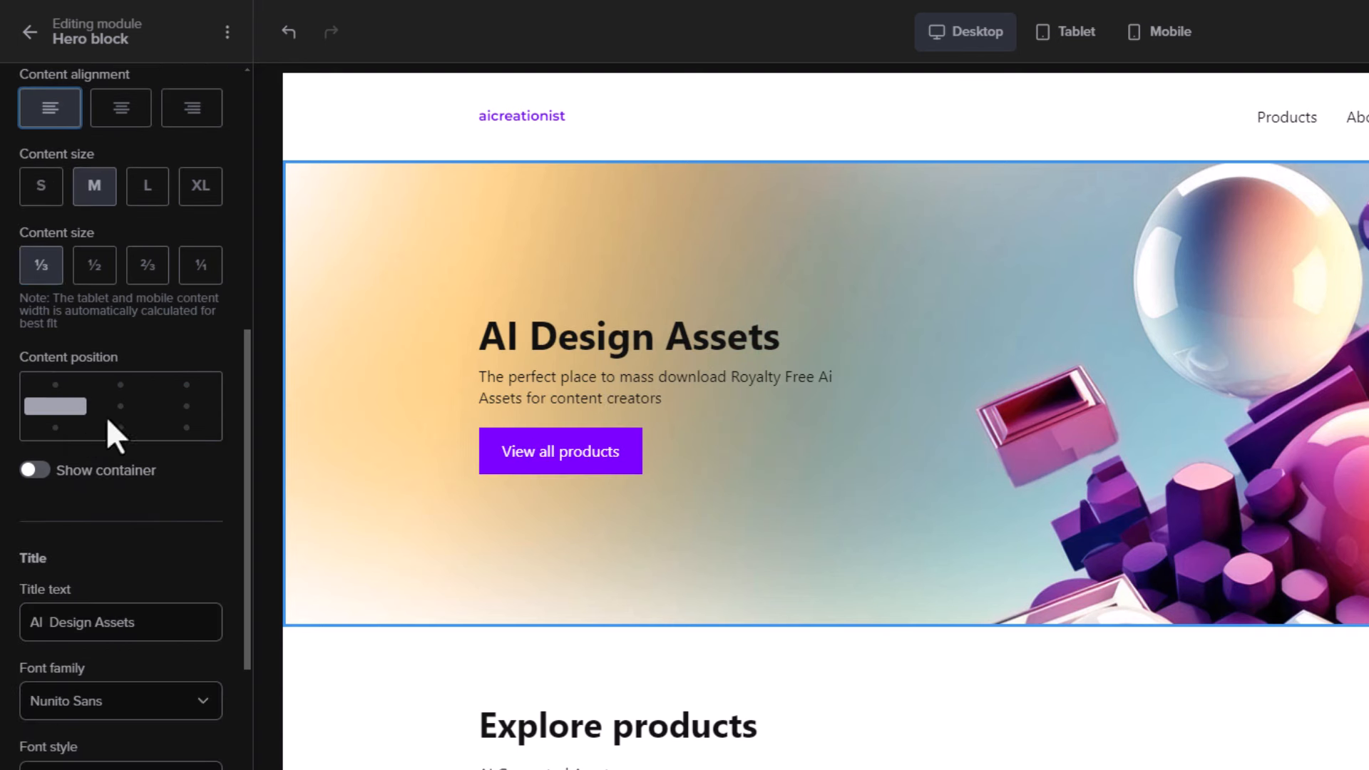
{"action": "left_click_drag", "start_coordinate": [156, 421], "coordinate": [193, 449]}
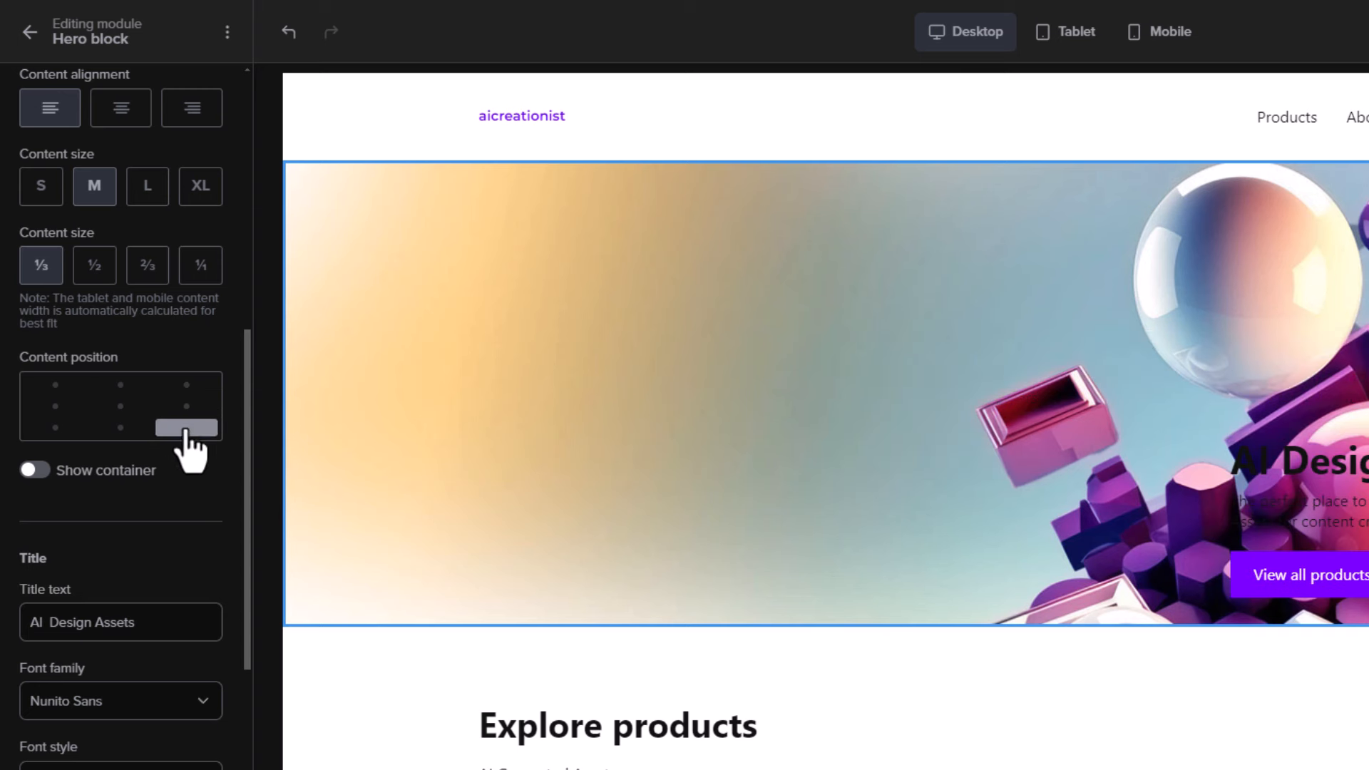
{"action": "left_click", "coordinate": [122, 406]}
{"action": "scroll", "coordinate": [122, 421], "scroll_direction": "up", "scroll_amount": 3}
{"action": "left_click", "coordinate": [121, 302]}
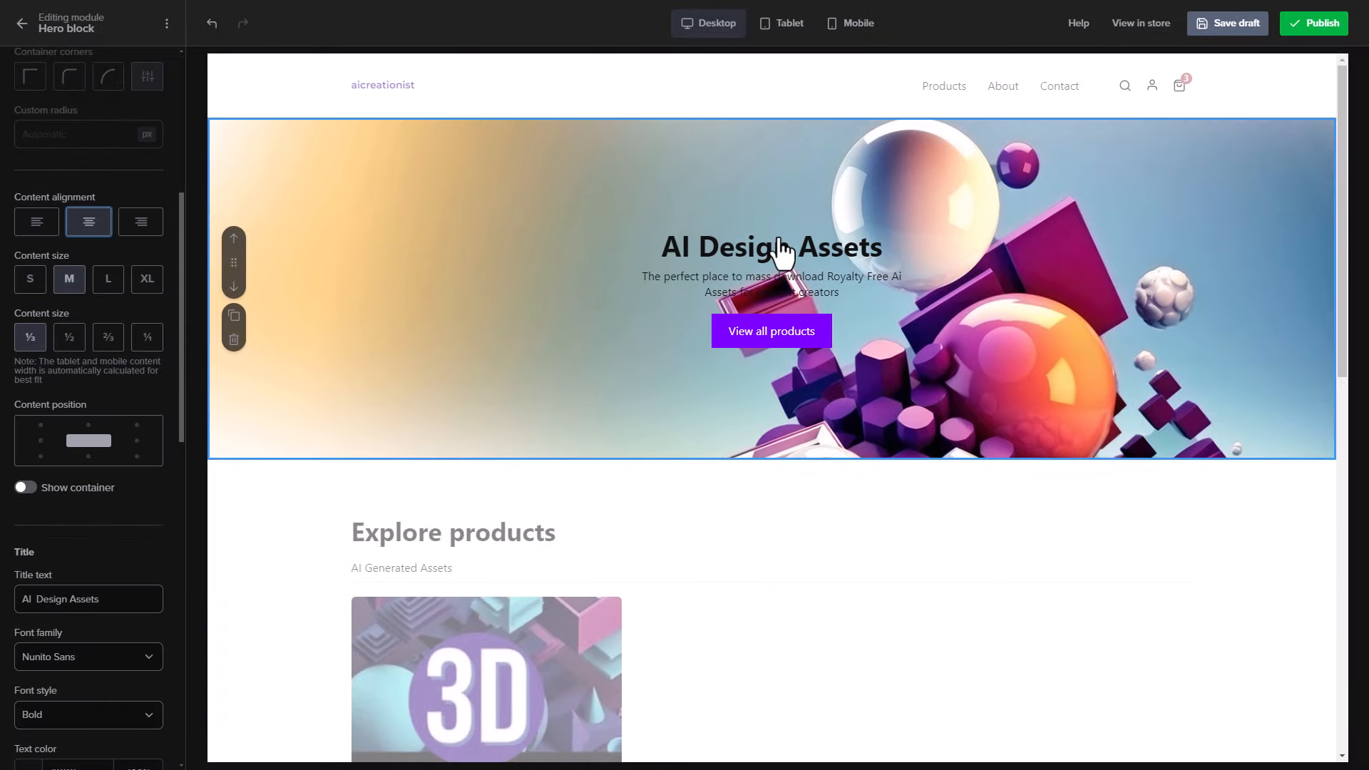
{"action": "left_click", "coordinate": [41, 441]}
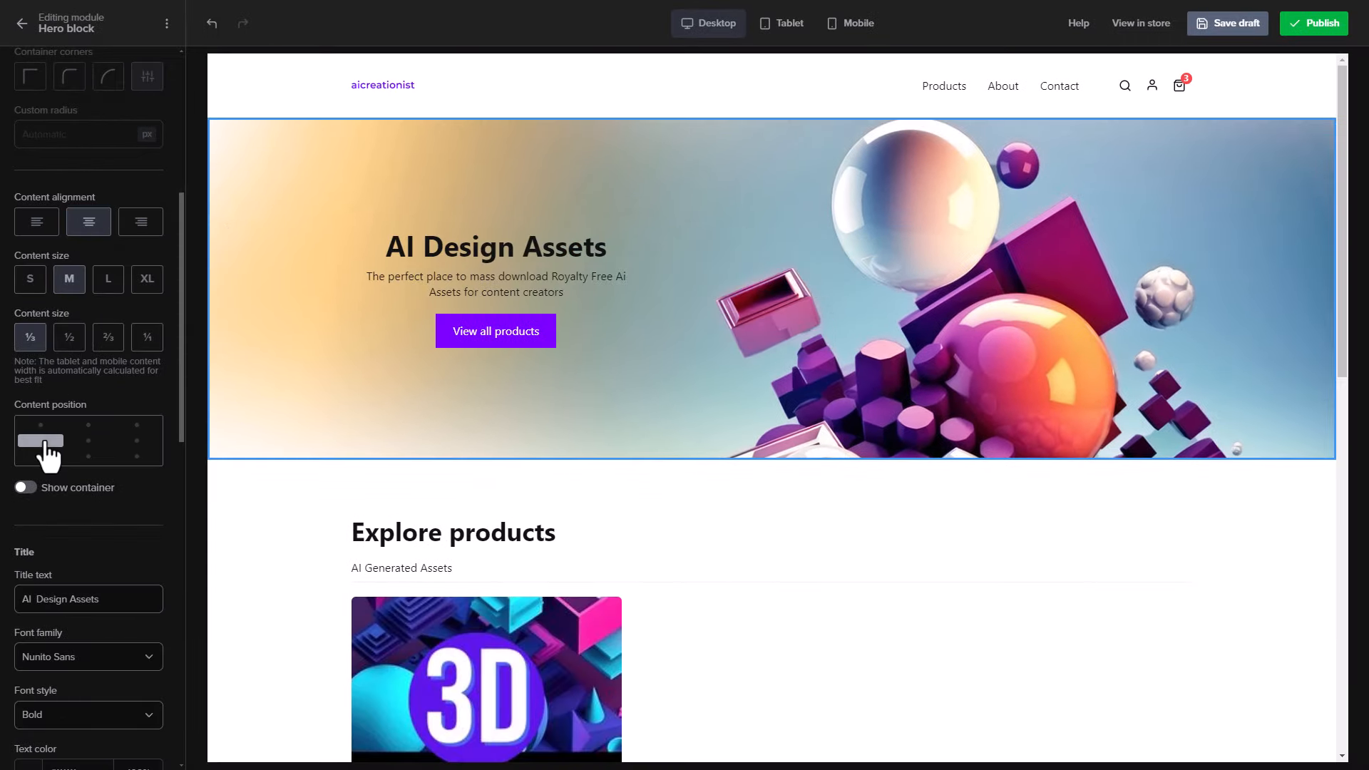
{"action": "left_click", "coordinate": [34, 225]}
Delete the "In the spotlight" hero block and the newsletter form from the Home page
{"action": "scroll", "coordinate": [69, 325], "scroll_direction": "up", "scroll_amount": 5}
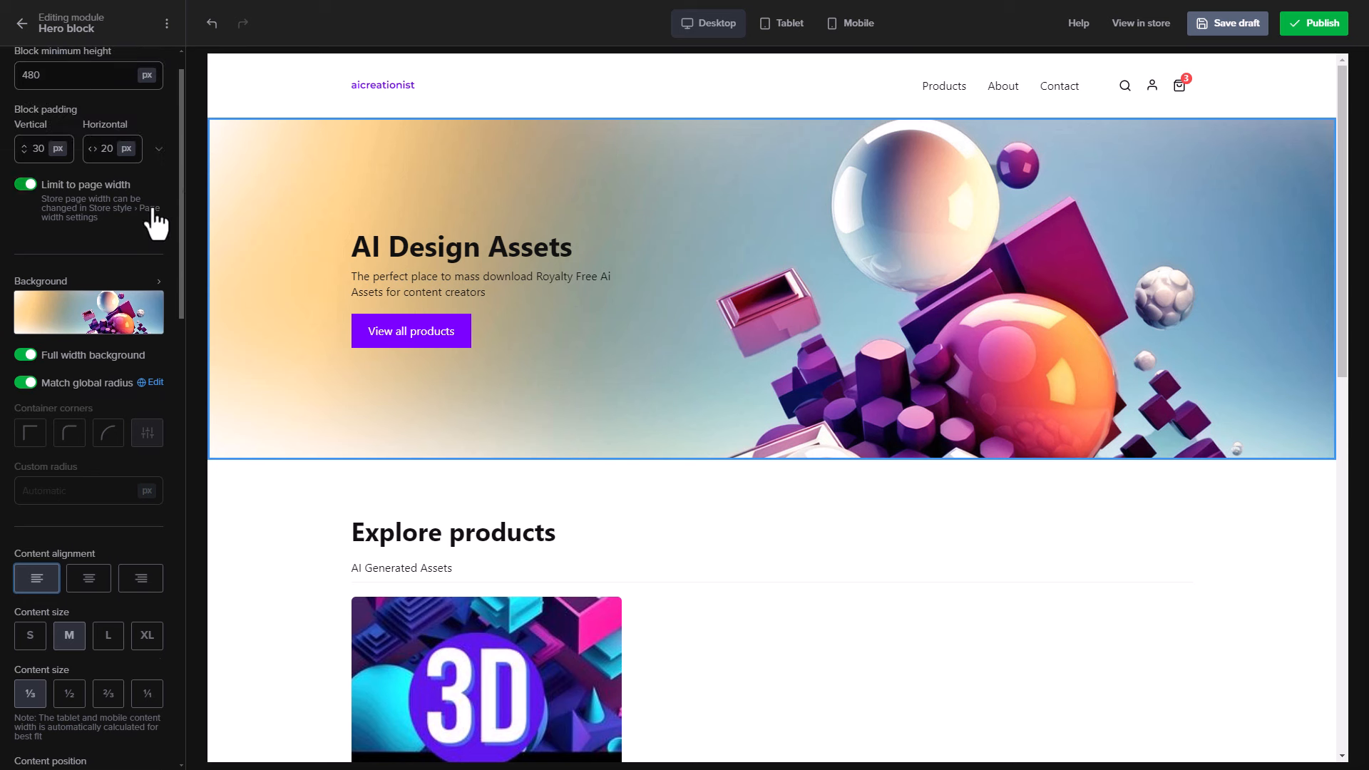
{"action": "scroll", "coordinate": [122, 278], "scroll_direction": "up", "scroll_amount": 1}
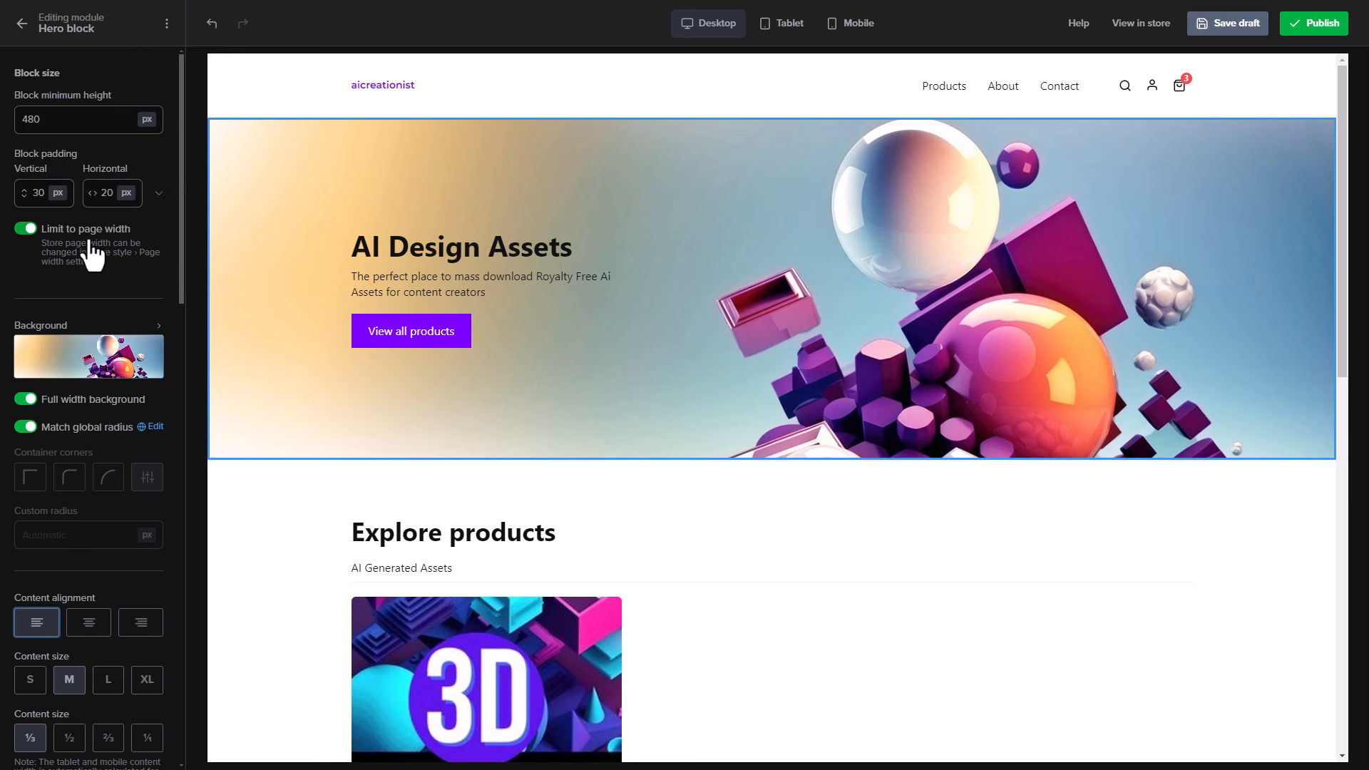
{"action": "left_click", "coordinate": [21, 24]}
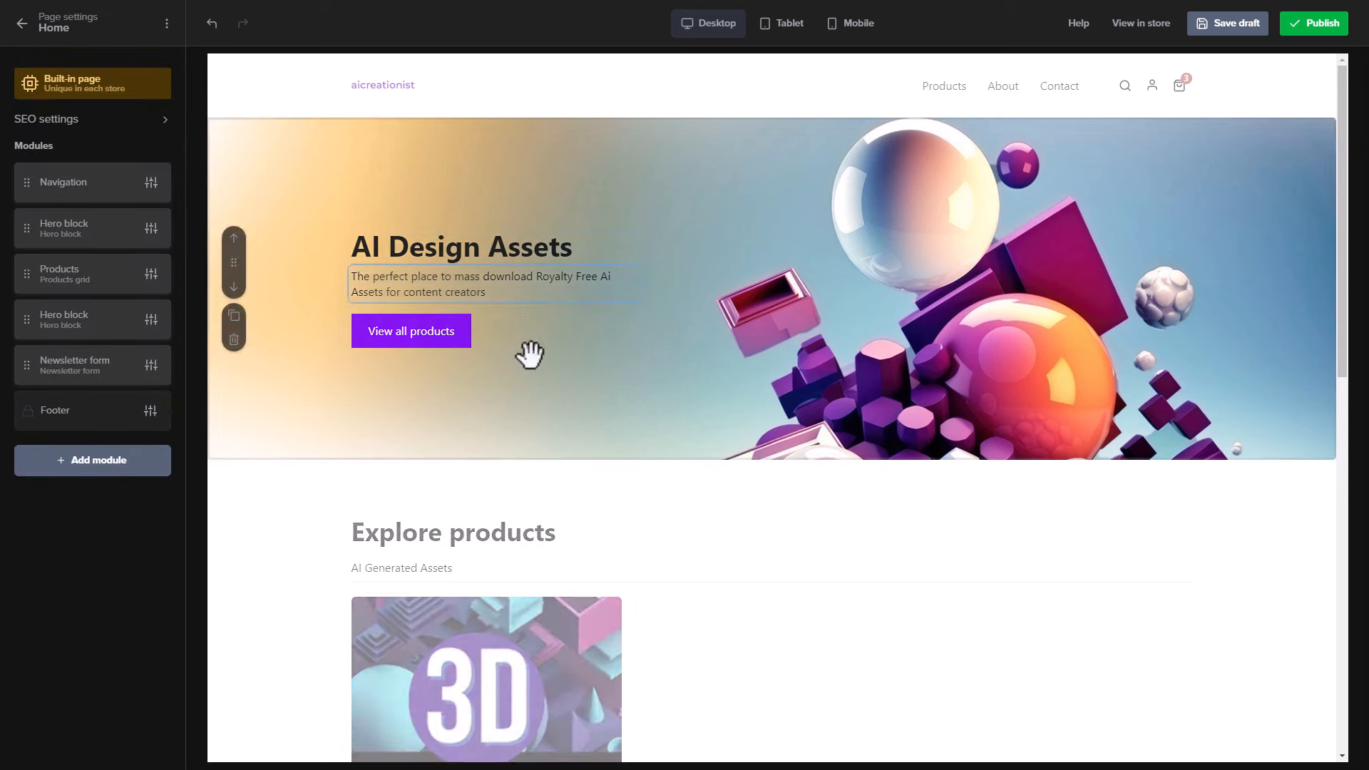
{"action": "scroll", "coordinate": [534, 495], "scroll_direction": "down", "scroll_amount": 5}
{"action": "scroll", "coordinate": [534, 502], "scroll_direction": "down", "scroll_amount": 4}
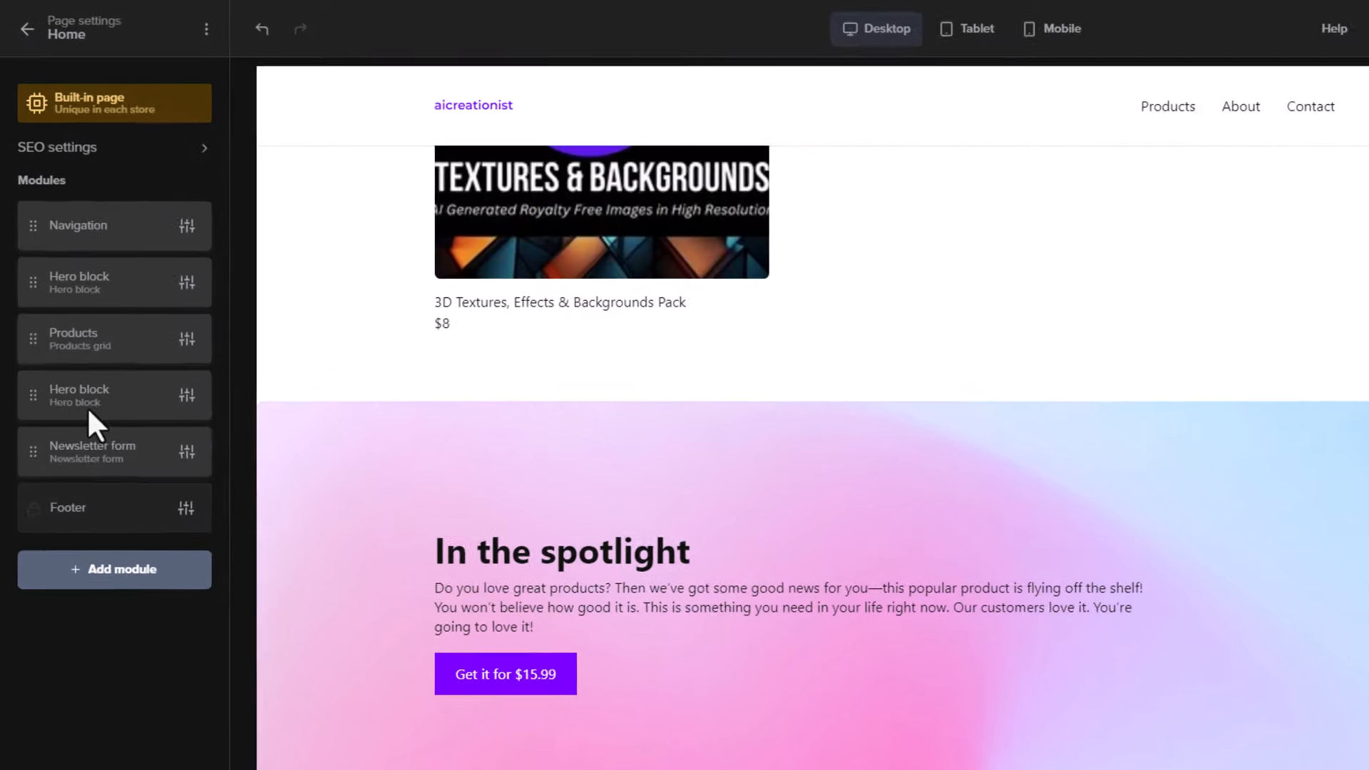
{"action": "left_click_drag", "start_coordinate": [39, 410], "coordinate": [129, 629]}
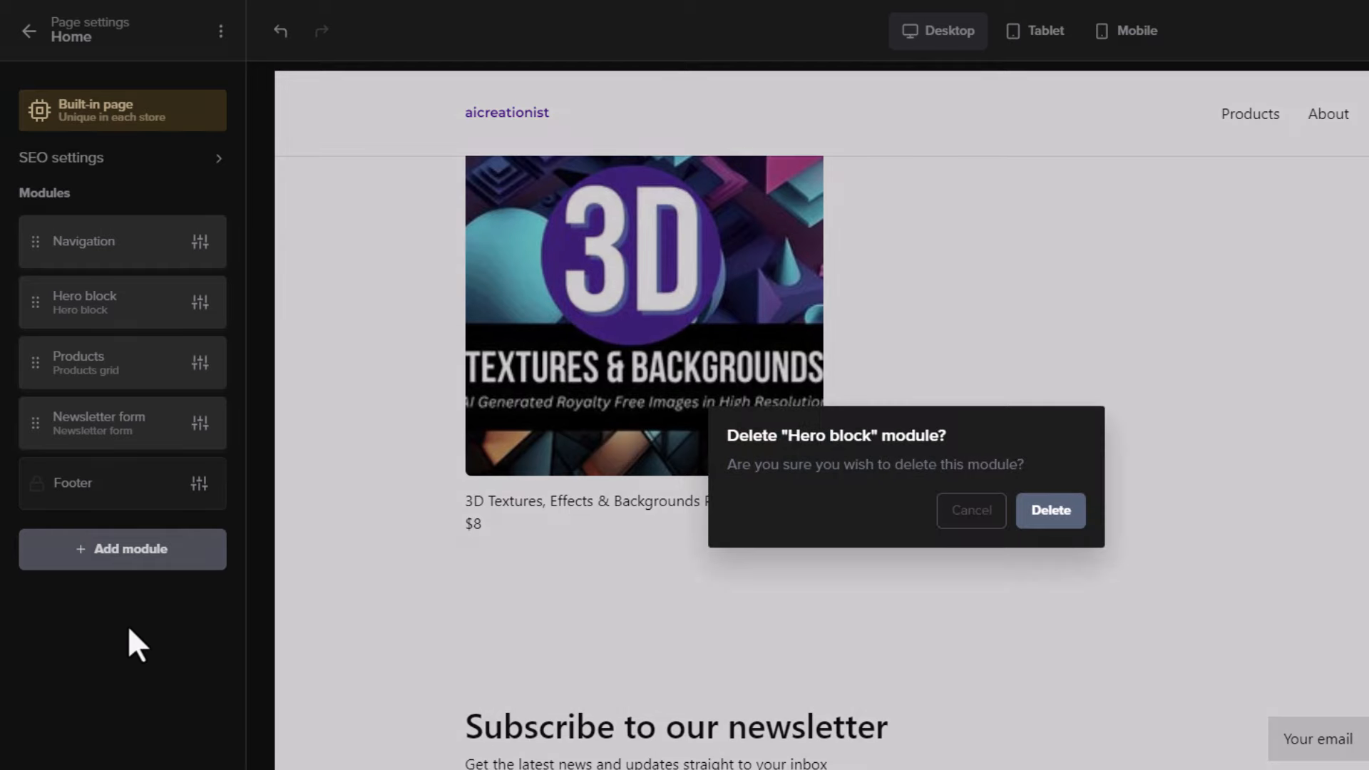
{"action": "left_click", "coordinate": [1054, 512]}
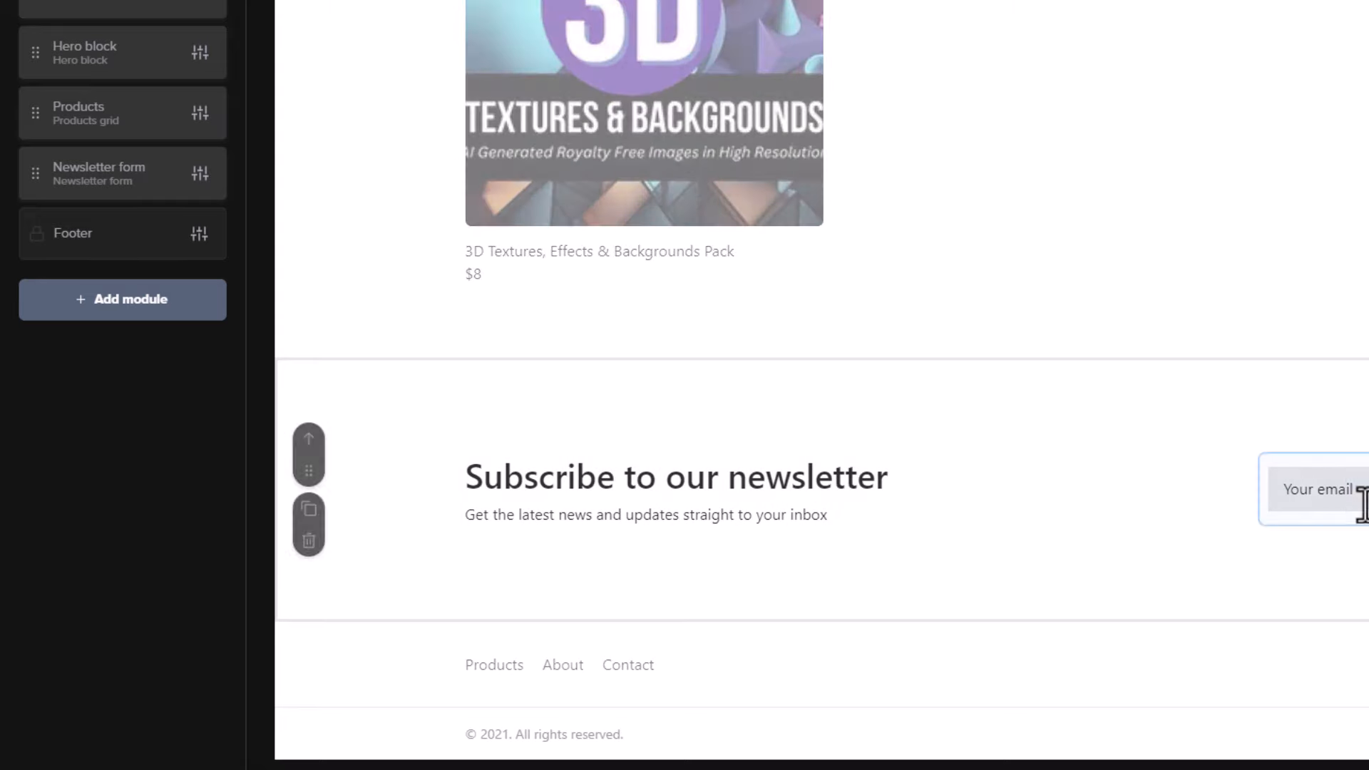
{"action": "left_click_drag", "start_coordinate": [47, 169], "coordinate": [96, 308]}
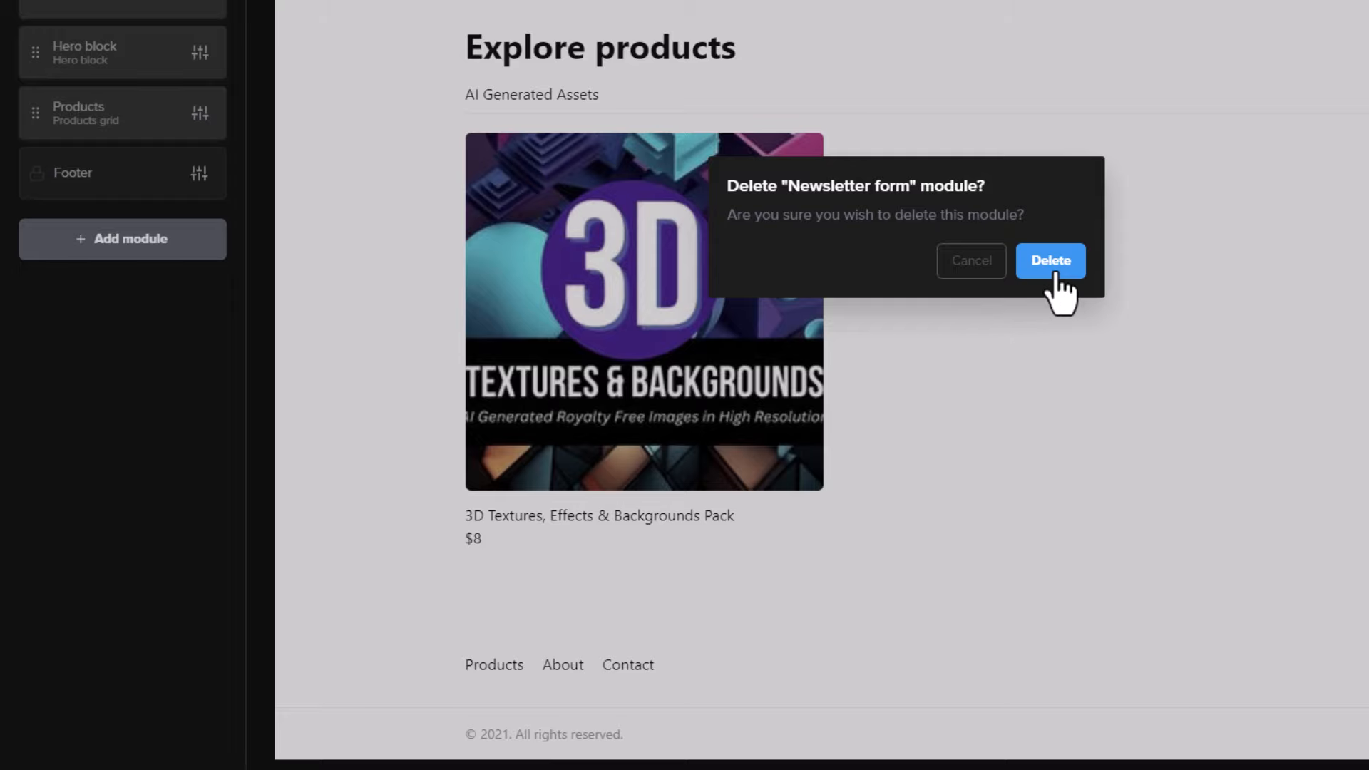
{"action": "left_click", "coordinate": [1051, 261]}
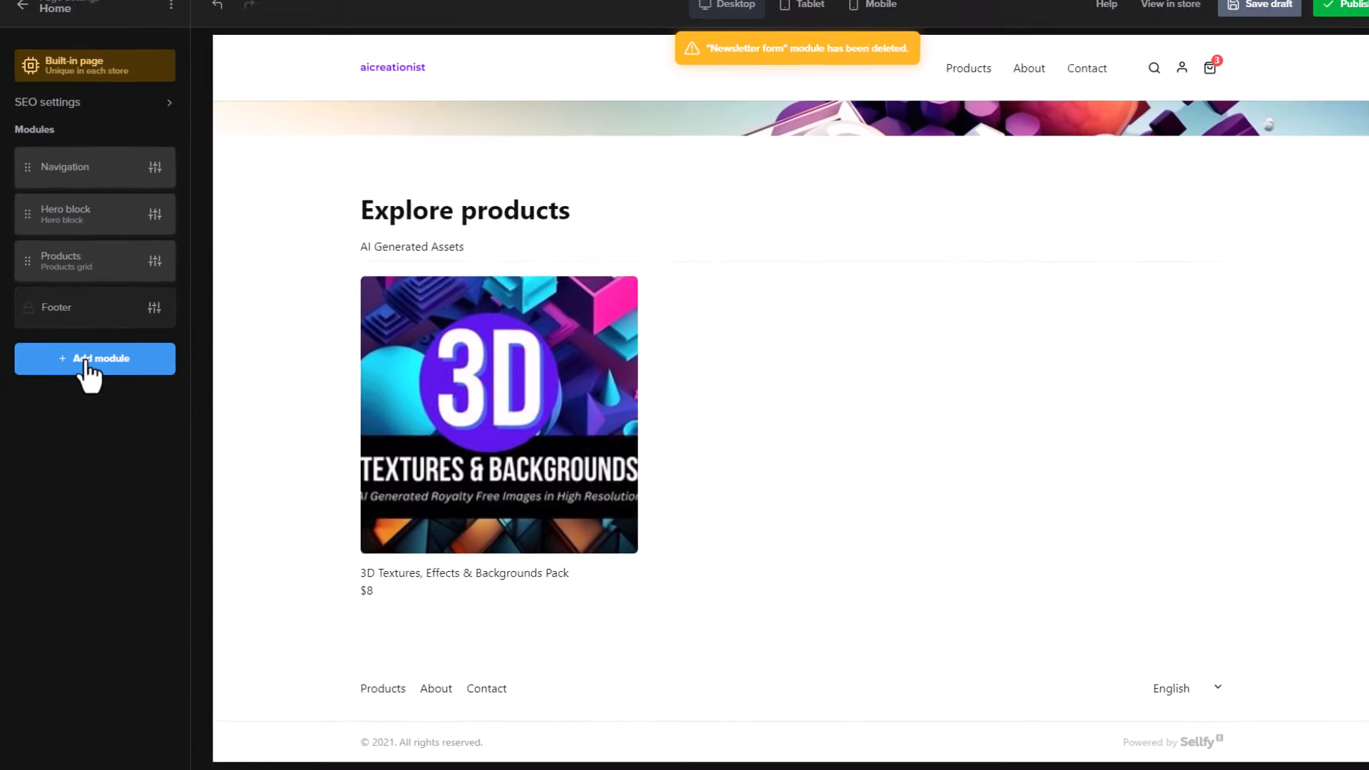
Look through the module types that can be added to the Home page
{"action": "left_click", "coordinate": [87, 360]}
{"action": "mouse_move", "coordinate": [119, 349]}
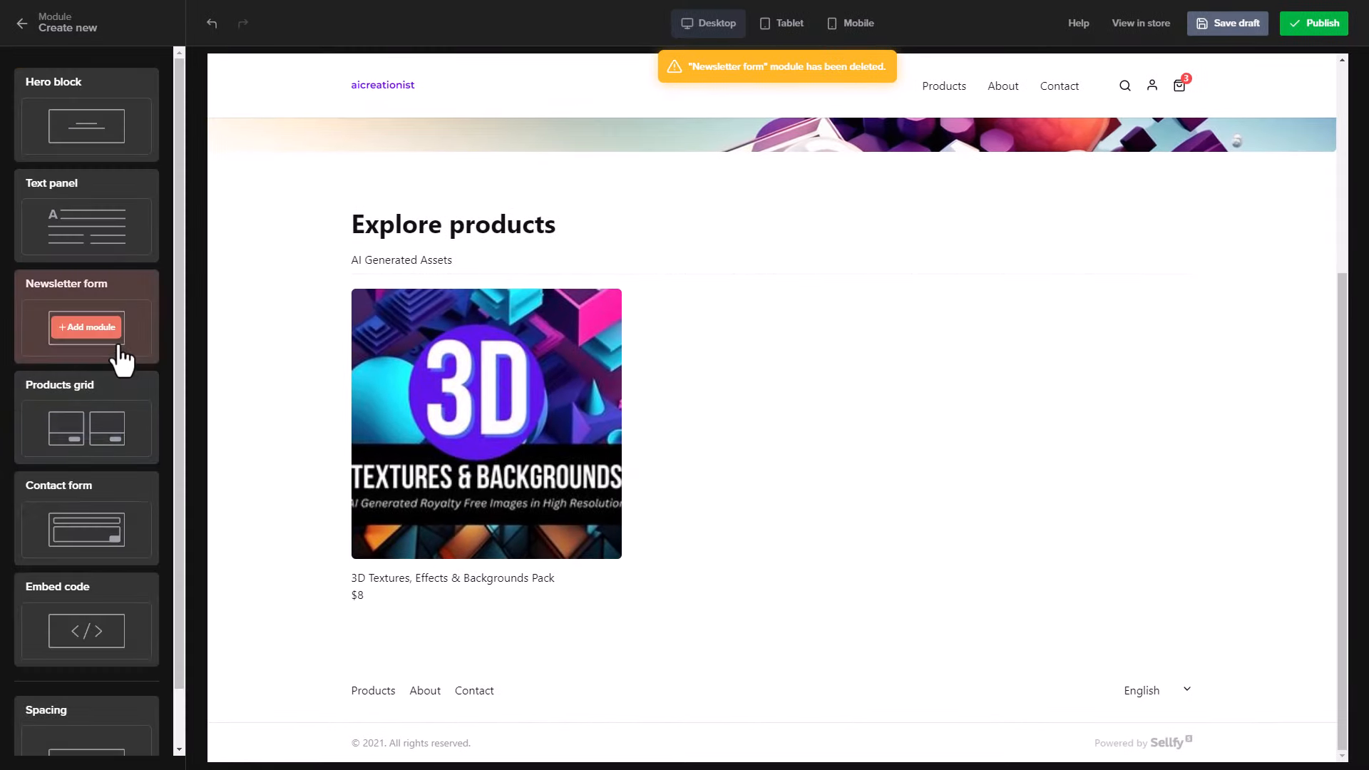
{"action": "scroll", "coordinate": [116, 345], "scroll_direction": "down", "scroll_amount": 1}
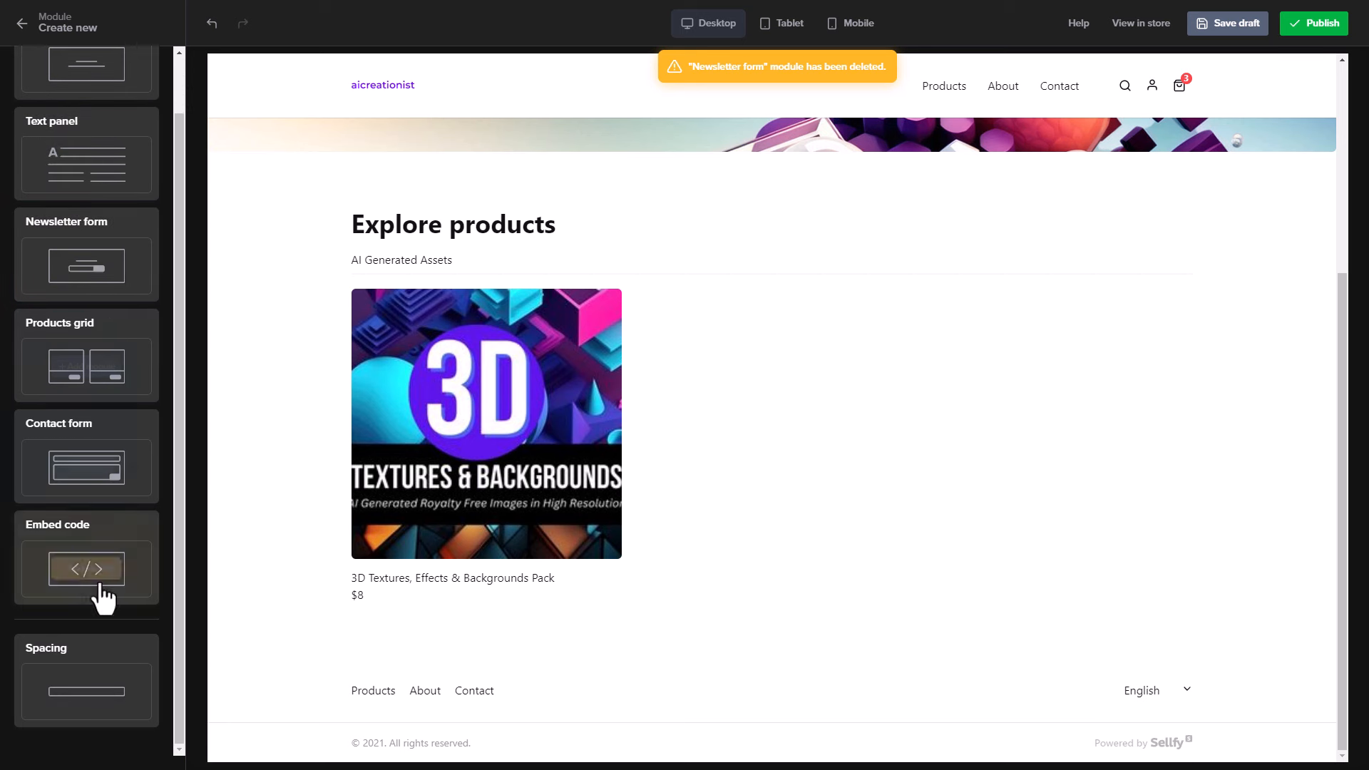
{"action": "mouse_move", "coordinate": [68, 570]}
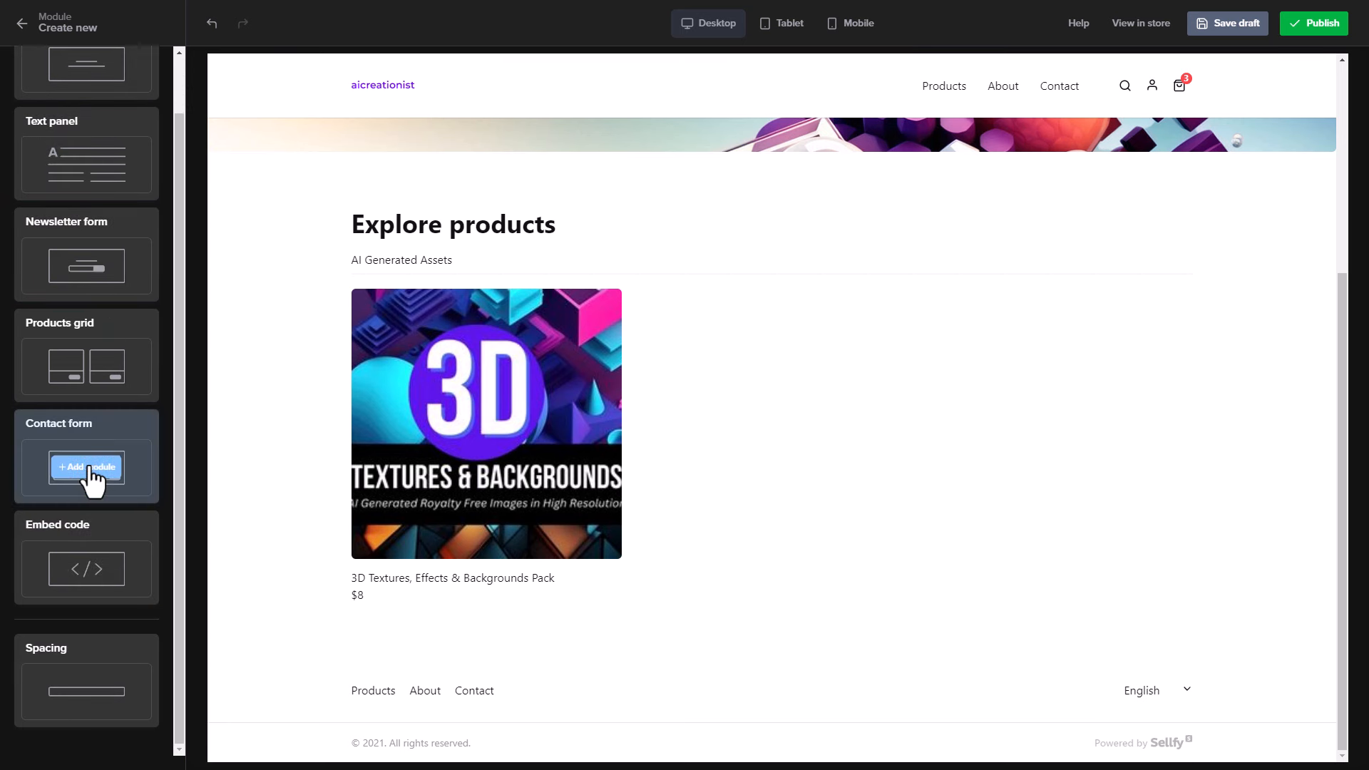
{"action": "scroll", "coordinate": [91, 476], "scroll_direction": "up", "scroll_amount": 1}
{"action": "mouse_move", "coordinate": [87, 453]}
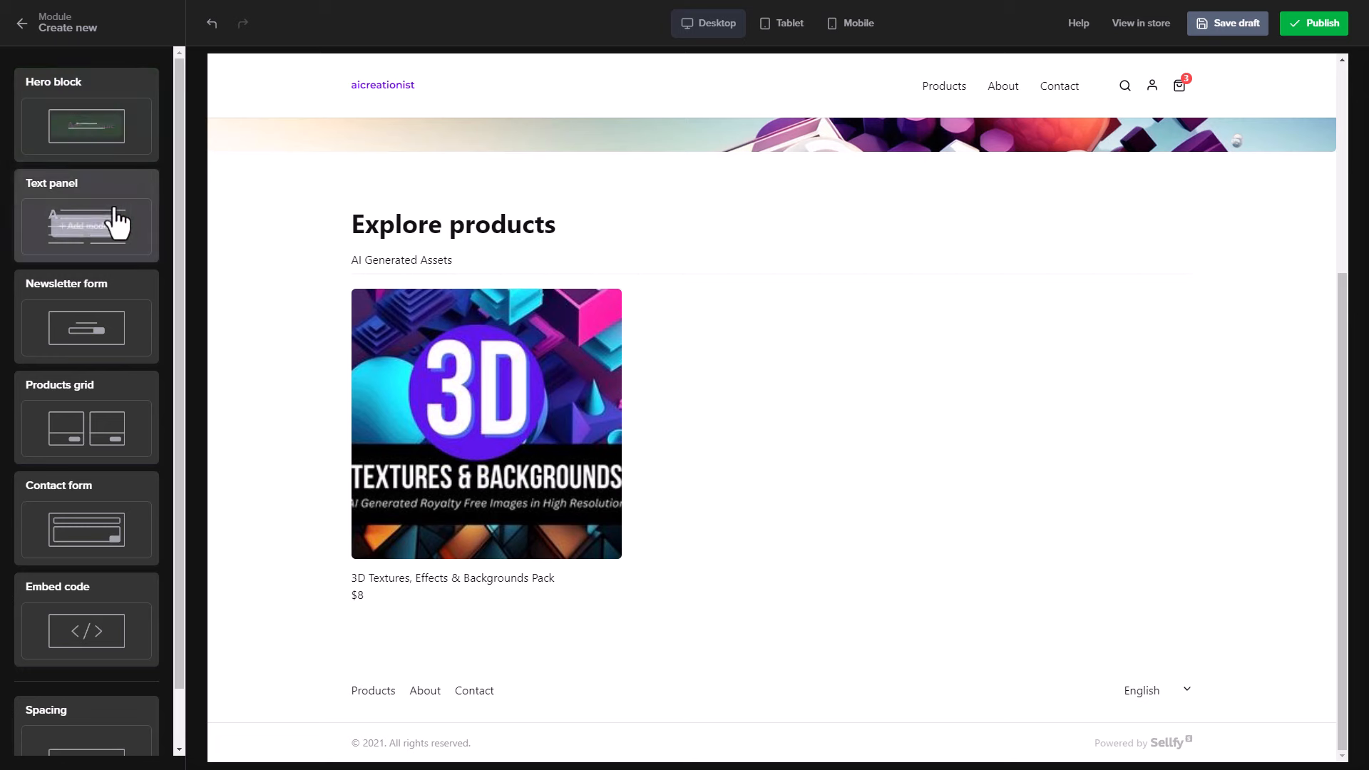
Try a newsletter form on the Home page, then delete it
{"action": "left_click", "coordinate": [85, 327]}
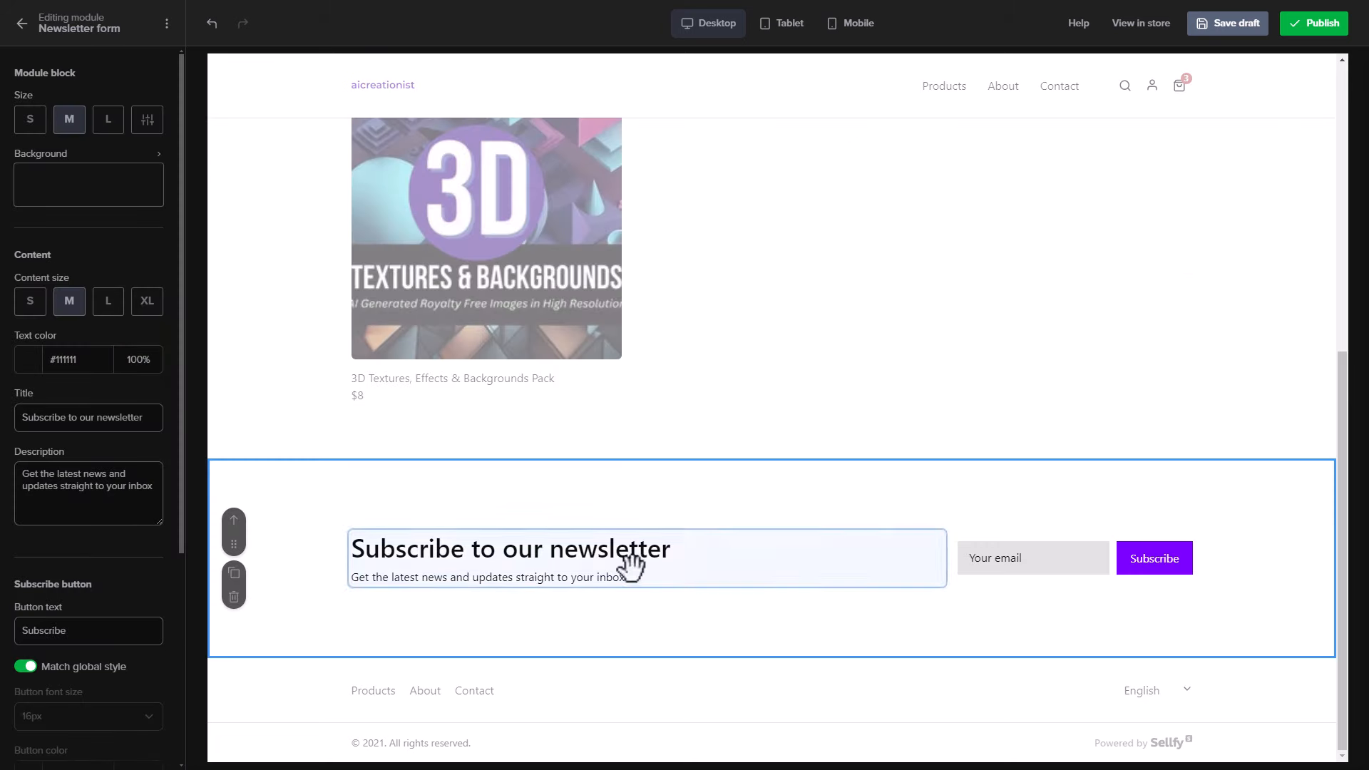
{"action": "scroll", "coordinate": [76, 448], "scroll_direction": "down", "scroll_amount": 5}
{"action": "scroll", "coordinate": [64, 627], "scroll_direction": "up", "scroll_amount": 5}
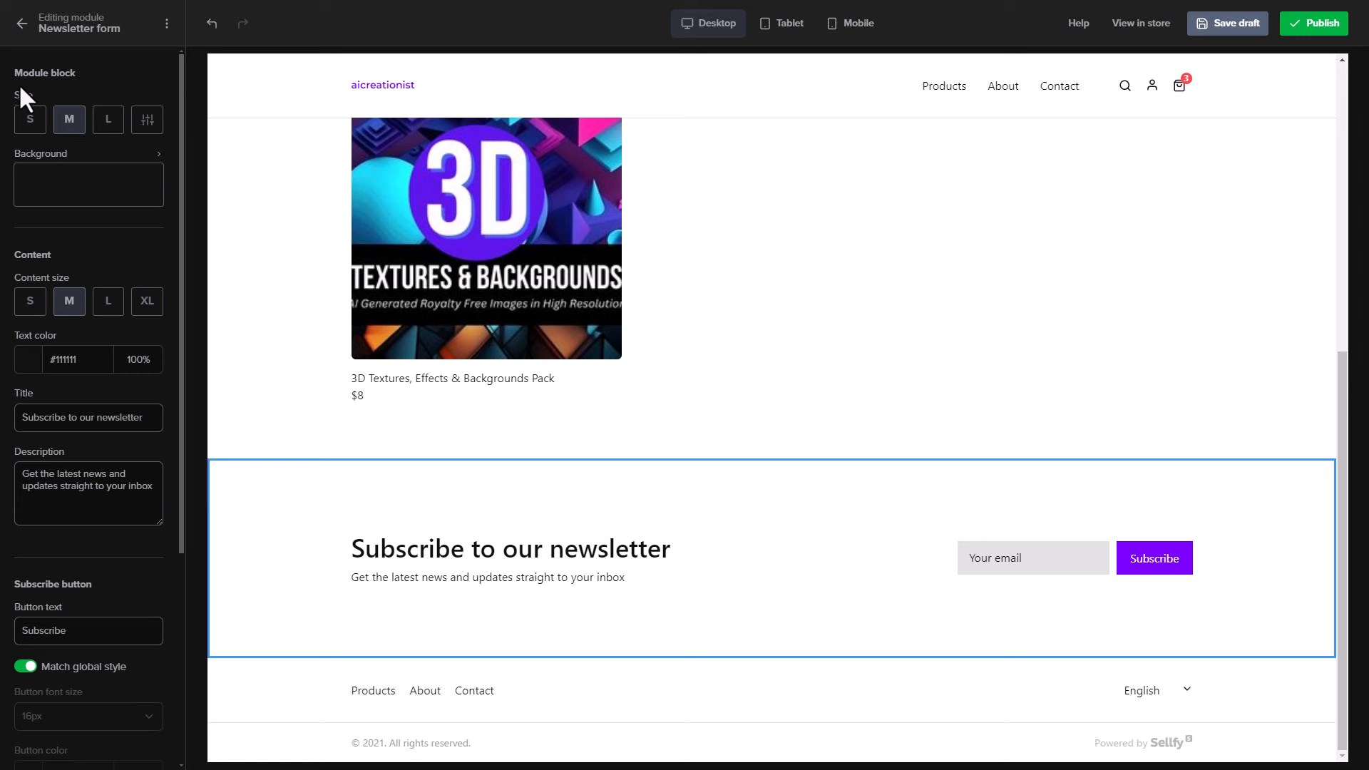
{"action": "left_click", "coordinate": [23, 24]}
{"action": "left_click_drag", "start_coordinate": [29, 316], "coordinate": [86, 431]}
{"action": "left_click", "coordinate": [789, 397]}
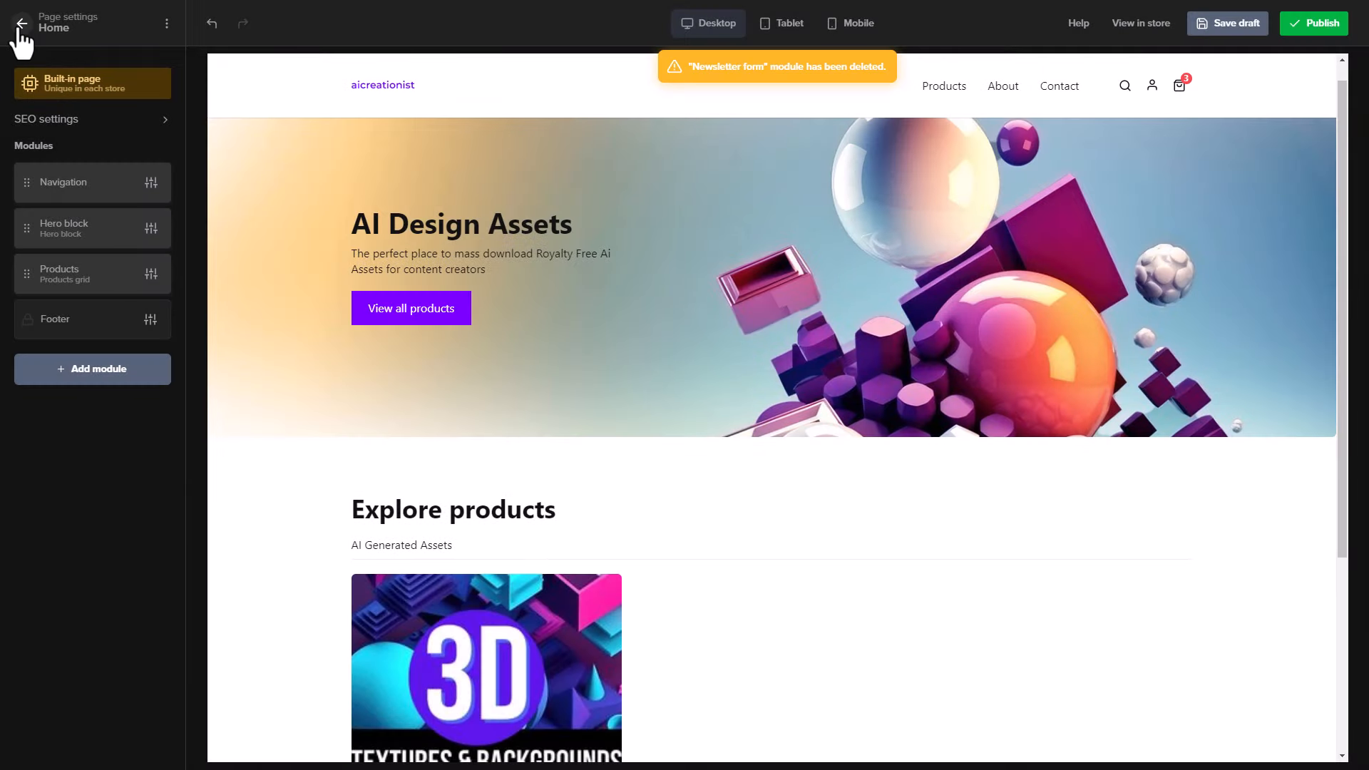
Examine the built-in Product page's layout and the module types that can be added to it
{"action": "left_click", "coordinate": [21, 29]}
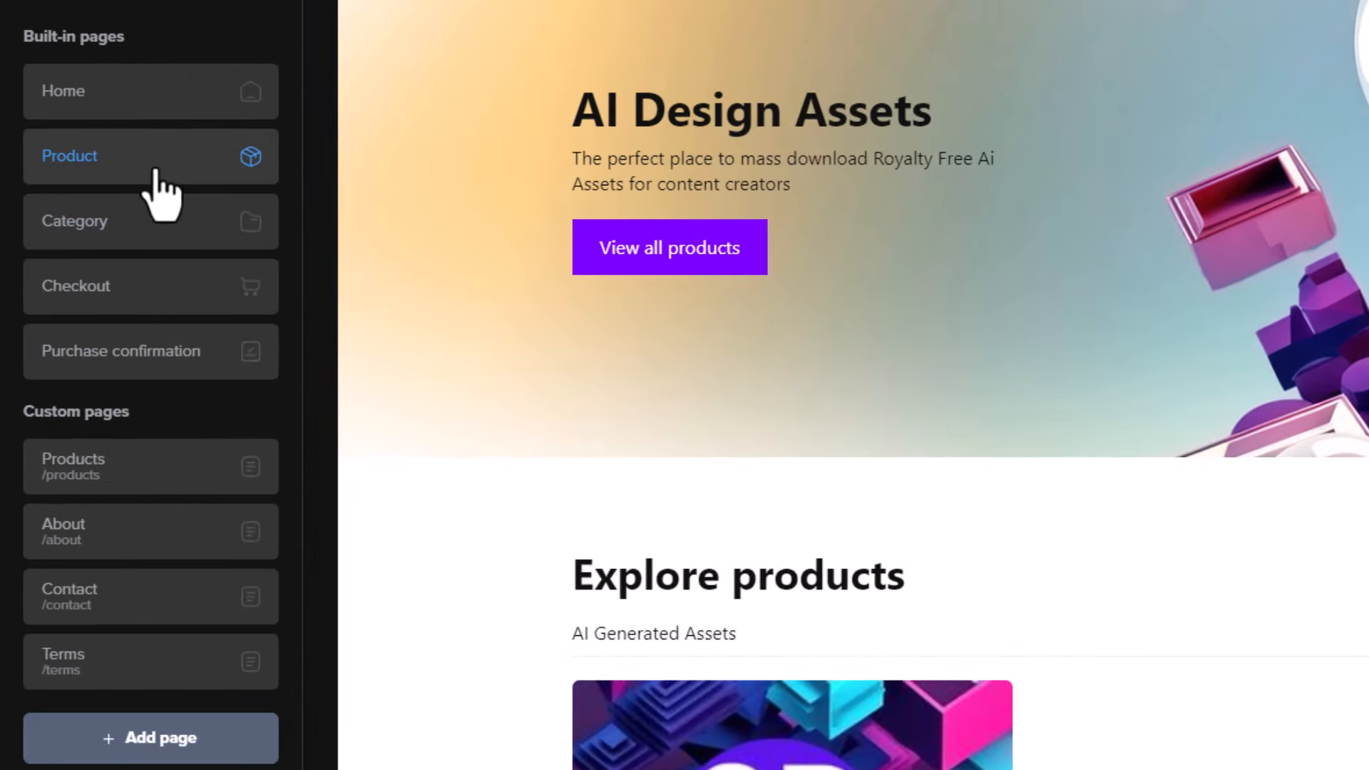
{"action": "left_click", "coordinate": [43, 171]}
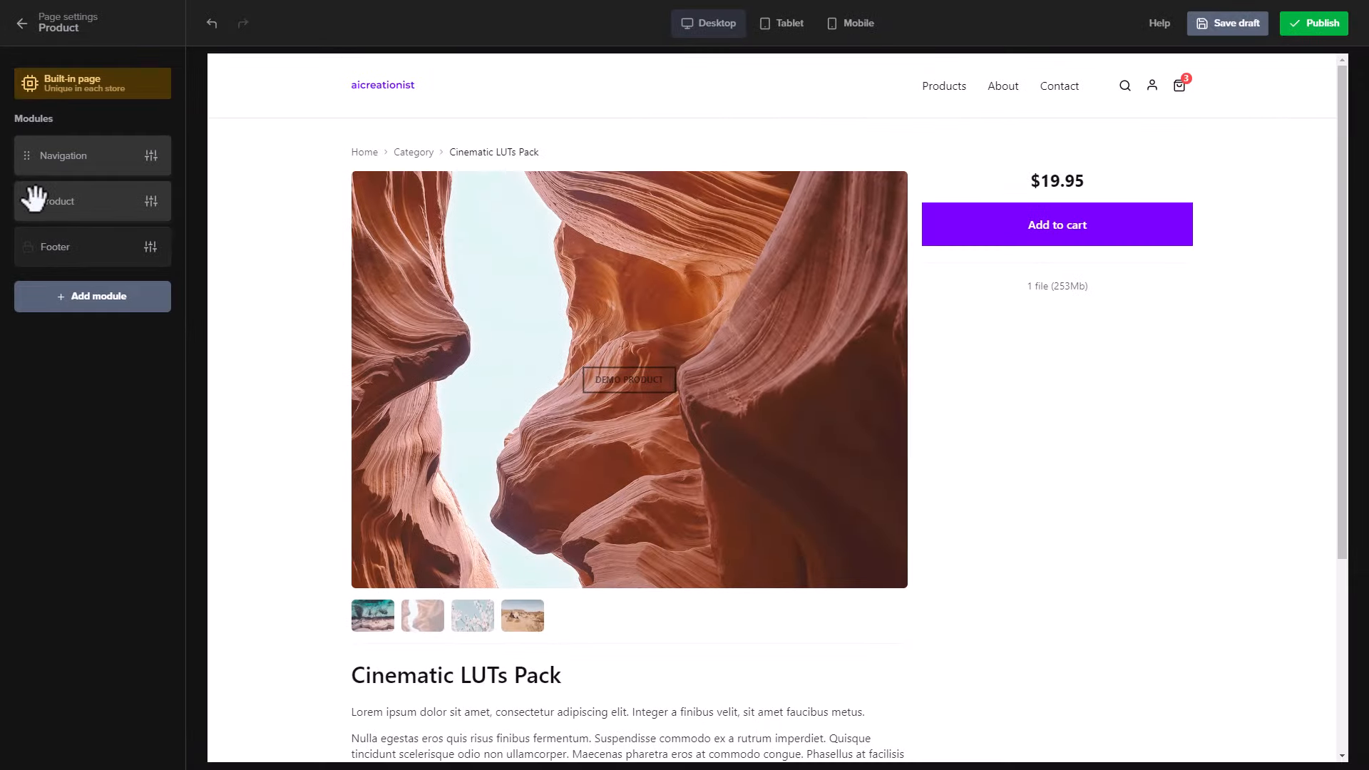
{"action": "scroll", "coordinate": [528, 417], "scroll_direction": "down", "scroll_amount": 4}
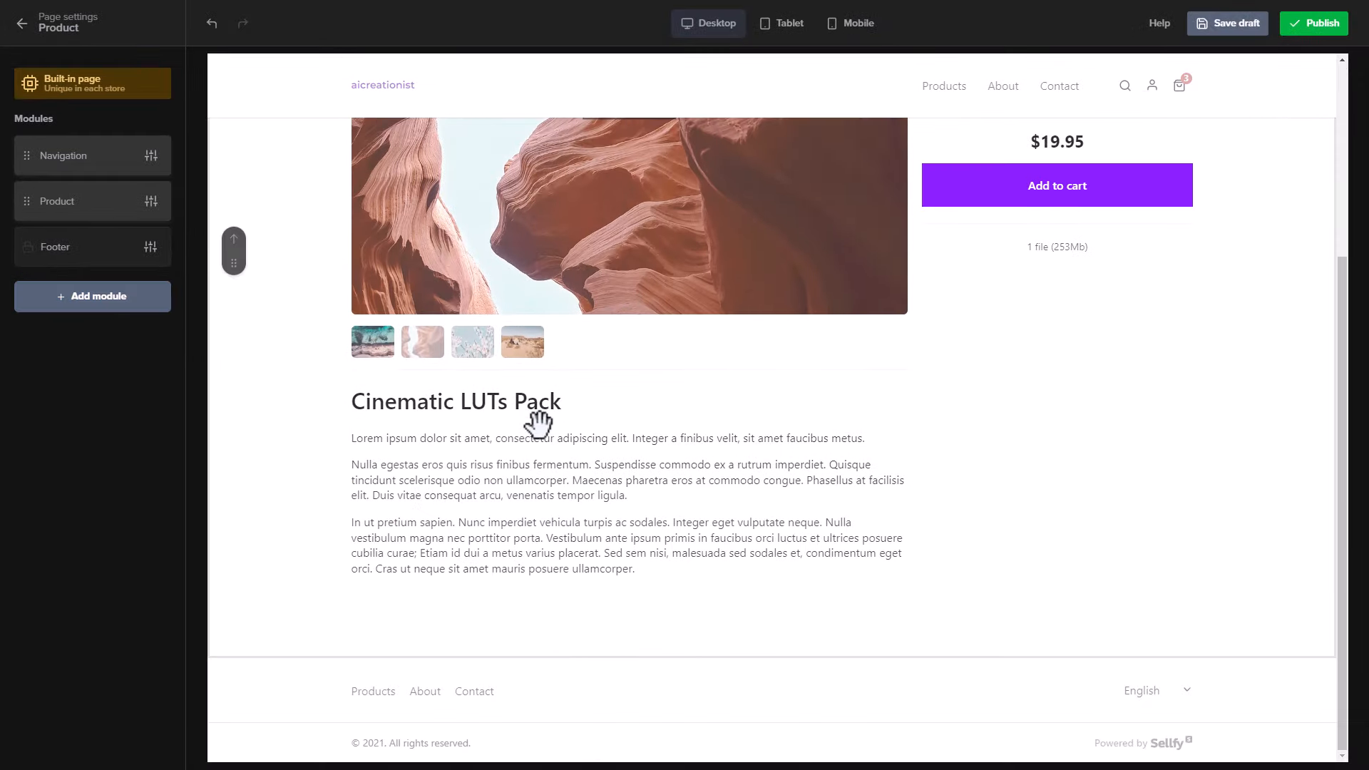
{"action": "scroll", "coordinate": [538, 422], "scroll_direction": "up", "scroll_amount": 2}
{"action": "scroll", "coordinate": [539, 425], "scroll_direction": "down", "scroll_amount": 2}
{"action": "scroll", "coordinate": [542, 427], "scroll_direction": "up", "scroll_amount": 1}
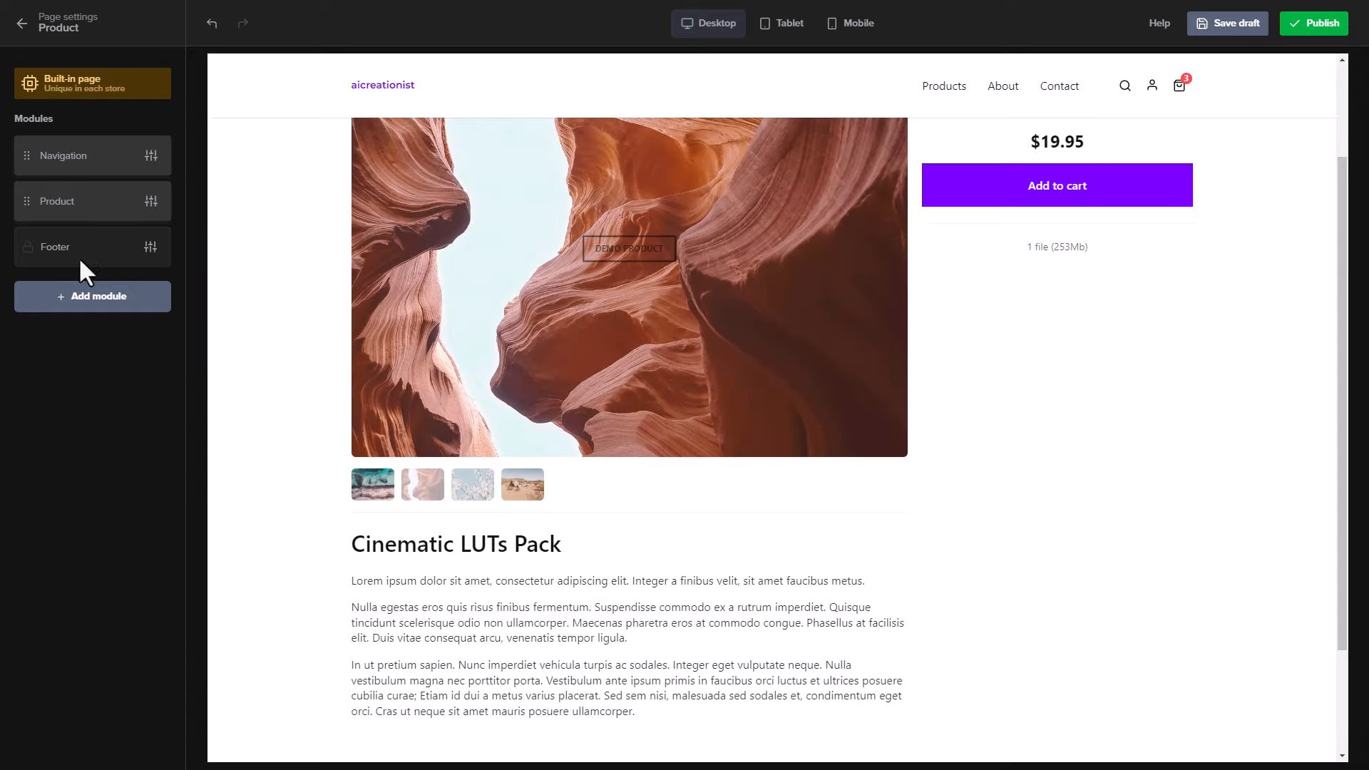
{"action": "left_click", "coordinate": [87, 295]}
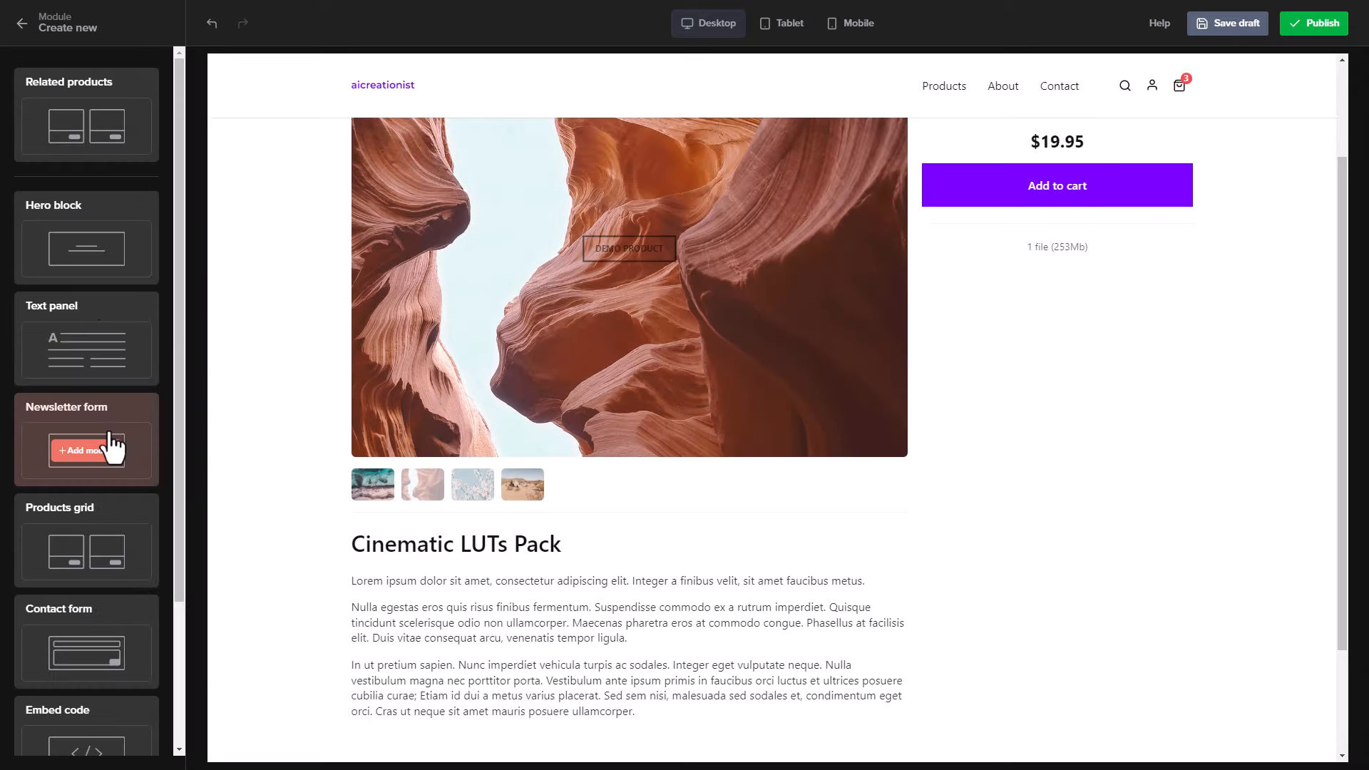
{"action": "left_click", "coordinate": [110, 436]}
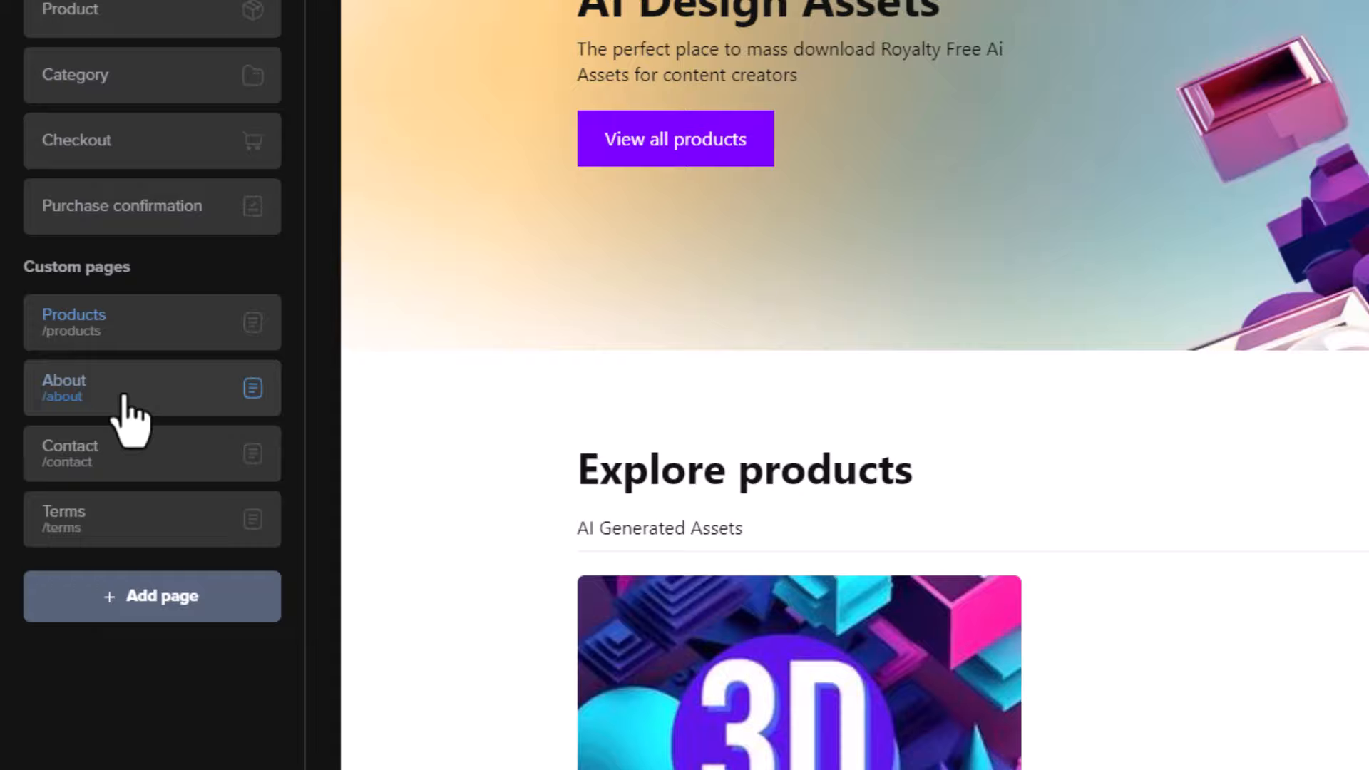
Open the custom About page and add a hero block to it
{"action": "left_click", "coordinate": [71, 483]}
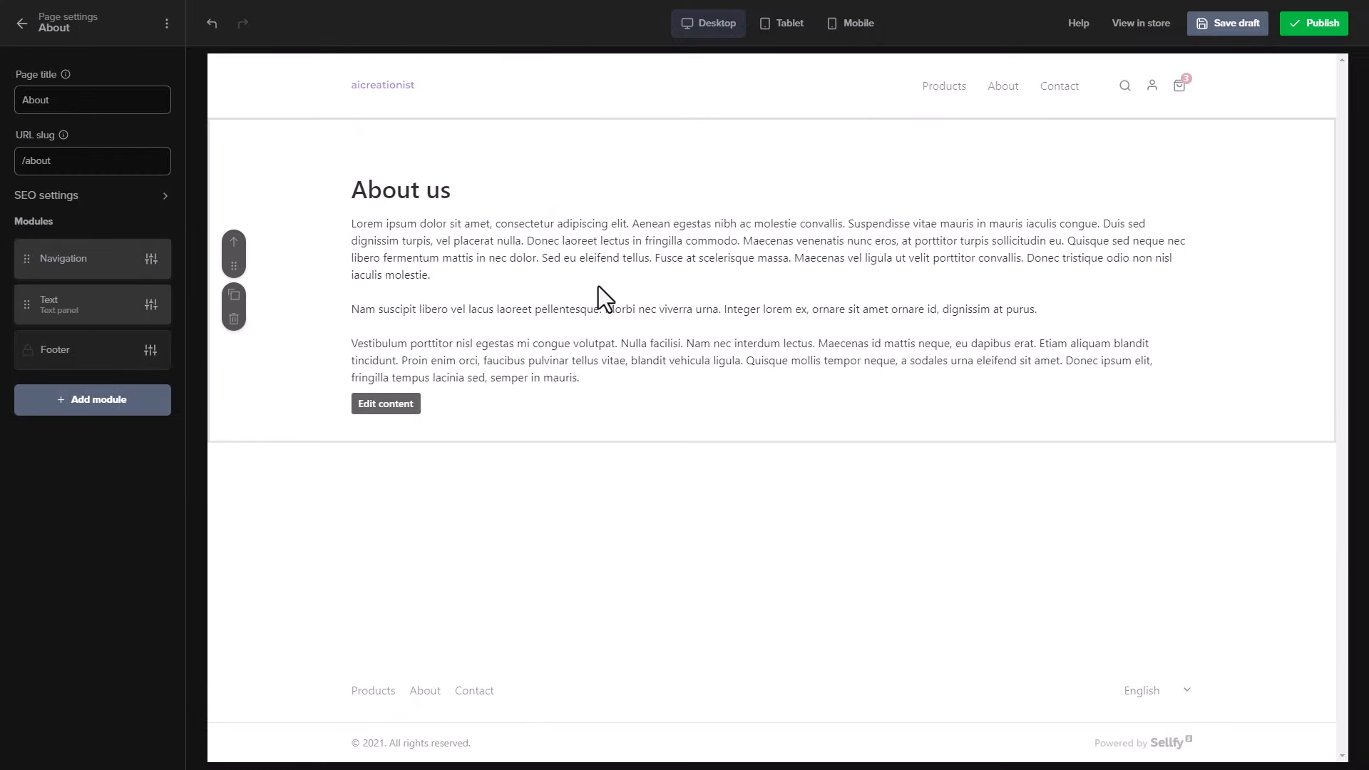
{"action": "left_click", "coordinate": [100, 403]}
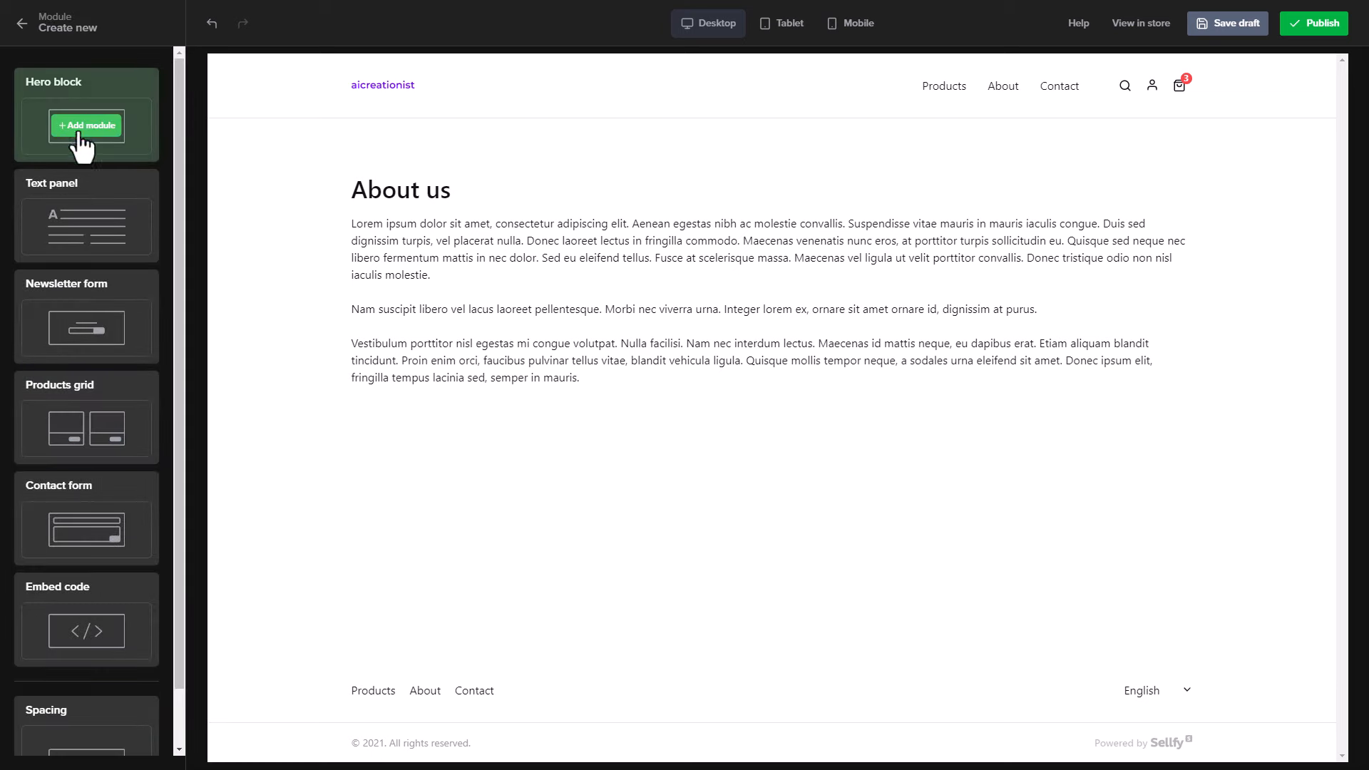
{"action": "left_click", "coordinate": [91, 134]}
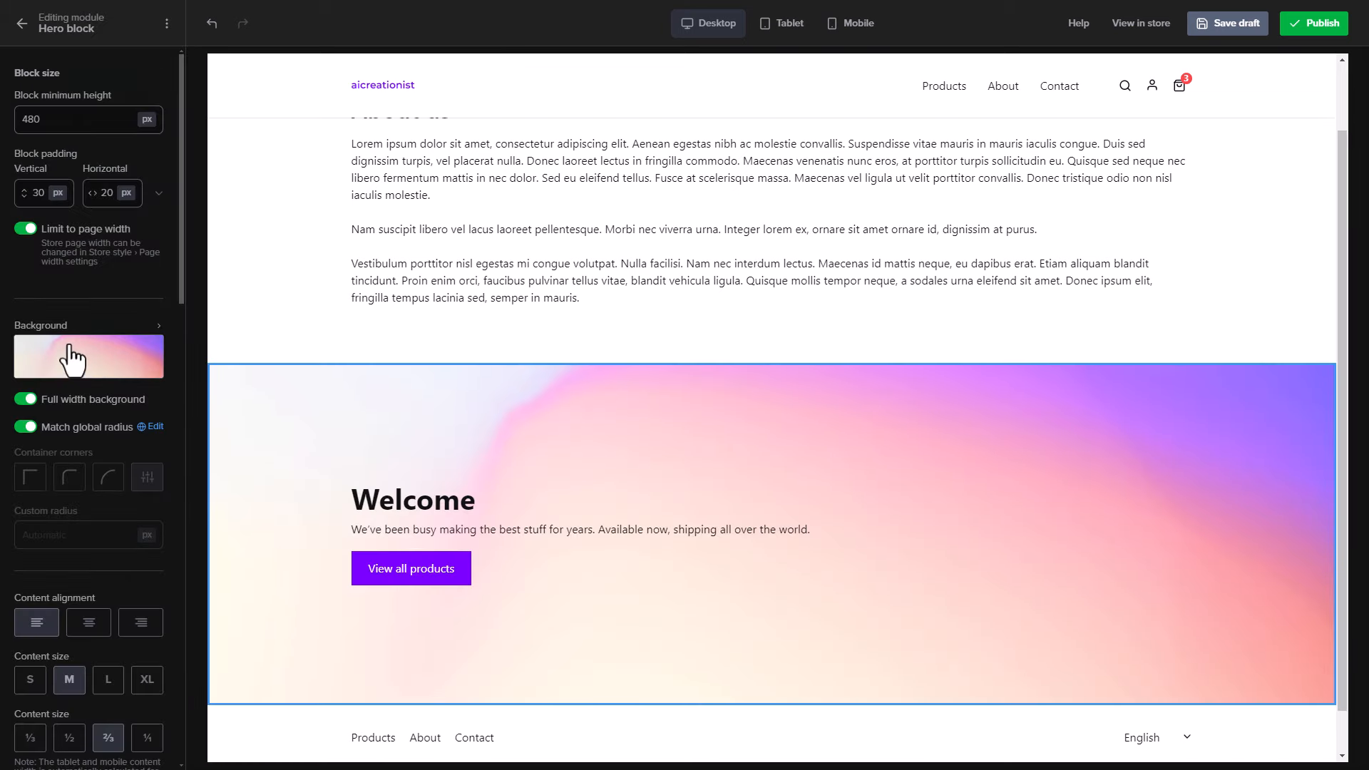
Give the hero block the blue-purple 3D shapes background with a dark overlay, the title "About Us" and the subtitle "What we do!"
{"action": "left_click", "coordinate": [92, 360]}
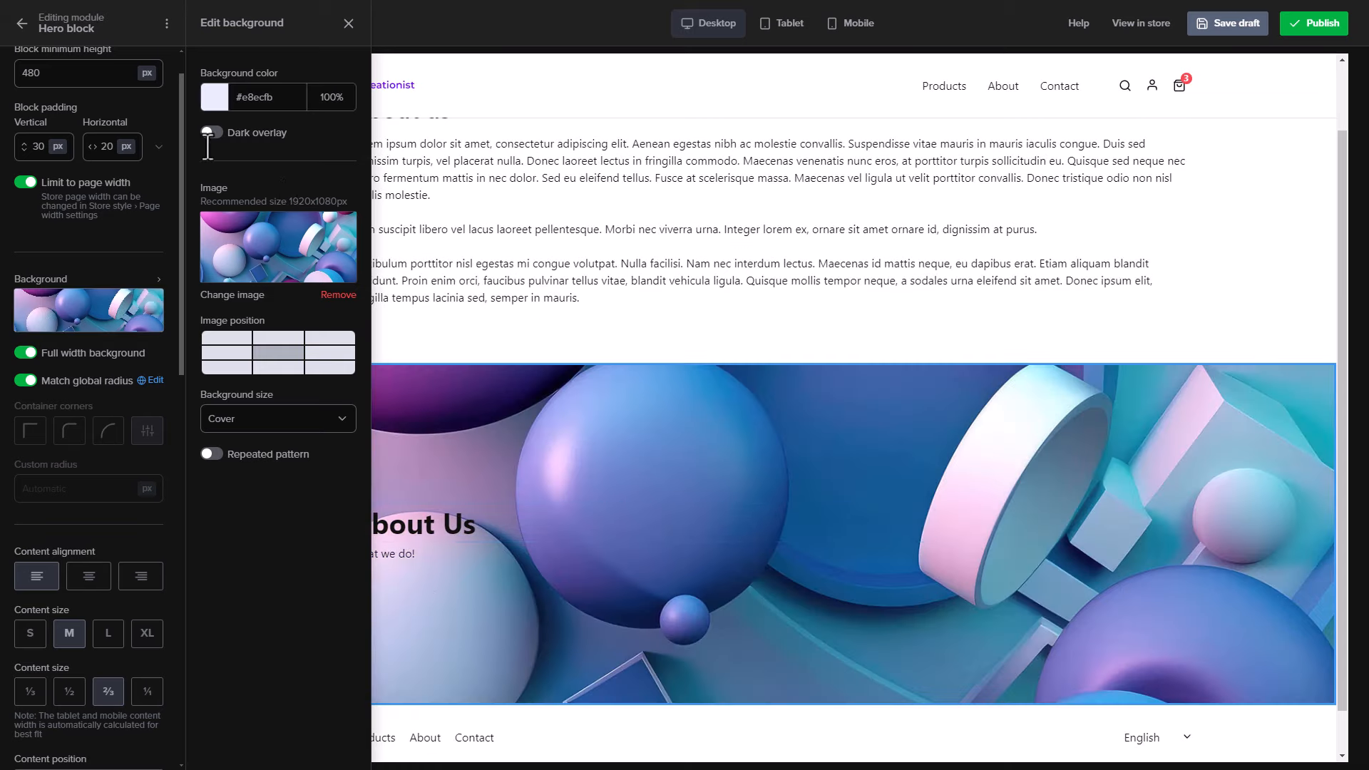
{"action": "left_click", "coordinate": [76, 314]}
{"action": "left_click", "coordinate": [77, 314]}
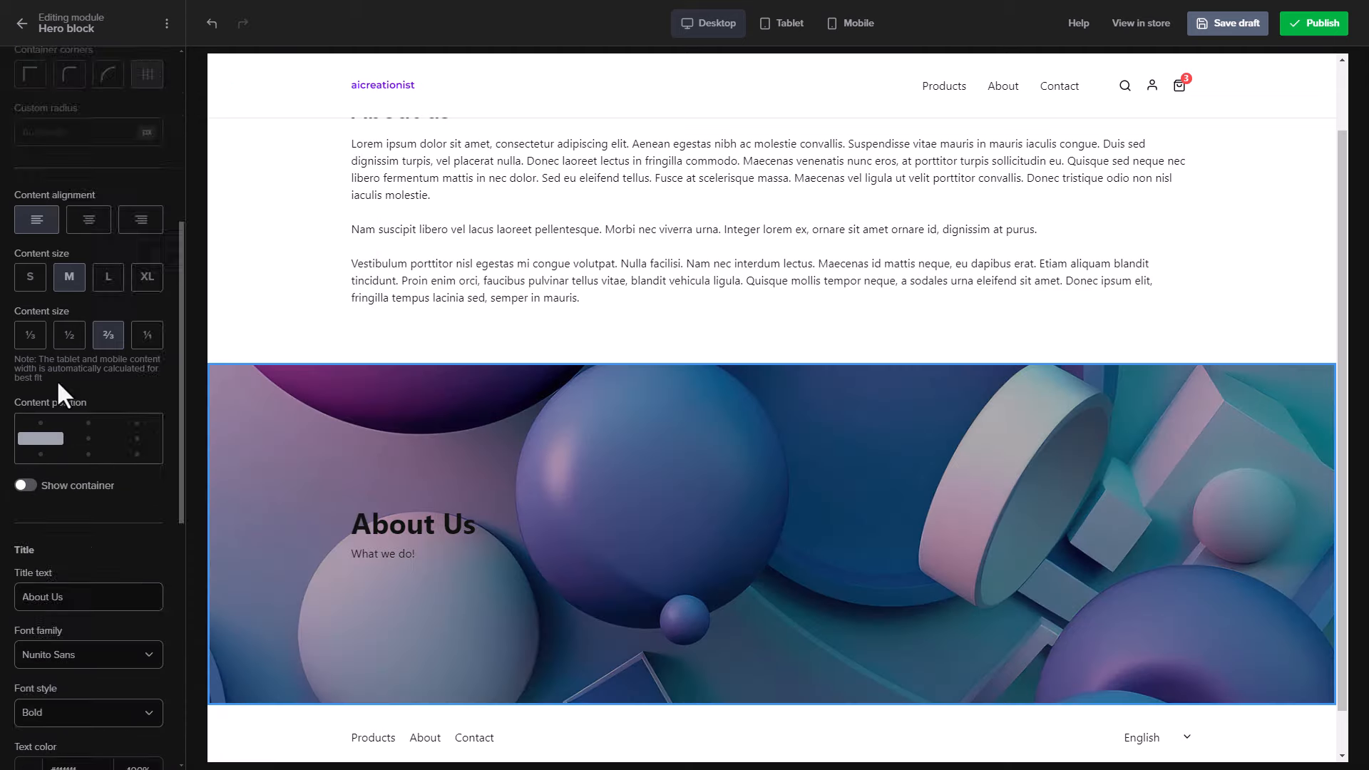
Set the text color of the hero block's title and subtitle to white
{"action": "scroll", "coordinate": [58, 383], "scroll_direction": "down", "scroll_amount": 4}
{"action": "left_click", "coordinate": [28, 485]}
{"action": "left_click_drag", "start_coordinate": [53, 602], "coordinate": [17, 503]}
{"action": "scroll", "coordinate": [144, 531], "scroll_direction": "down", "scroll_amount": 3}
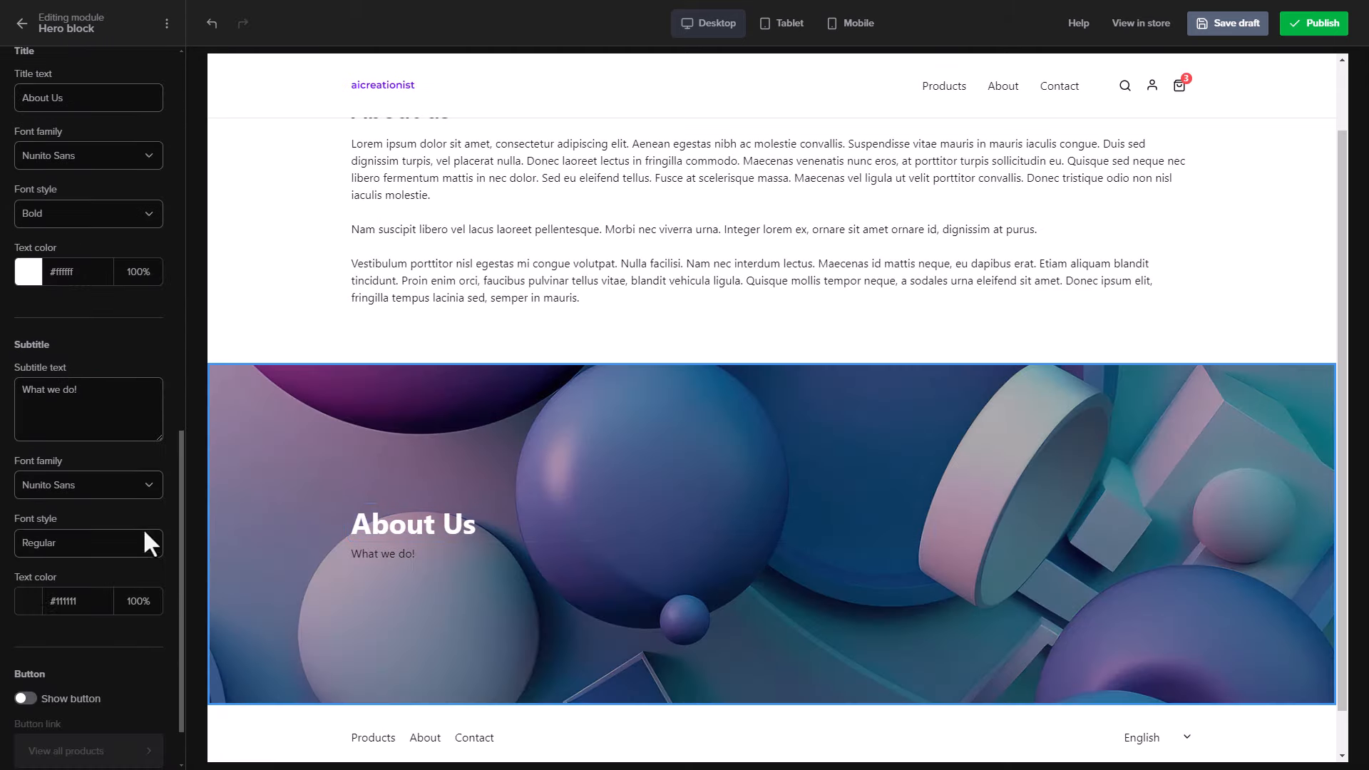
{"action": "left_click", "coordinate": [28, 602]}
{"action": "left_click_drag", "start_coordinate": [54, 685], "coordinate": [15, 596]}
Set the hero block's minimum height to 250 px and move the block above the text panel
{"action": "scroll", "coordinate": [130, 578], "scroll_direction": "up", "scroll_amount": 8}
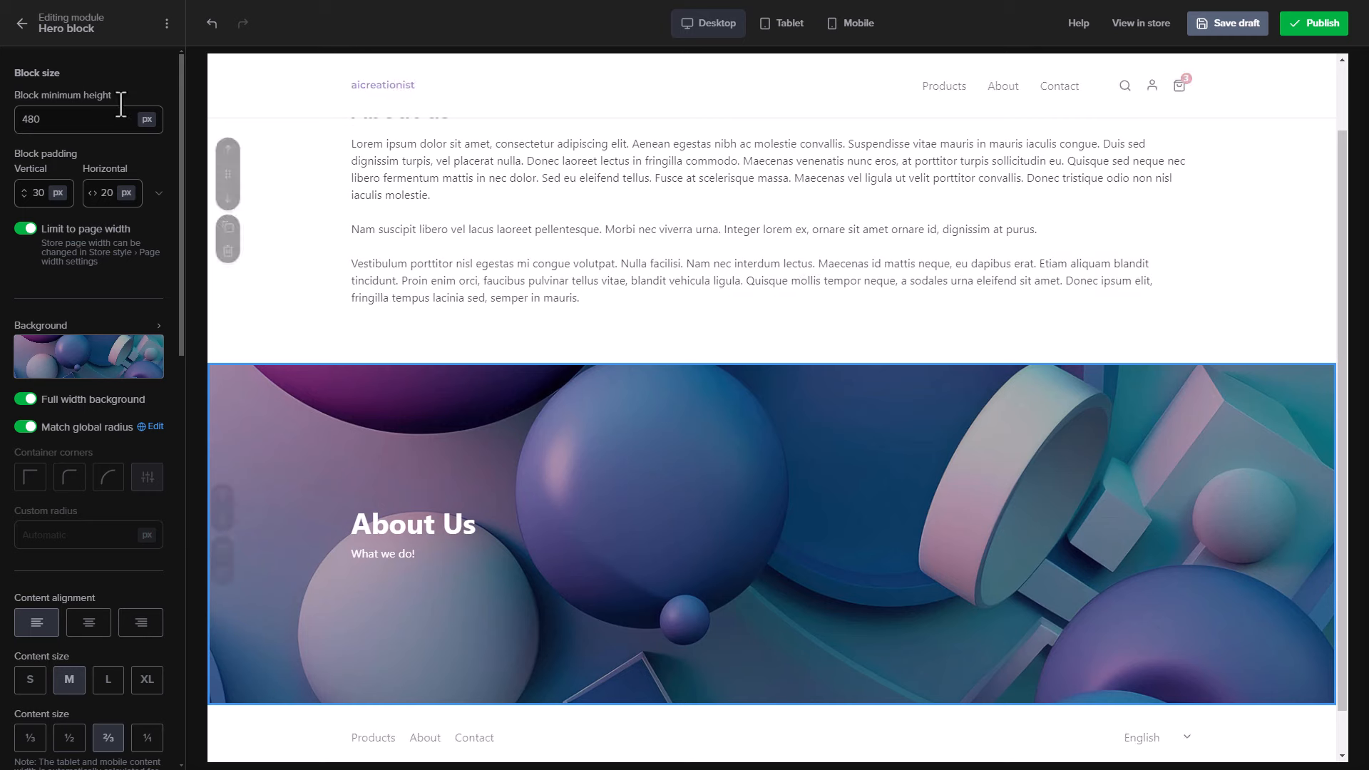
{"action": "left_click_drag", "start_coordinate": [121, 104], "coordinate": [13, 104]}
{"action": "type", "text": "250"}
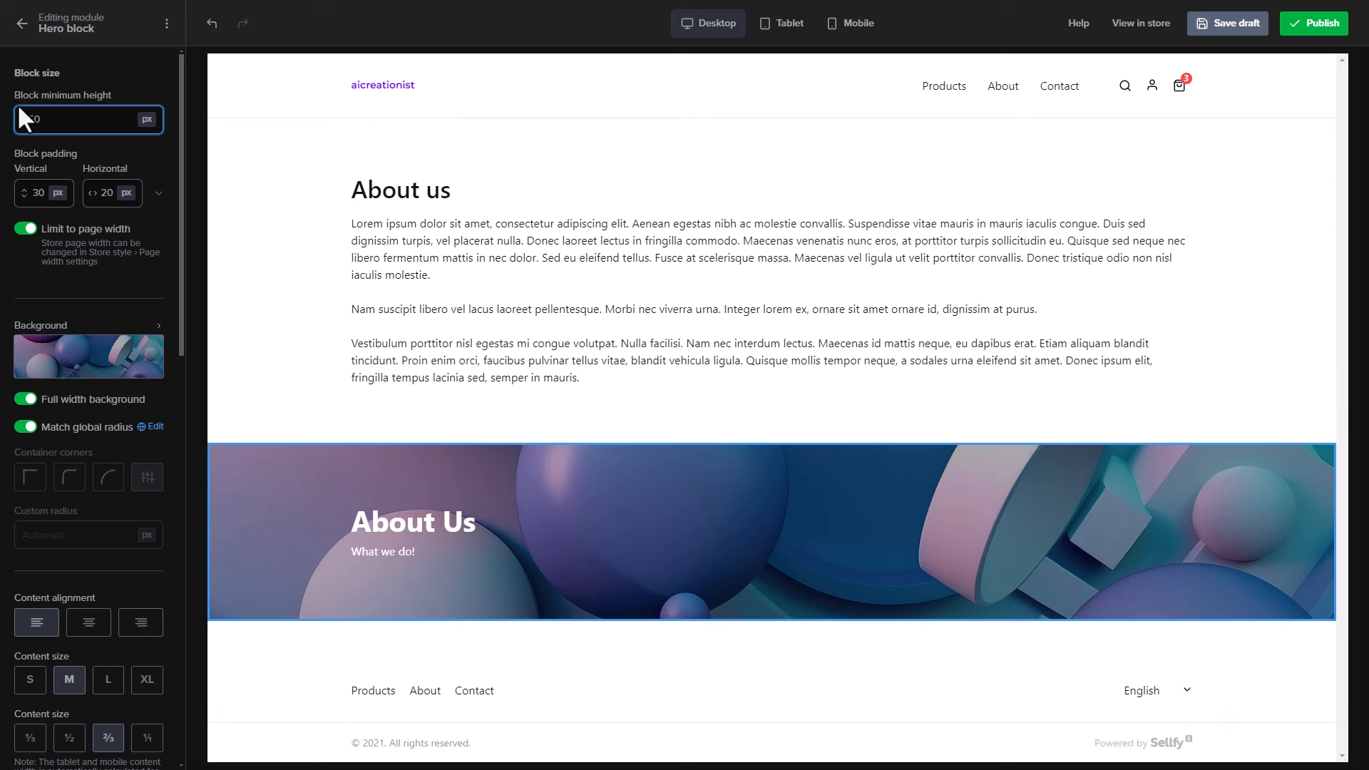
{"action": "left_click", "coordinate": [21, 26]}
{"action": "left_click_drag", "start_coordinate": [27, 346], "coordinate": [27, 303]}
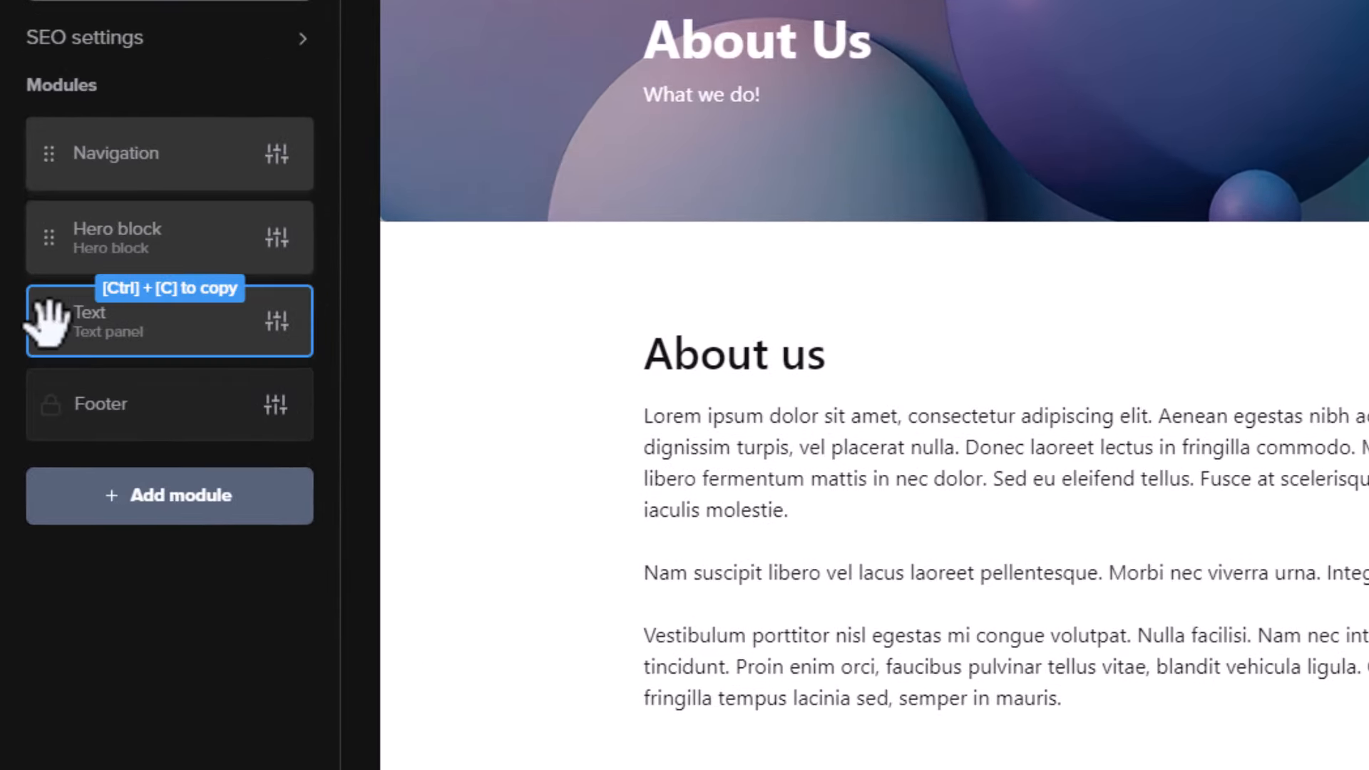
Replace the heading in the About page's text panel with "We sell Ai content!" and save the content
{"action": "left_click", "coordinate": [277, 321]}
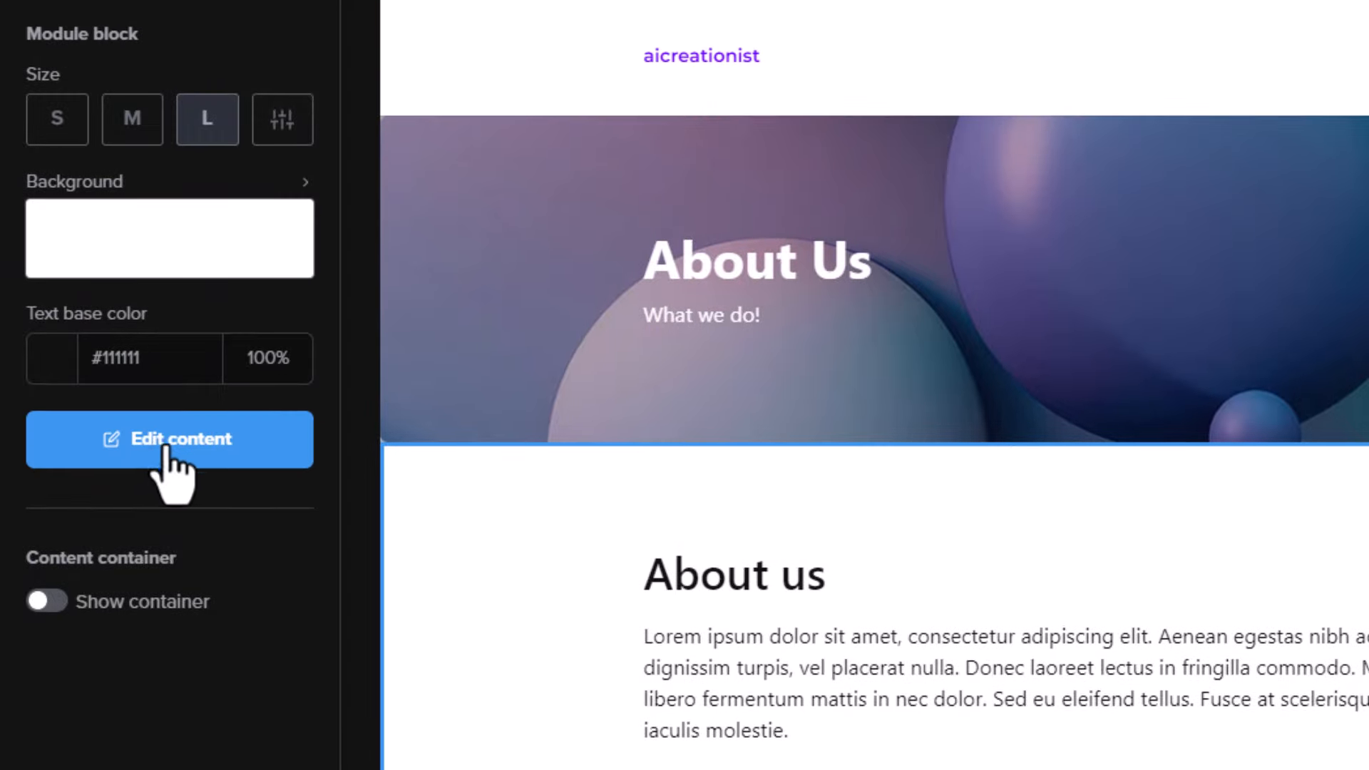
{"action": "left_click", "coordinate": [189, 453]}
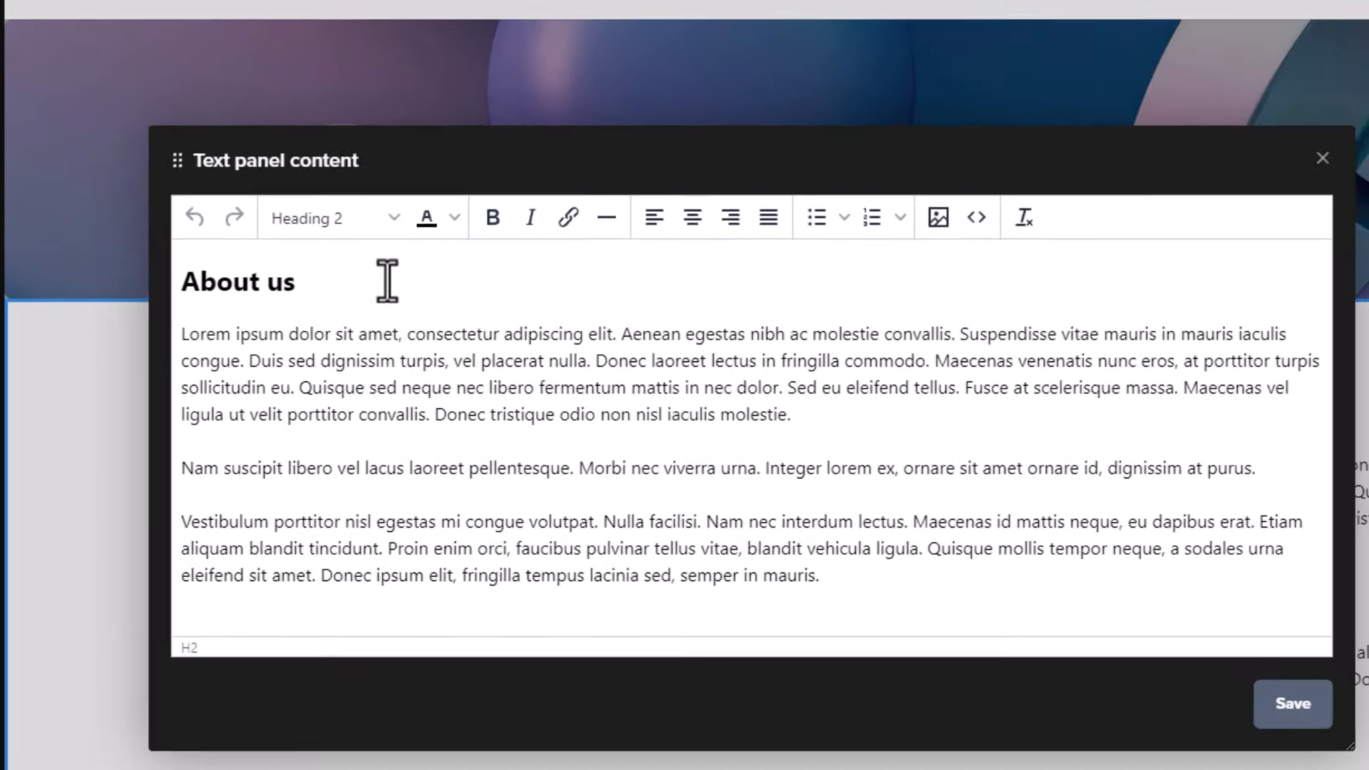
{"action": "left_click_drag", "start_coordinate": [763, 408], "coordinate": [427, 432]}
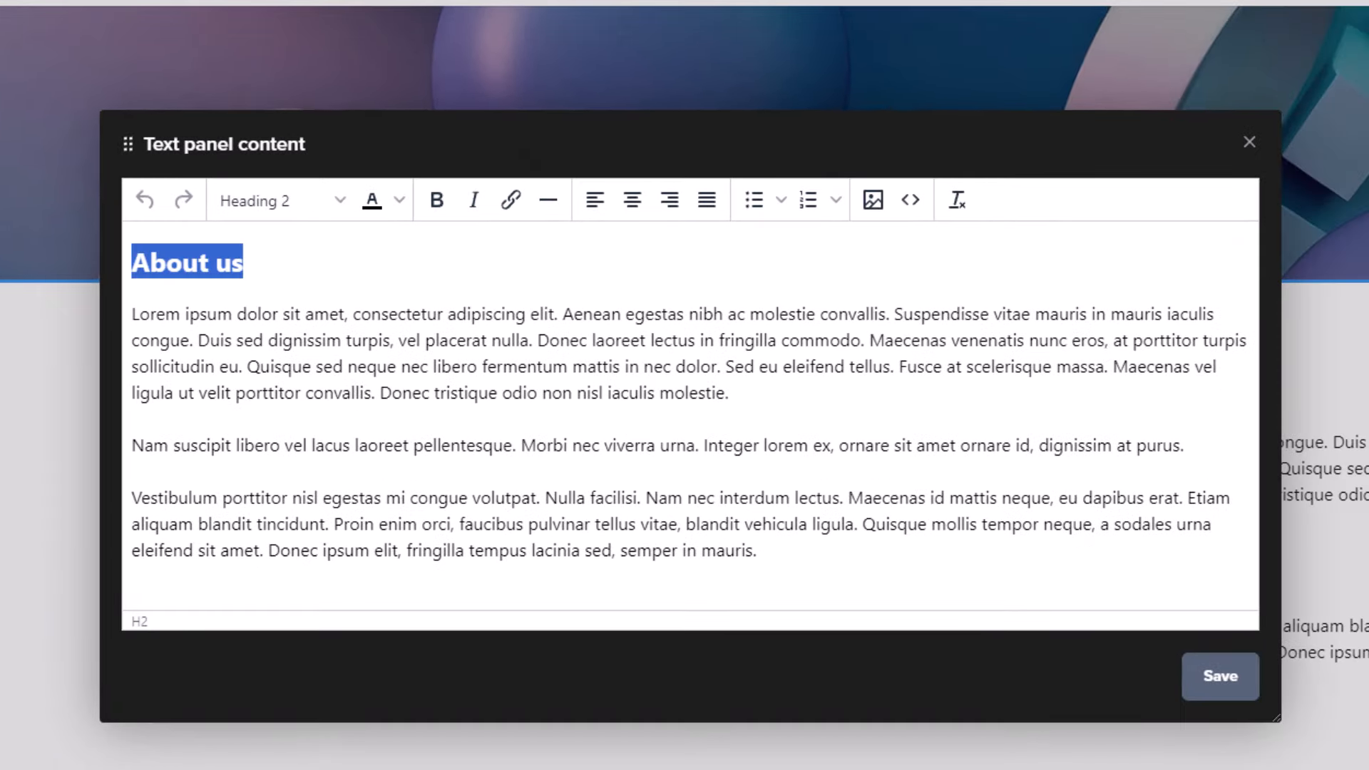
{"action": "left_click", "coordinate": [297, 268]}
{"action": "key", "text": "shift+Home"}
{"action": "key", "text": "BackSpace"}
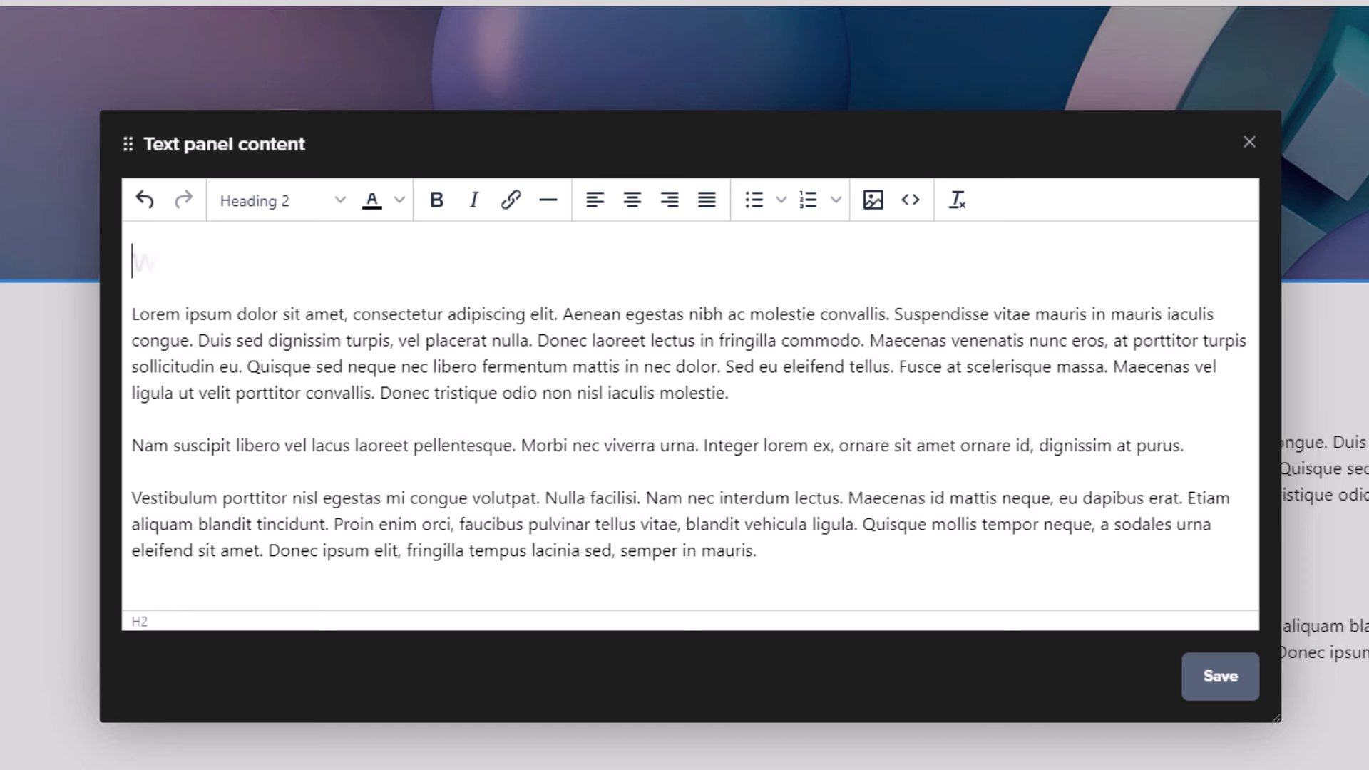
{"action": "type", "text": "We sell Ai content!"}
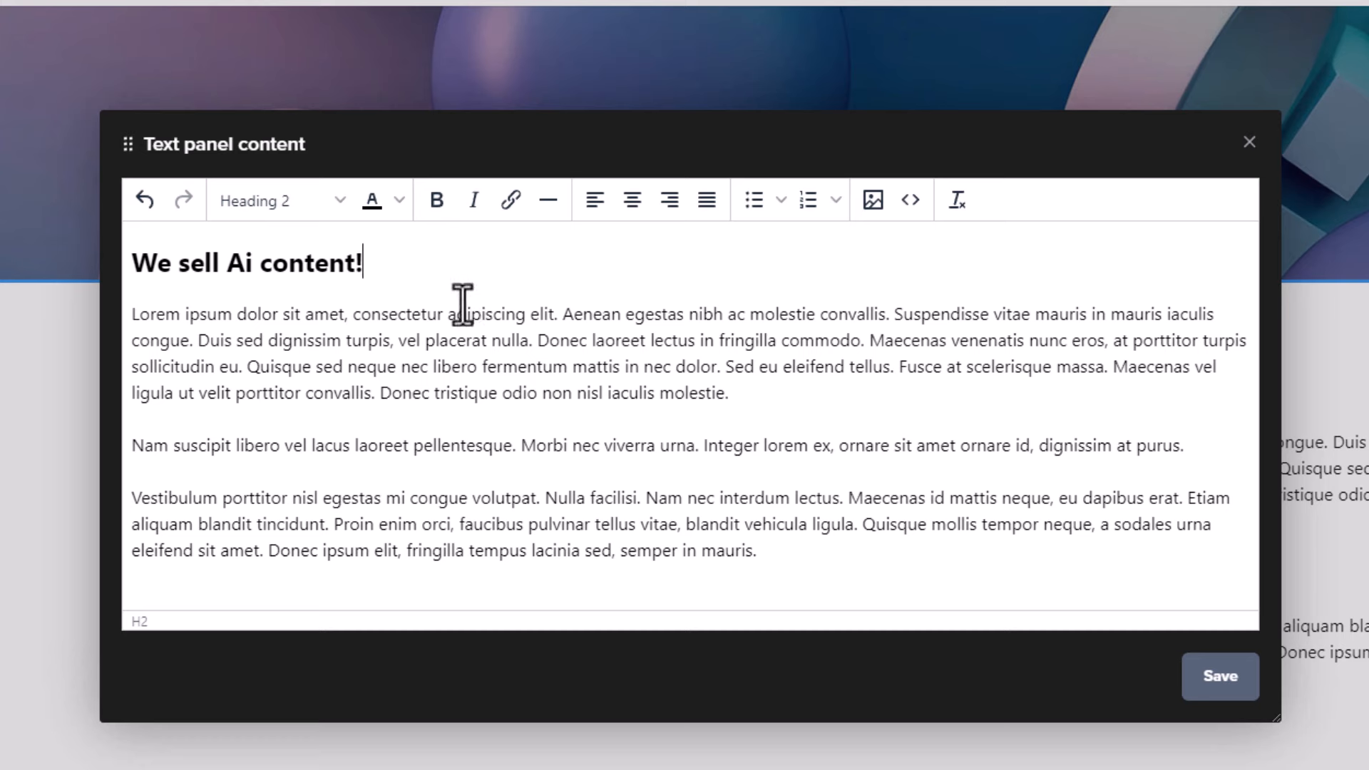
{"action": "left_click_drag", "start_coordinate": [462, 305], "coordinate": [684, 550]}
{"action": "left_click", "coordinate": [792, 549]}
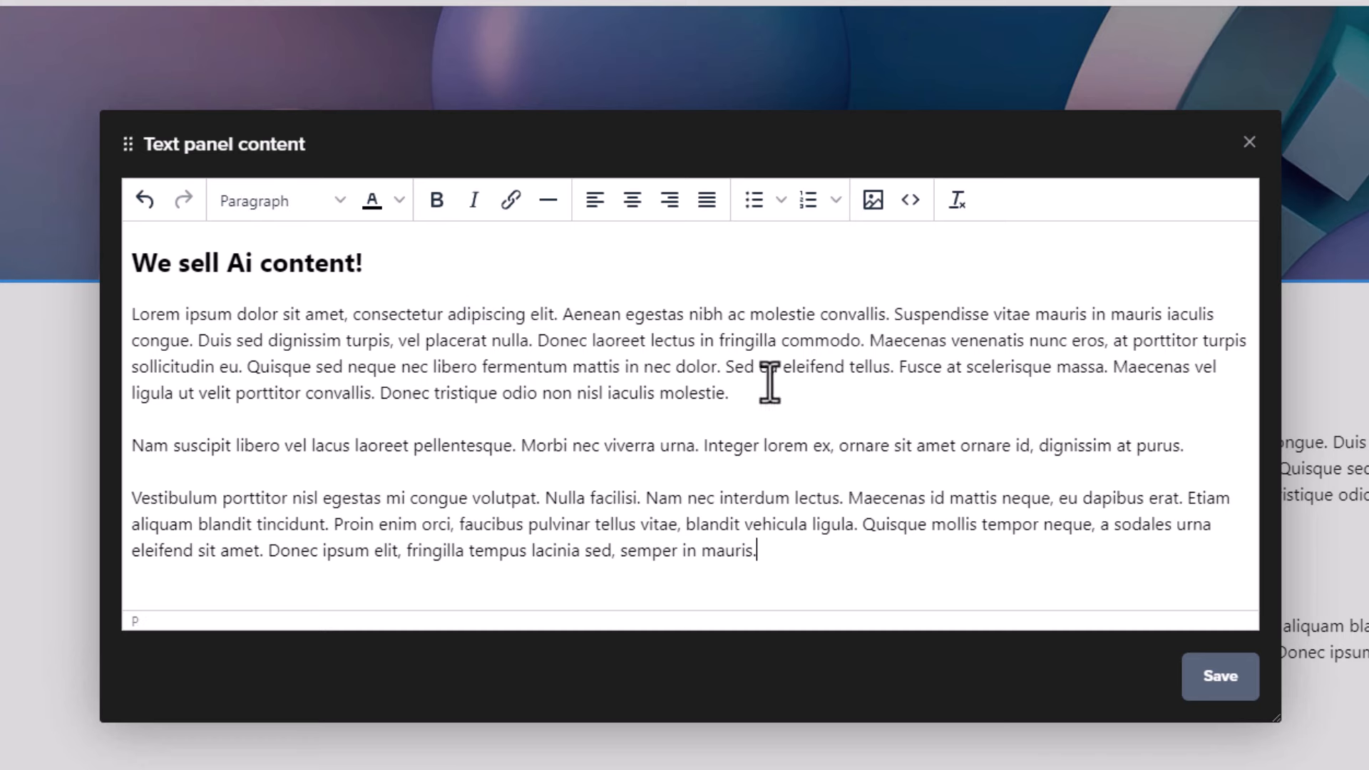
{"action": "left_click", "coordinate": [1195, 677]}
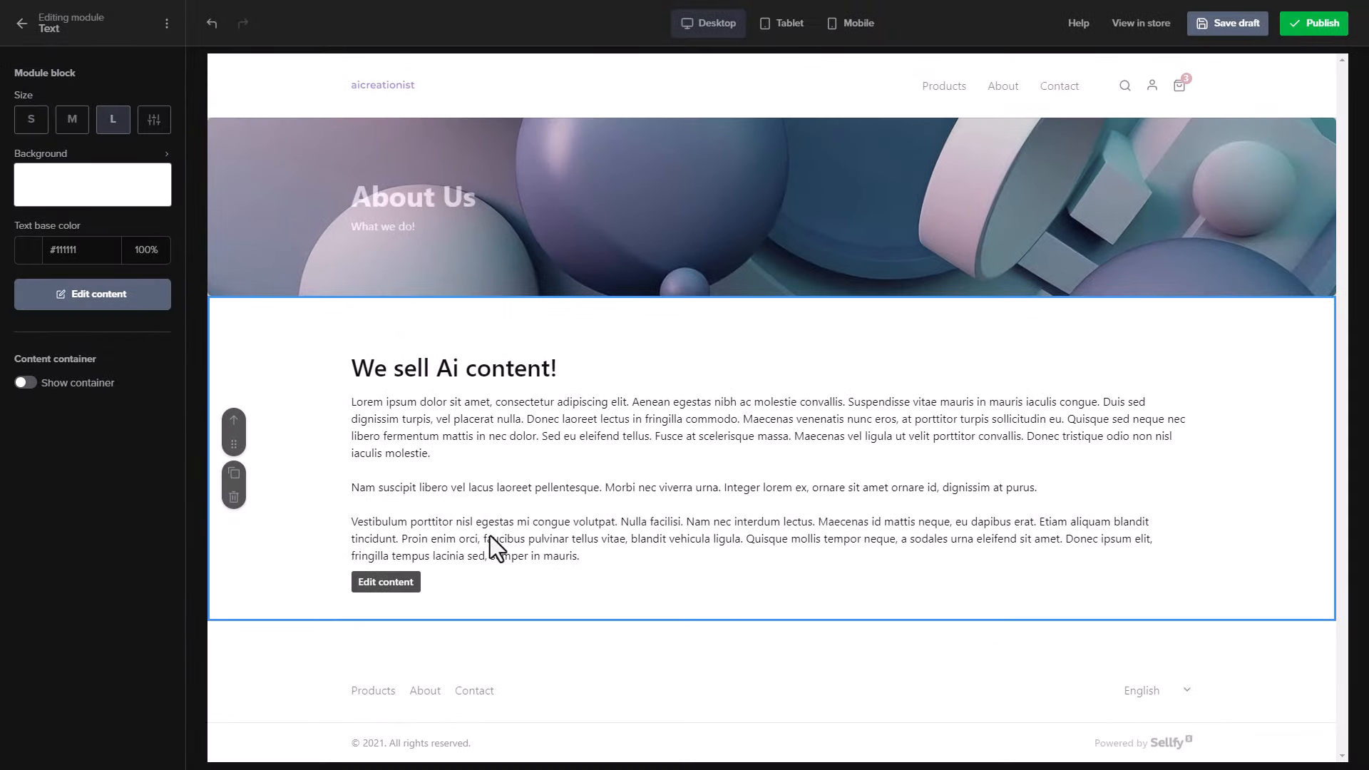
Go back to the store customizer overview, check the Home page preview, and publish the store design
{"action": "left_click", "coordinate": [22, 23]}
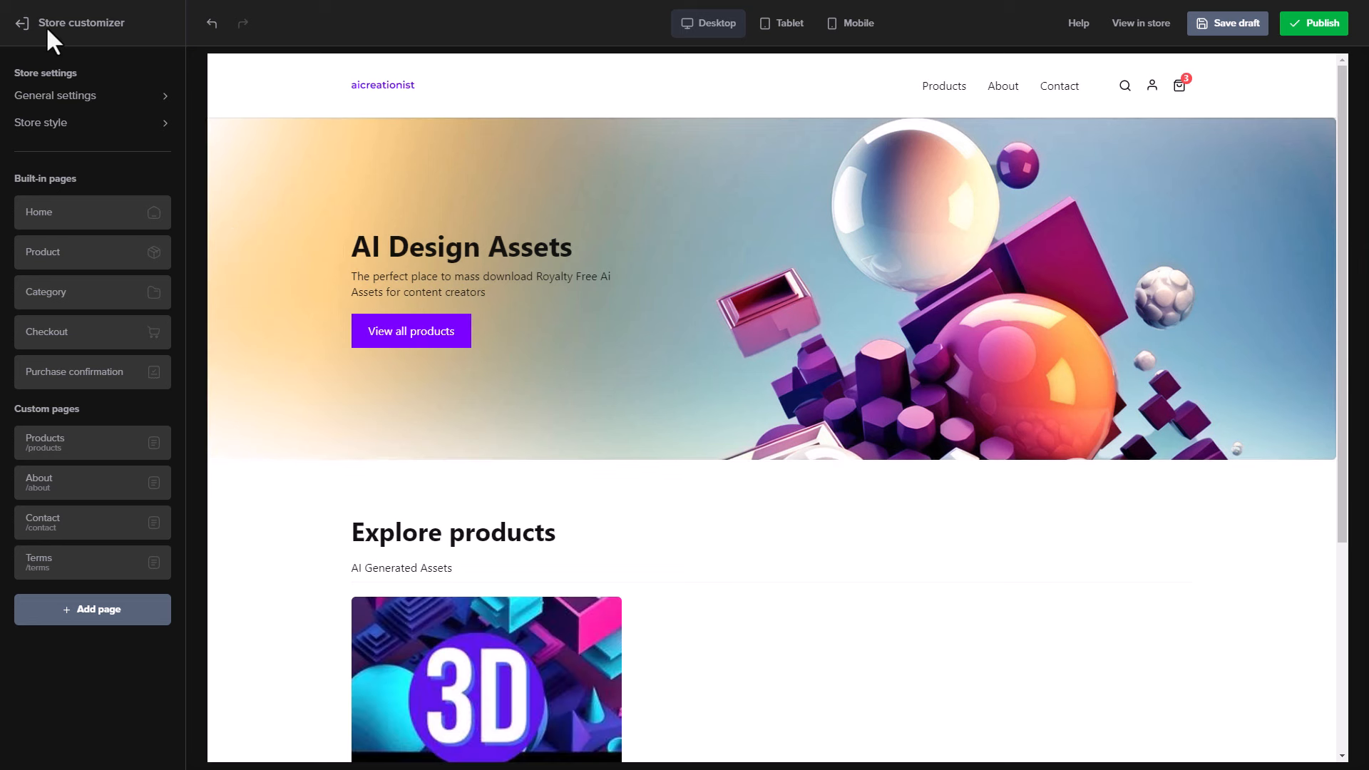
{"action": "scroll", "coordinate": [819, 373], "scroll_direction": "down", "scroll_amount": 4}
{"action": "scroll", "coordinate": [621, 580], "scroll_direction": "up", "scroll_amount": 4}
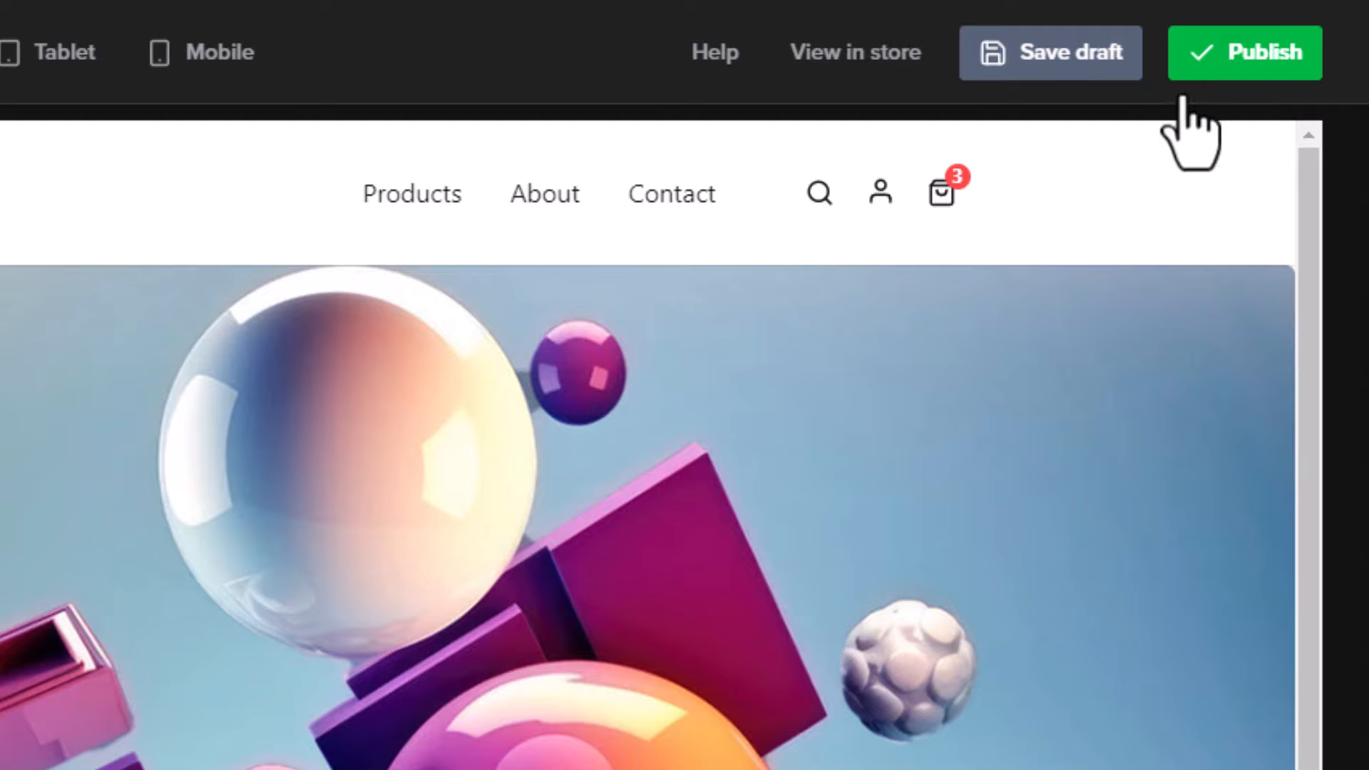
{"action": "left_click", "coordinate": [1258, 51]}
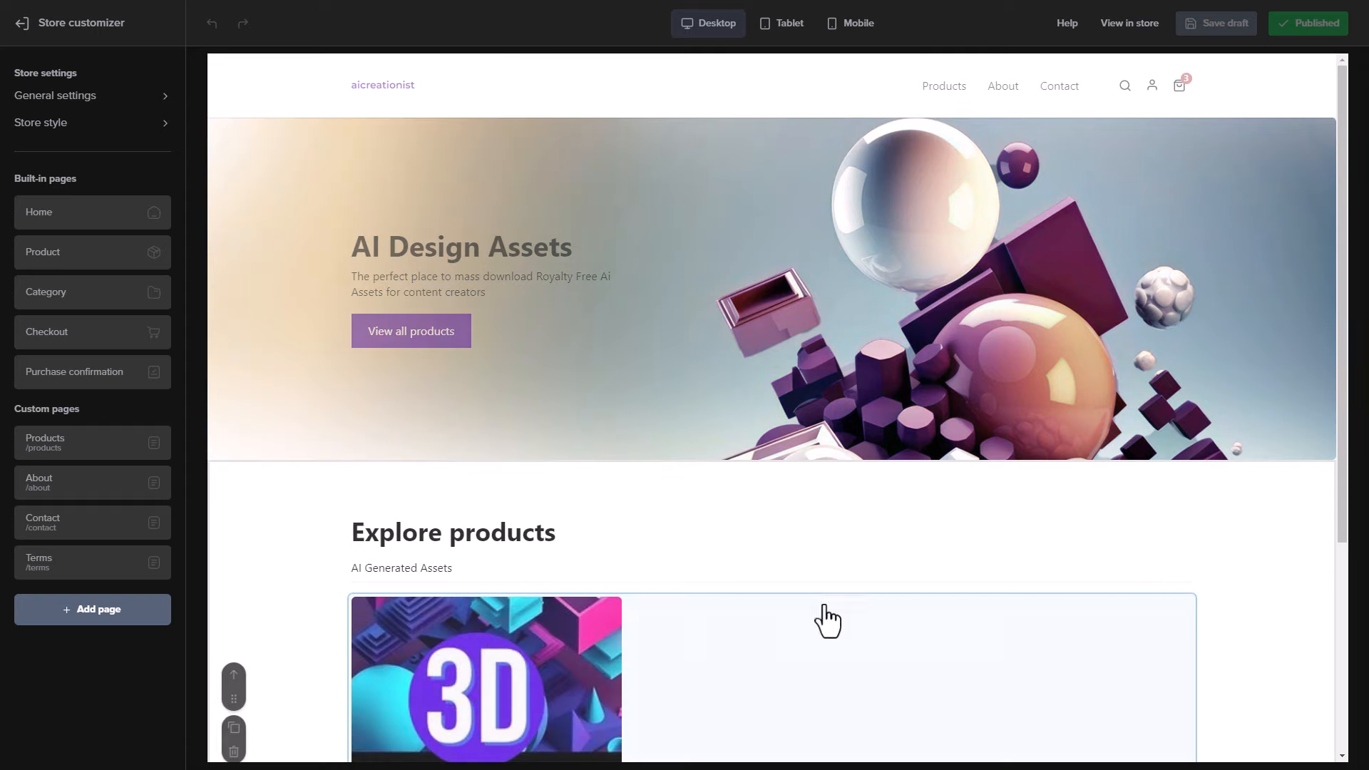
Leave the store customizer and open the payment gateway settings from the dashboard's setup checklist
{"action": "left_click", "coordinate": [23, 29]}
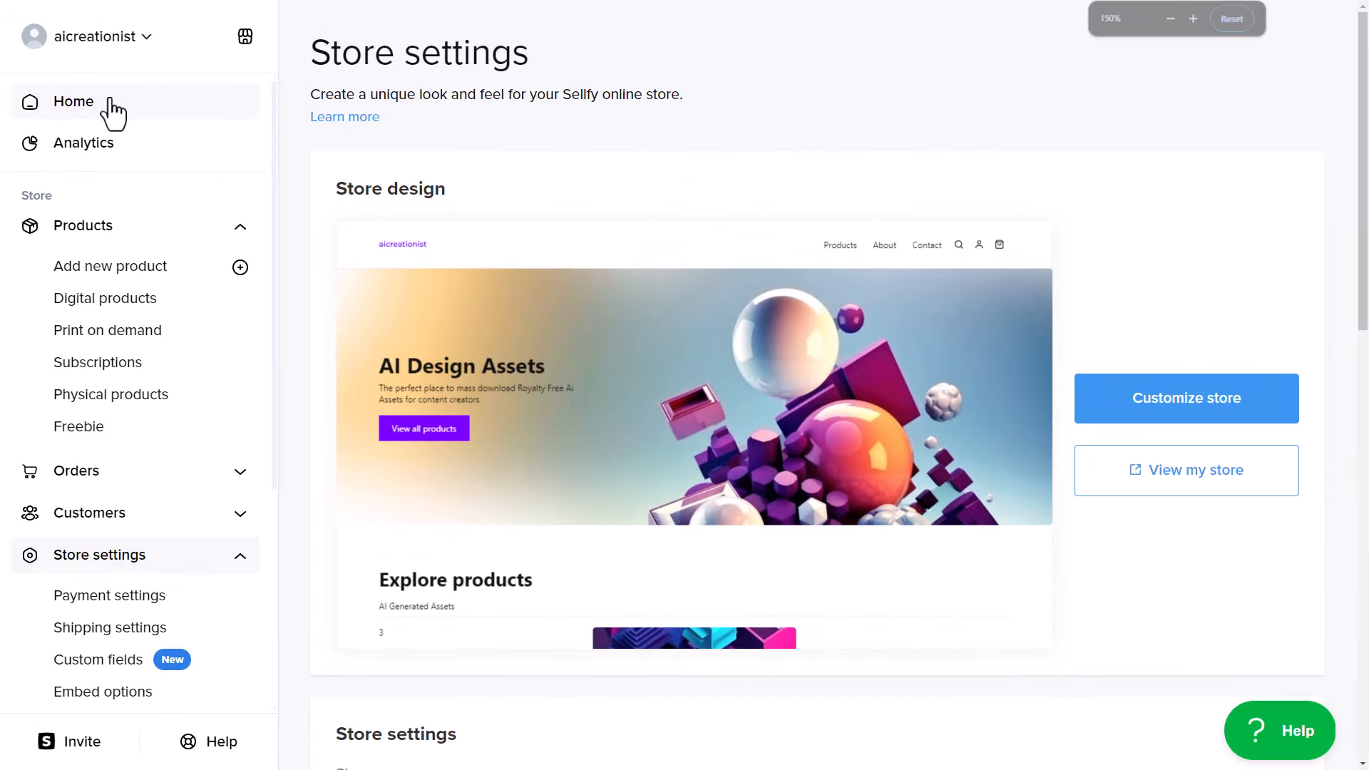
{"action": "left_click", "coordinate": [111, 101]}
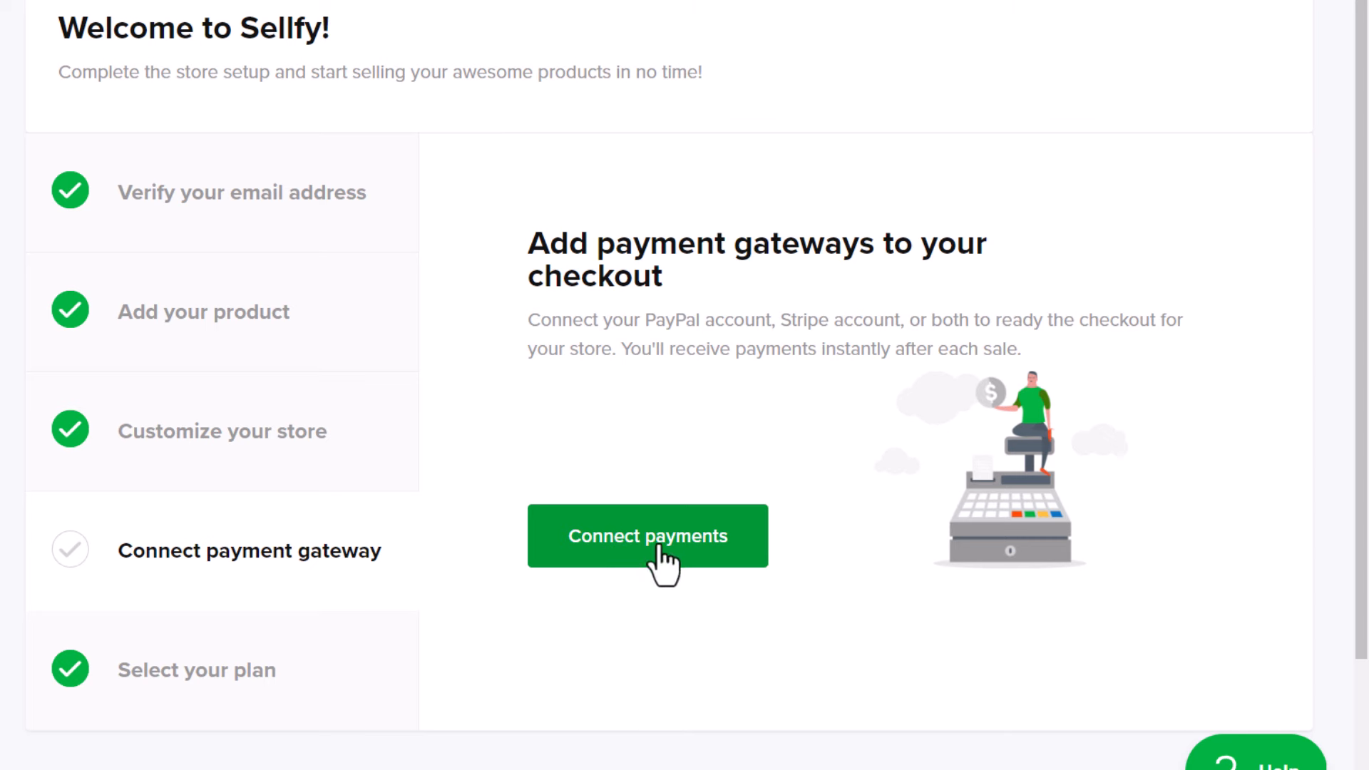
{"action": "left_click", "coordinate": [619, 503]}
Connect the existing Stripe account to the store as a payment gateway
{"action": "scroll", "coordinate": [474, 428], "scroll_direction": "down", "scroll_amount": 4}
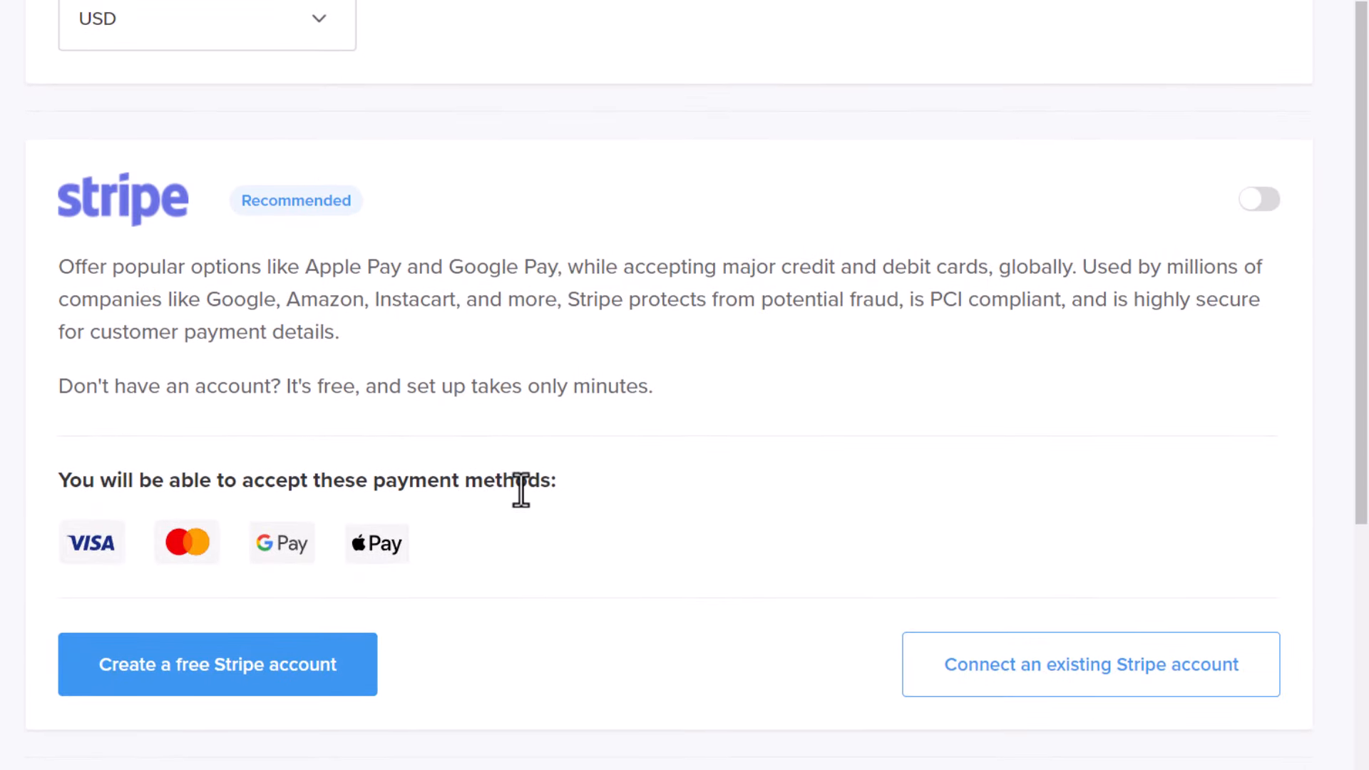
{"action": "scroll", "coordinate": [529, 487], "scroll_direction": "down", "scroll_amount": 3}
{"action": "scroll", "coordinate": [614, 641], "scroll_direction": "up", "scroll_amount": 2}
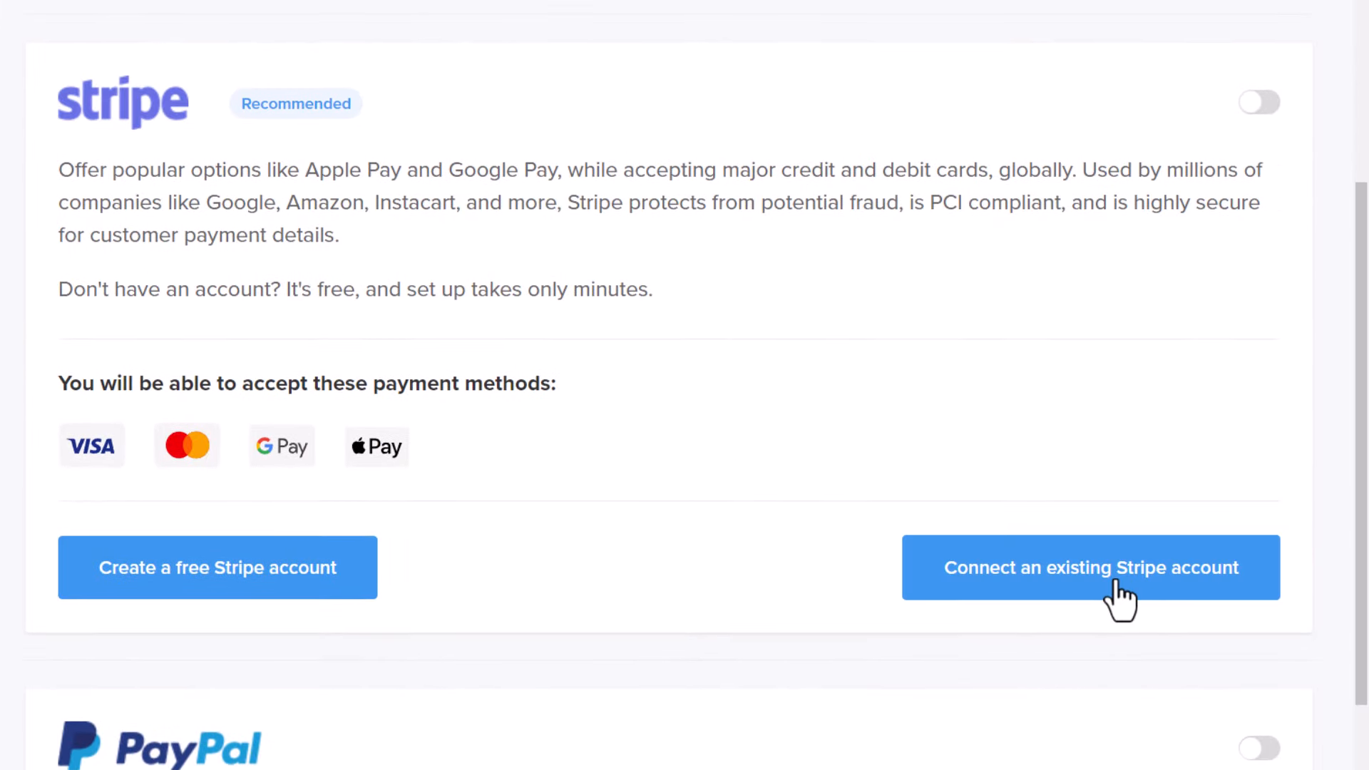
{"action": "left_click", "coordinate": [1123, 592]}
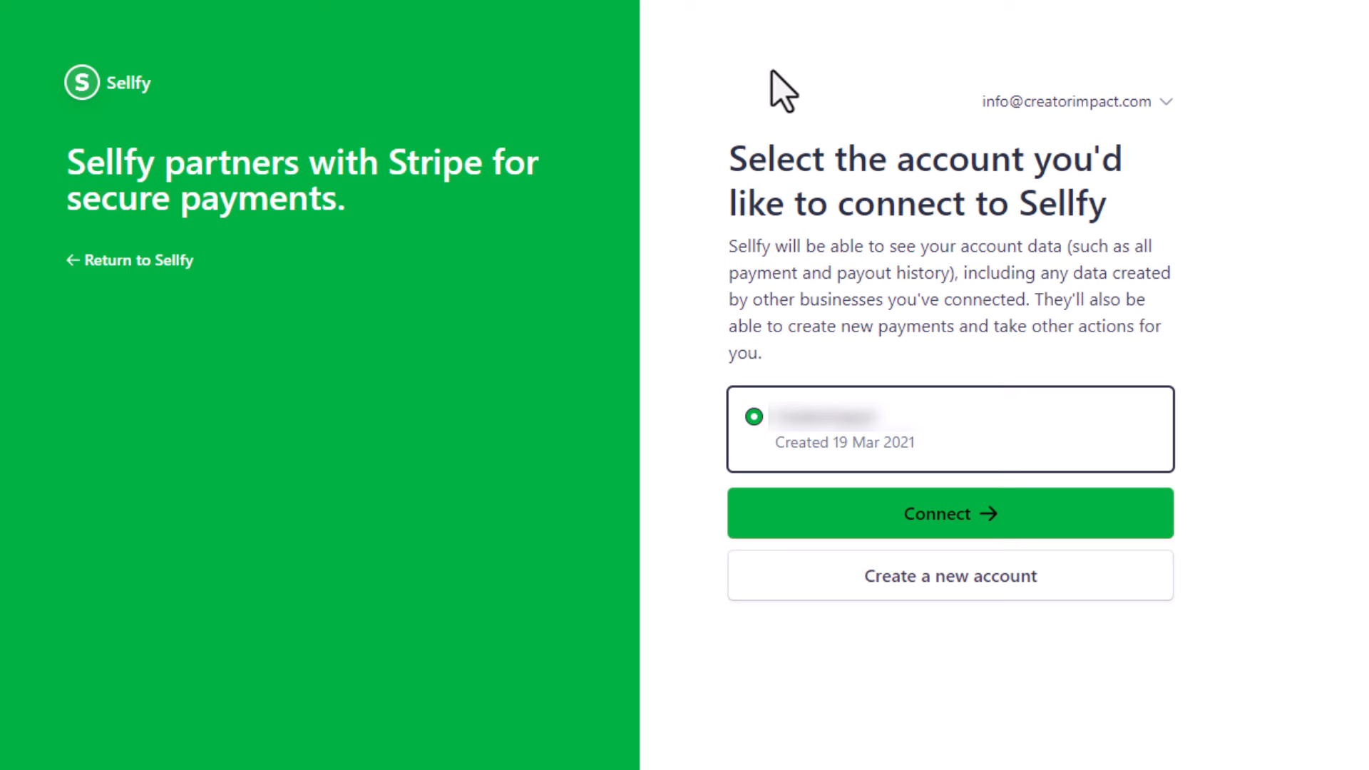
{"action": "left_click", "coordinate": [1006, 514]}
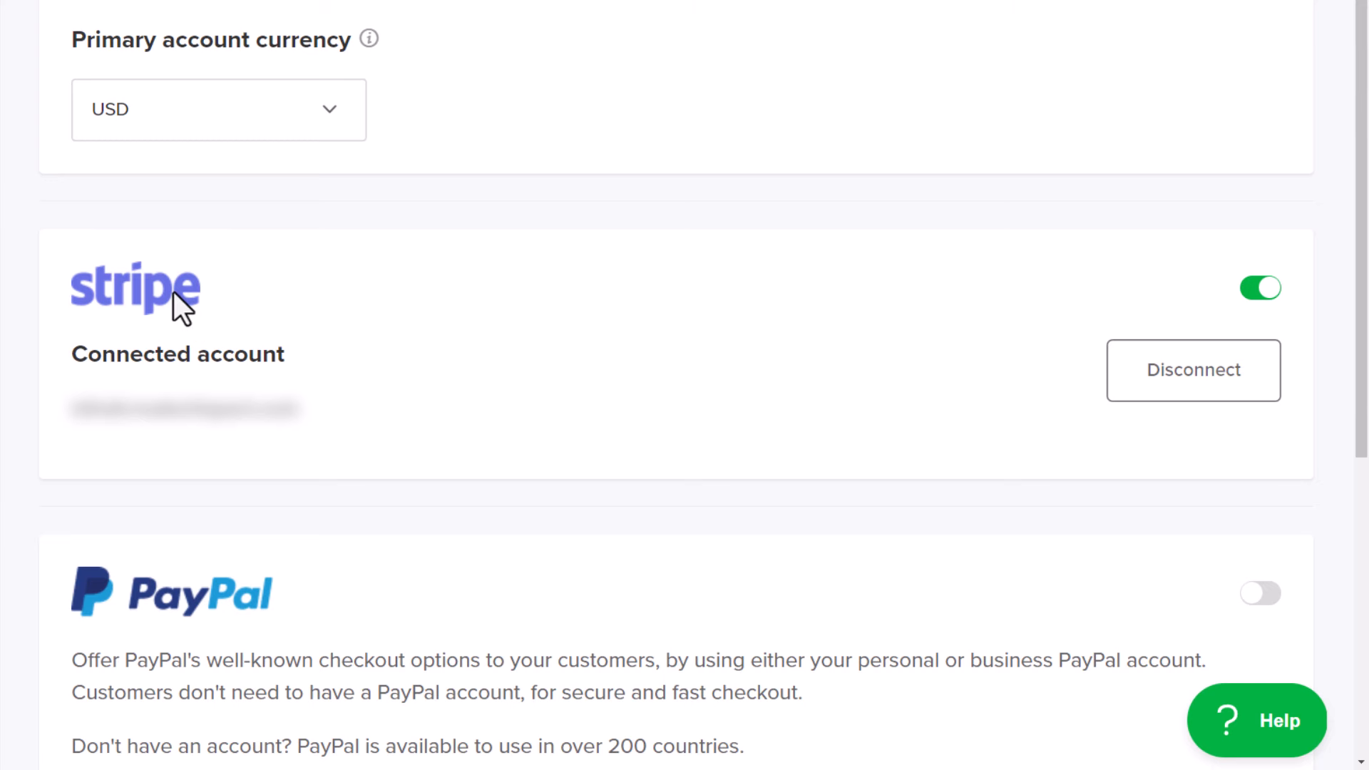
{"action": "scroll", "coordinate": [174, 293], "scroll_direction": "down", "scroll_amount": 5}
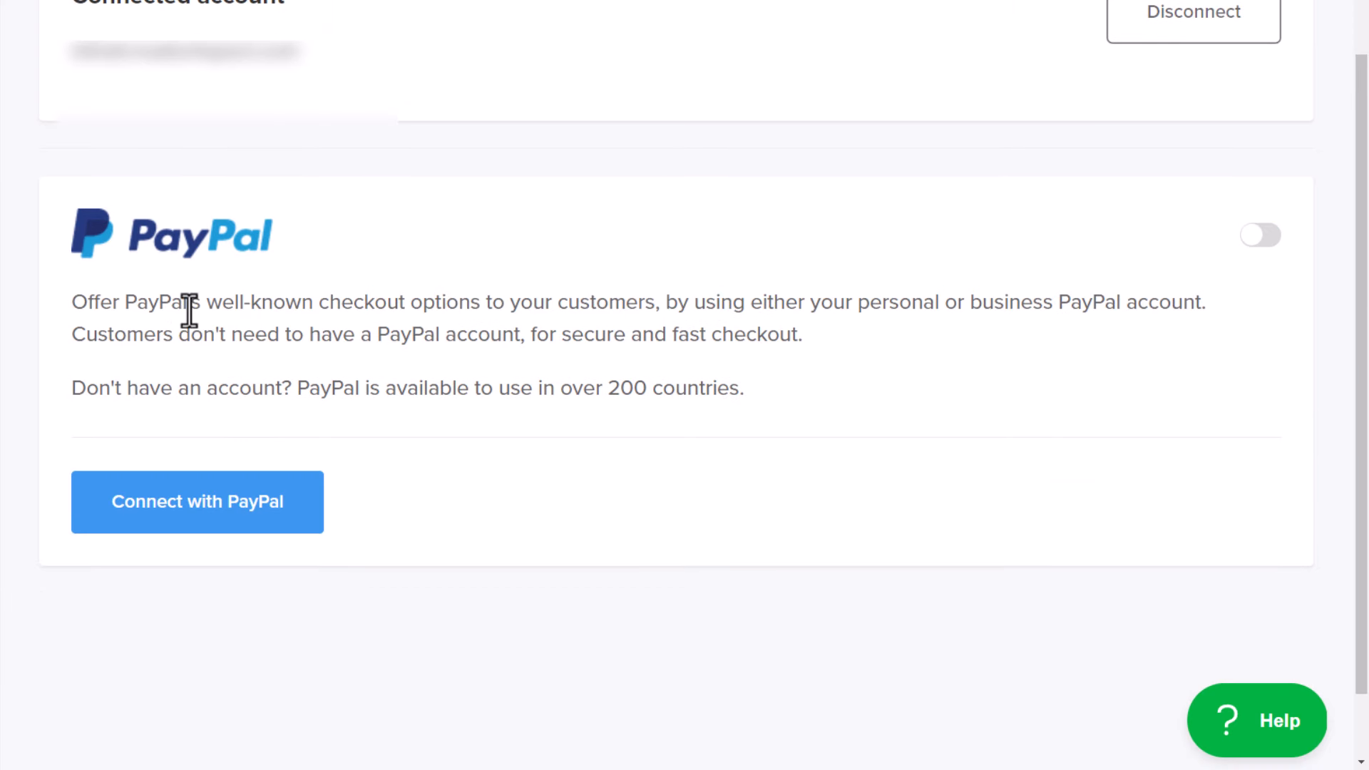
Connect the existing PayPal account as a payment gateway, signing in with the account's e-mail and password and granting Sellfy permission
{"action": "left_click", "coordinate": [235, 517]}
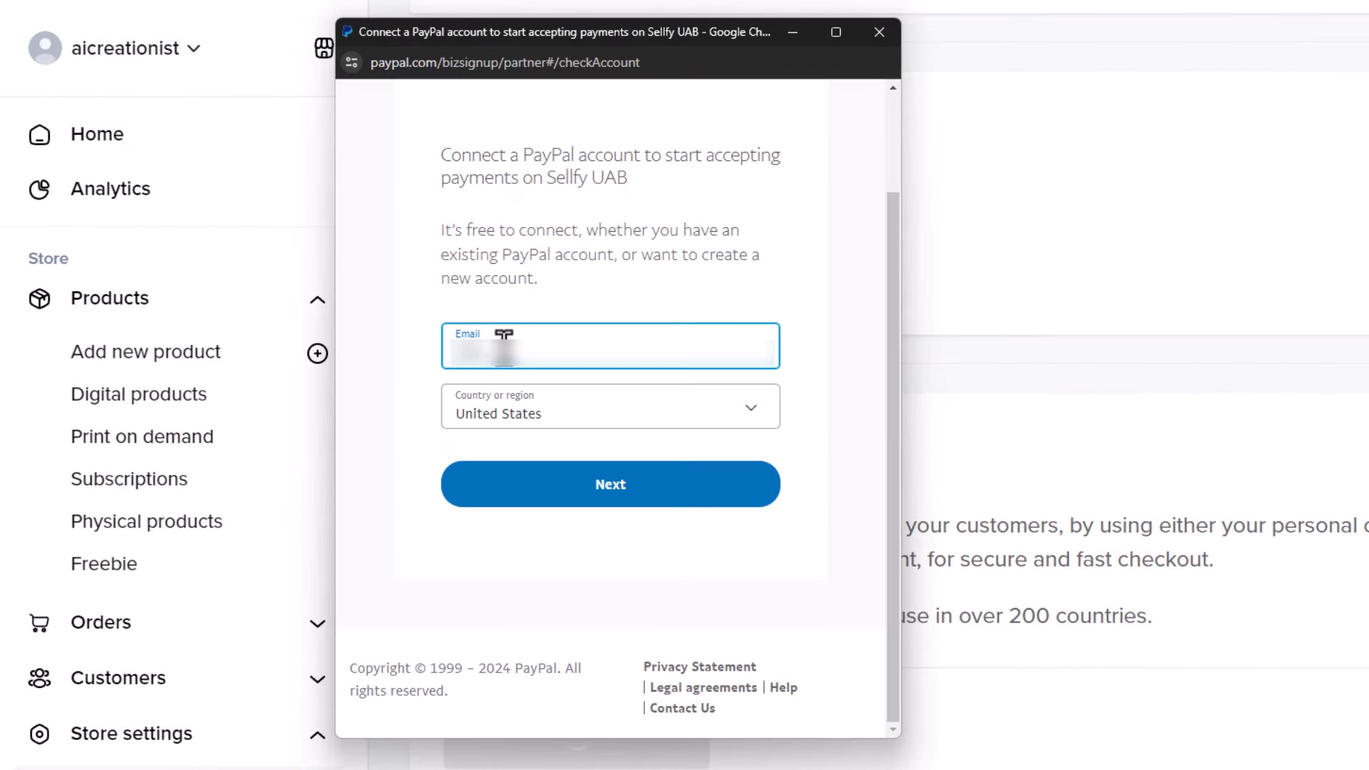
{"action": "key", "text": "Return"}
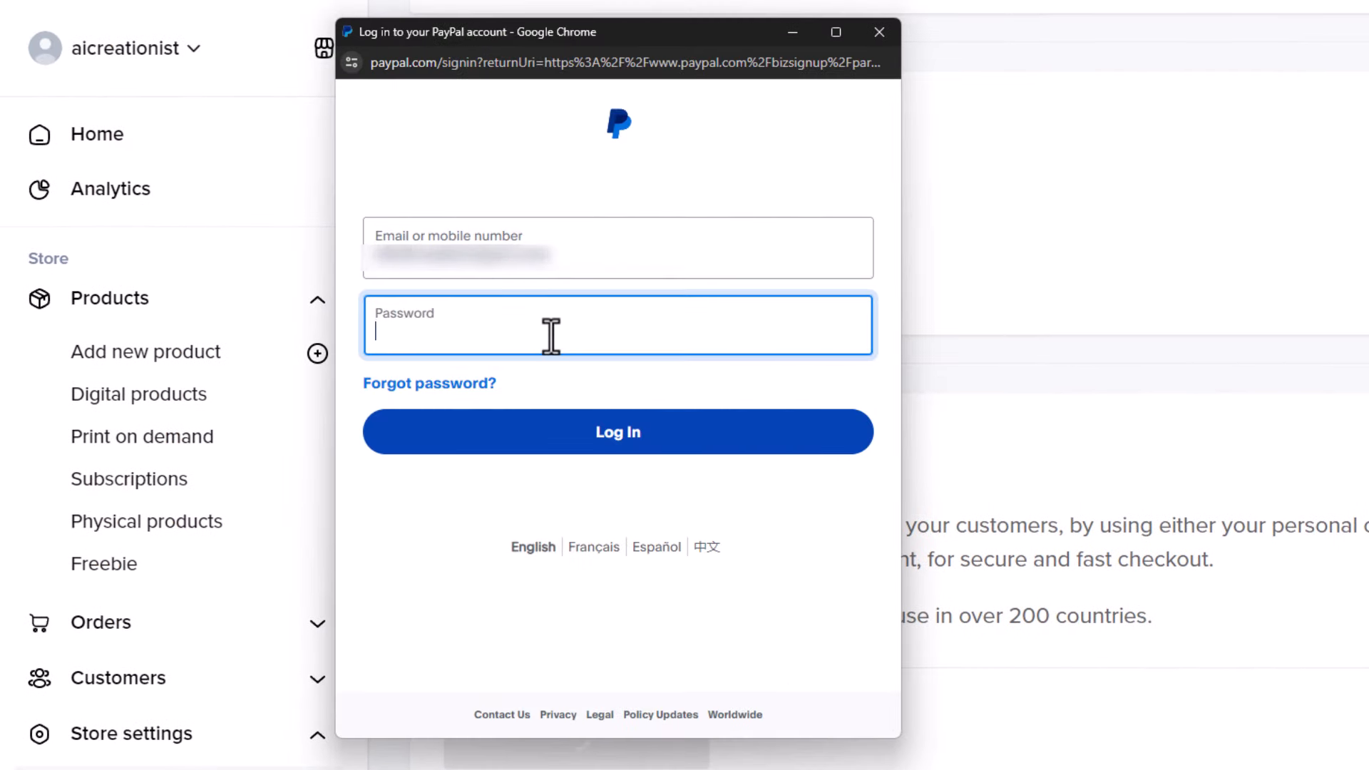
{"action": "key", "text": "Return"}
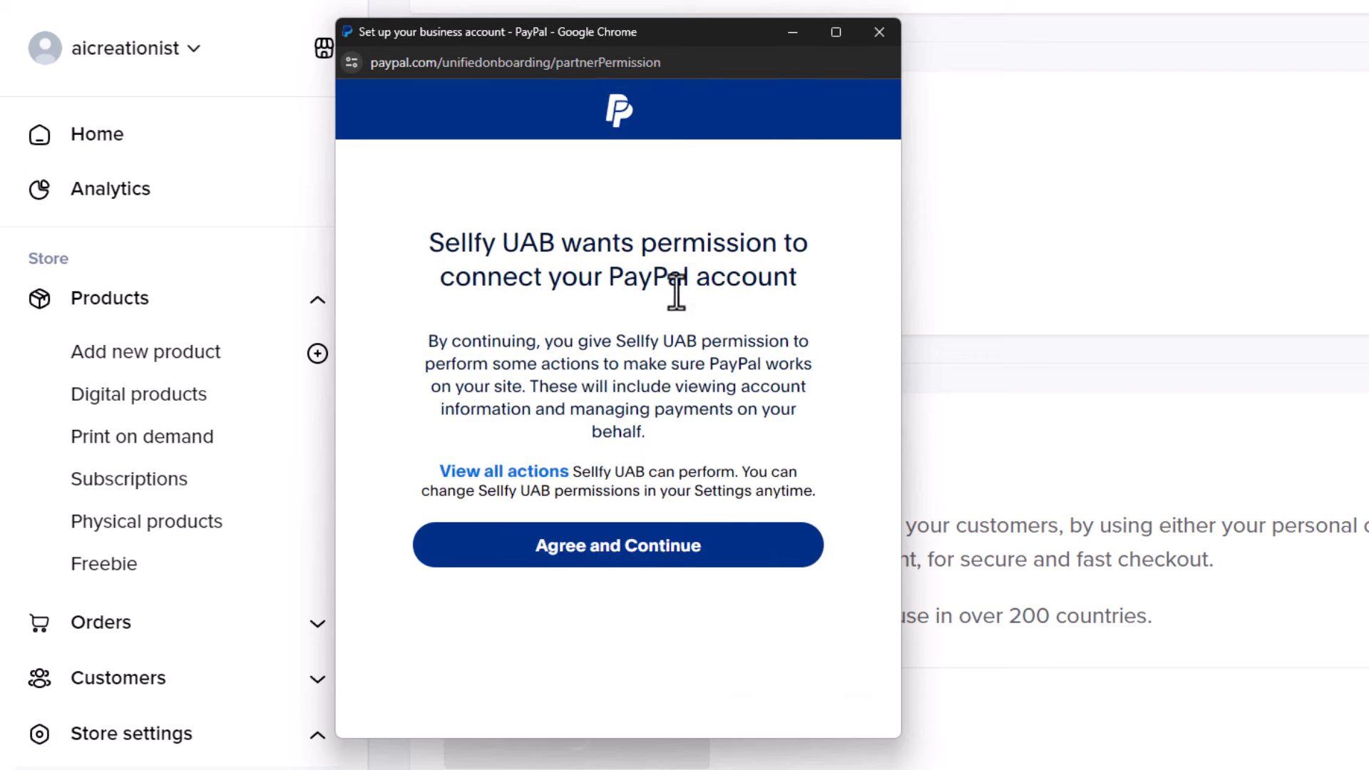
{"action": "left_click", "coordinate": [626, 547]}
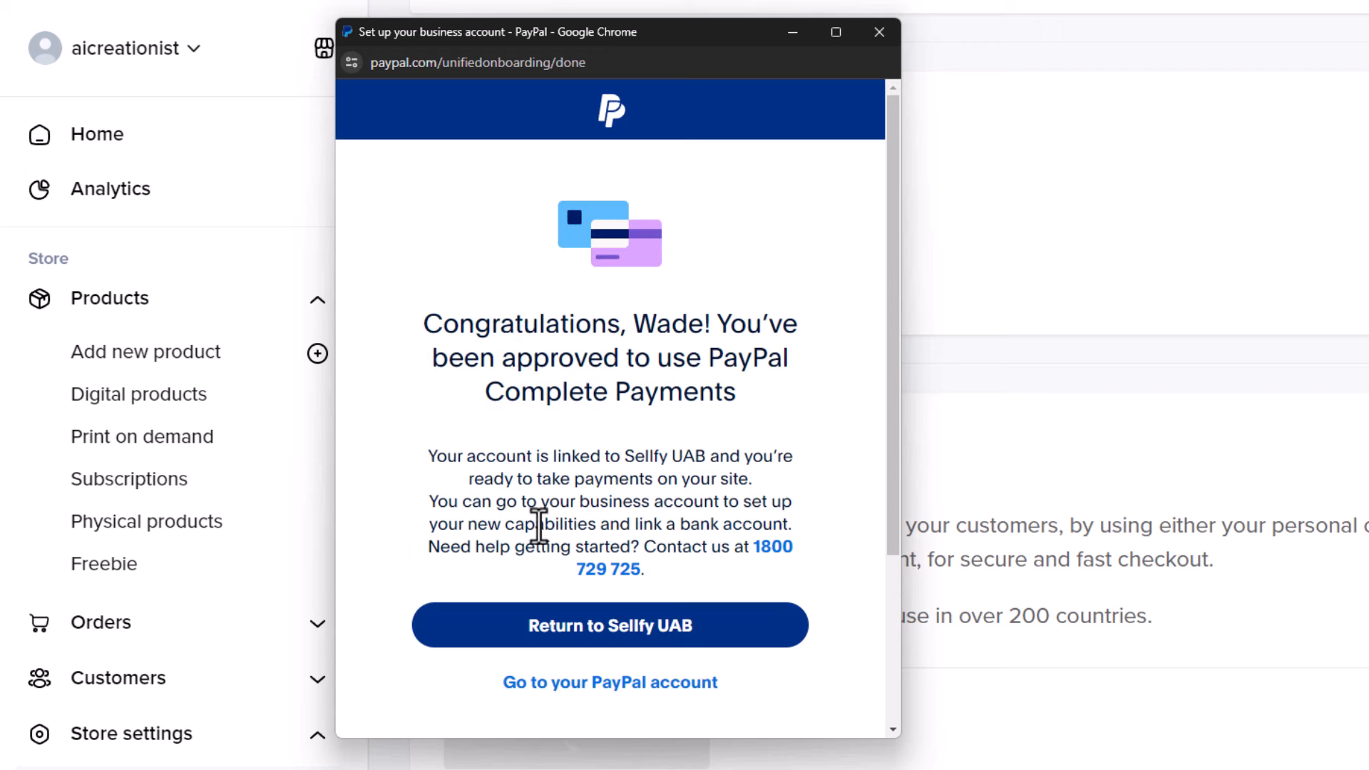
{"action": "left_click", "coordinate": [649, 627]}
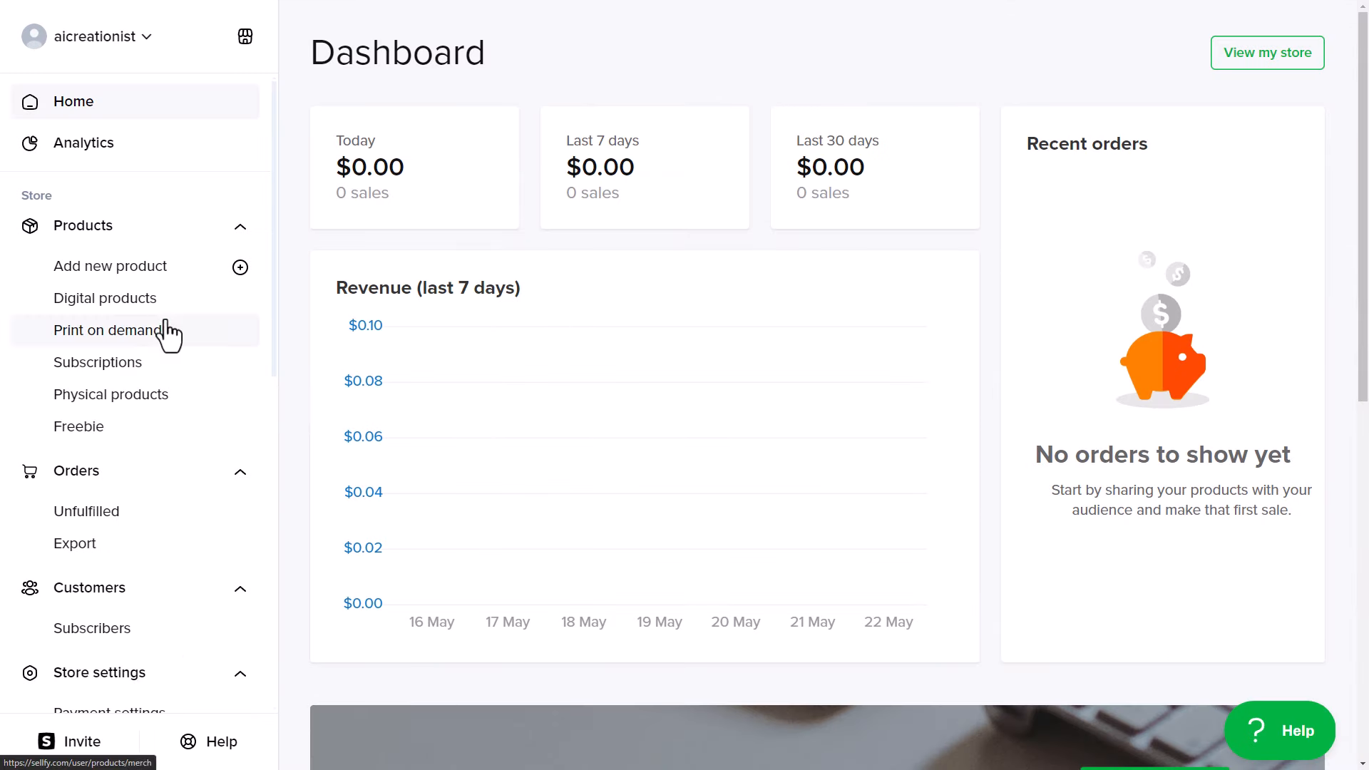
Open the store's custom fields settings, look over the product fields, and return to the checkout fields
{"action": "scroll", "coordinate": [161, 281], "scroll_direction": "down", "scroll_amount": 3}
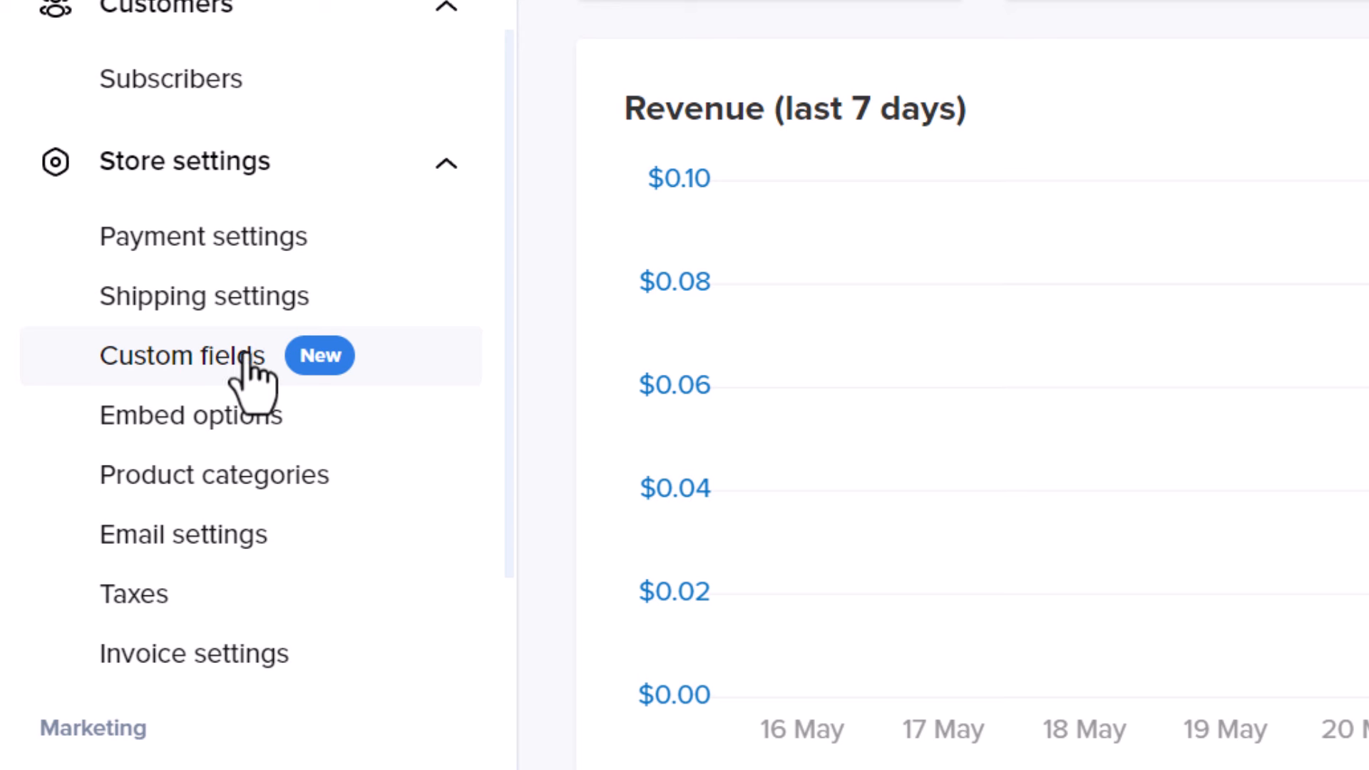
{"action": "left_click", "coordinate": [170, 367]}
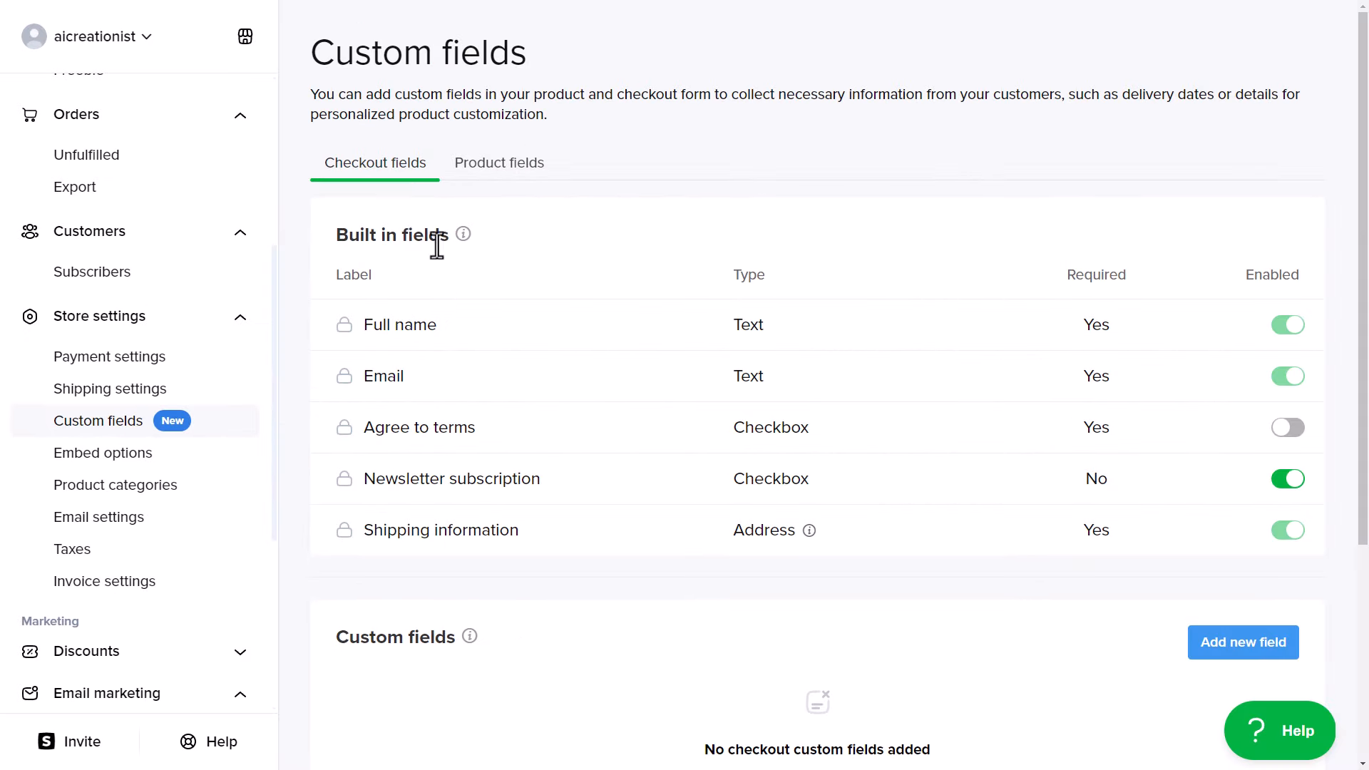
{"action": "left_click", "coordinate": [494, 165]}
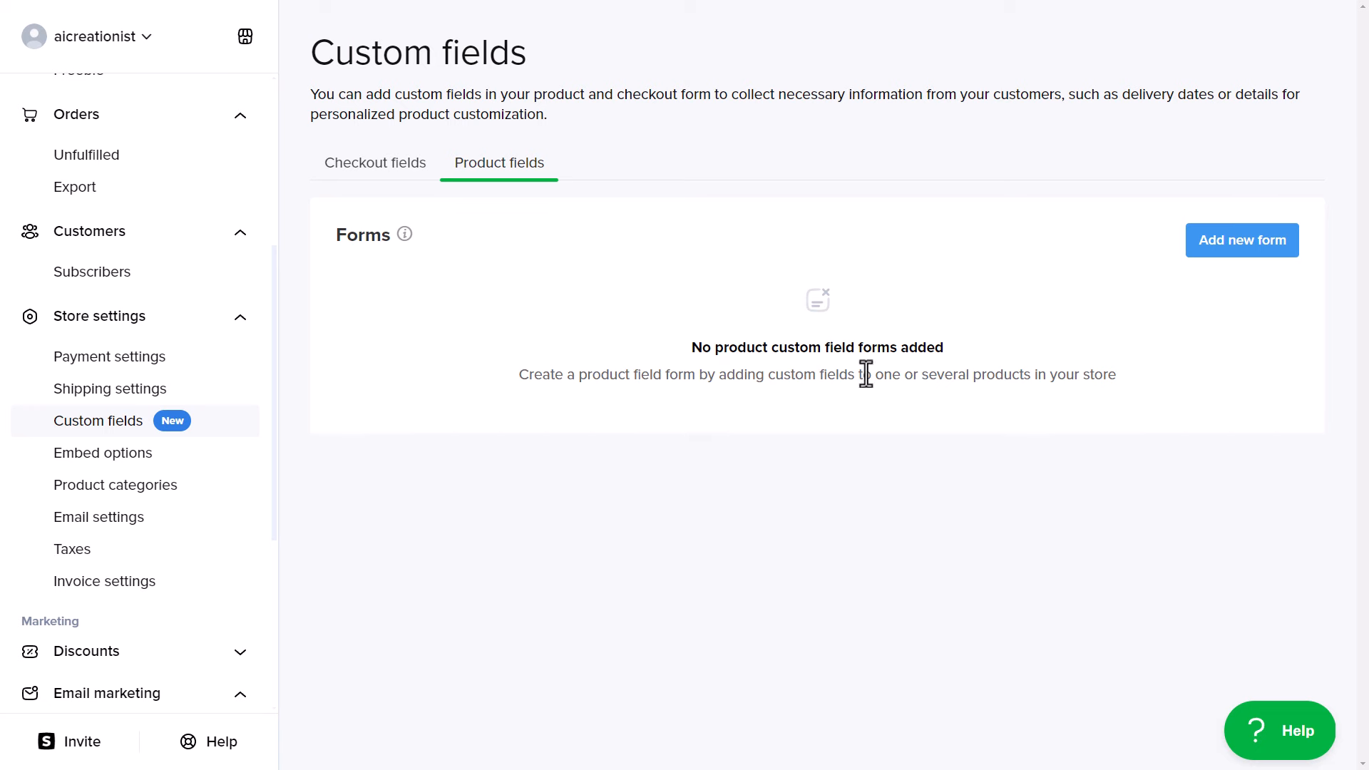
{"action": "left_click", "coordinate": [379, 168]}
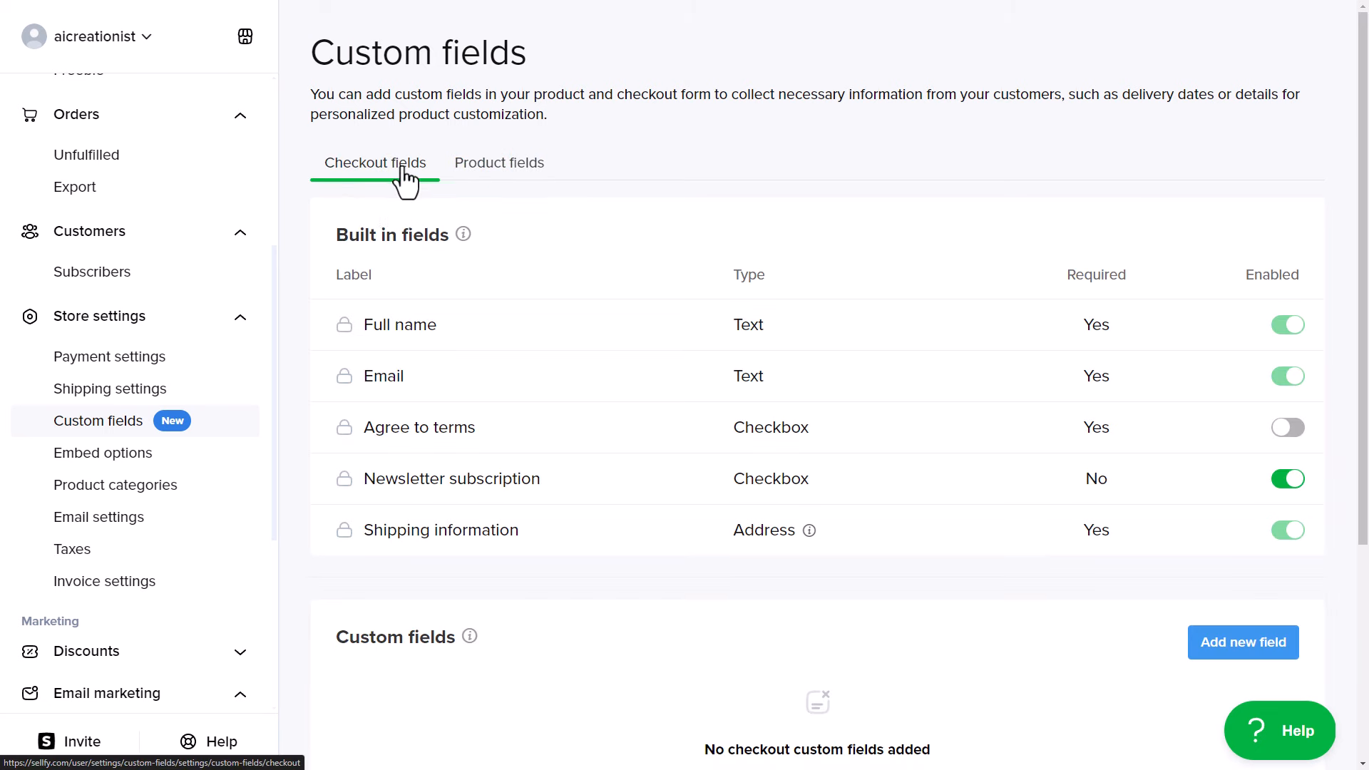
Start a new custom checkout field of type Dropdown and label it "Delivery Date"
{"action": "scroll", "coordinate": [371, 182], "scroll_direction": "down", "scroll_amount": 2}
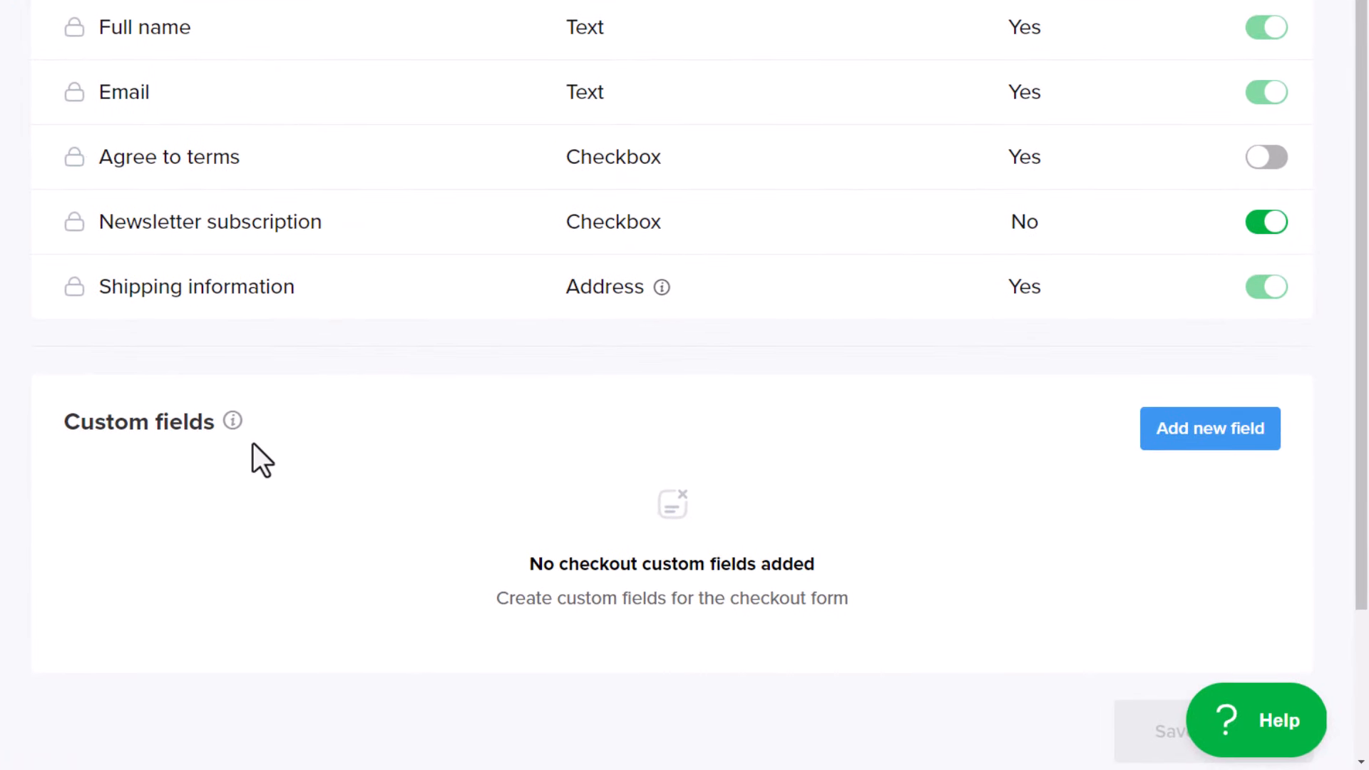
{"action": "left_click", "coordinate": [1239, 445]}
{"action": "left_click", "coordinate": [526, 254]}
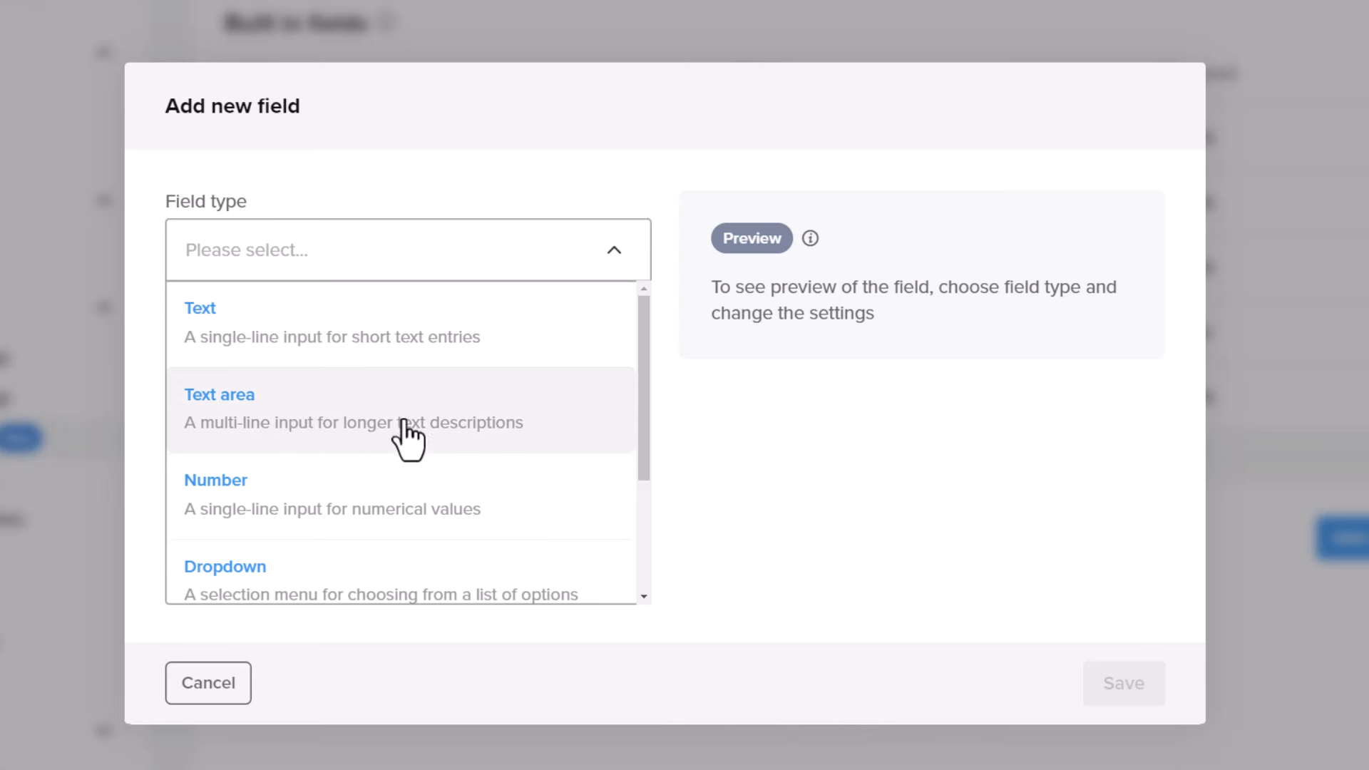
{"action": "scroll", "coordinate": [388, 535], "scroll_direction": "down", "scroll_amount": 3}
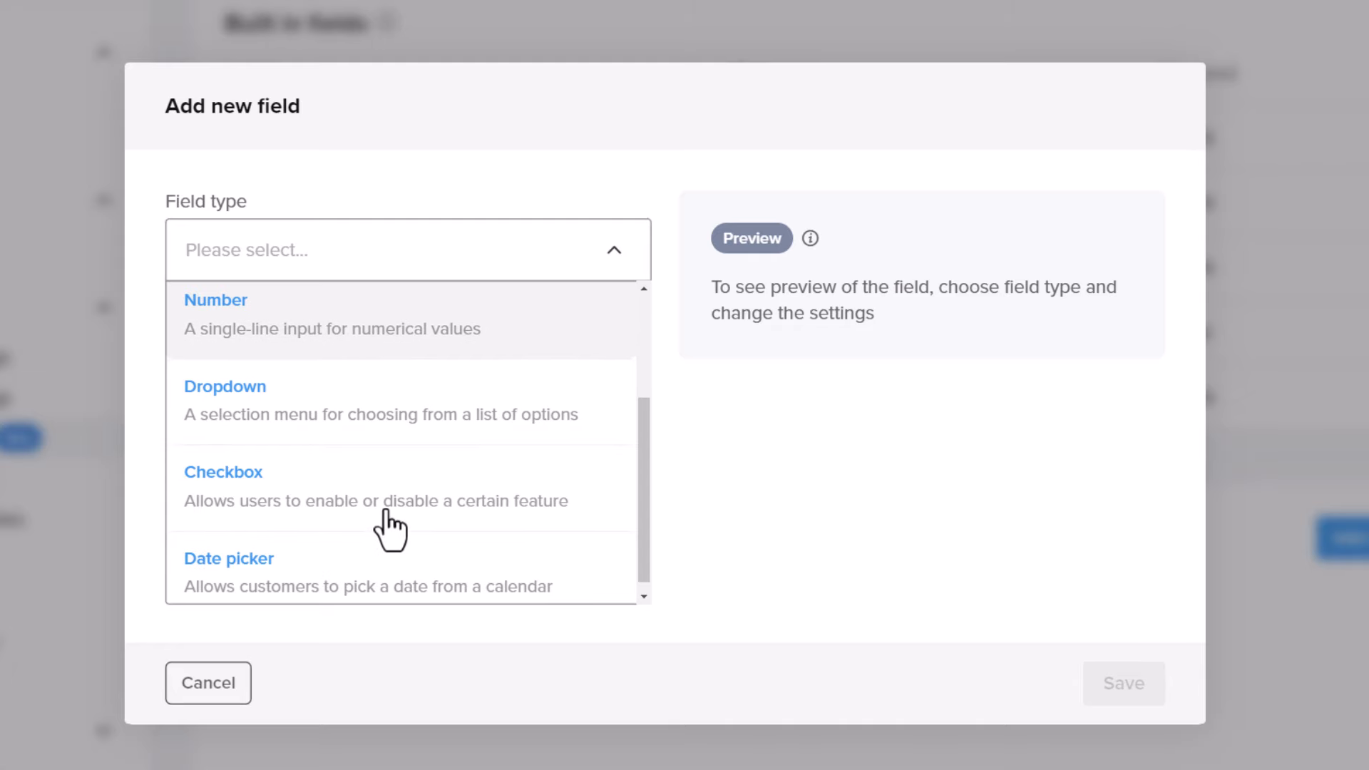
{"action": "left_click", "coordinate": [222, 422]}
{"action": "left_click", "coordinate": [263, 268]}
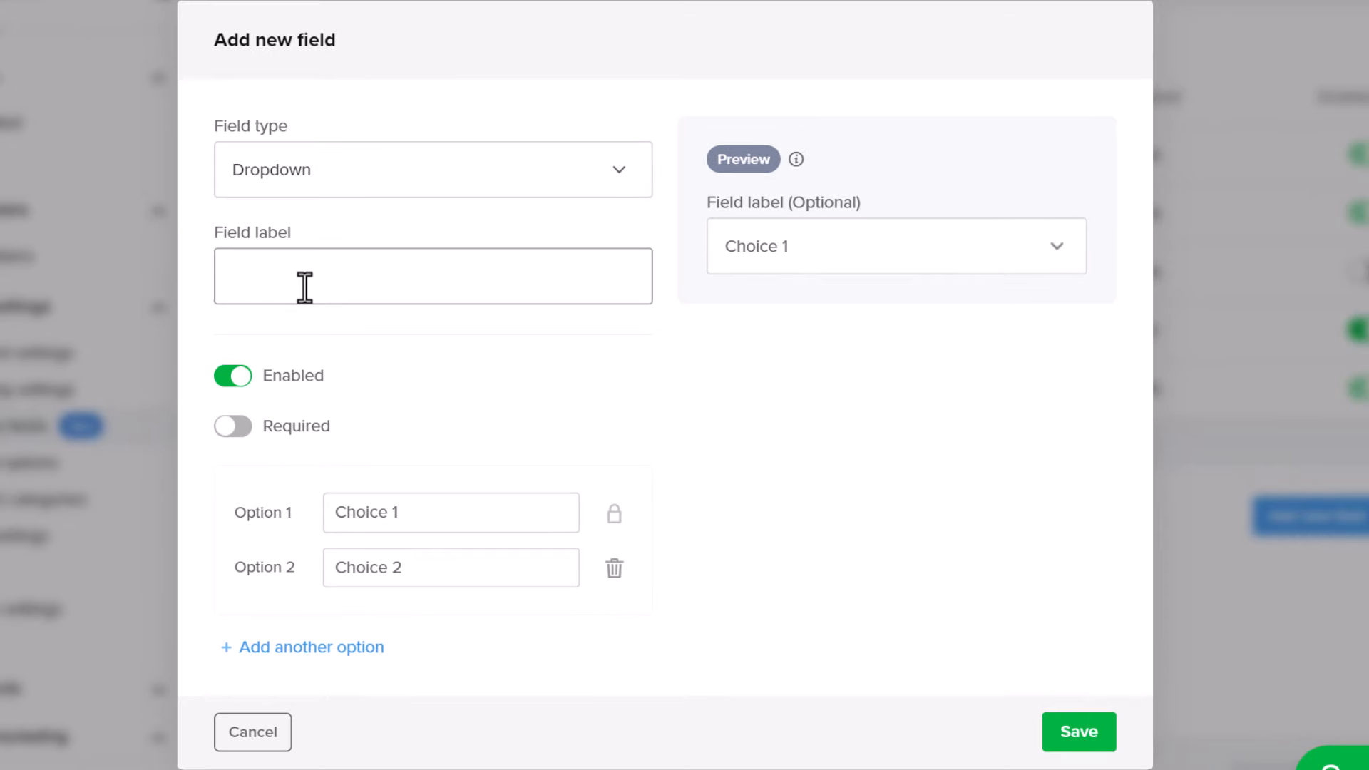
{"action": "type", "text": "Delivery Date"}
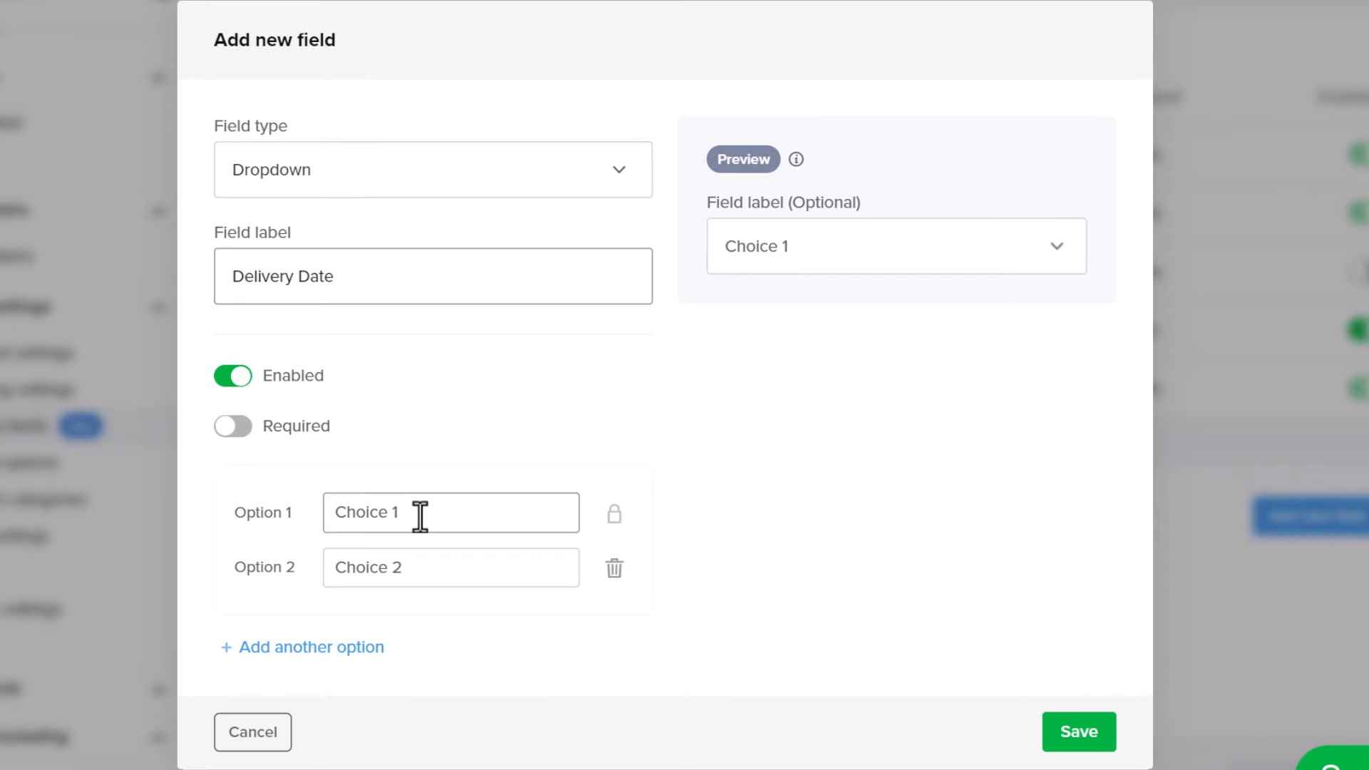
Set the dropdown's options to "Straight away" and "Next week", check them in the preview, and save the field
{"action": "left_click_drag", "start_coordinate": [420, 516], "coordinate": [333, 519]}
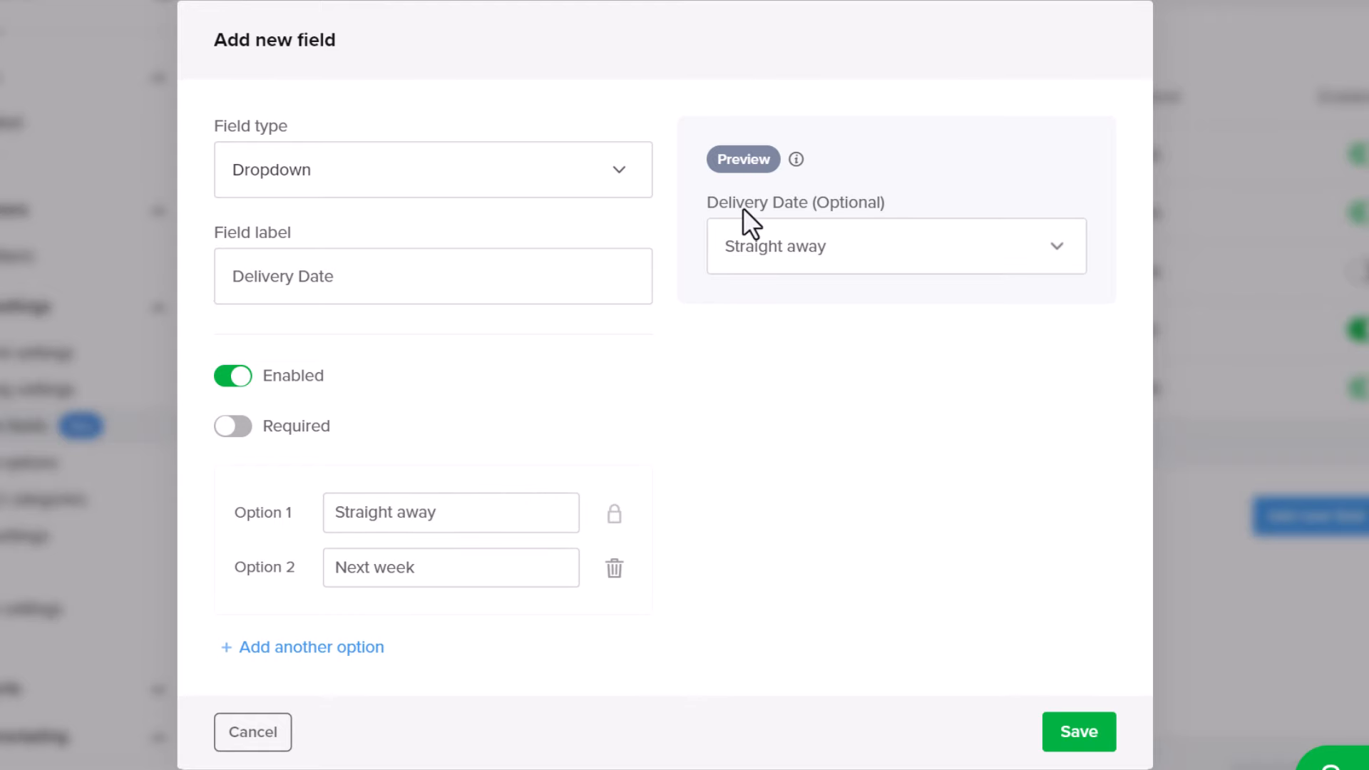
{"action": "left_click", "coordinate": [827, 250]}
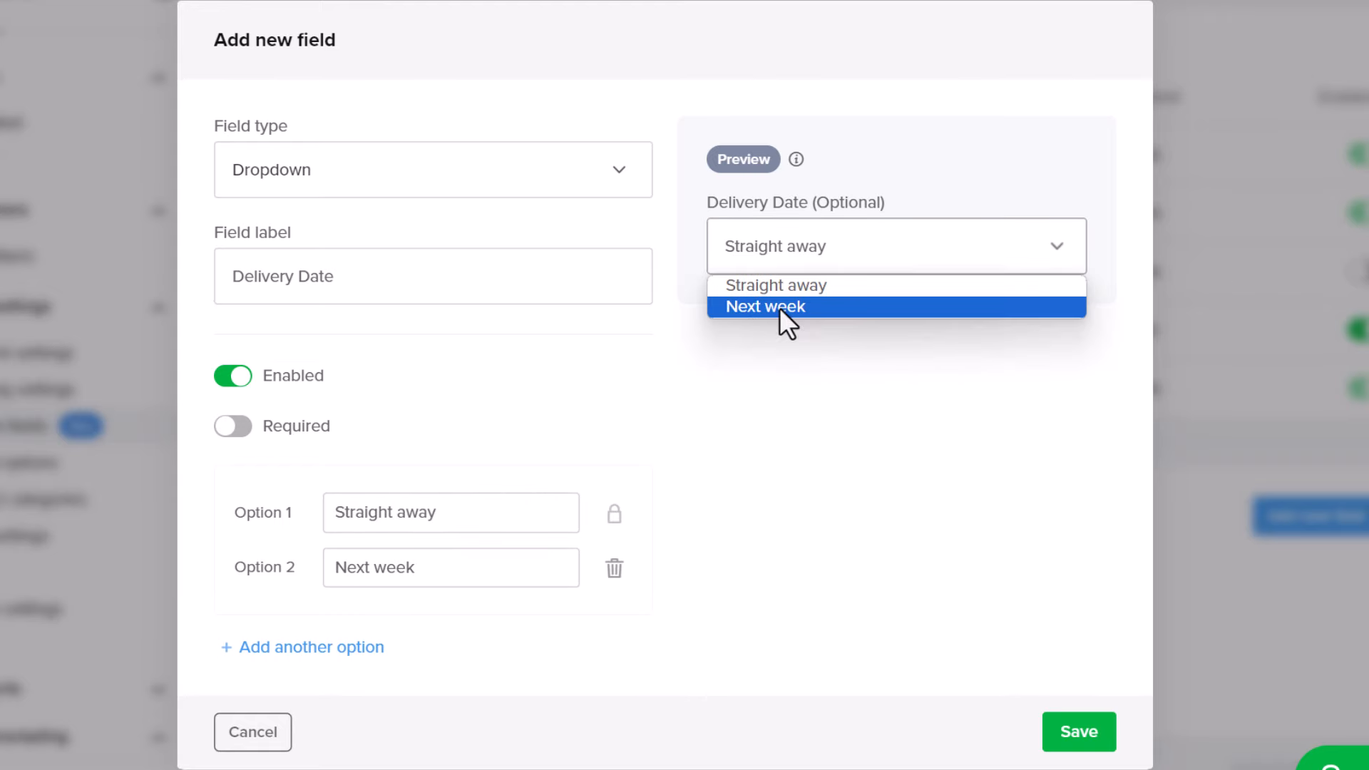
{"action": "left_click", "coordinate": [669, 415]}
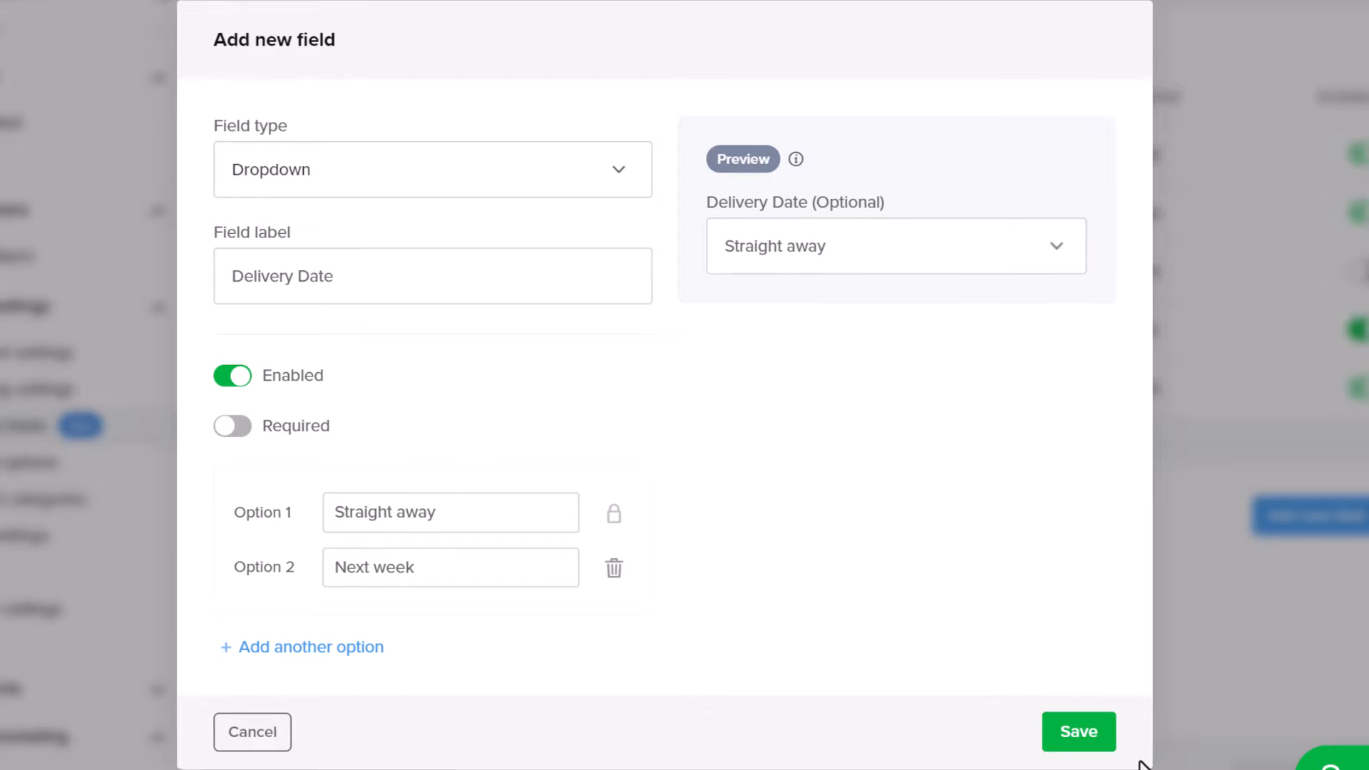
{"action": "left_click", "coordinate": [1078, 733]}
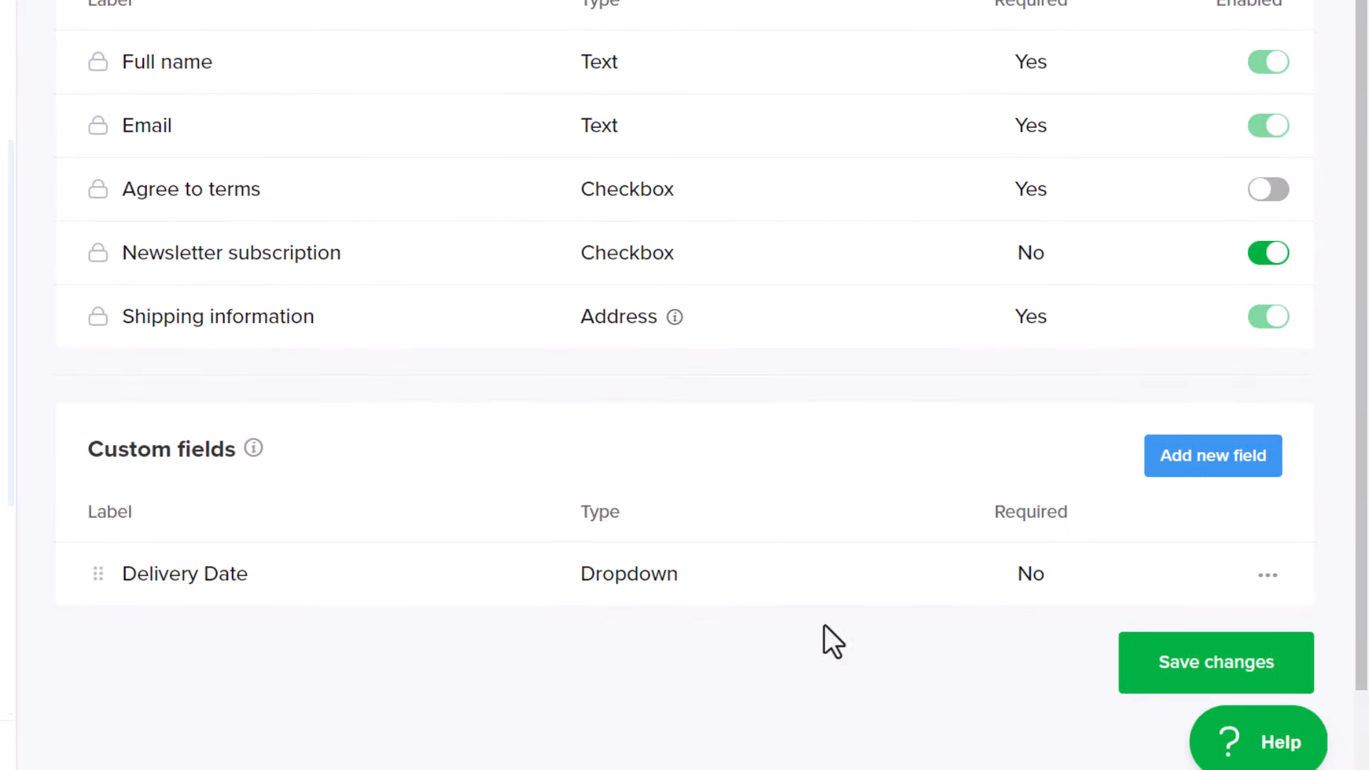
Add a custom checkbox field labelled "This item is a gift", try it in the preview, and save it
{"action": "left_click", "coordinate": [1184, 460]}
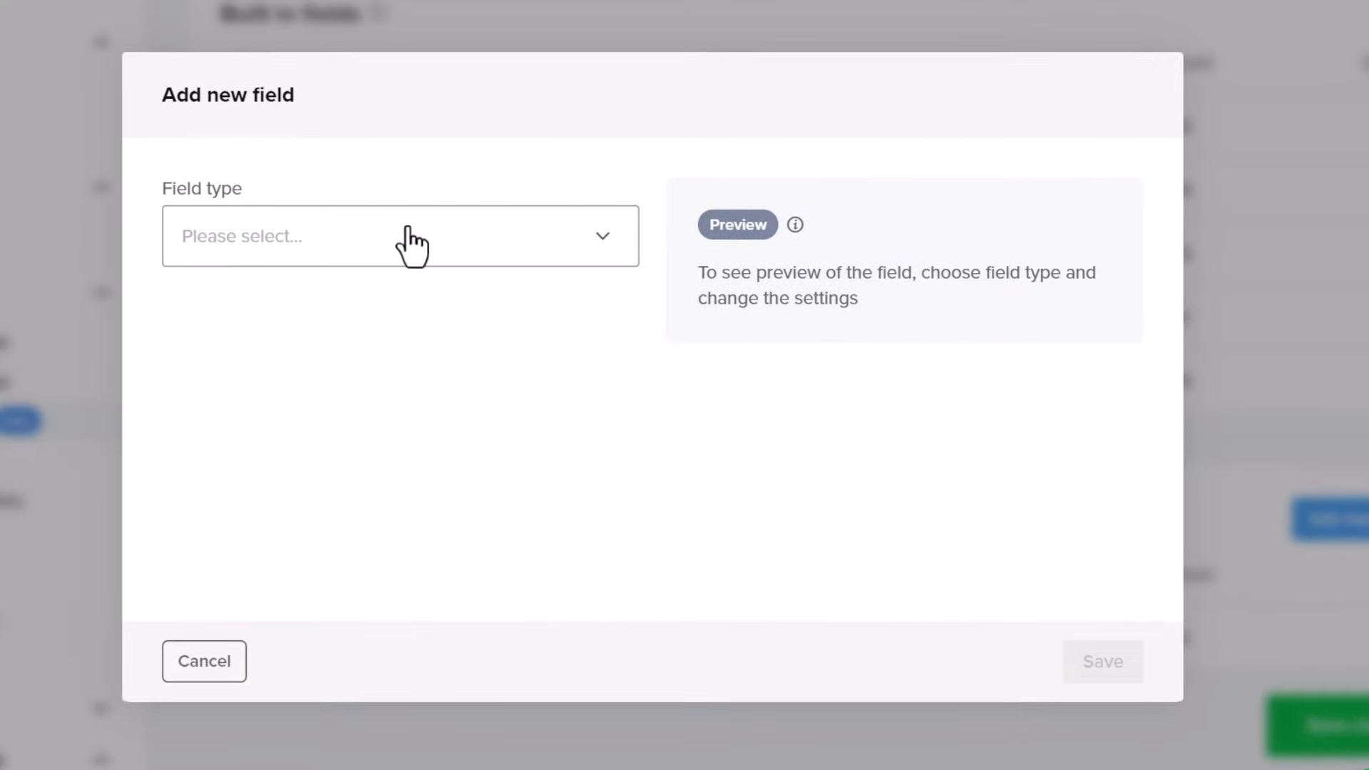
{"action": "left_click", "coordinate": [412, 246]}
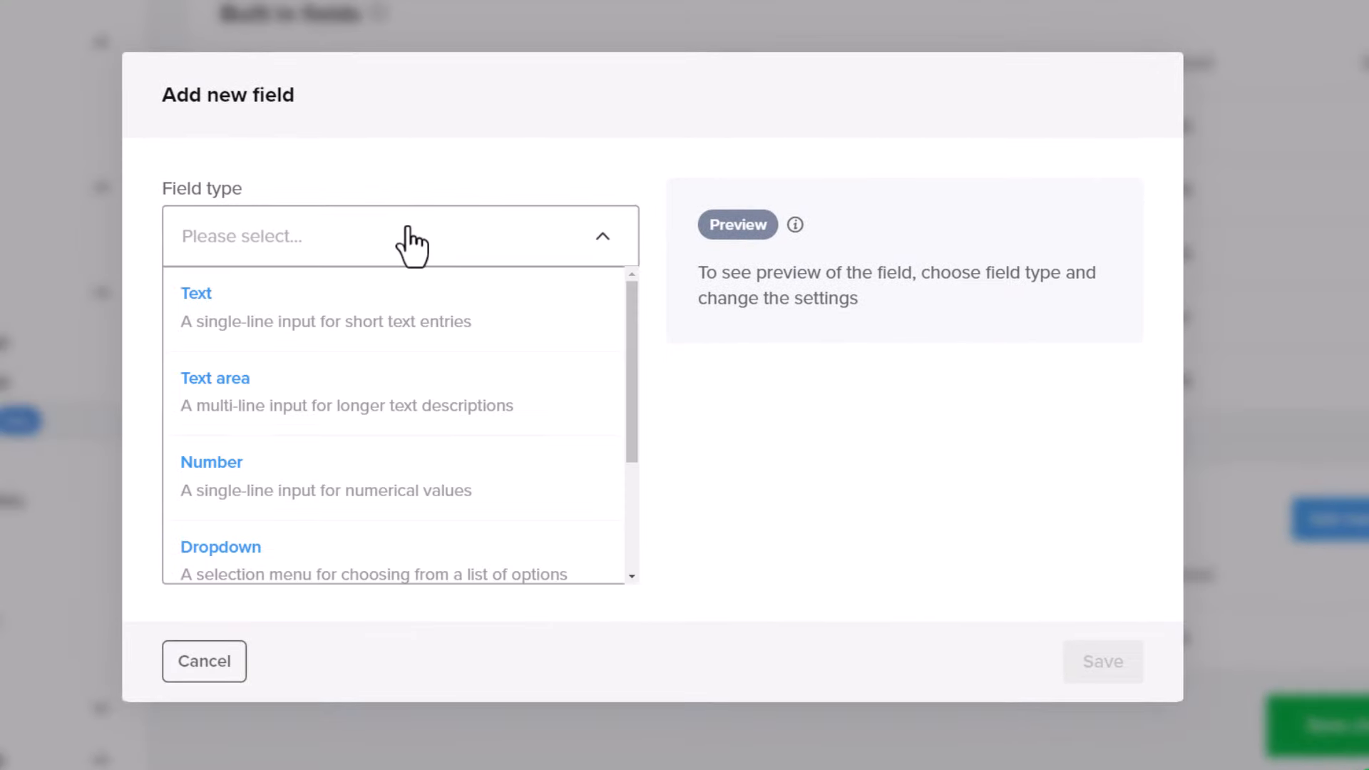
{"action": "scroll", "coordinate": [412, 378], "scroll_direction": "down", "scroll_amount": 3}
{"action": "left_click", "coordinate": [356, 477]}
{"action": "left_click", "coordinate": [190, 361]}
{"action": "type", "text": "This item is a gift"}
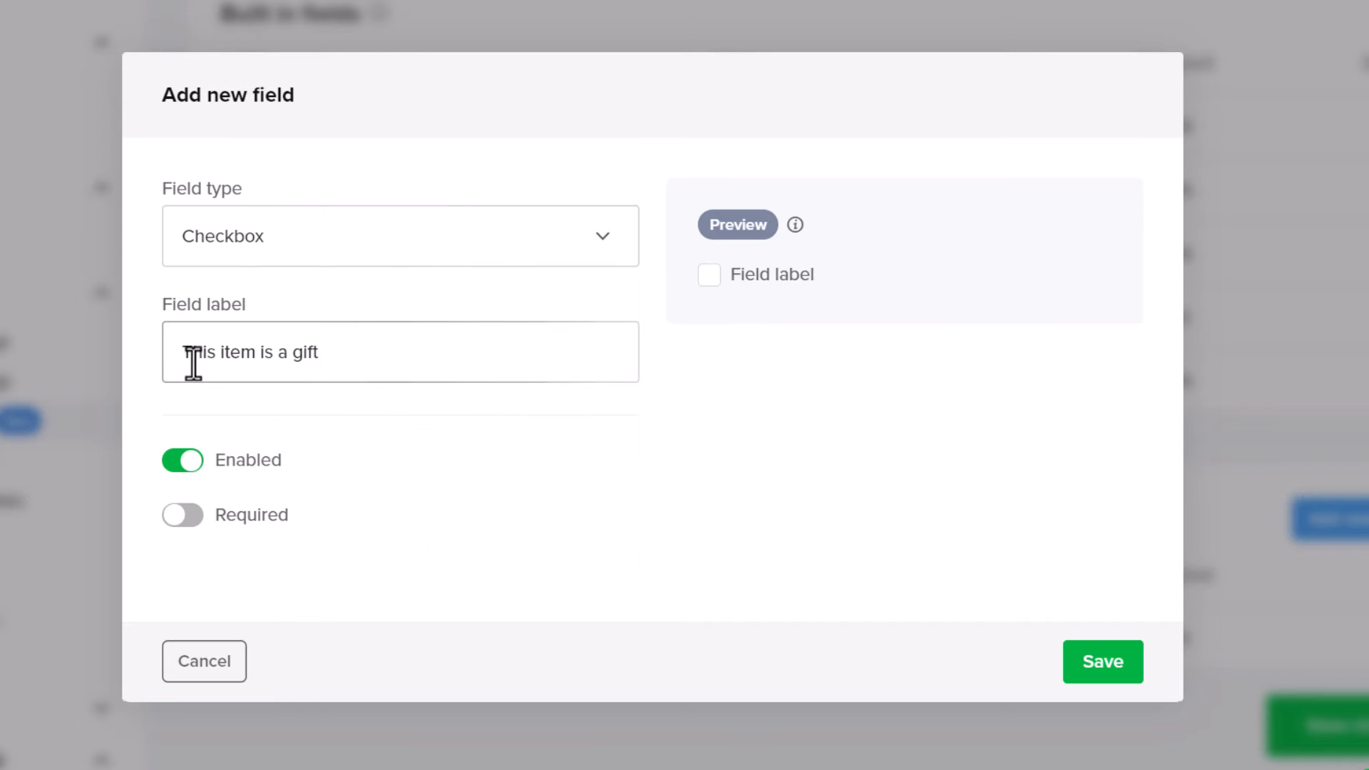
{"action": "left_click", "coordinate": [710, 276]}
{"action": "left_click", "coordinate": [709, 276]}
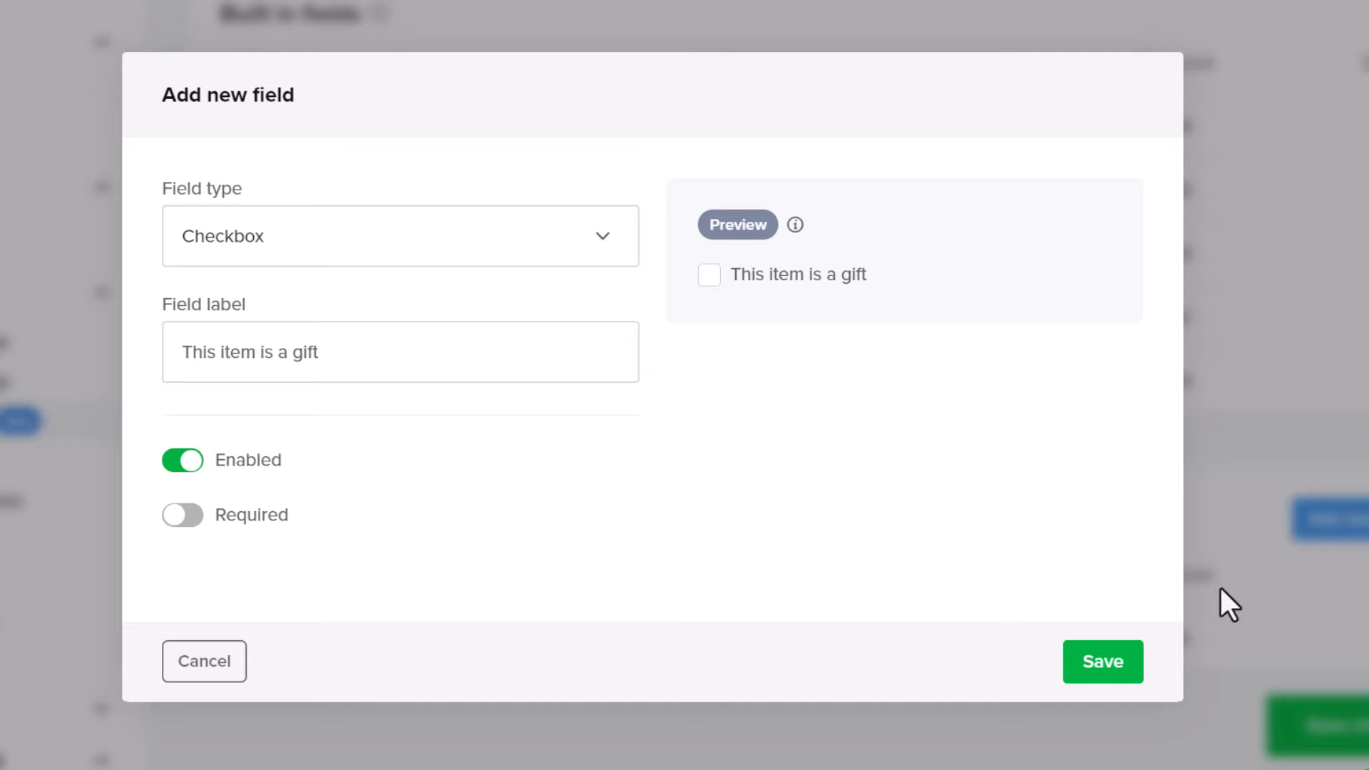
{"action": "left_click", "coordinate": [1106, 684]}
Add a custom text field labelled "Additional Instructions" and save the changes to the checkout fields
{"action": "left_click", "coordinate": [1306, 535]}
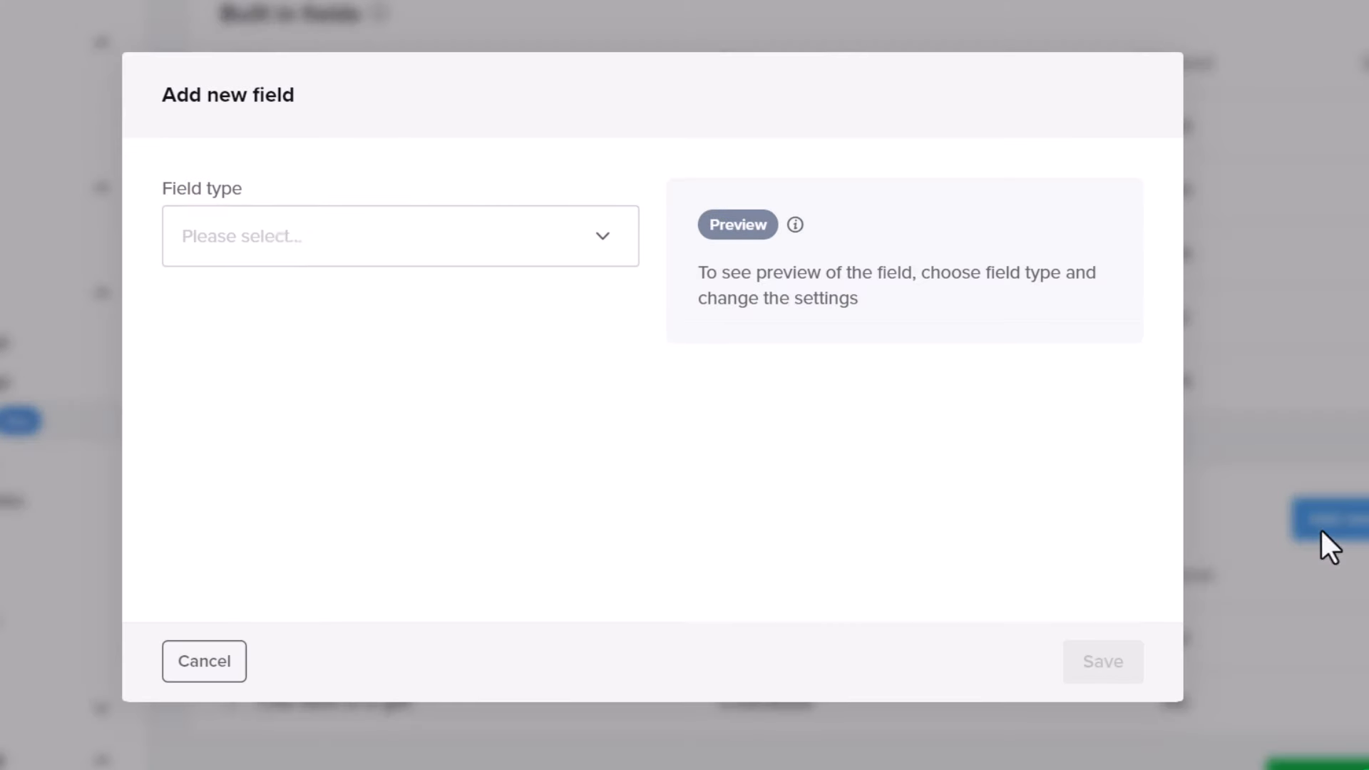
{"action": "left_click", "coordinate": [238, 241]}
{"action": "left_click", "coordinate": [239, 308]}
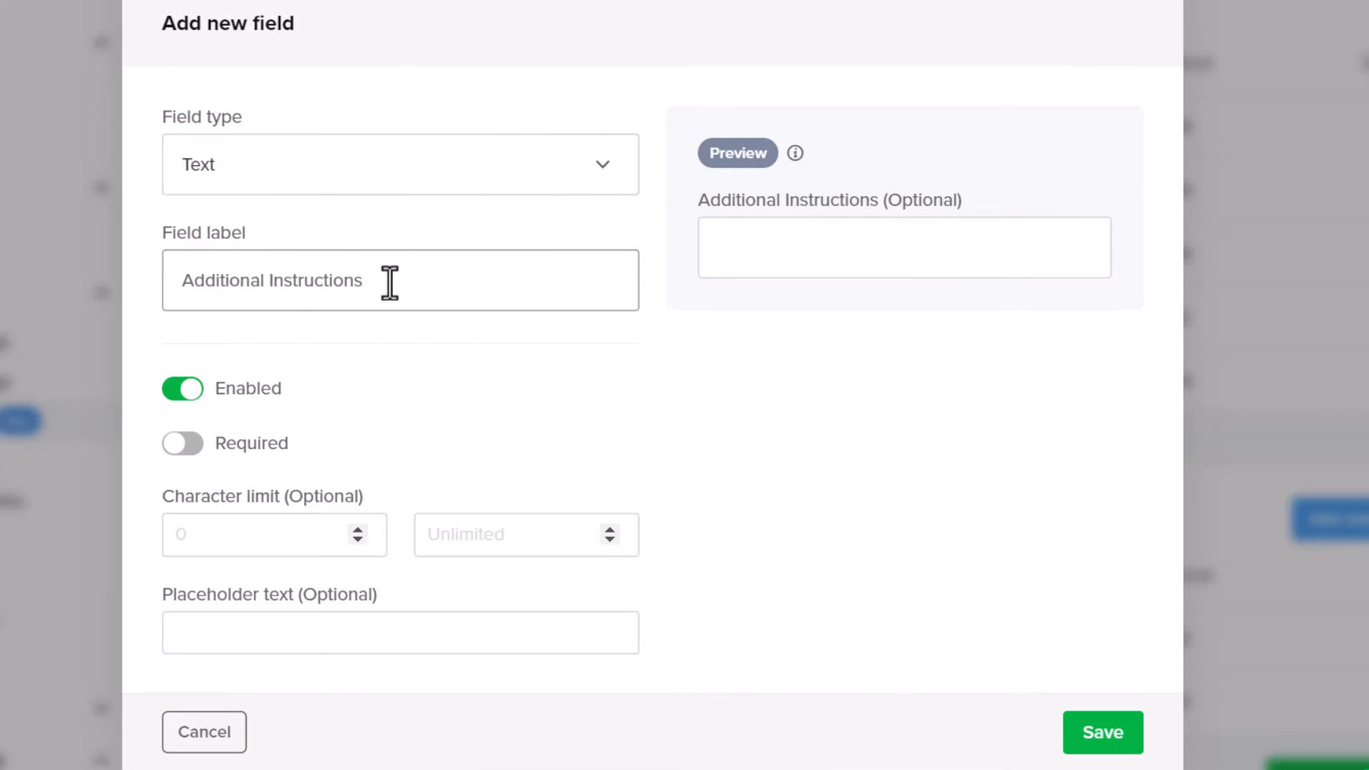
{"action": "left_click", "coordinate": [281, 535]}
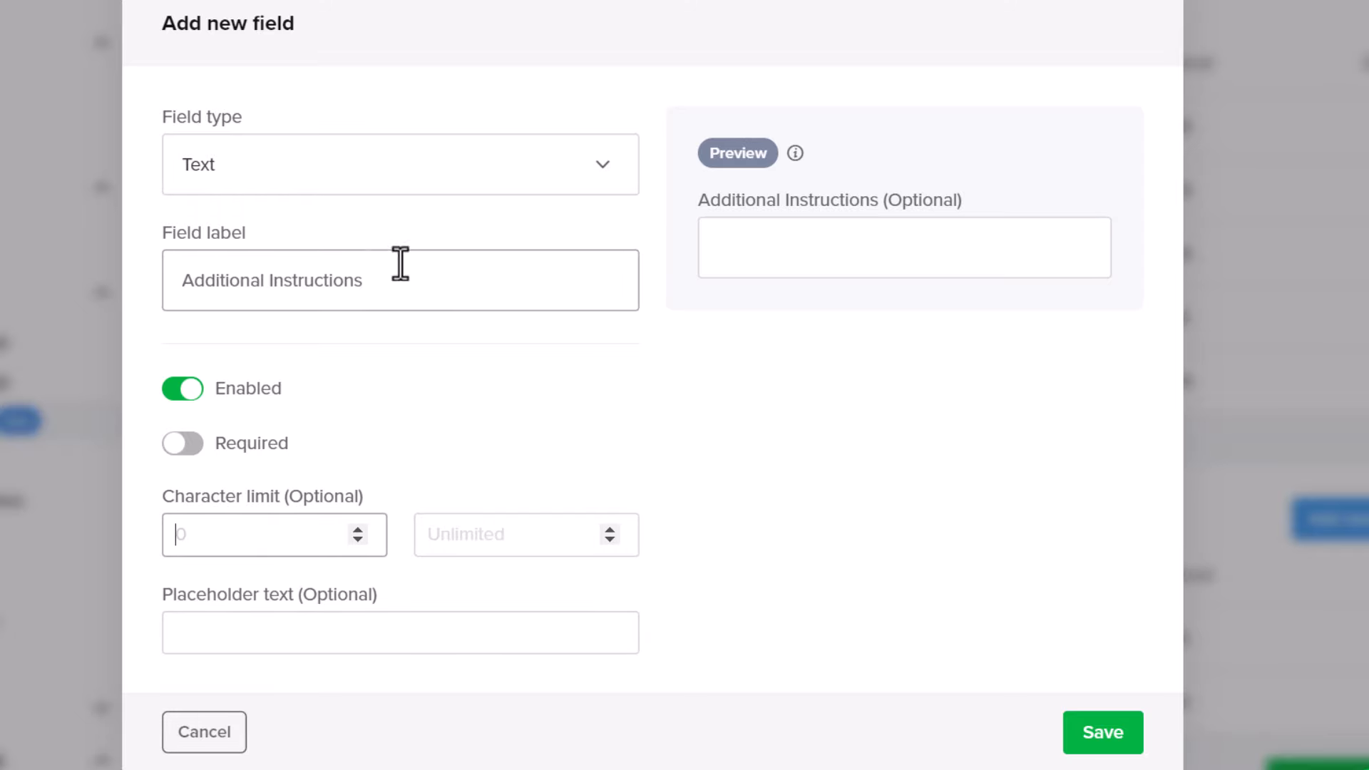
{"action": "left_click", "coordinate": [1066, 718]}
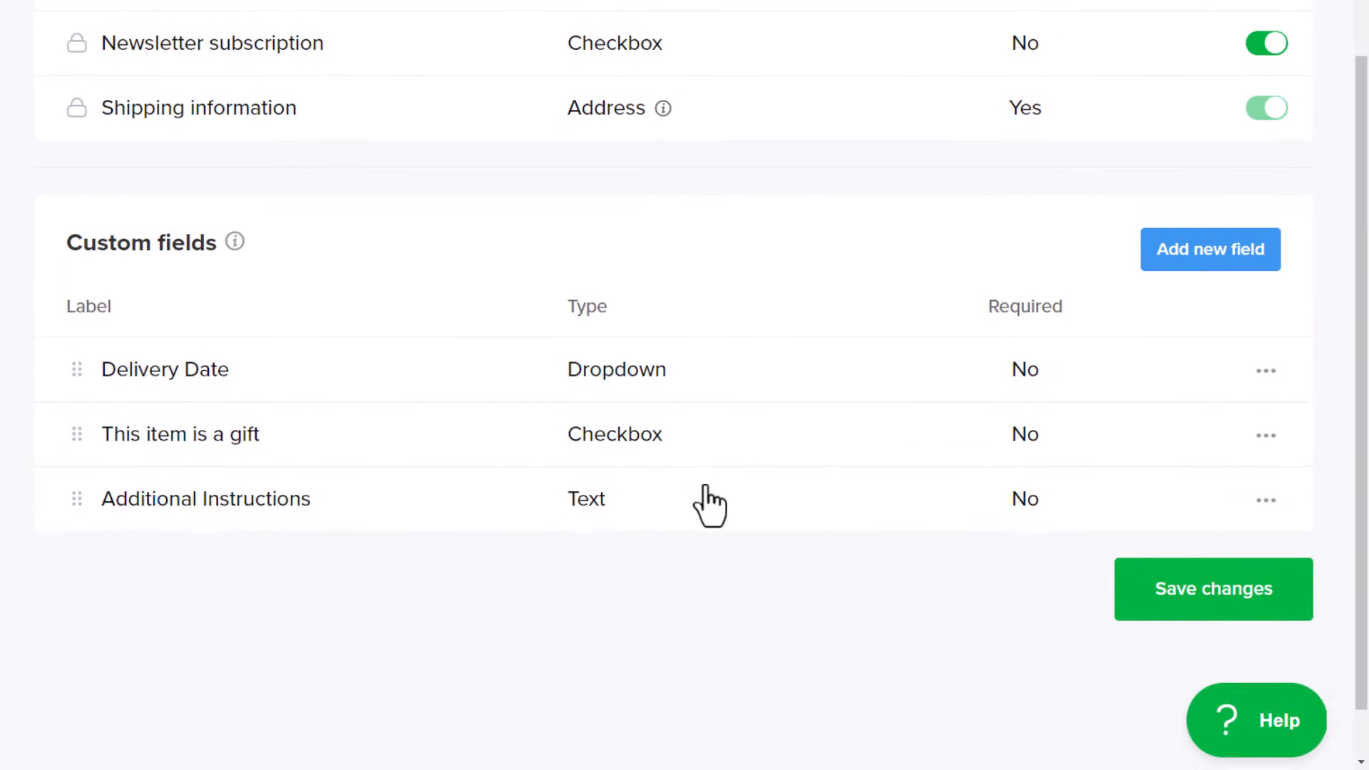
{"action": "left_click", "coordinate": [1266, 614]}
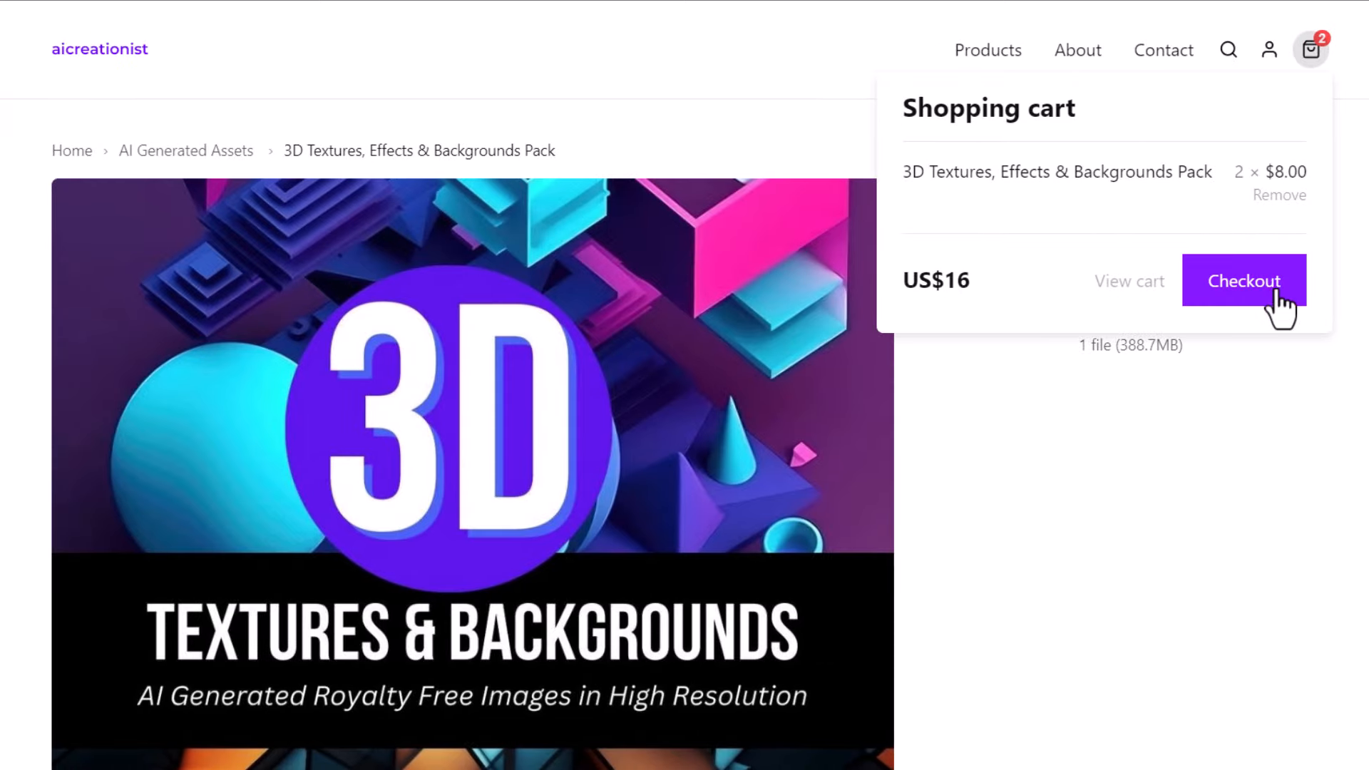
Go to the storefront checkout for the 3D textures pack and test the delivery date, gift and instructions fields
{"action": "left_click", "coordinate": [1272, 286]}
{"action": "scroll", "coordinate": [773, 480], "scroll_direction": "down", "scroll_amount": 1}
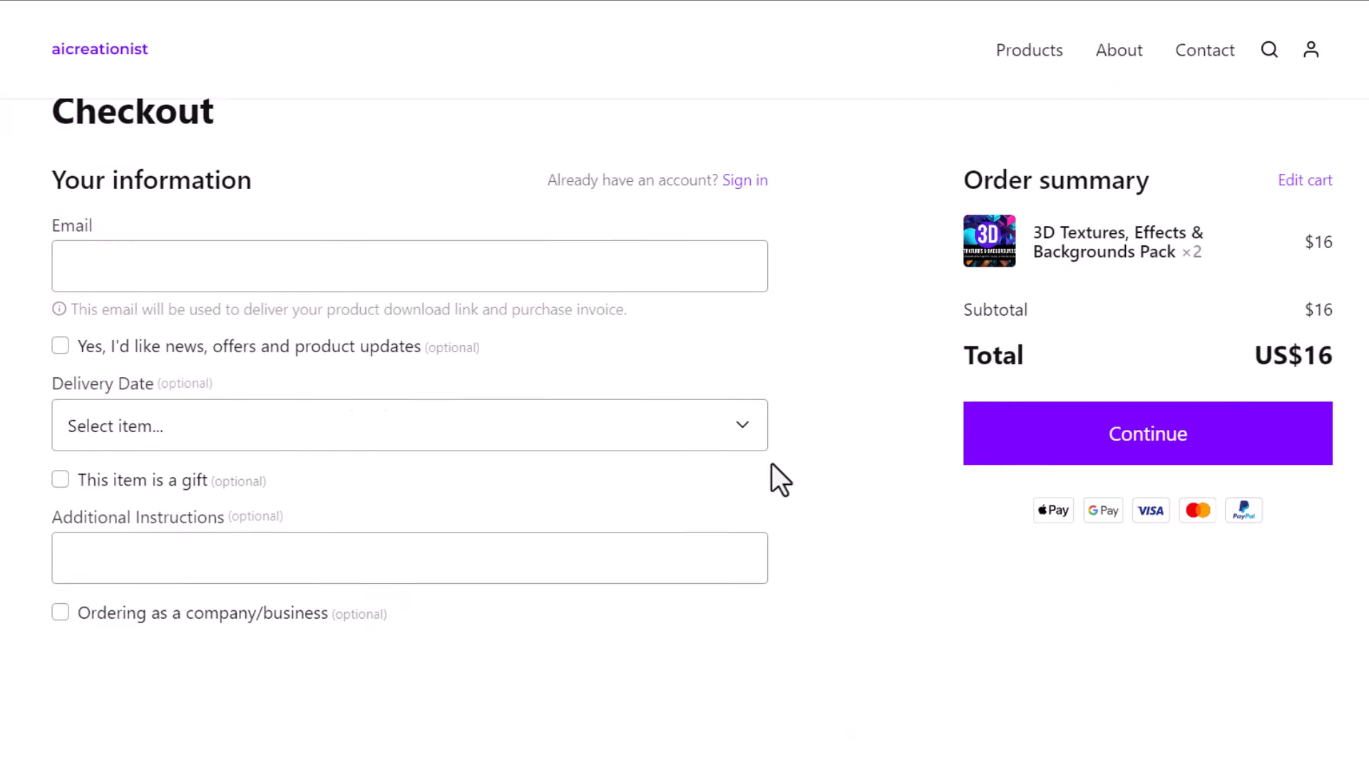
{"action": "left_click", "coordinate": [129, 434]}
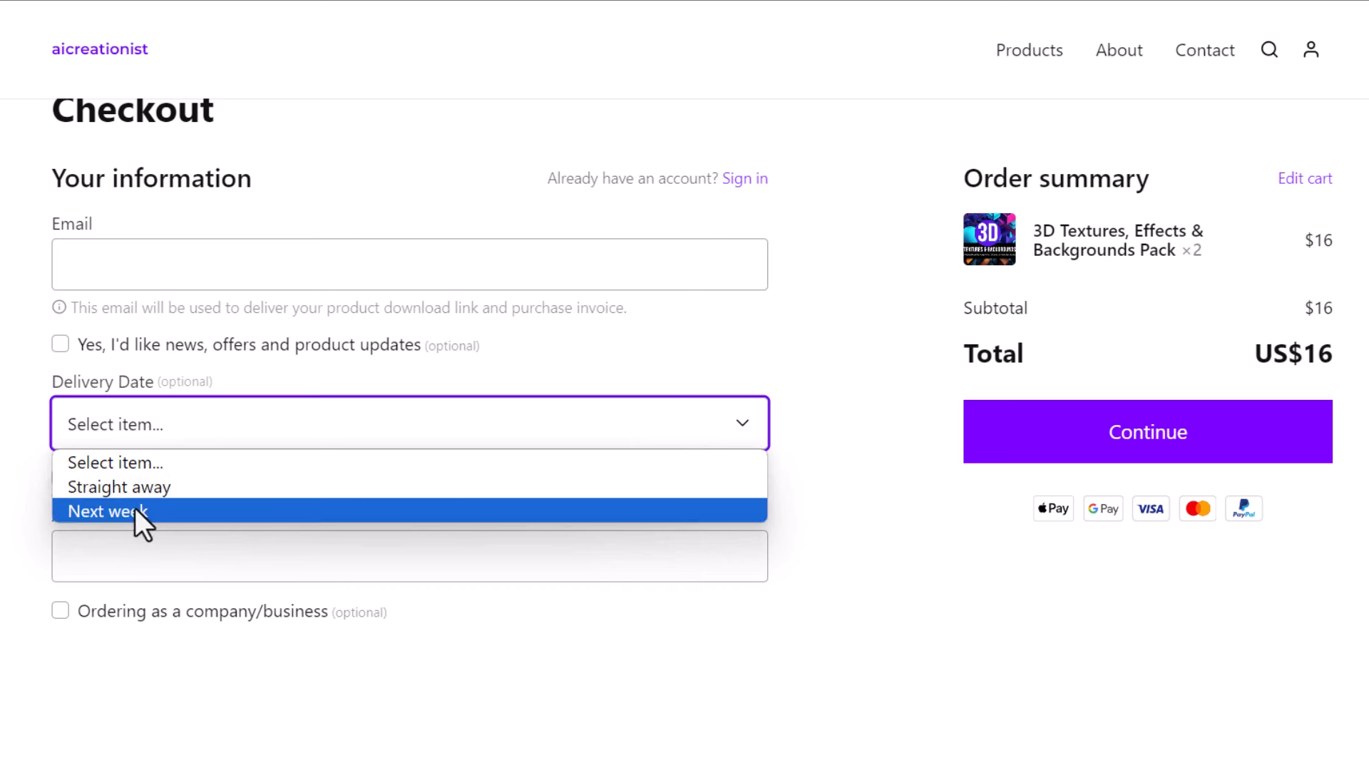
{"action": "left_click", "coordinate": [842, 456]}
{"action": "left_click", "coordinate": [159, 479]}
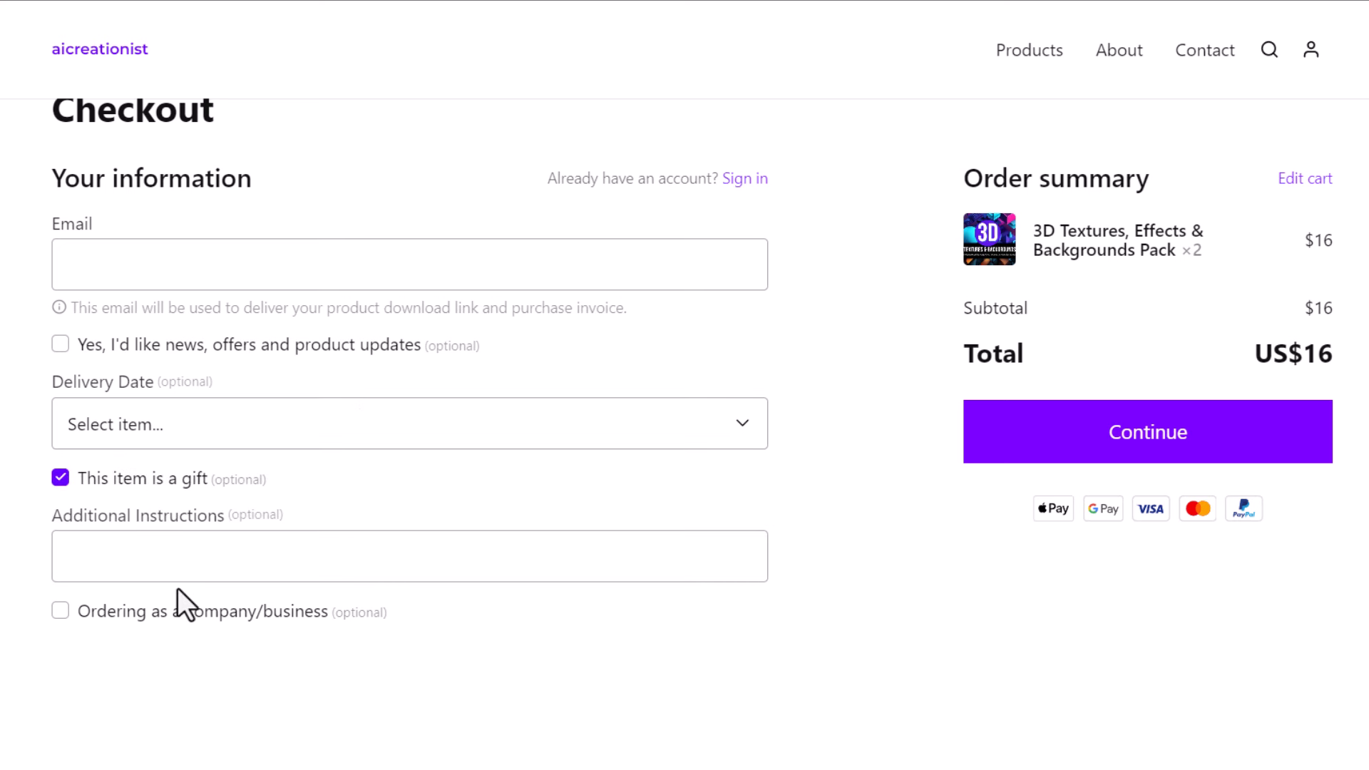
{"action": "left_click", "coordinate": [159, 483]}
{"action": "left_click", "coordinate": [158, 548]}
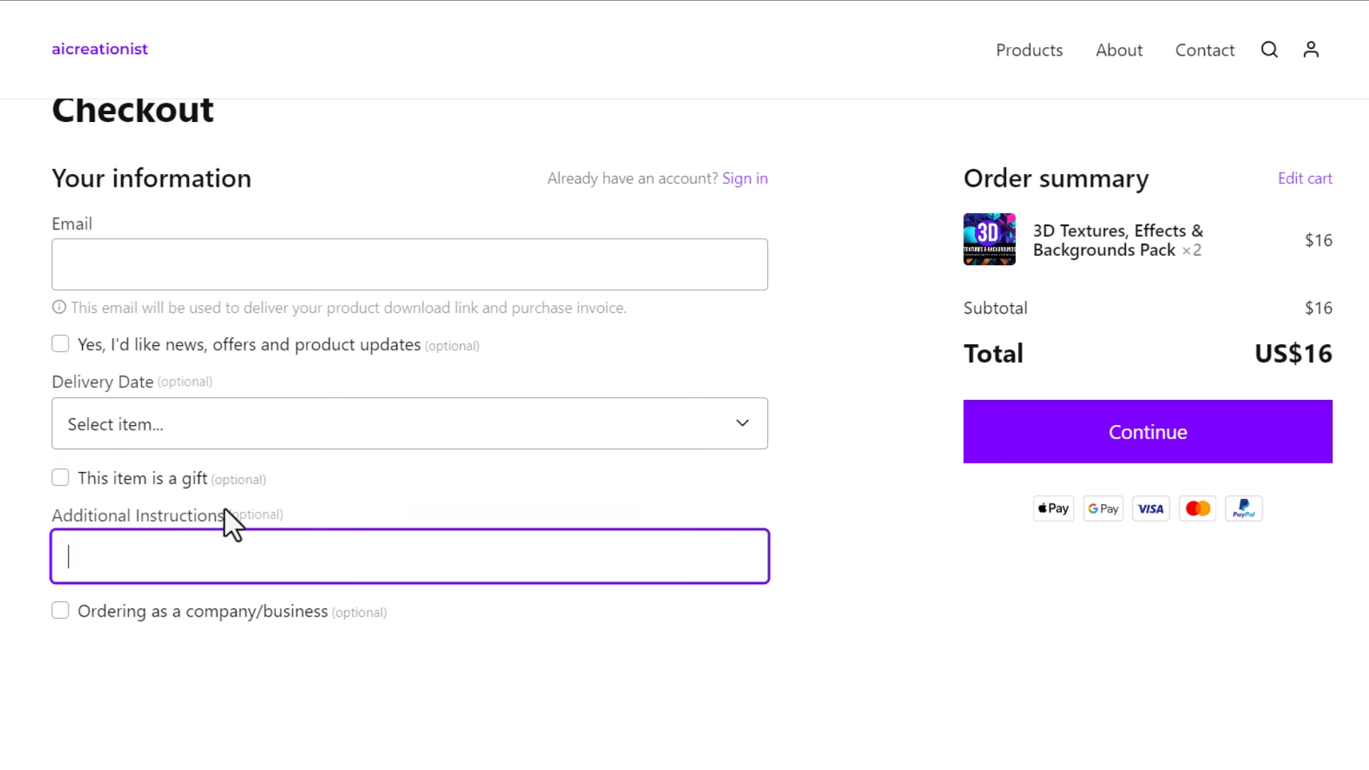
{"action": "left_click_drag", "start_coordinate": [225, 515], "coordinate": [284, 518]}
{"action": "scroll", "coordinate": [183, 559], "scroll_direction": "up", "scroll_amount": 2}
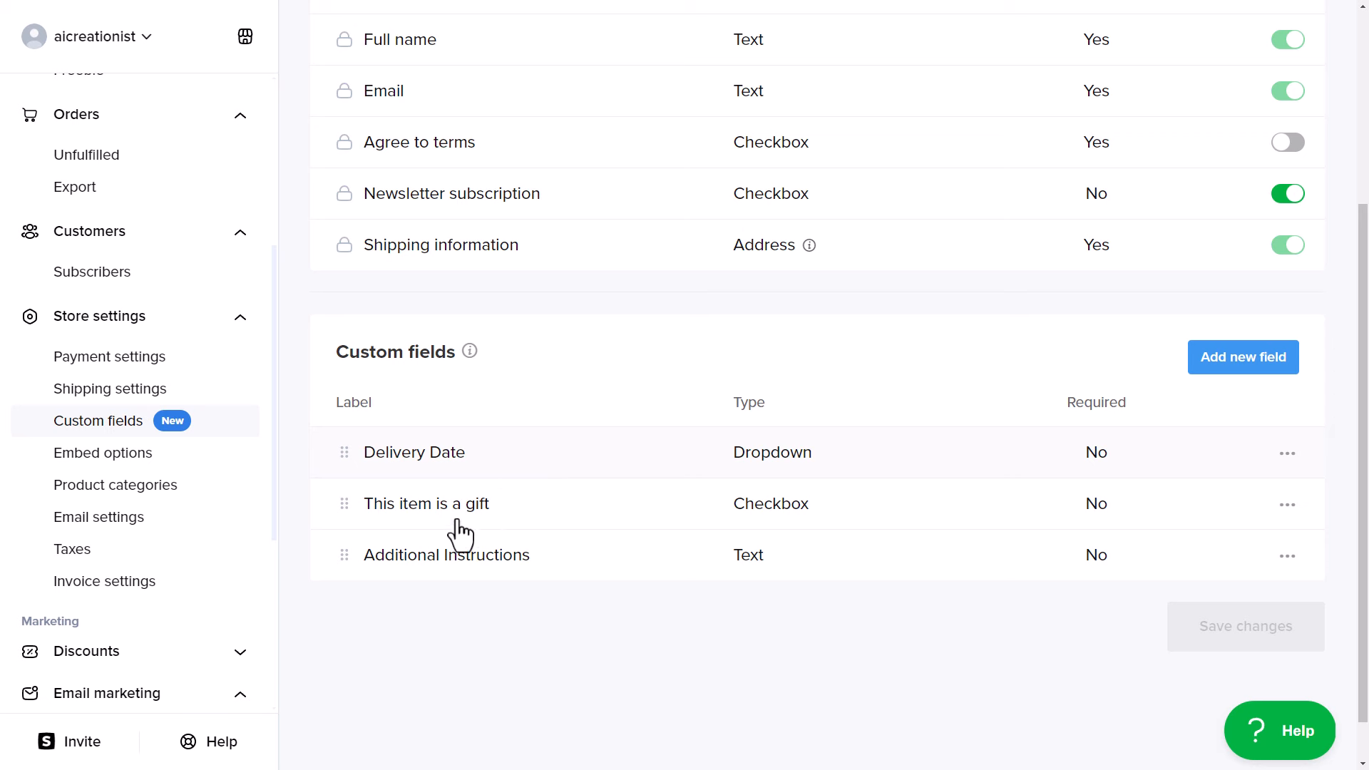
Try making the Additional Instructions field required, and discard the edit
{"action": "left_click", "coordinate": [1287, 556]}
{"action": "left_click", "coordinate": [1177, 592]}
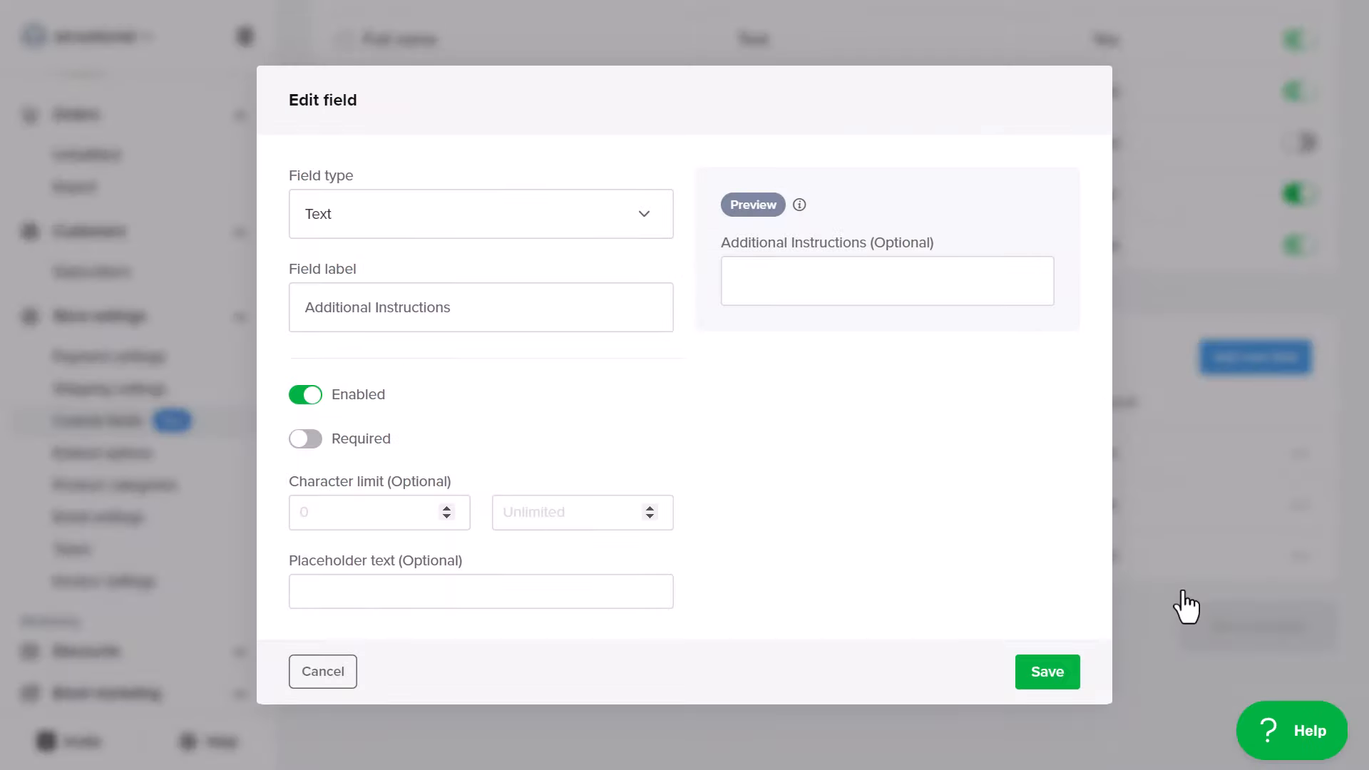
{"action": "left_click", "coordinate": [307, 439]}
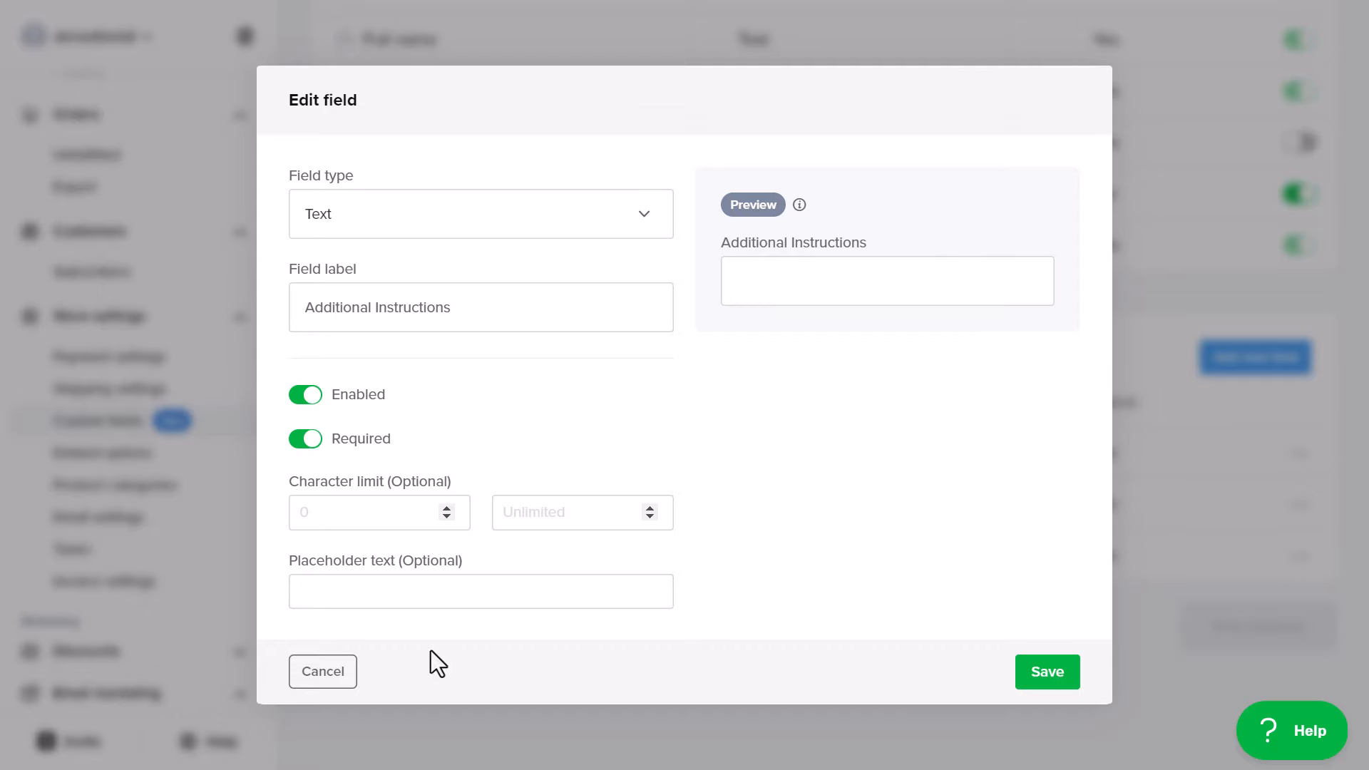
{"action": "left_click", "coordinate": [323, 677]}
Delete the Additional Instructions field from the custom checkout fields and save the changes
{"action": "left_click", "coordinate": [1287, 556]}
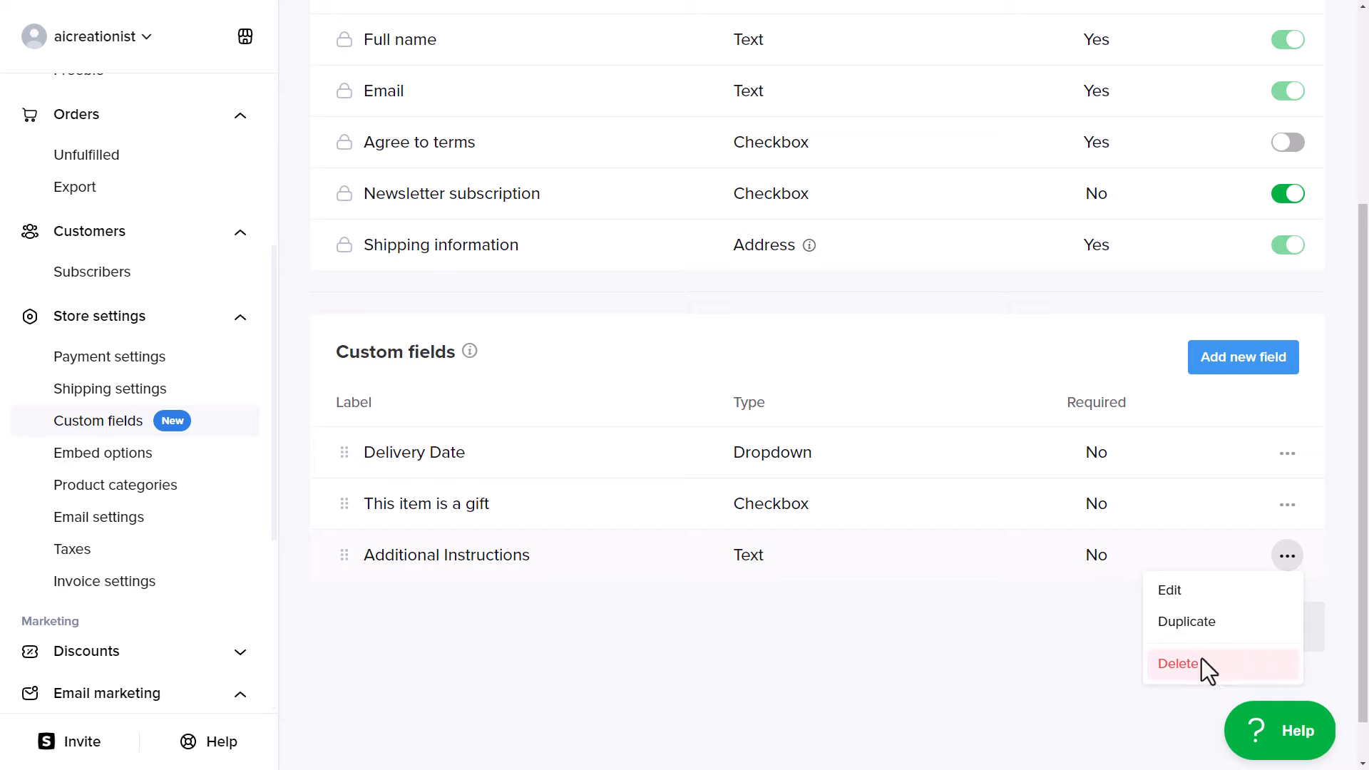
{"action": "left_click", "coordinate": [1201, 657]}
{"action": "left_click", "coordinate": [1221, 591]}
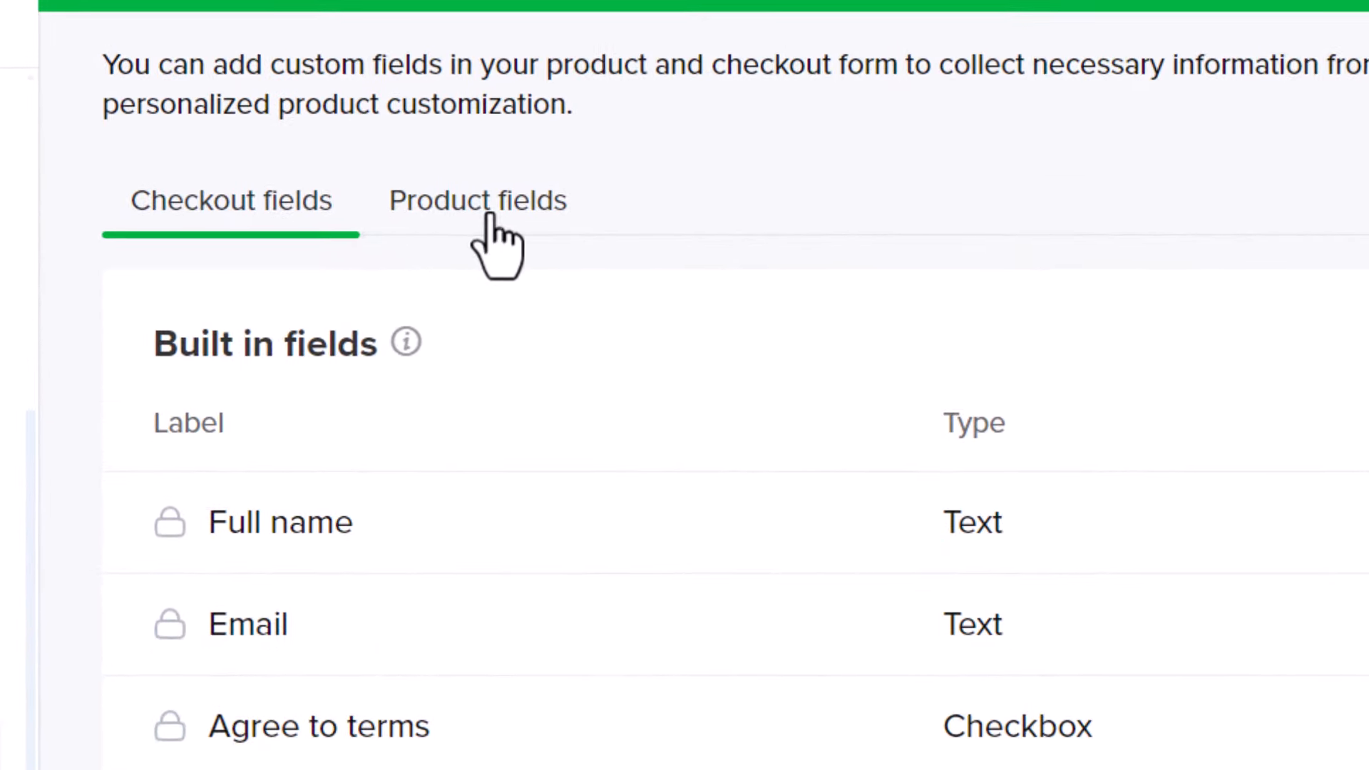
Create a product fields form titled "Commercial Use" and assign it to the 3D Textures, Effects & Backgrounds Pack
{"action": "left_click", "coordinate": [490, 215]}
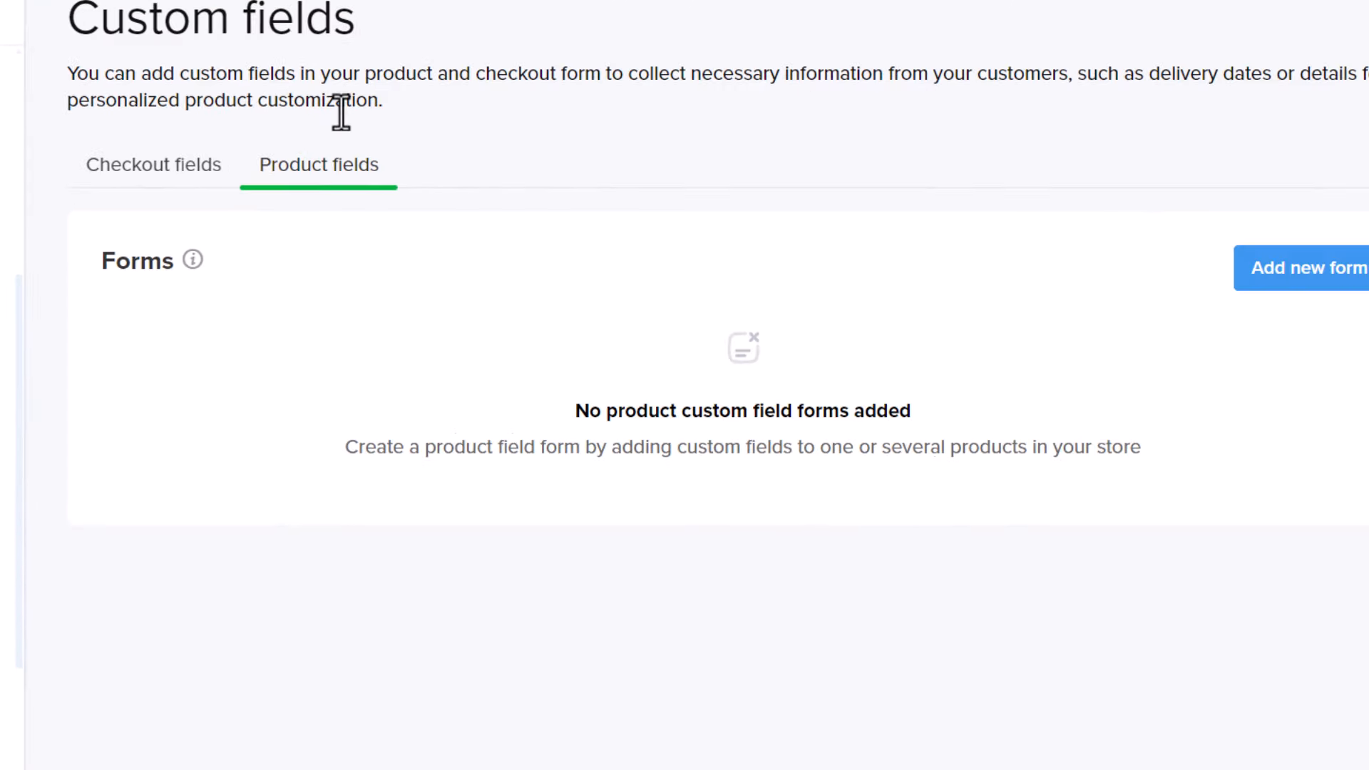
{"action": "left_click", "coordinate": [1305, 268]}
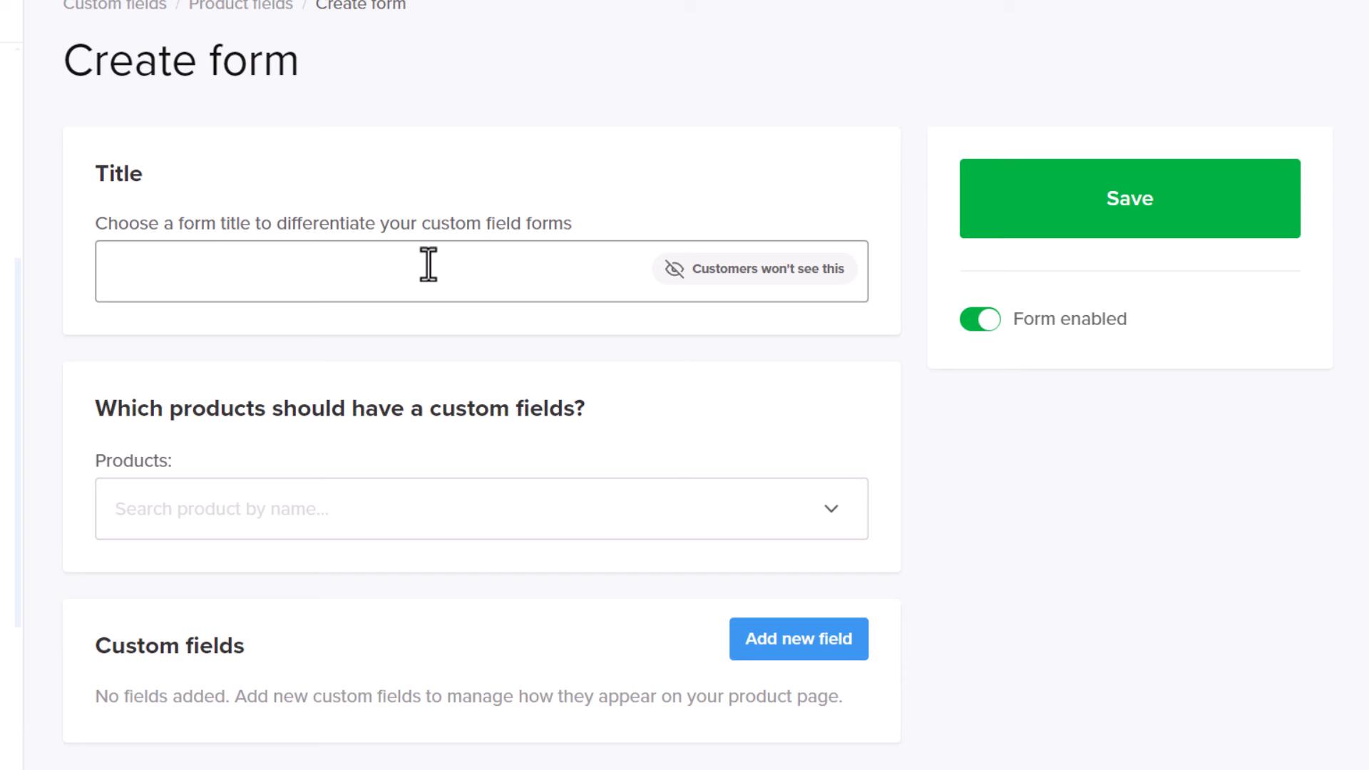
{"action": "type", "text": "Commercial Use"}
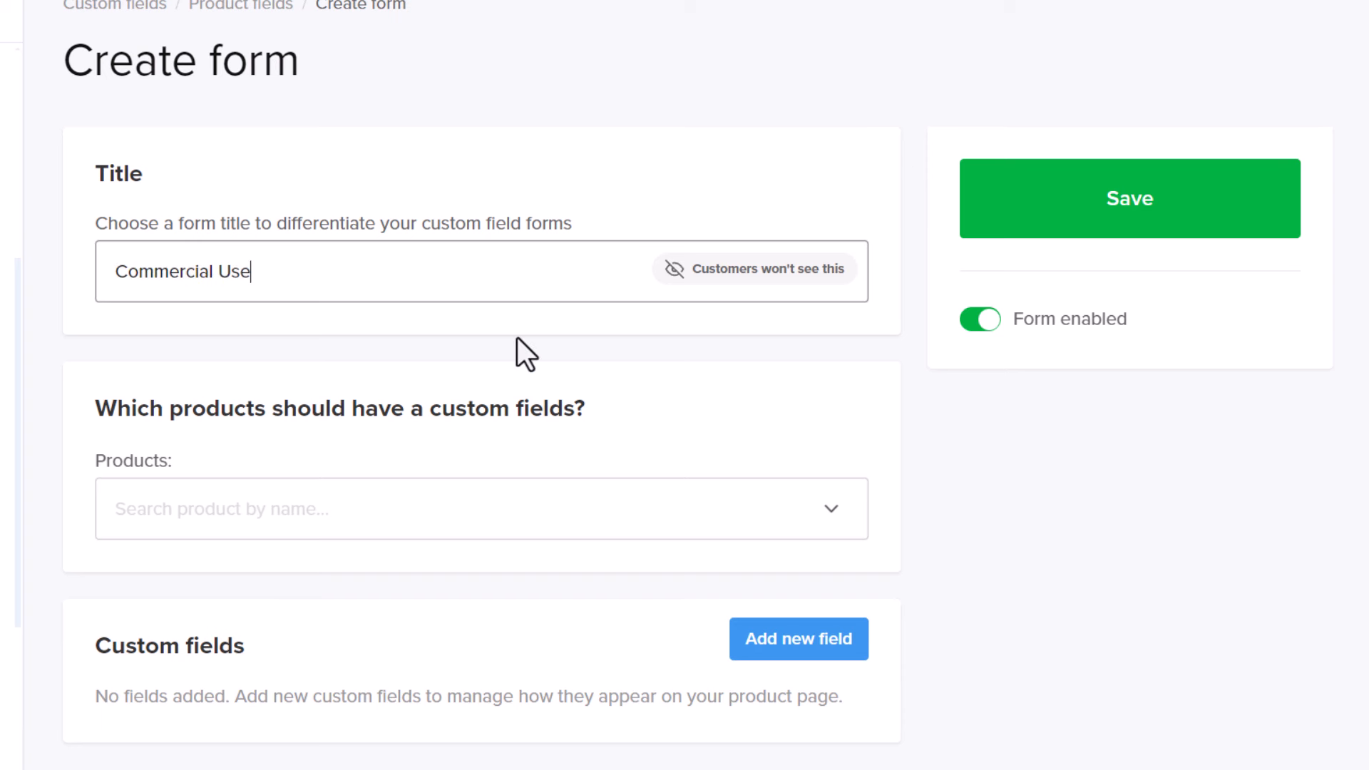
{"action": "left_click", "coordinate": [836, 511]}
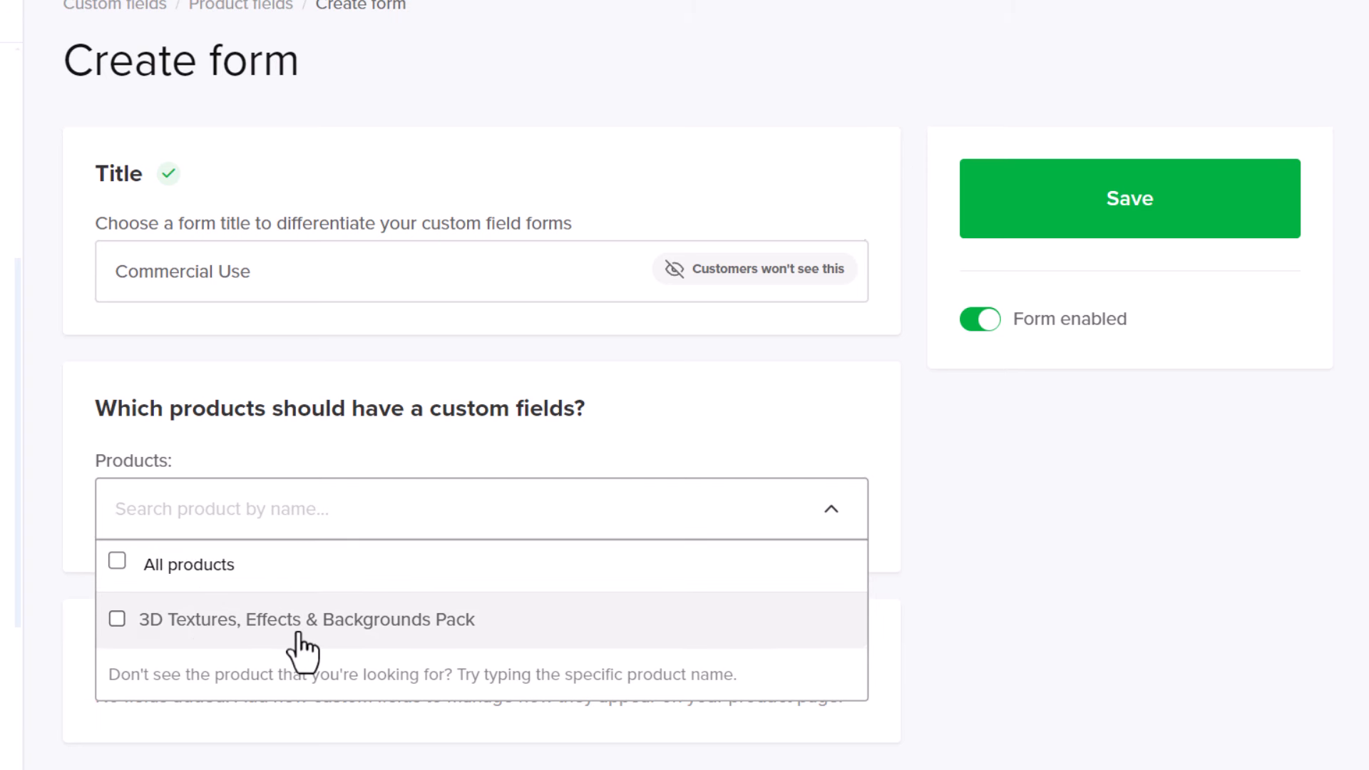
{"action": "left_click", "coordinate": [118, 619]}
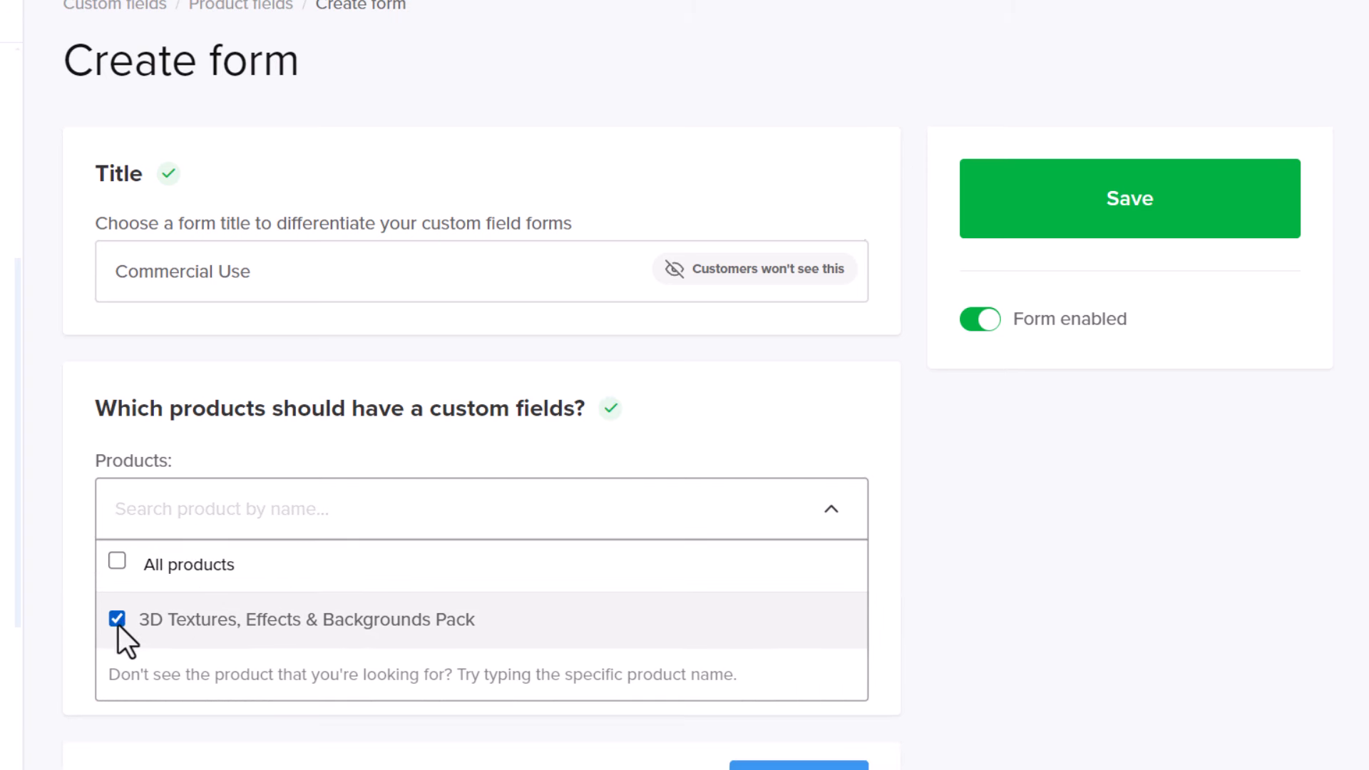
{"action": "left_click", "coordinate": [708, 435]}
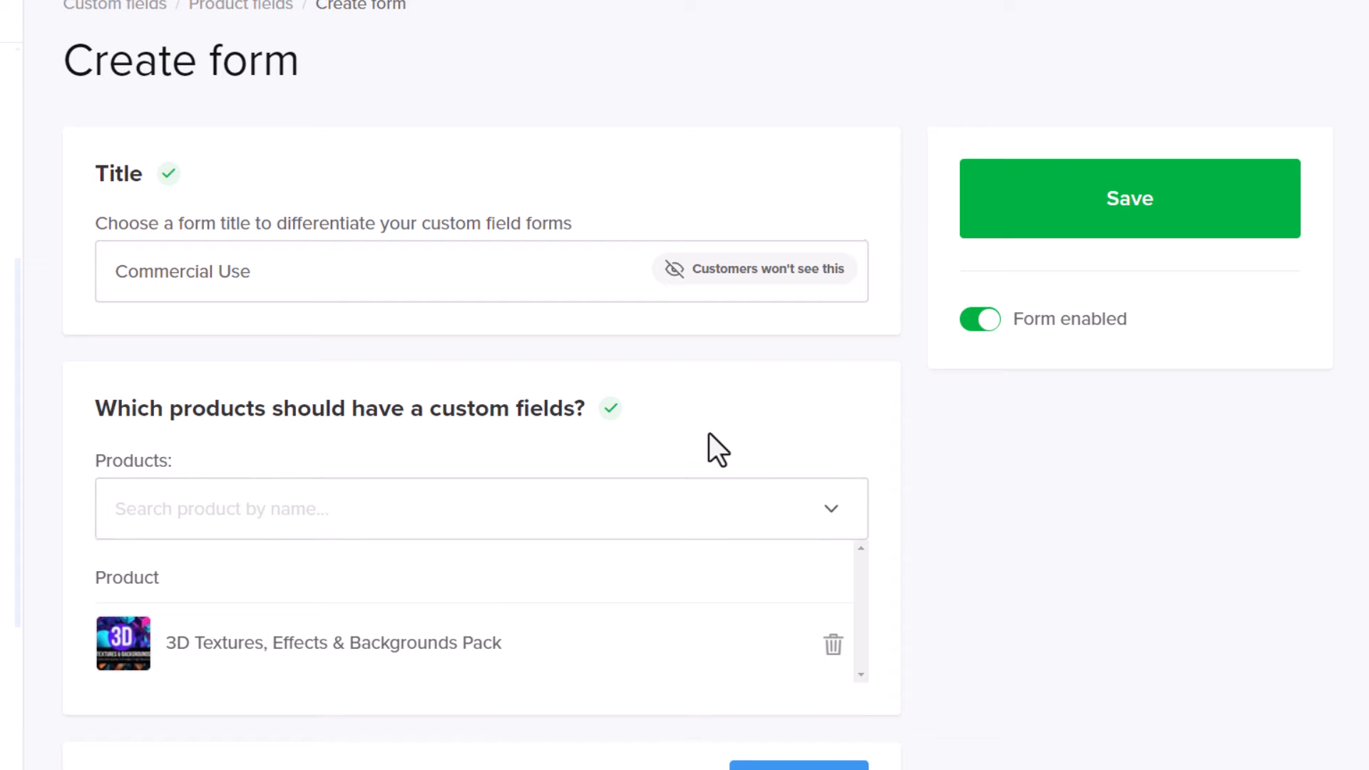
Add a checkbox field labelled "This item is for Commercial Use" to the form, try it in the preview, and save it
{"action": "scroll", "coordinate": [516, 720], "scroll_direction": "down", "scroll_amount": 3}
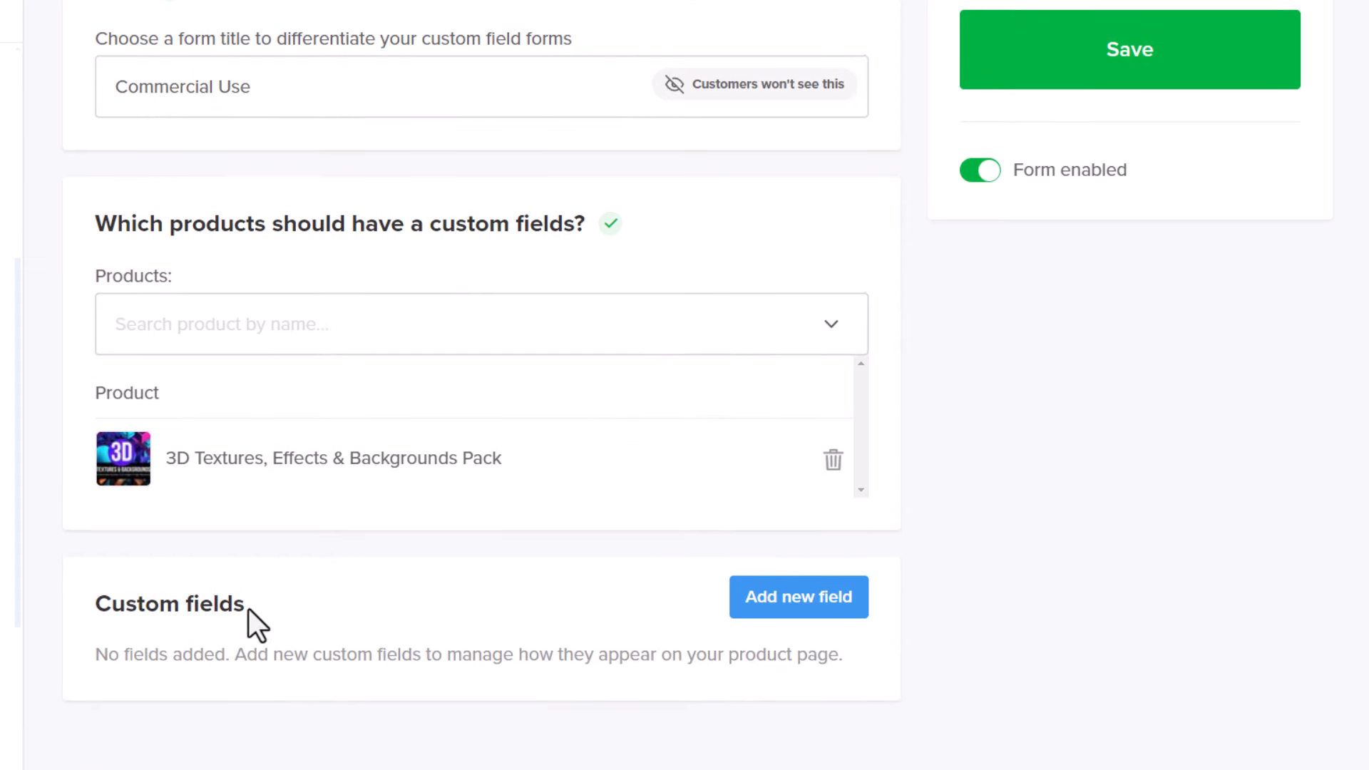
{"action": "left_click", "coordinate": [790, 610]}
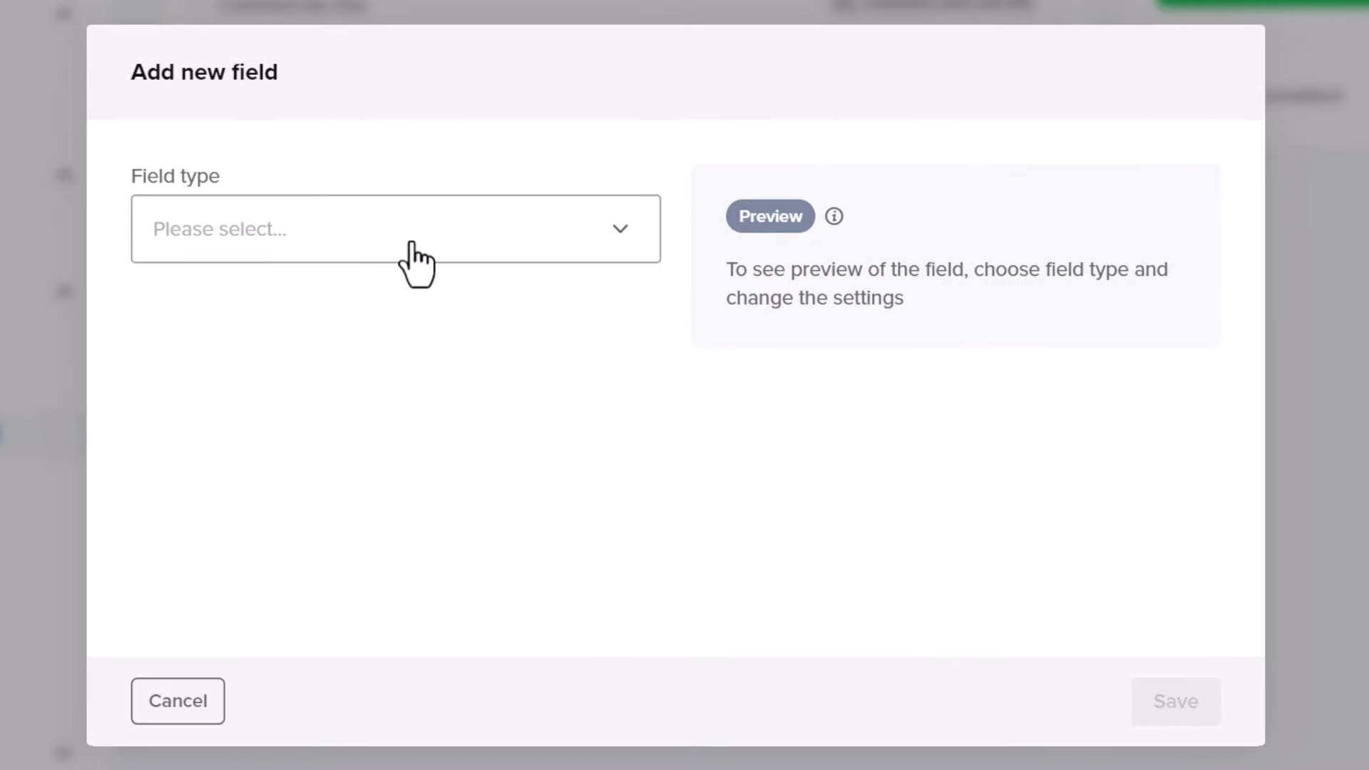
{"action": "left_click", "coordinate": [412, 244]}
{"action": "scroll", "coordinate": [290, 406], "scroll_direction": "down", "scroll_amount": 1}
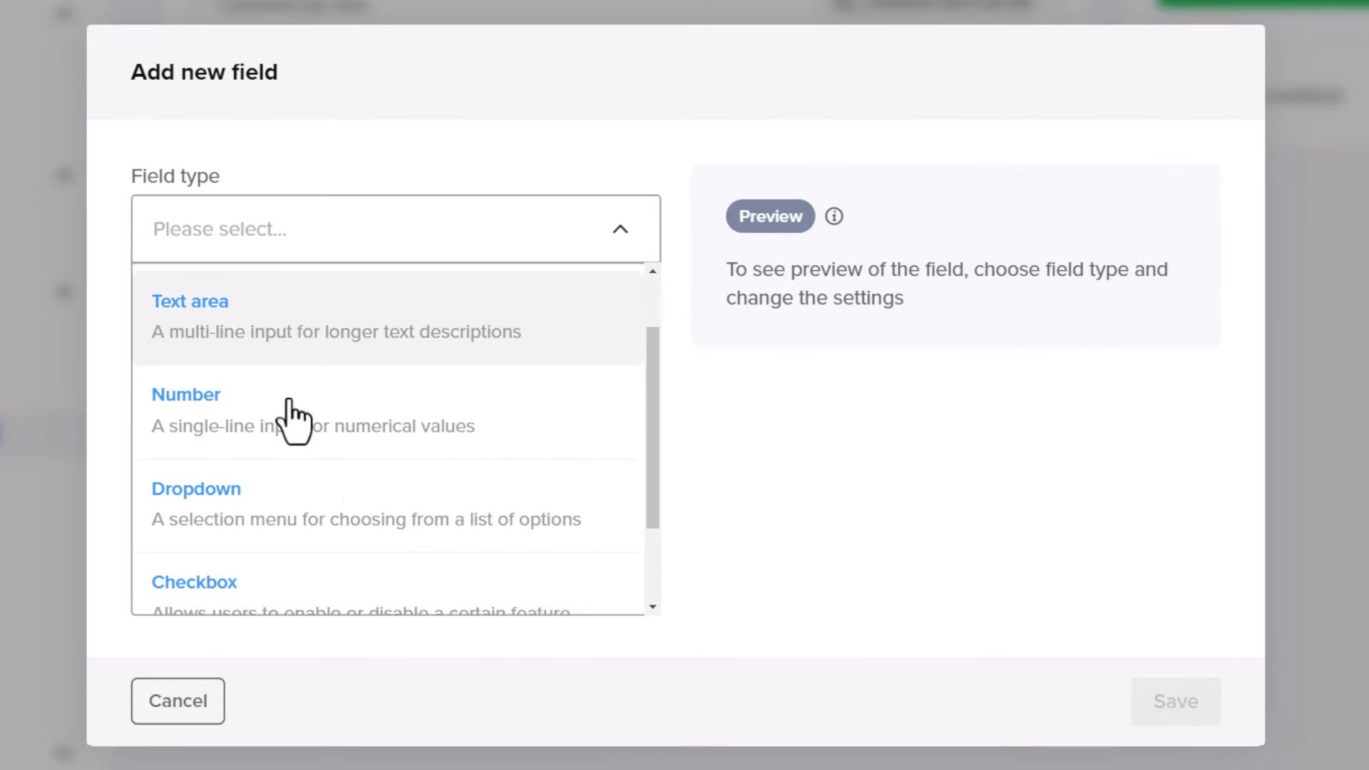
{"action": "scroll", "coordinate": [283, 495], "scroll_direction": "down", "scroll_amount": 1}
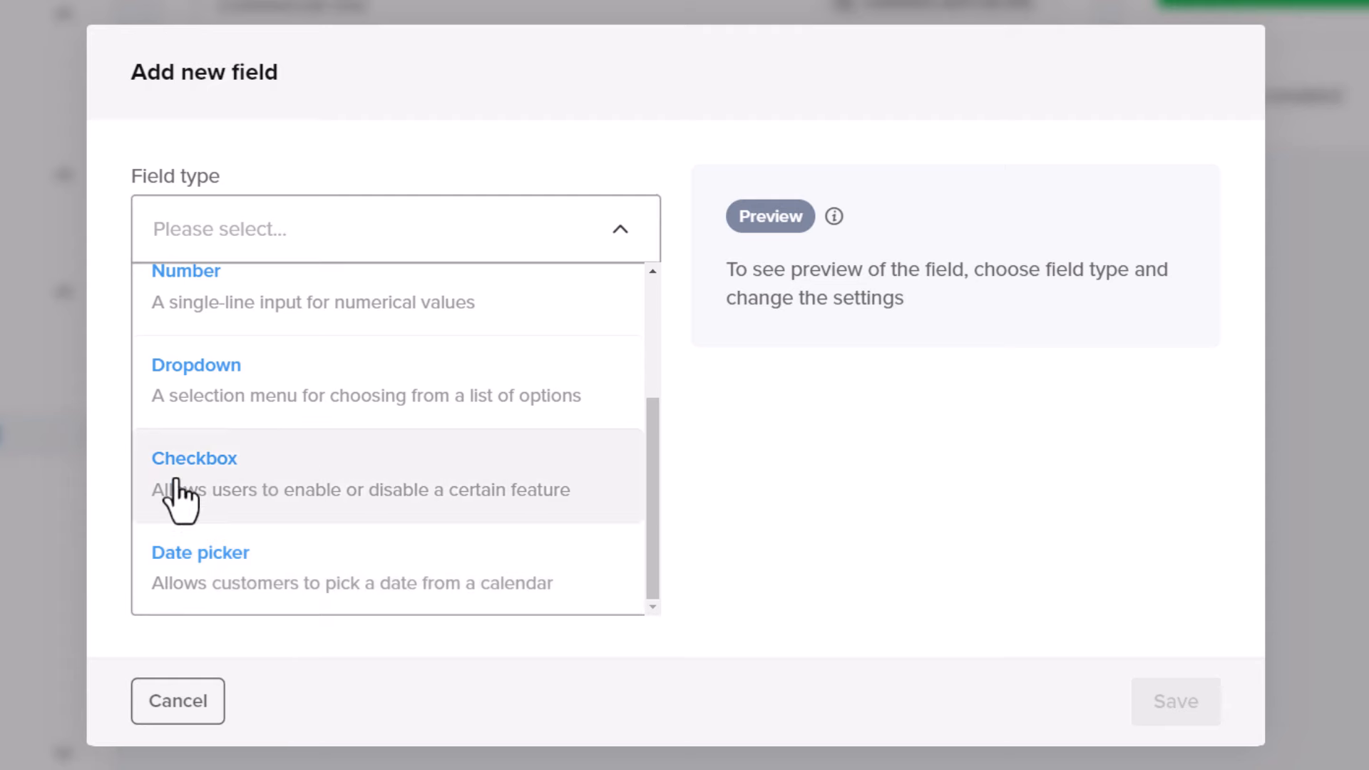
{"action": "left_click", "coordinate": [254, 475]}
{"action": "left_click", "coordinate": [244, 357]}
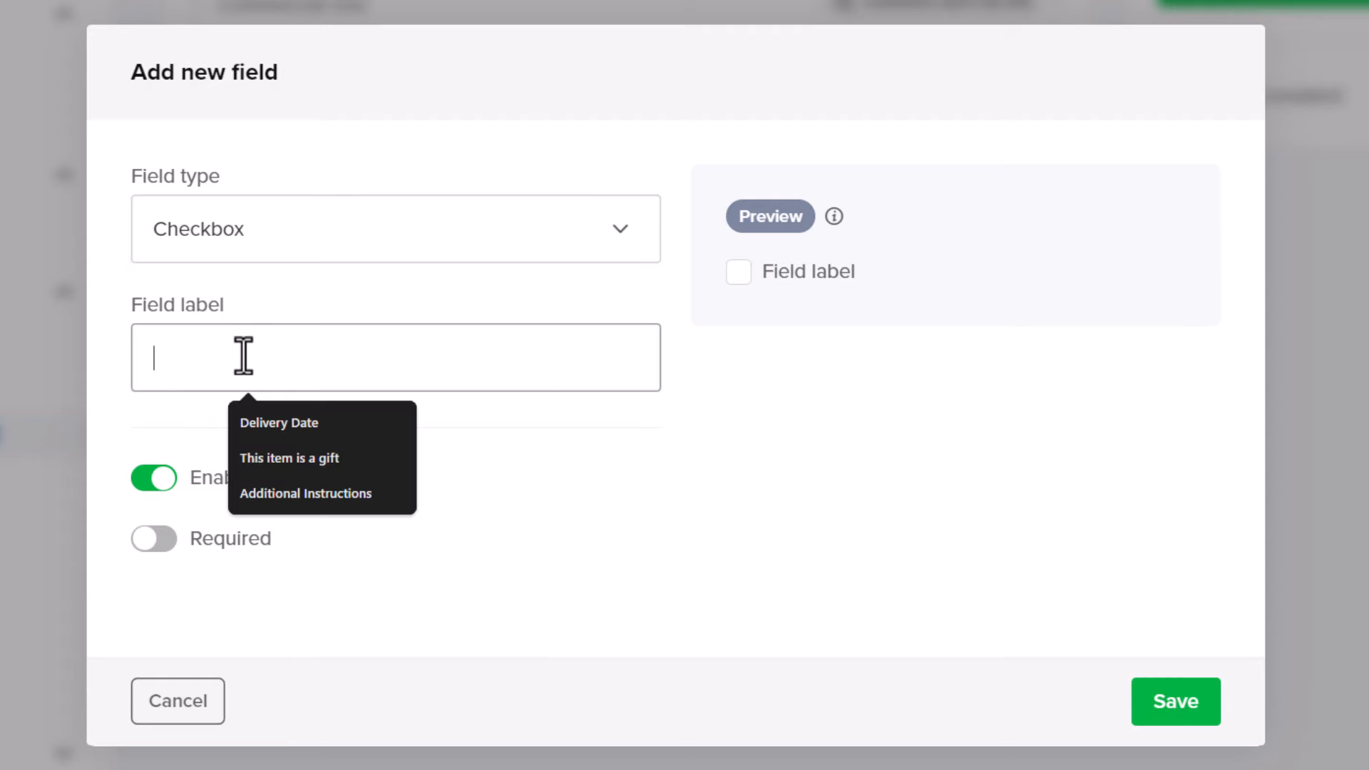
{"action": "type", "text": "This item is for Commercial Use"}
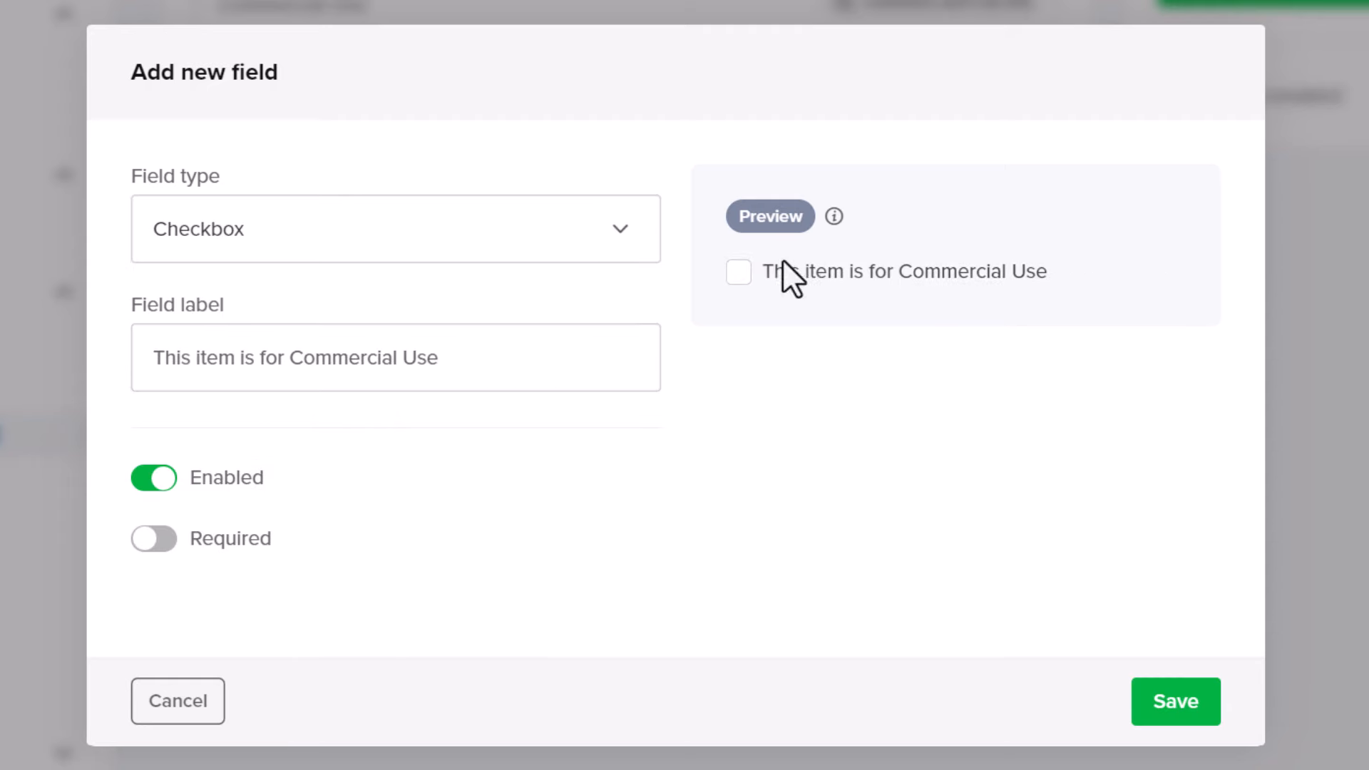
{"action": "left_click", "coordinate": [739, 273]}
{"action": "left_click", "coordinate": [739, 273]}
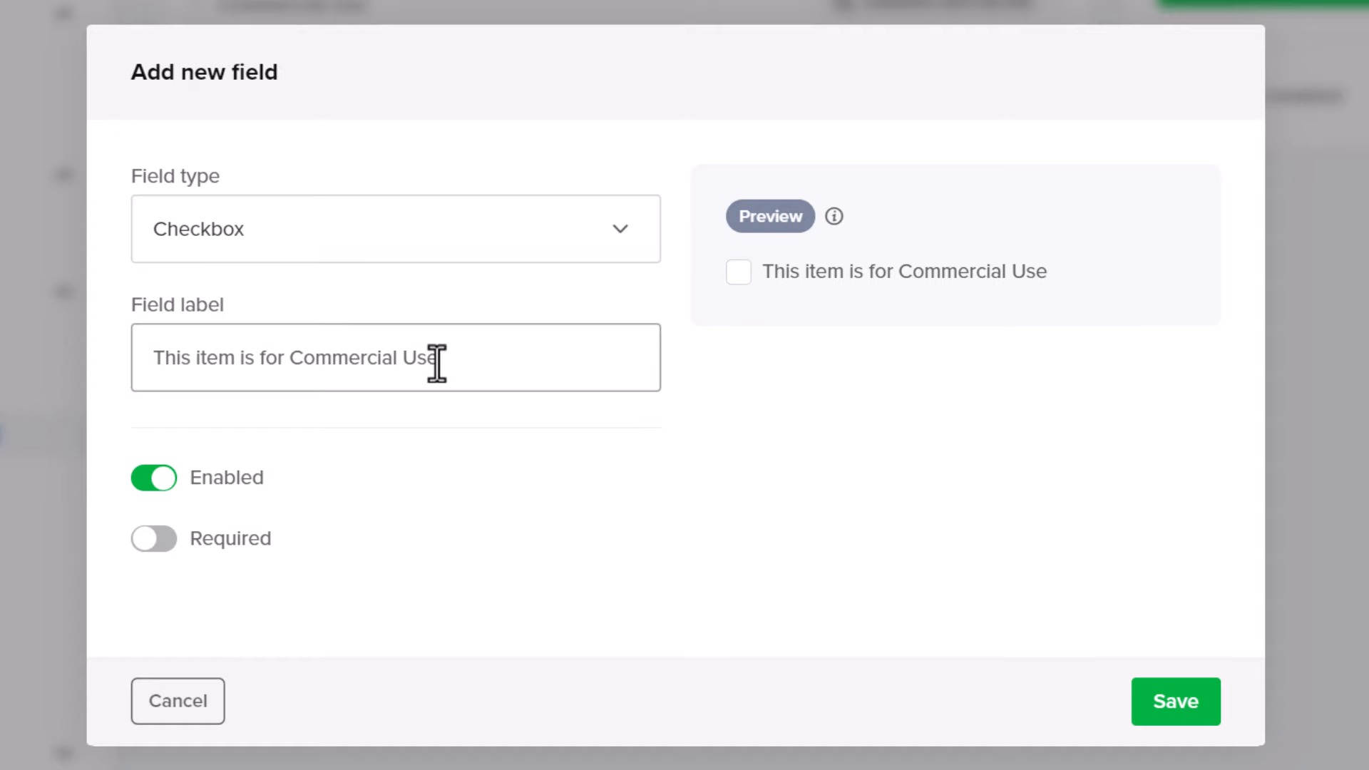
{"action": "left_click", "coordinate": [1175, 721]}
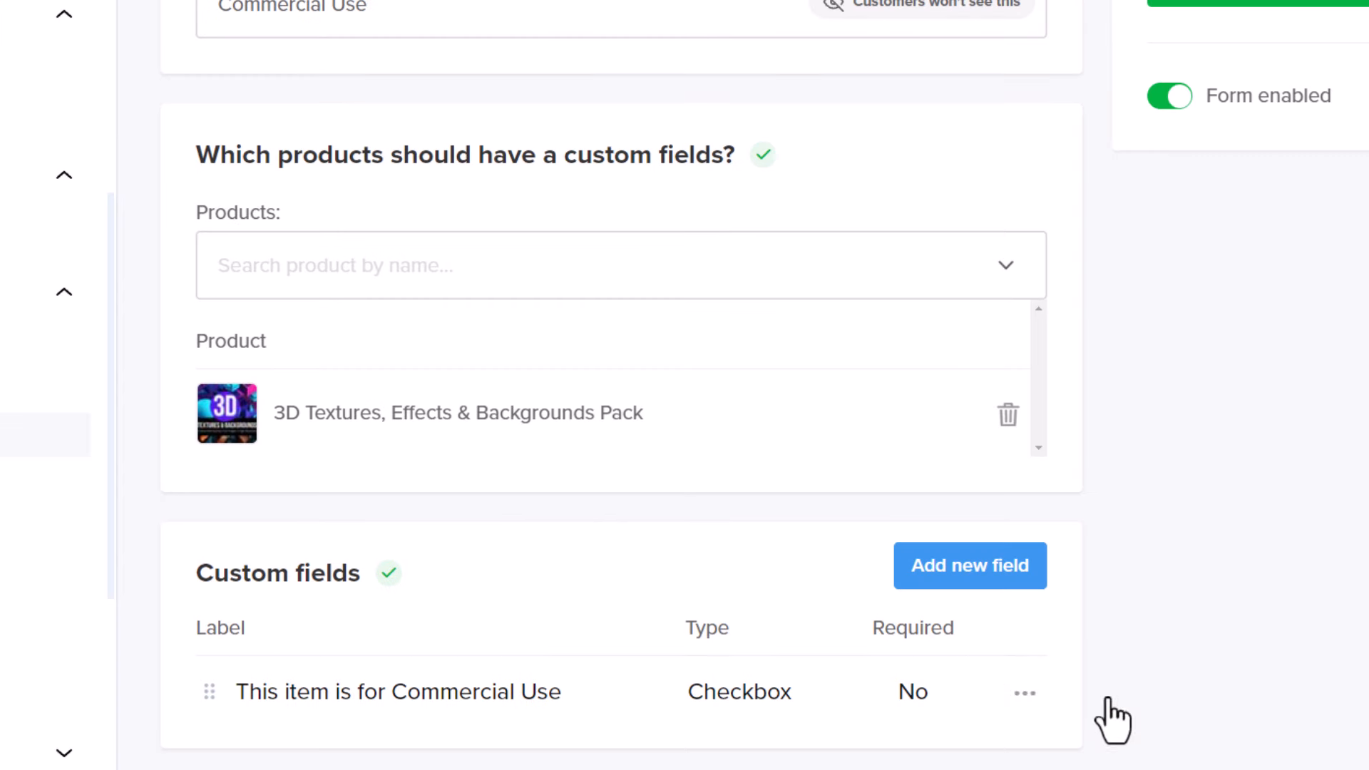
Add a text field labelled "What will this be used for?" to the form, save it, and try it on the storefront product page
{"action": "left_click", "coordinate": [986, 563]}
{"action": "left_click", "coordinate": [332, 239]}
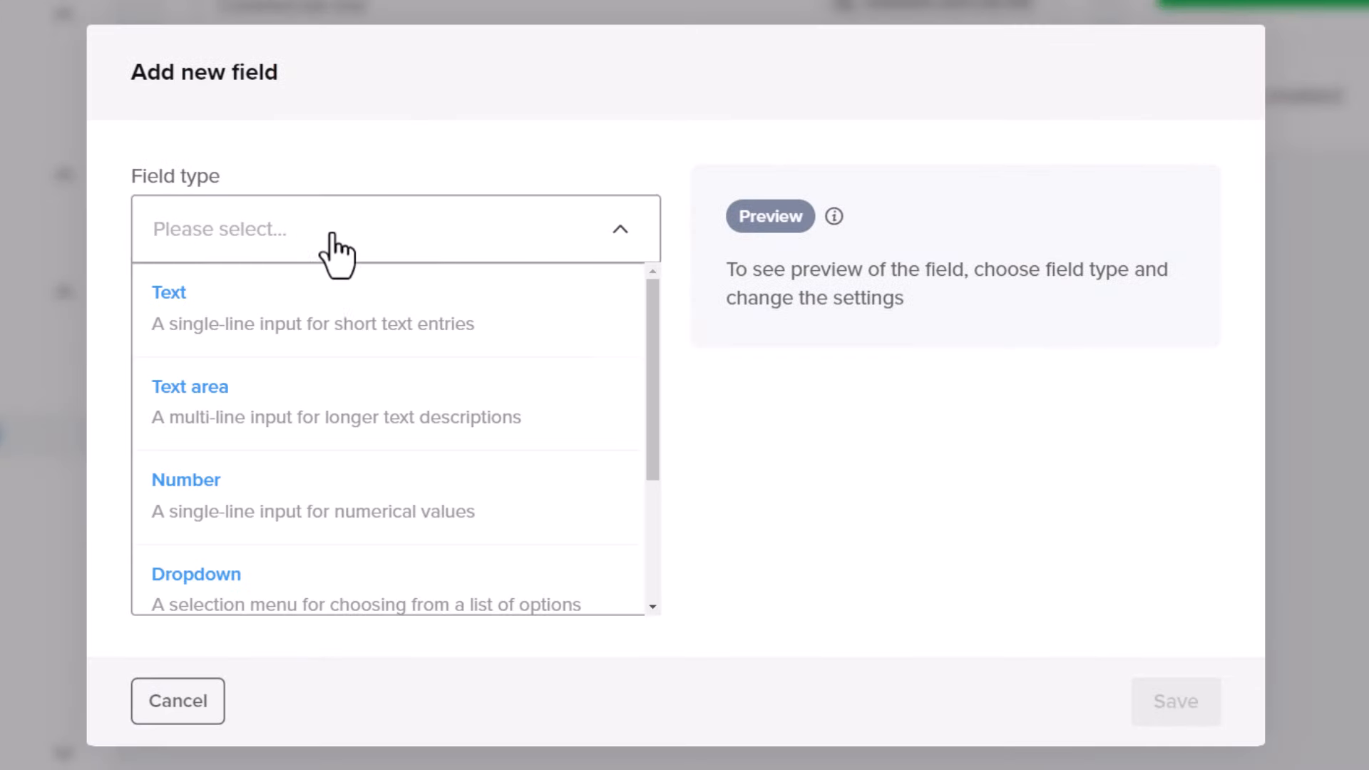
{"action": "left_click", "coordinate": [184, 308]}
{"action": "left_click", "coordinate": [186, 311]}
{"action": "type", "text": "What will this be used for?"}
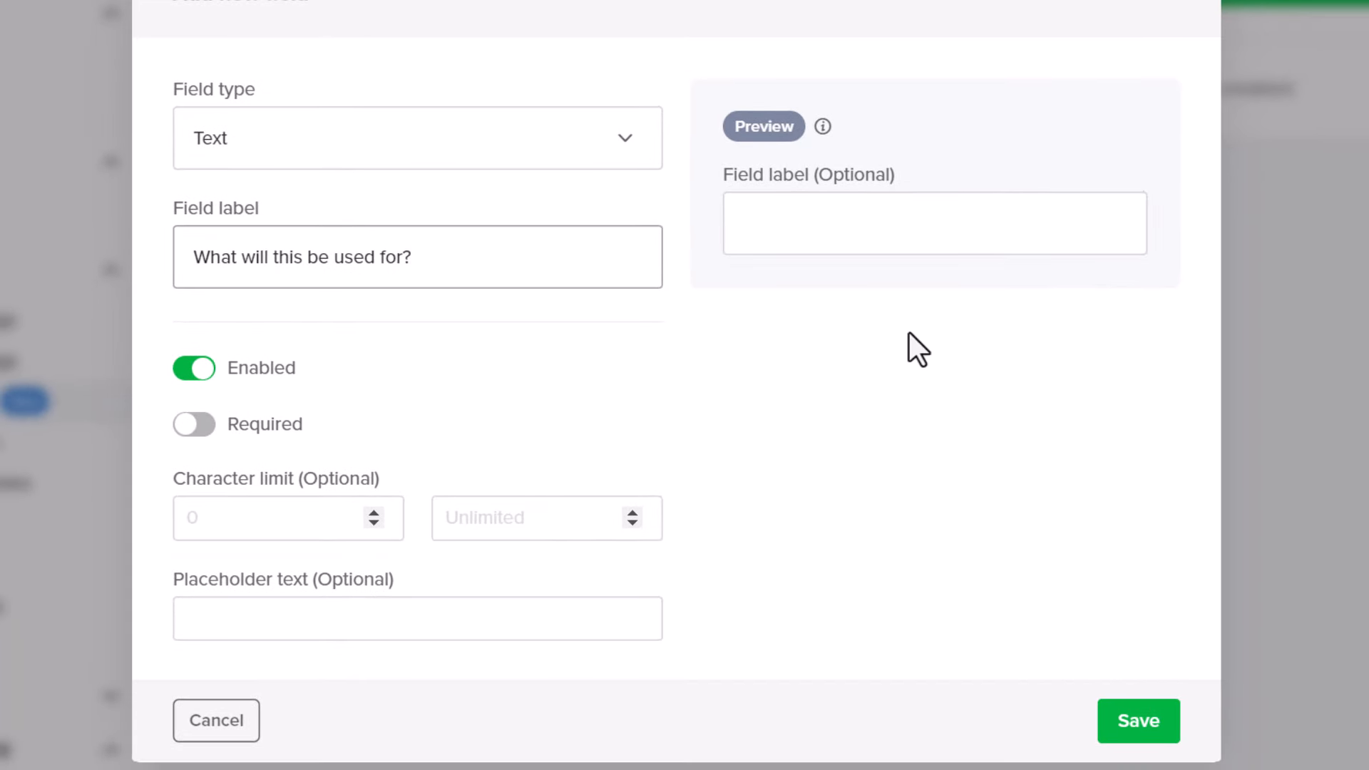
{"action": "left_click", "coordinate": [909, 333]}
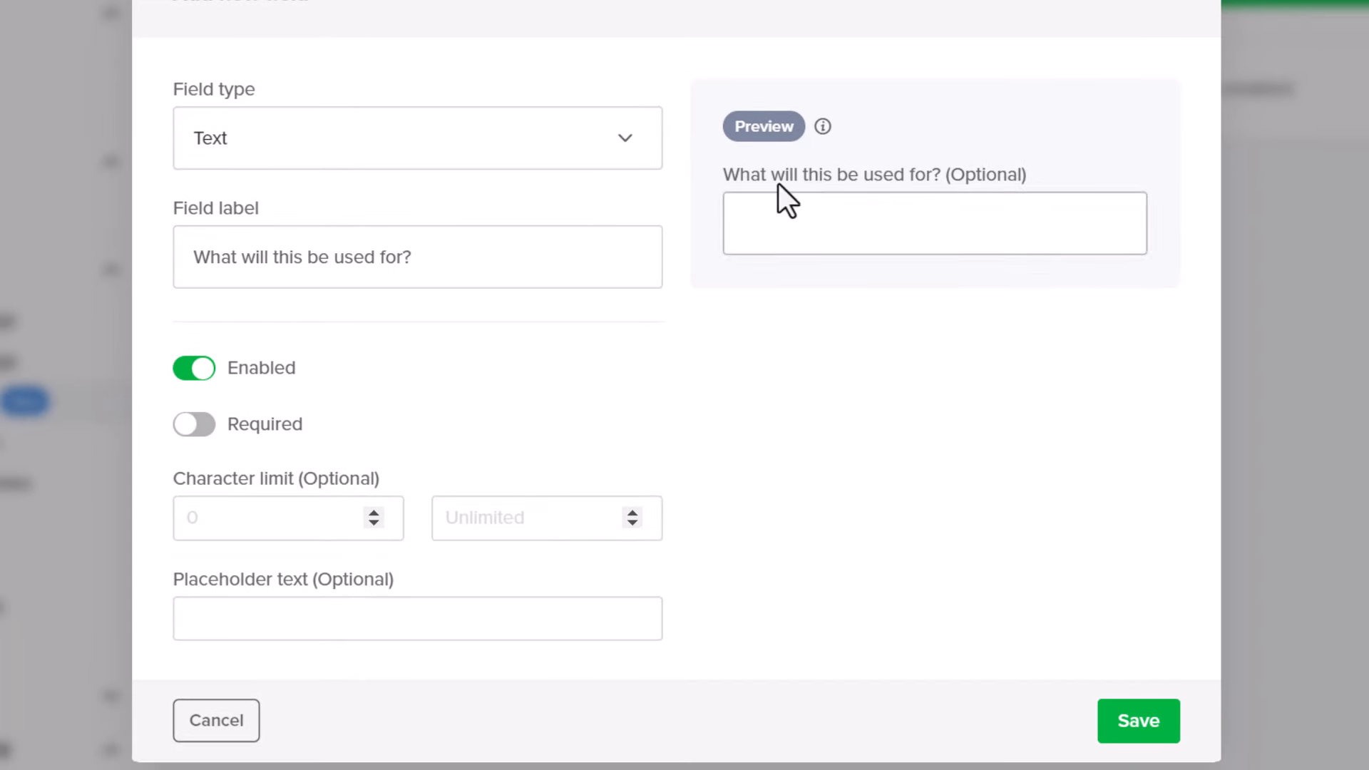
{"action": "left_click", "coordinate": [1160, 731]}
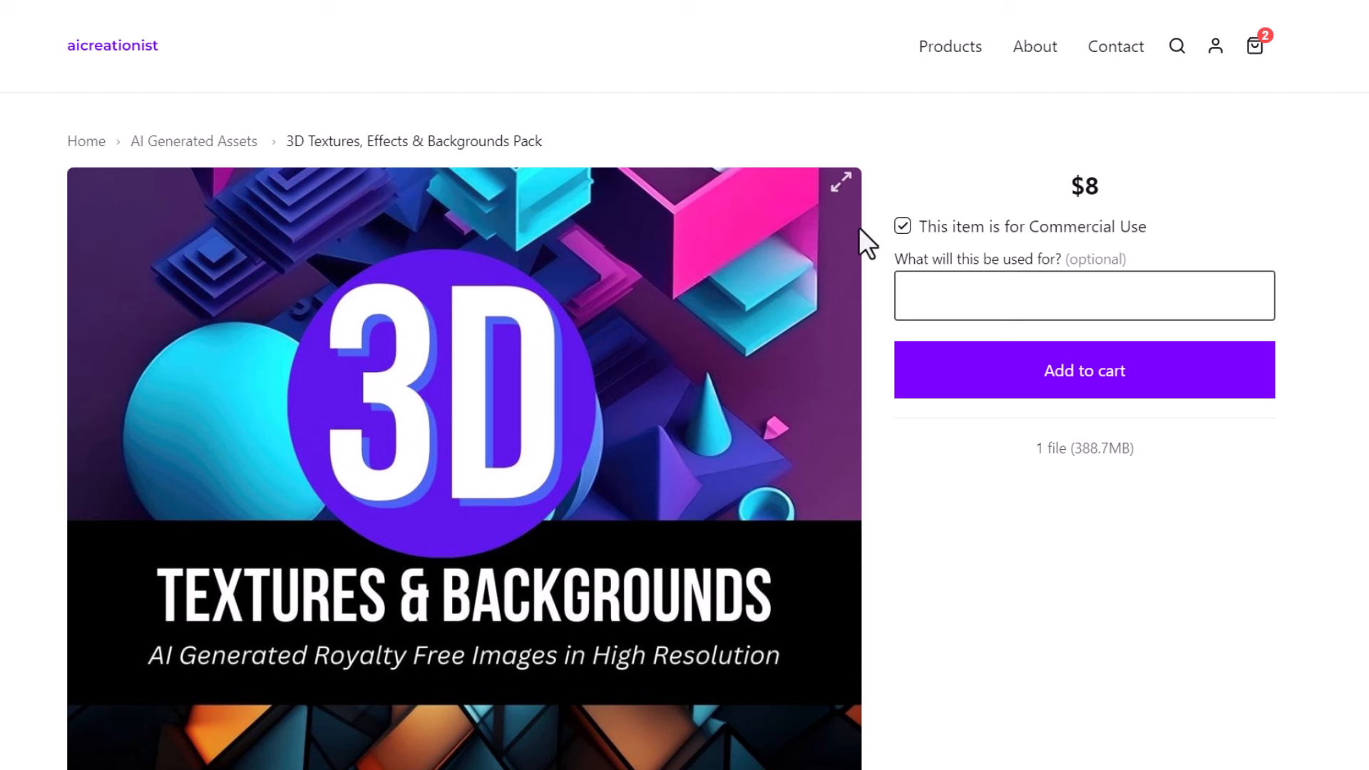
{"action": "left_click", "coordinate": [933, 304]}
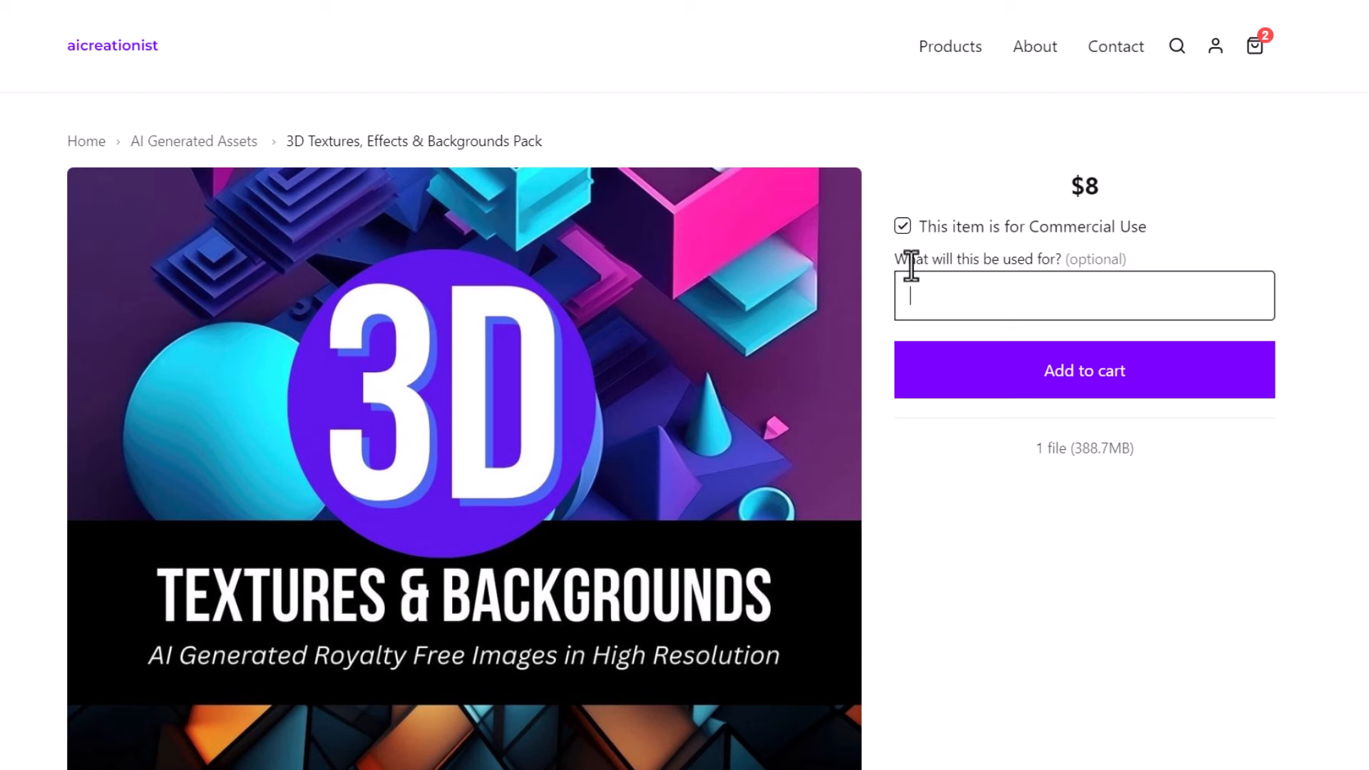
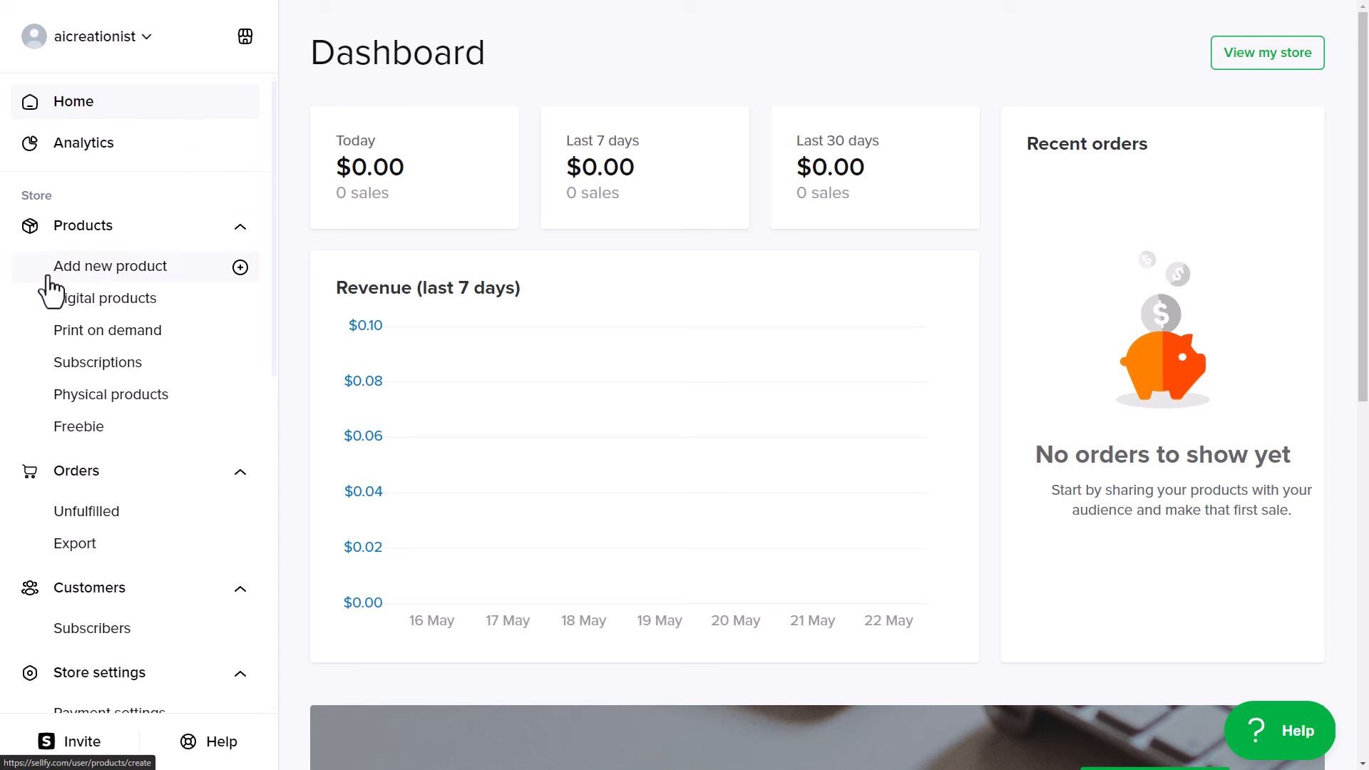
Go to the affiliate program from the dashboard and enable it
{"action": "scroll", "coordinate": [95, 256], "scroll_direction": "down", "scroll_amount": 4}
{"action": "scroll", "coordinate": [93, 251], "scroll_direction": "down", "scroll_amount": 5}
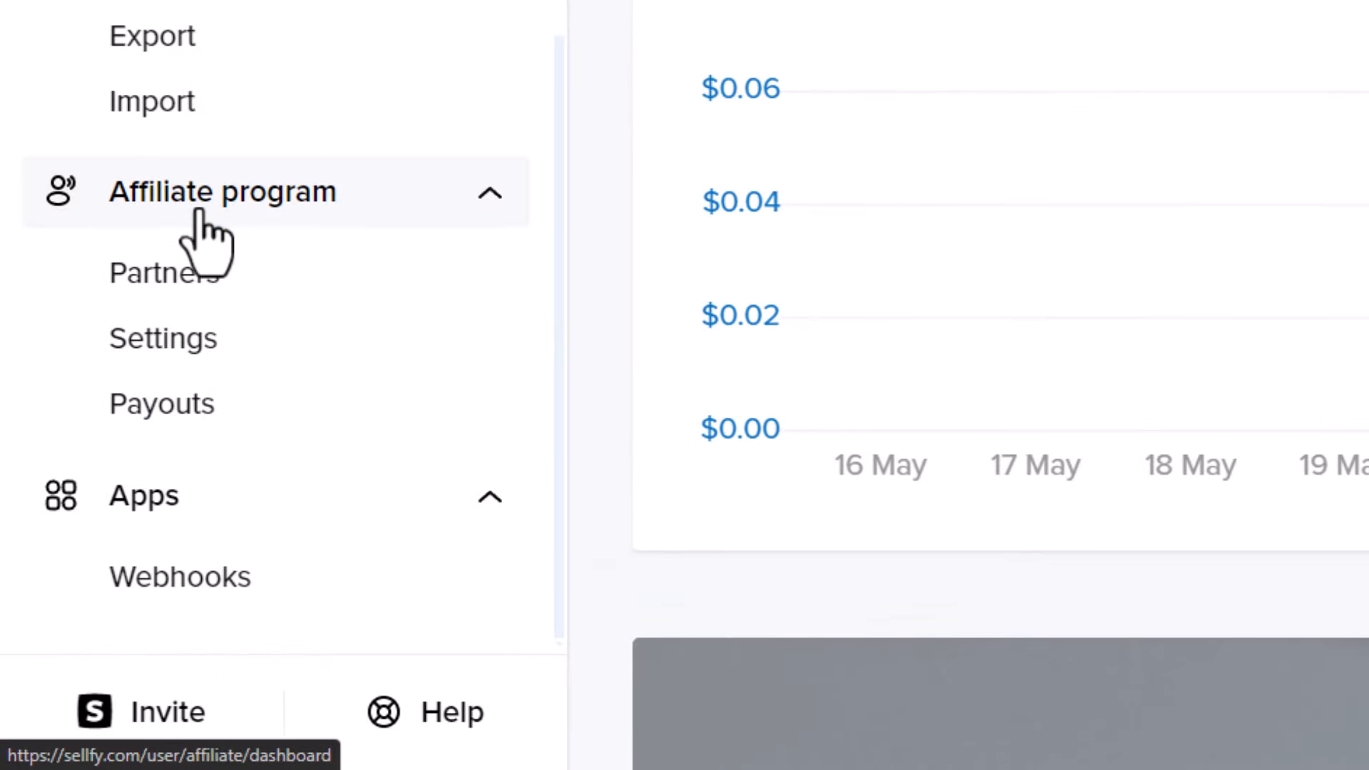
{"action": "left_click", "coordinate": [201, 221]}
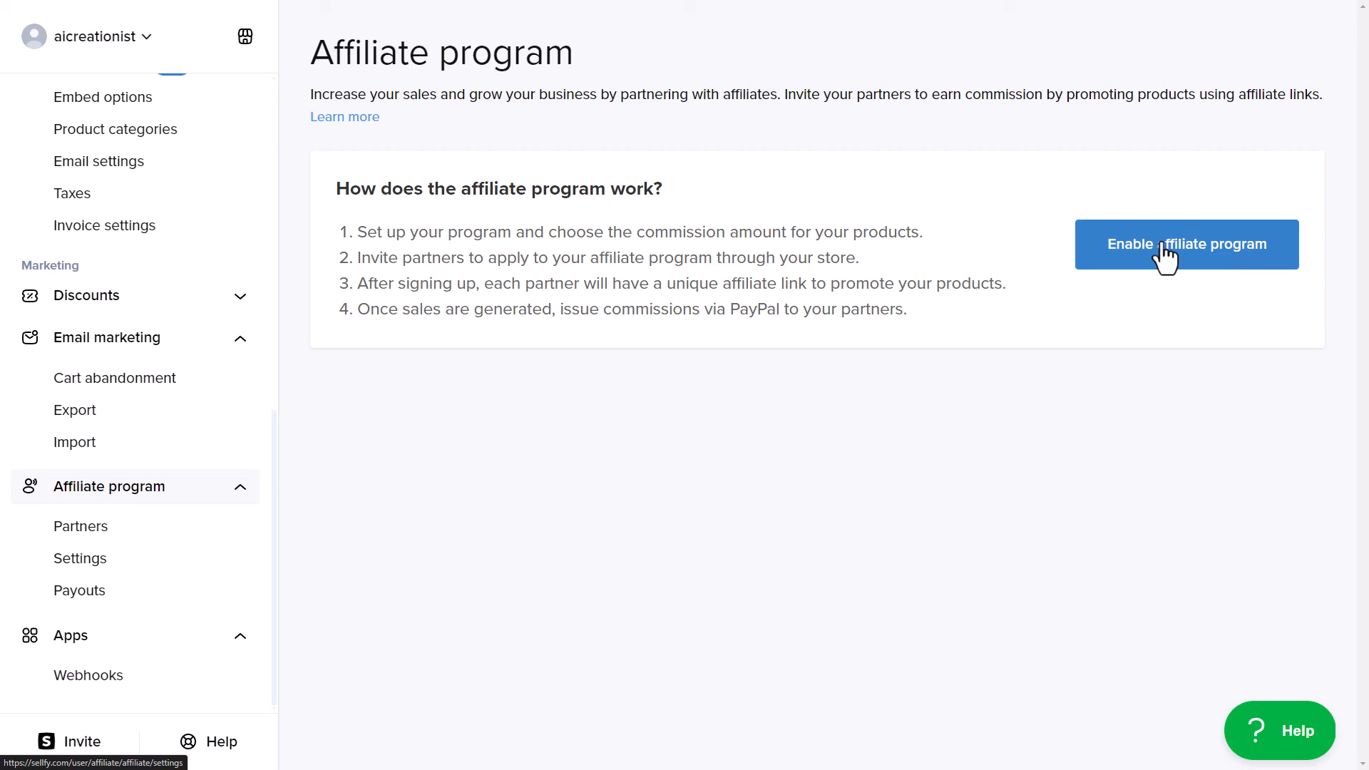
{"action": "left_click", "coordinate": [1195, 249]}
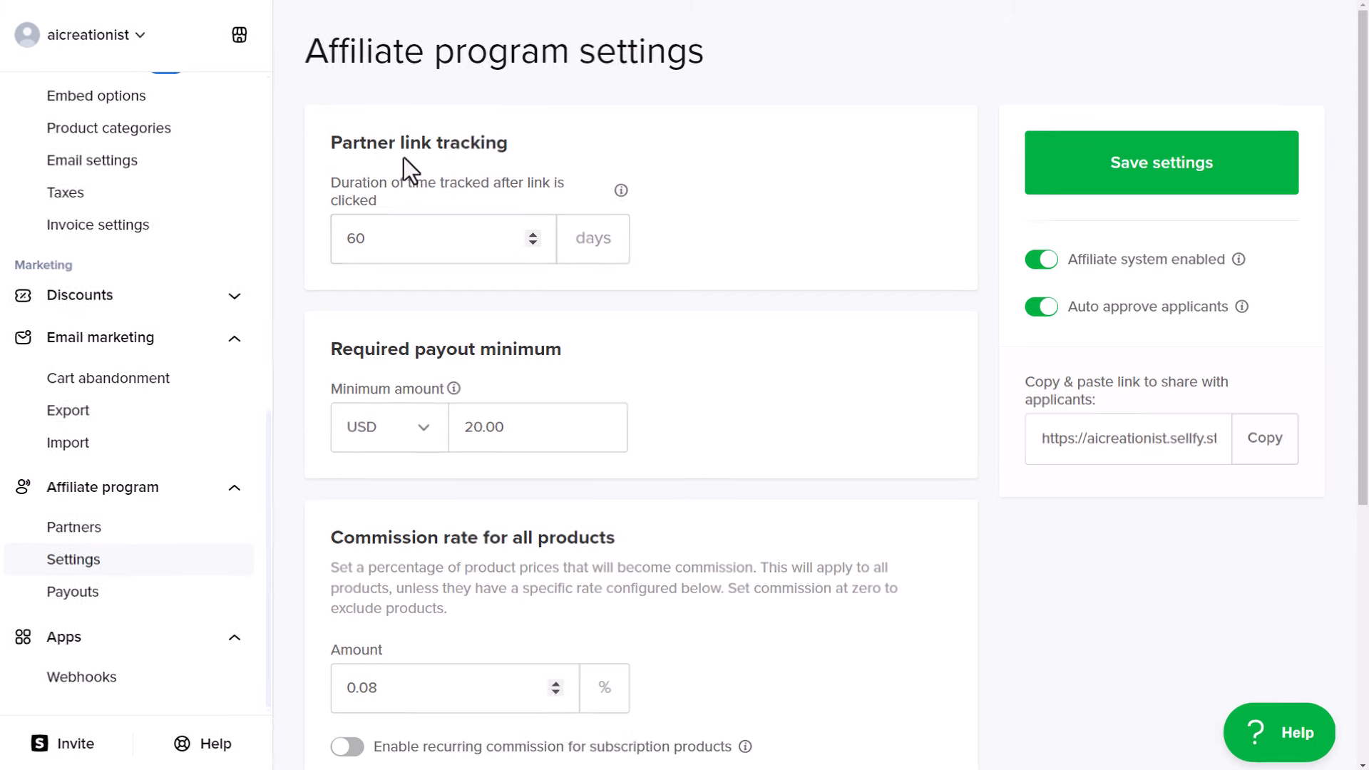
Try partner link tracking durations of 180 days and 7 days
{"action": "left_click_drag", "start_coordinate": [336, 143], "coordinate": [512, 144]}
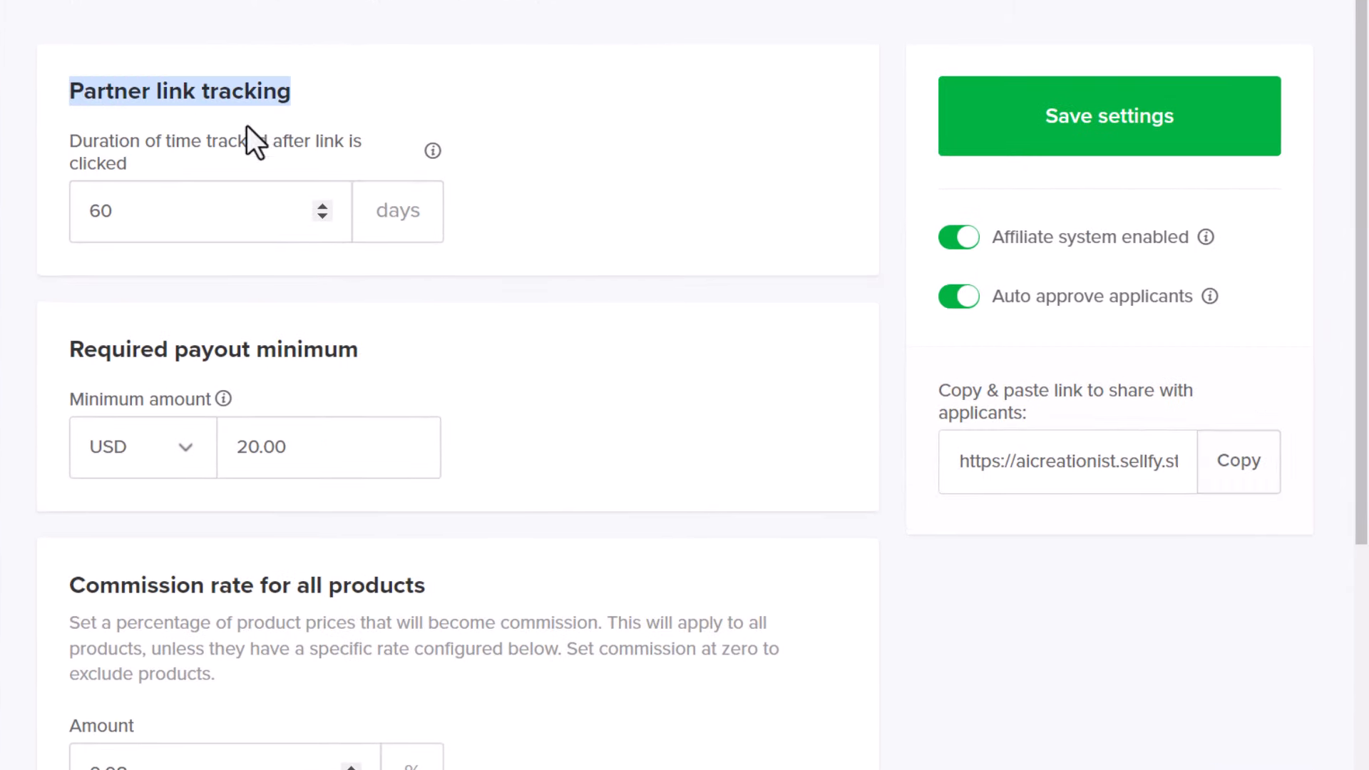
{"action": "left_click", "coordinate": [246, 135]}
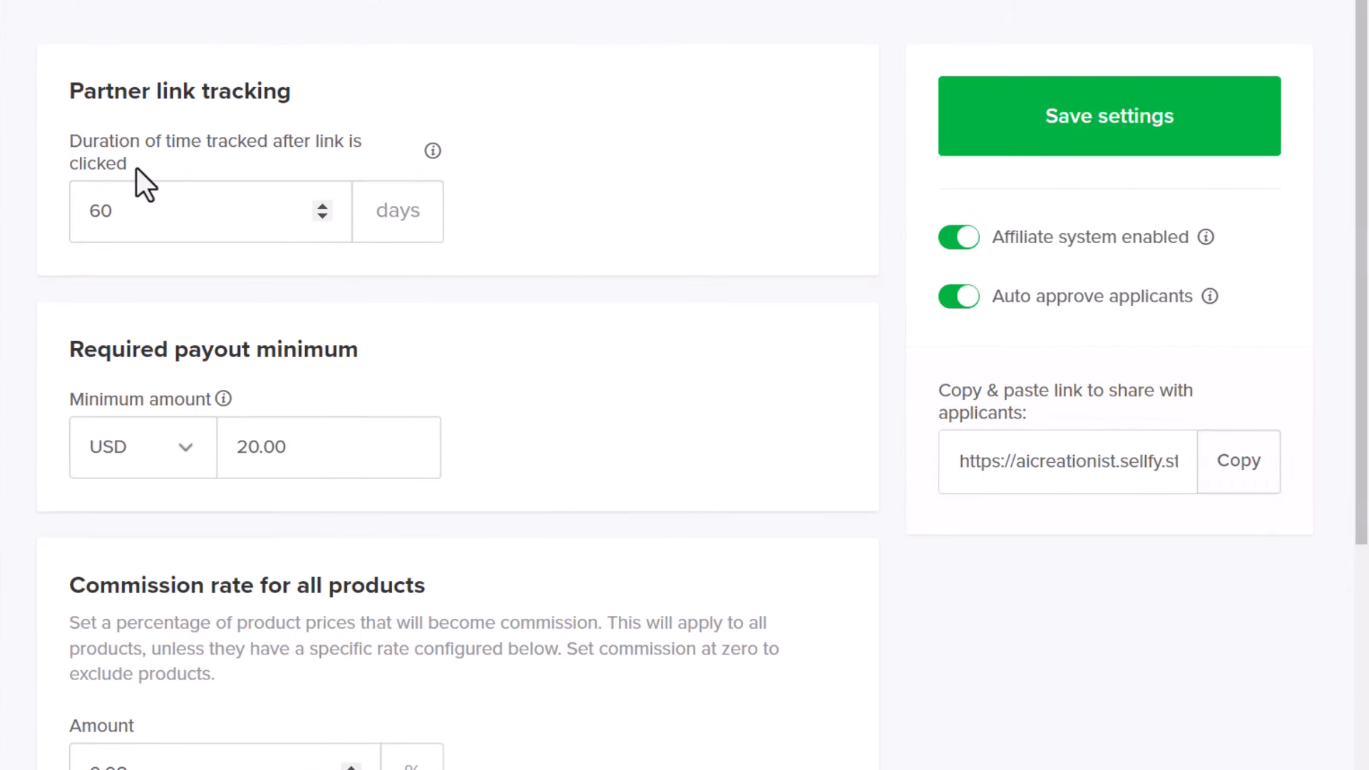
{"action": "left_click", "coordinate": [116, 211]}
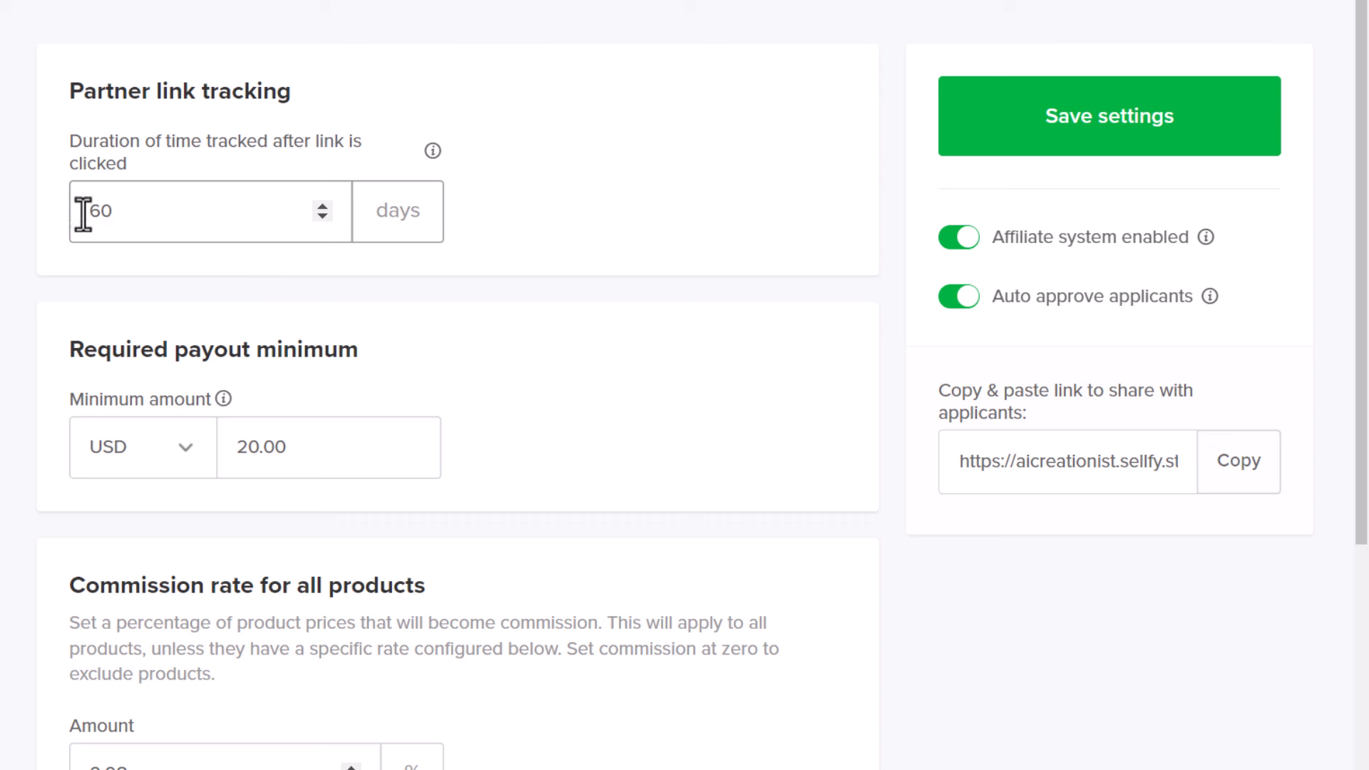
{"action": "left_click_drag", "start_coordinate": [85, 211], "coordinate": [147, 212]}
{"action": "type", "text": "180"}
{"action": "left_click_drag", "start_coordinate": [179, 219], "coordinate": [50, 220]}
{"action": "type", "text": "7"}
Set the partner link tracking duration to 30 days and the required payout minimum to 50 USD
{"action": "left_click_drag", "start_coordinate": [100, 220], "coordinate": [31, 215]}
{"action": "type", "text": "30"}
{"action": "left_click", "coordinate": [308, 453]}
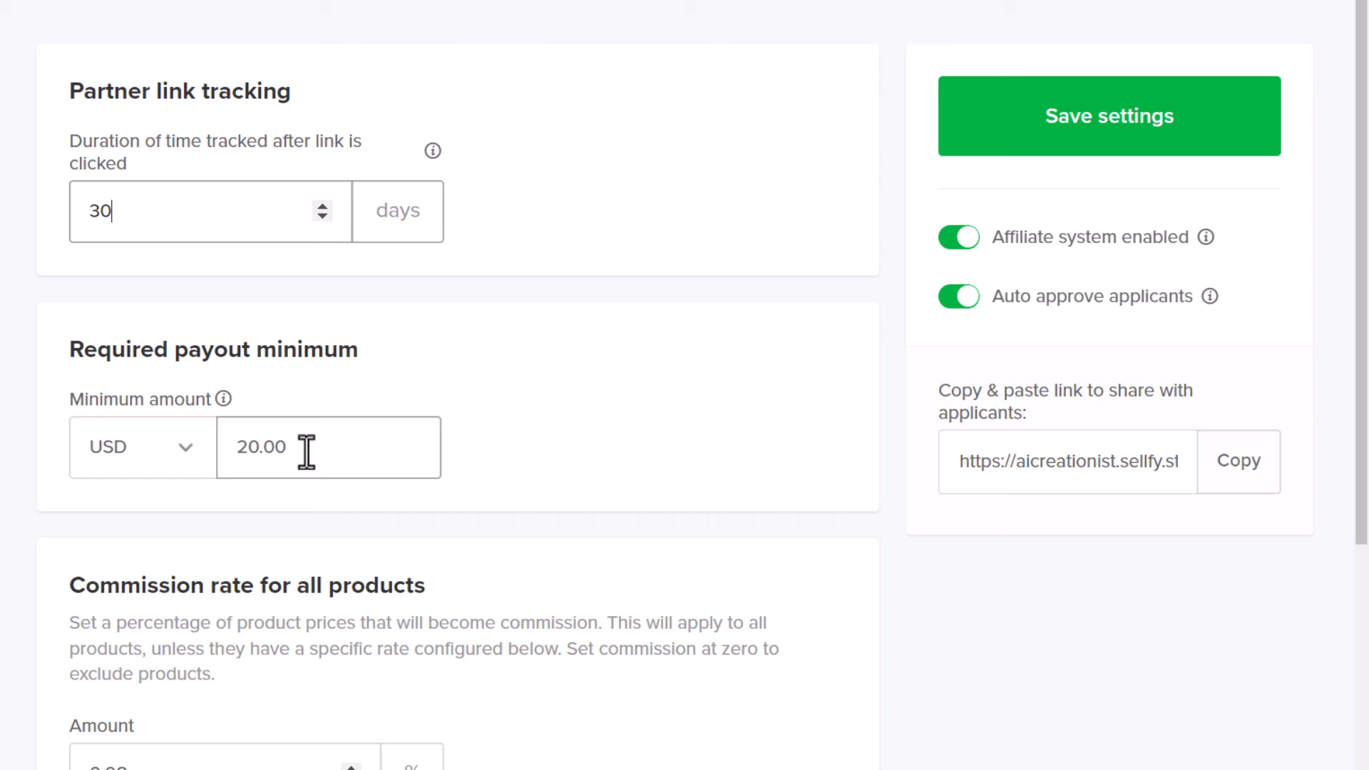
{"action": "left_click_drag", "start_coordinate": [306, 453], "coordinate": [216, 471]}
{"action": "type", "text": "50"}
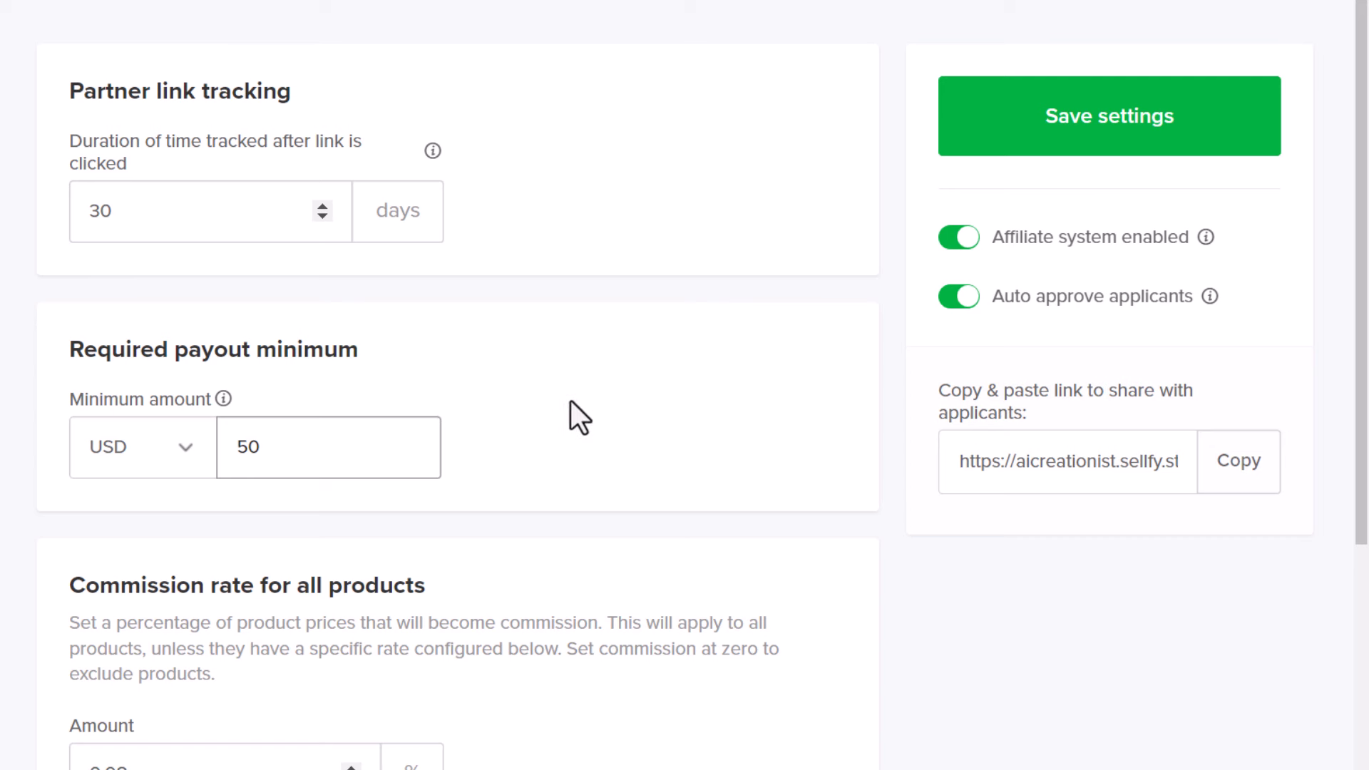
Set the commission rate for all products to 20% and enable recurring commission for subscription products
{"action": "scroll", "coordinate": [569, 412], "scroll_direction": "down", "scroll_amount": 3}
{"action": "left_click", "coordinate": [122, 504]}
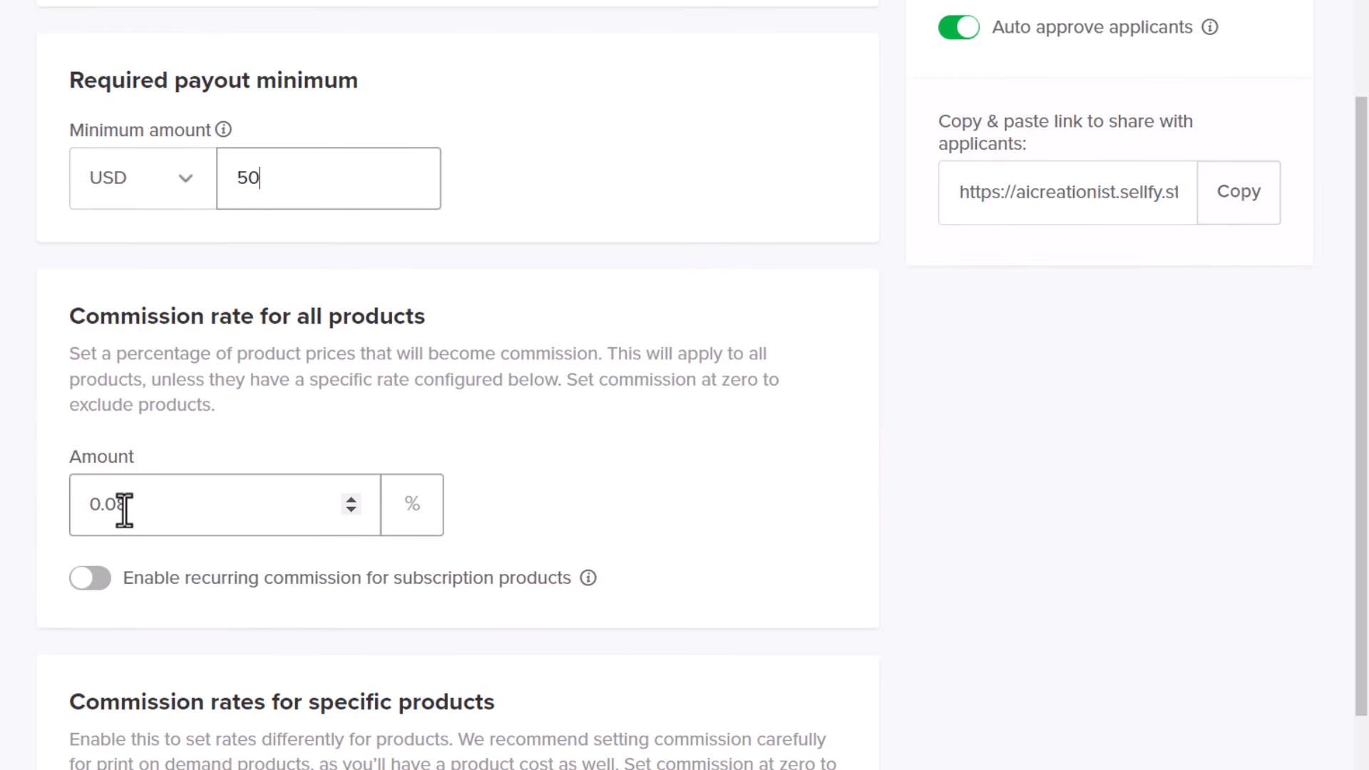
{"action": "left_click_drag", "start_coordinate": [137, 509], "coordinate": [44, 507]}
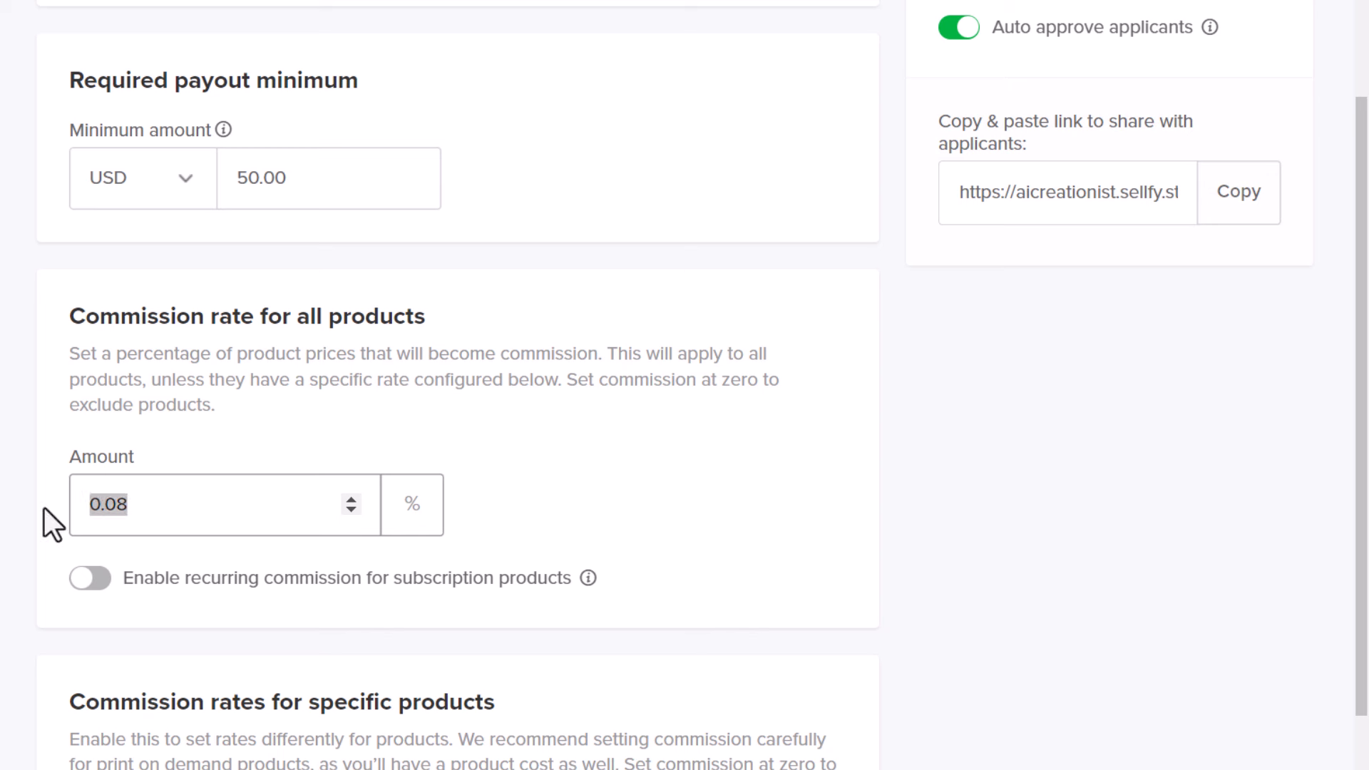
{"action": "type", "text": "20"}
{"action": "left_click", "coordinate": [340, 422]}
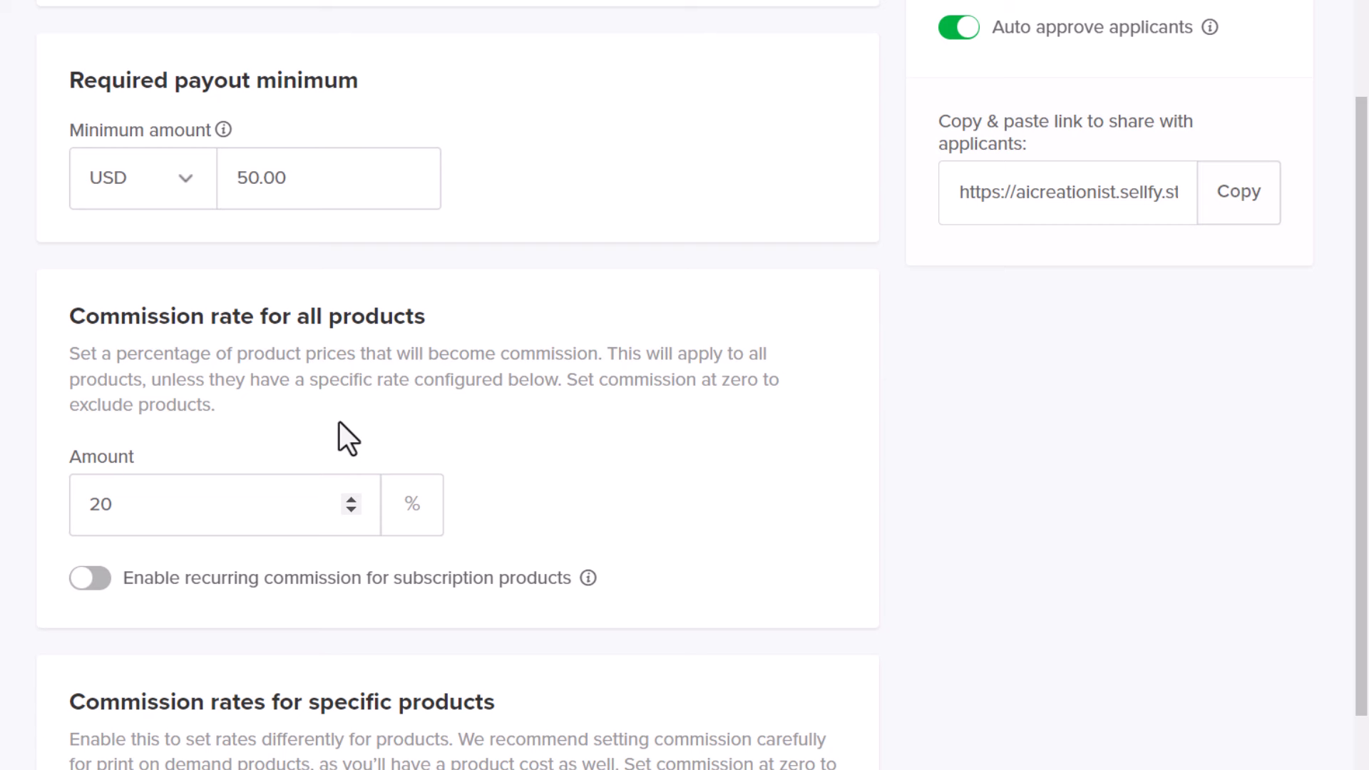
{"action": "left_click_drag", "start_coordinate": [84, 505], "coordinate": [117, 503]}
{"action": "left_click", "coordinate": [128, 515]}
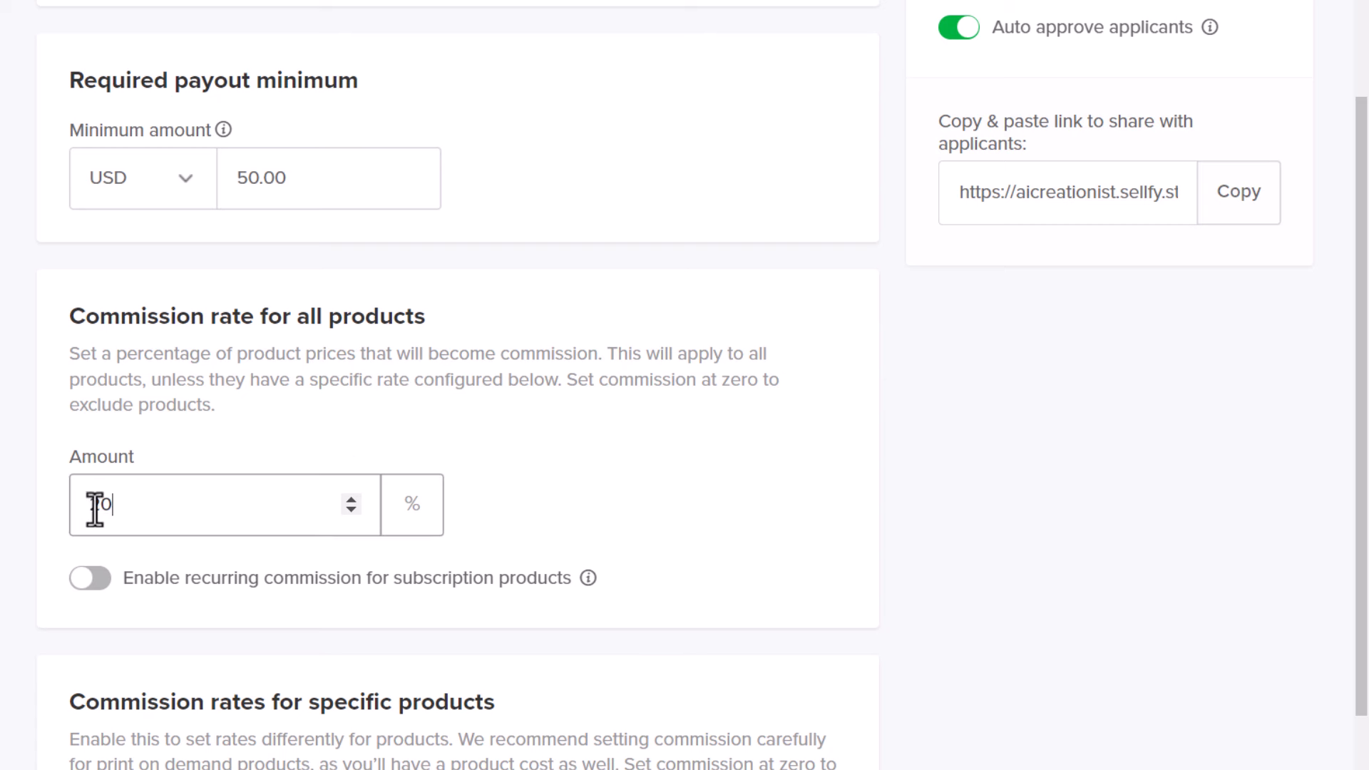
{"action": "left_click", "coordinate": [91, 579]}
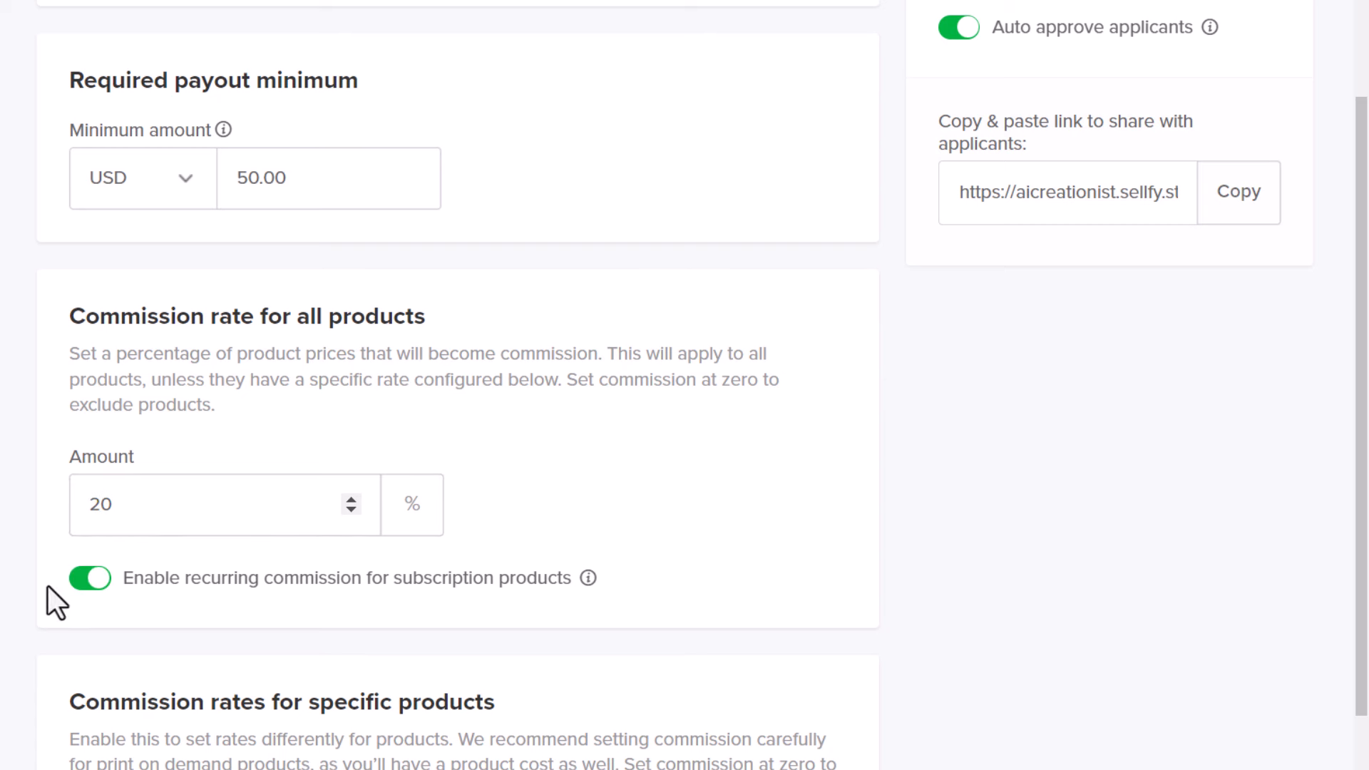
Disable recurring commission for subscription products, and enable specific product rates with the 3D Textures, Effects & Backgrounds Pack selected
{"action": "left_click", "coordinate": [80, 583]}
{"action": "scroll", "coordinate": [391, 613], "scroll_direction": "down", "scroll_amount": 3}
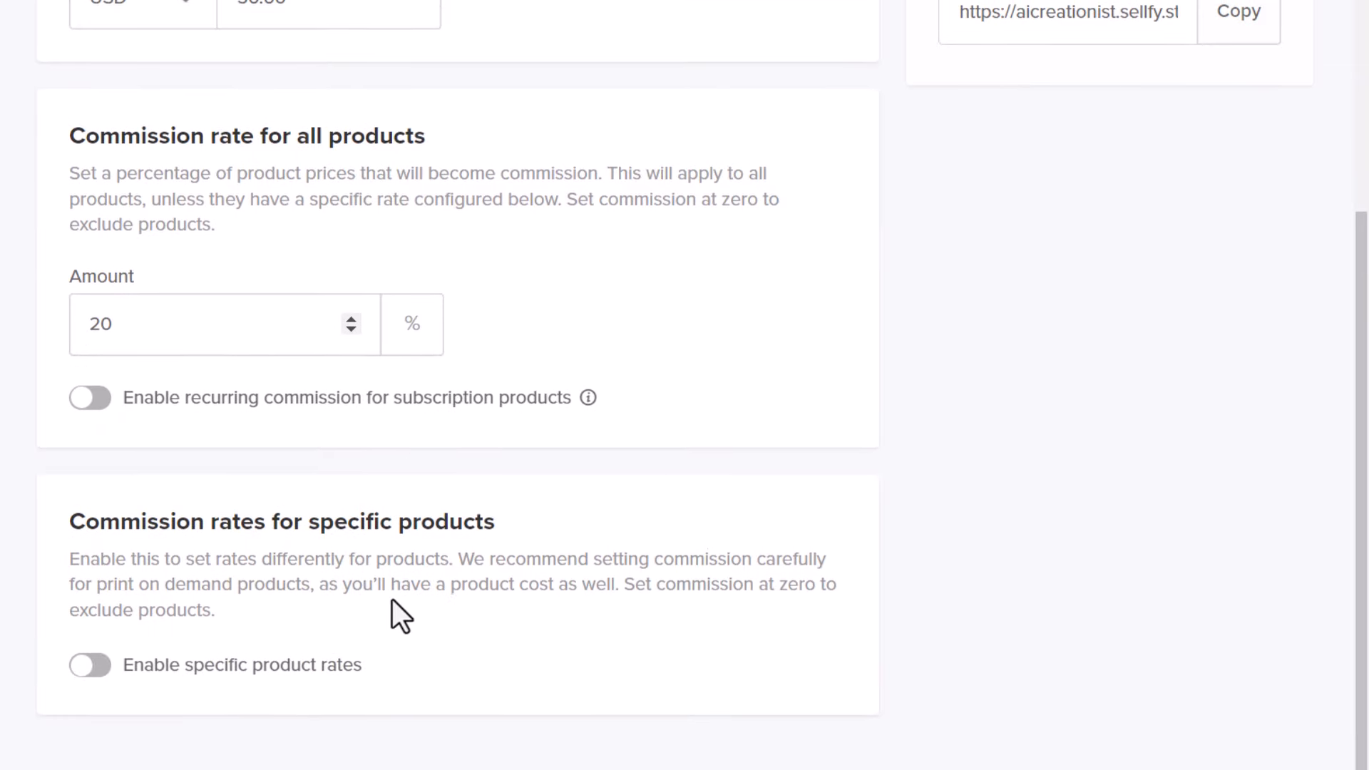
{"action": "left_click", "coordinate": [92, 612]}
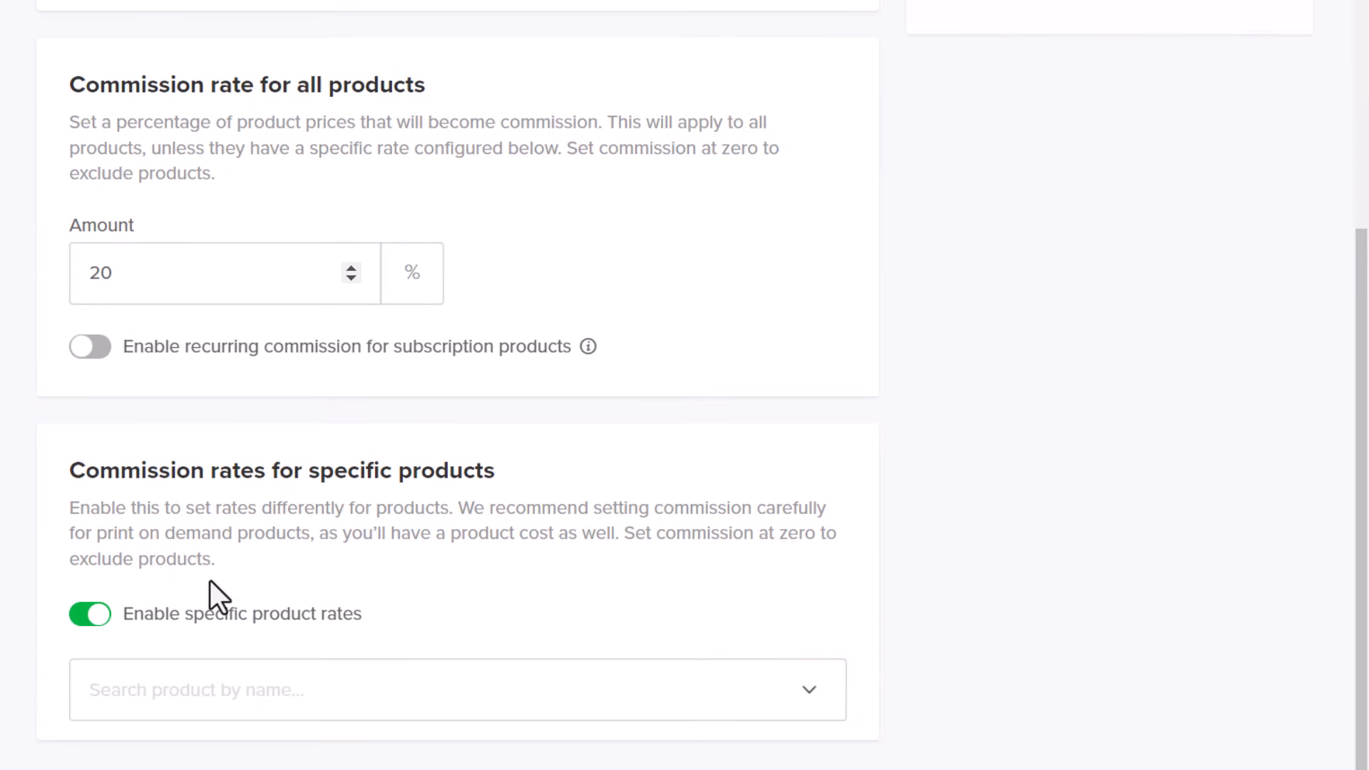
{"action": "scroll", "coordinate": [211, 581], "scroll_direction": "down", "scroll_amount": 1}
{"action": "left_click", "coordinate": [226, 613]}
{"action": "left_click", "coordinate": [128, 668]}
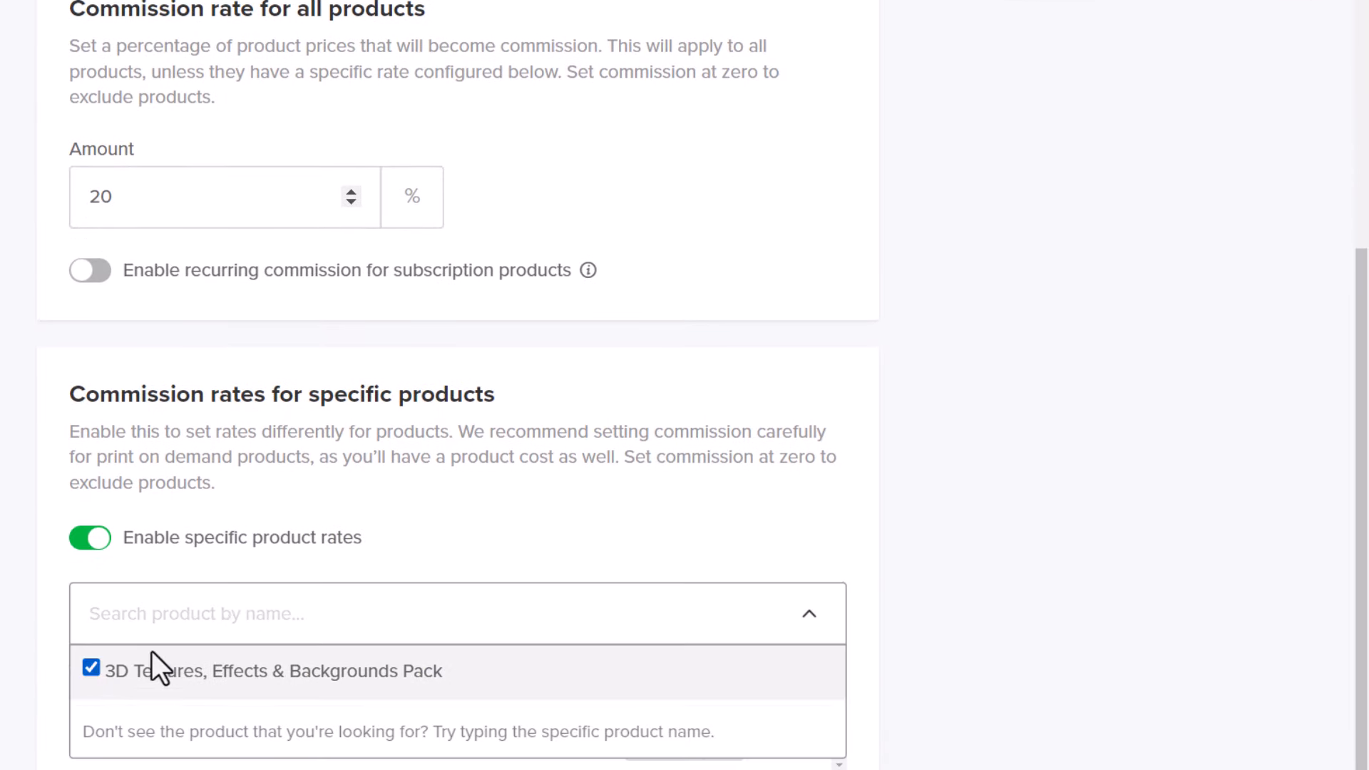
Set the specific commission rate for the 3D Textures, Effects & Backgrounds Pack to 10%
{"action": "scroll", "coordinate": [311, 626], "scroll_direction": "down", "scroll_amount": 1}
{"action": "scroll", "coordinate": [311, 626], "scroll_direction": "down", "scroll_amount": 1}
{"action": "left_click", "coordinate": [606, 388]}
{"action": "left_click", "coordinate": [656, 614]}
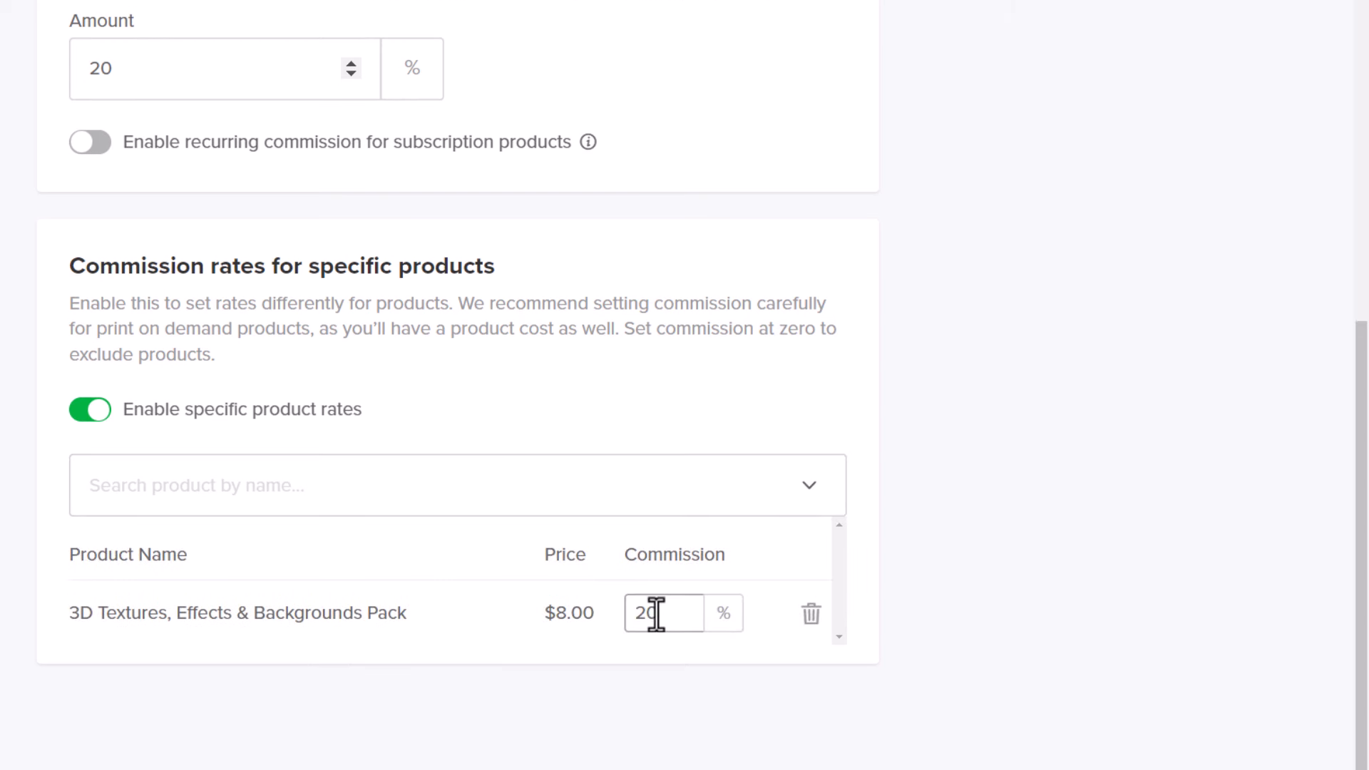
{"action": "type", "text": "10"}
{"action": "left_click", "coordinate": [396, 706]}
Turn off automatic approval of affiliate applicants and save the affiliate settings
{"action": "scroll", "coordinate": [382, 682], "scroll_direction": "up", "scroll_amount": 10}
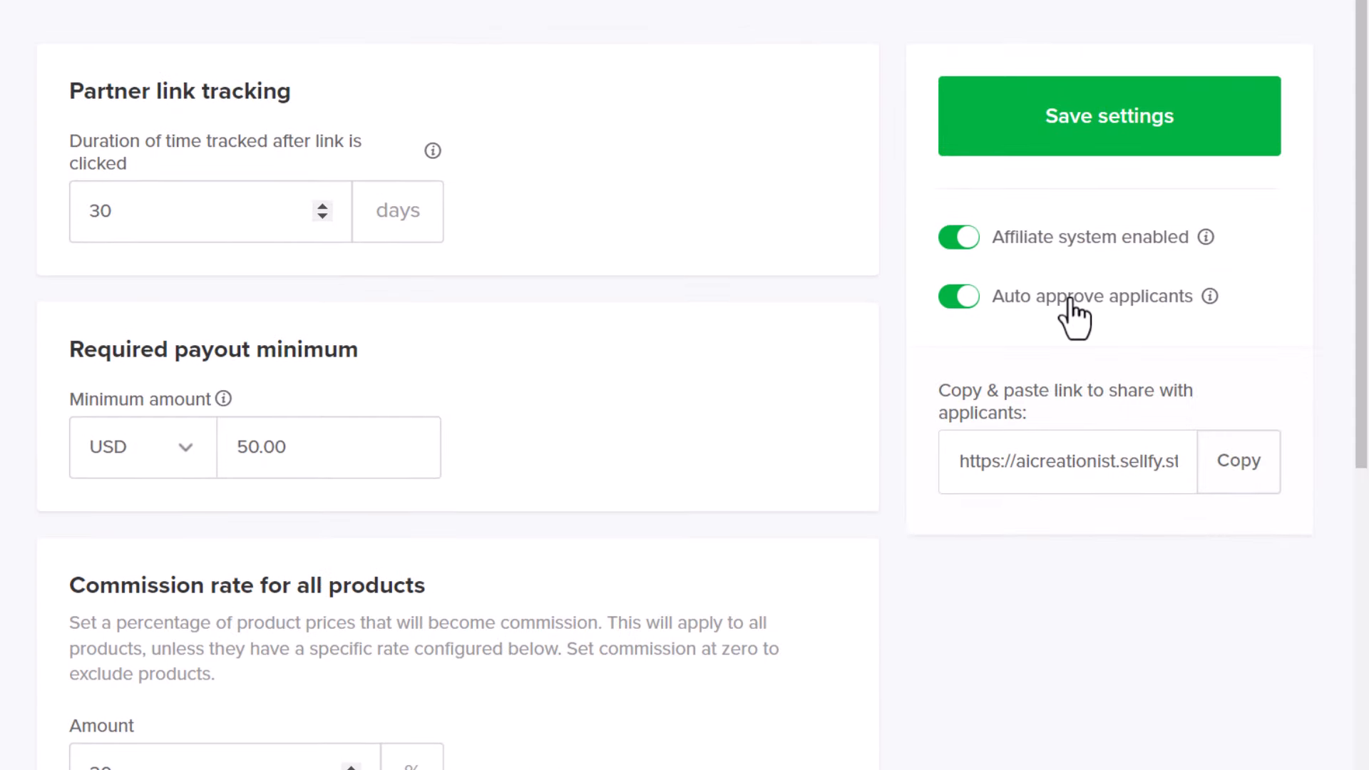
{"action": "left_click", "coordinate": [975, 300]}
{"action": "left_click", "coordinate": [1095, 123]}
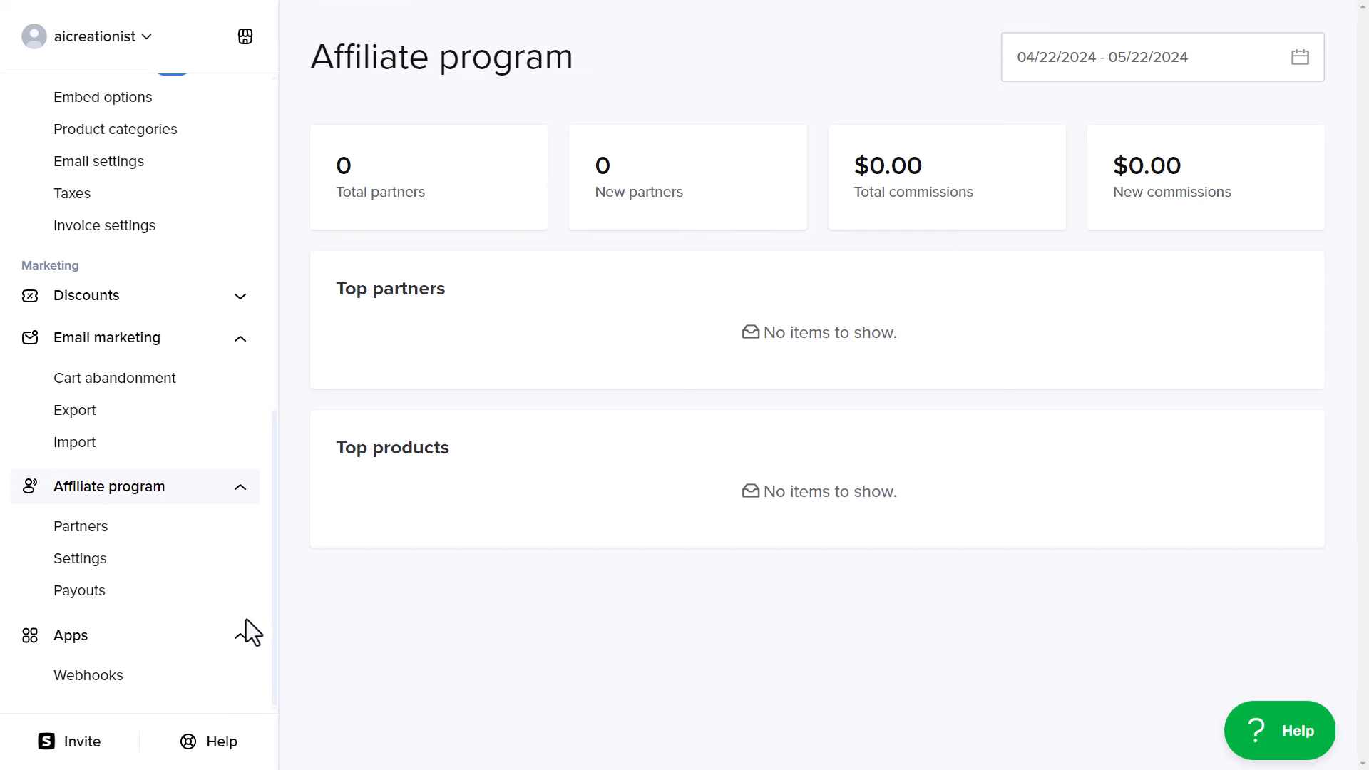
View the affiliate program's partners and payouts pages
{"action": "left_click", "coordinate": [77, 535]}
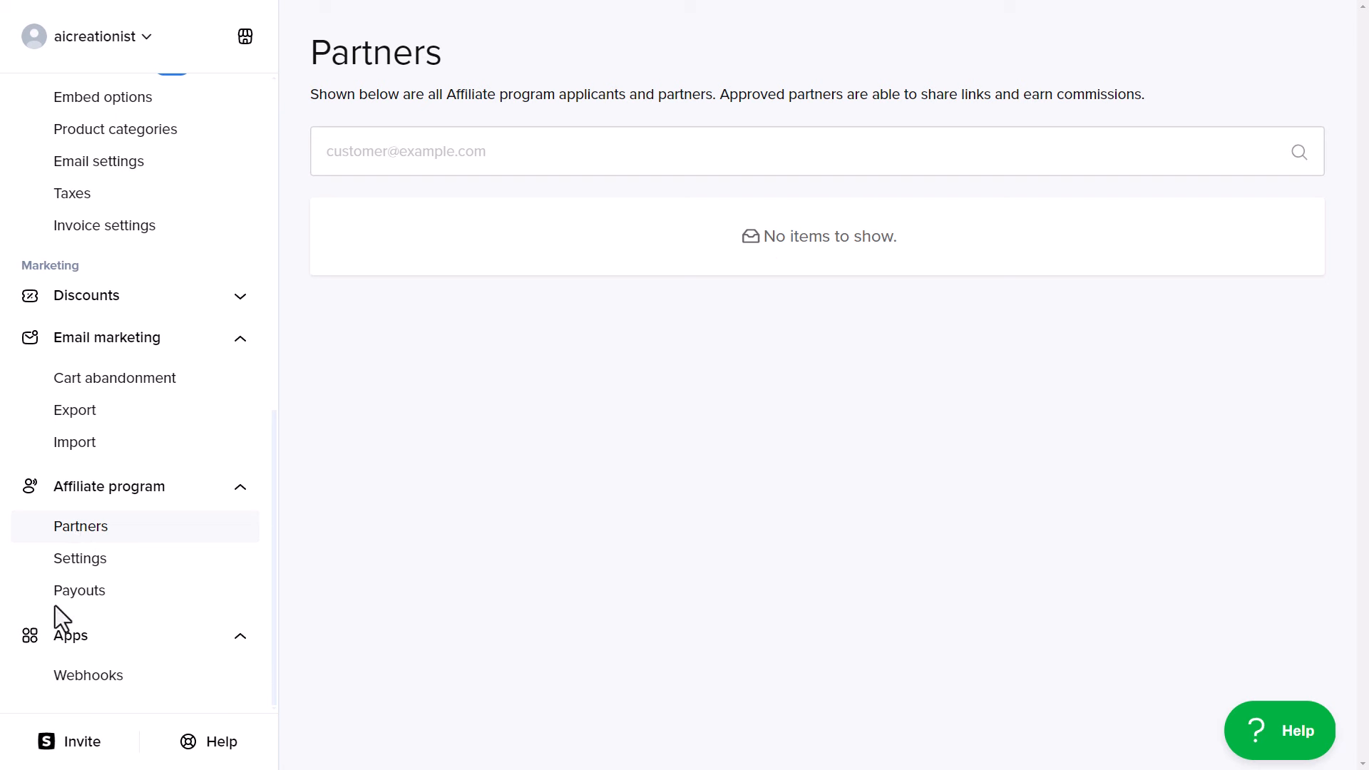
{"action": "left_click", "coordinate": [93, 597]}
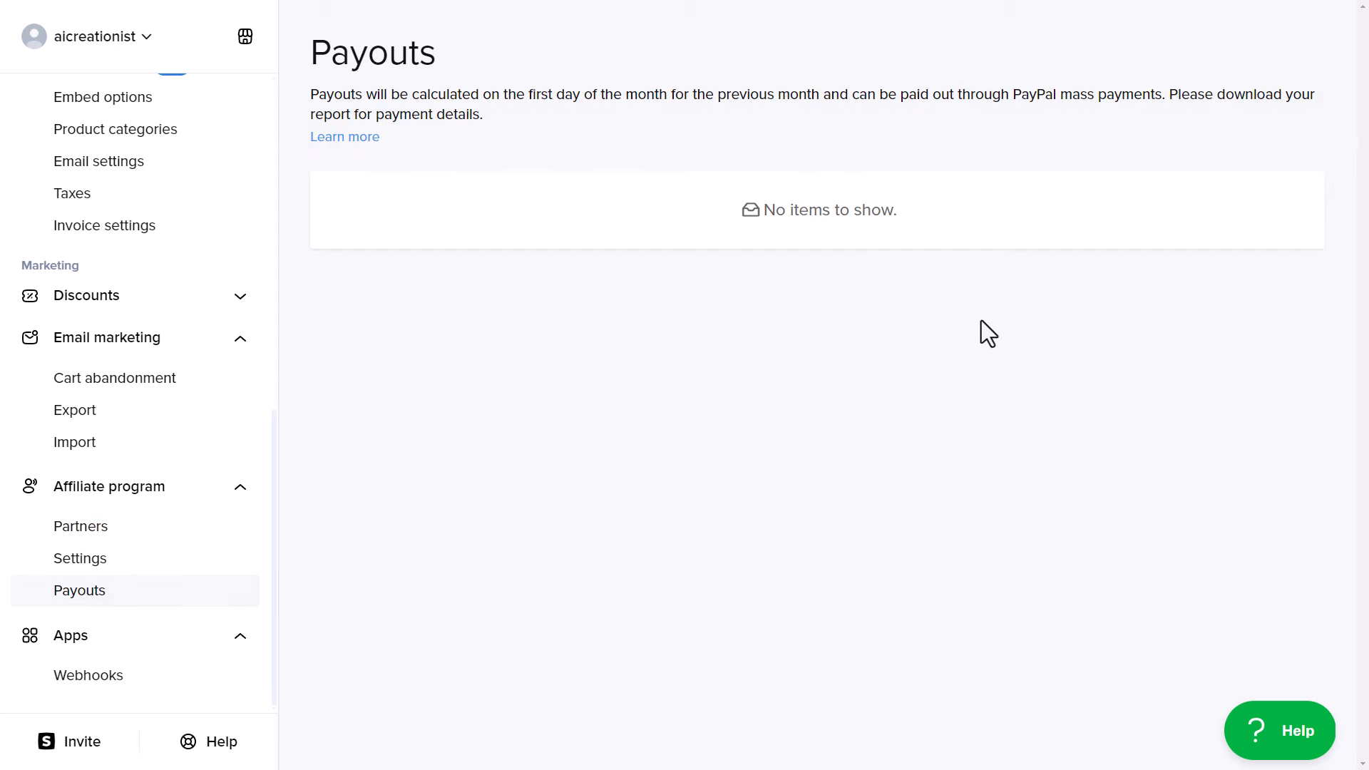
Return to the affiliate program settings and copy the link to share with applicants
{"action": "left_click", "coordinate": [78, 562]}
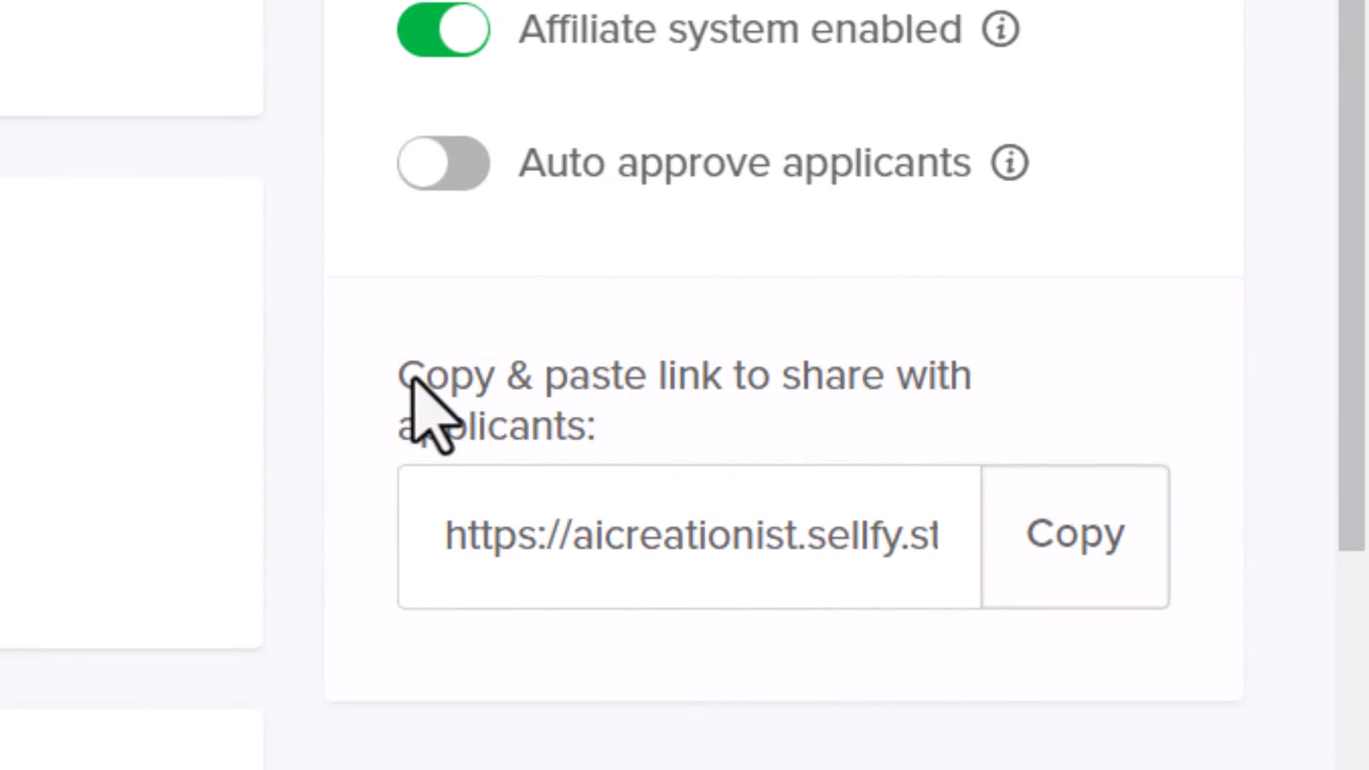
{"action": "left_click_drag", "start_coordinate": [416, 379], "coordinate": [880, 639]}
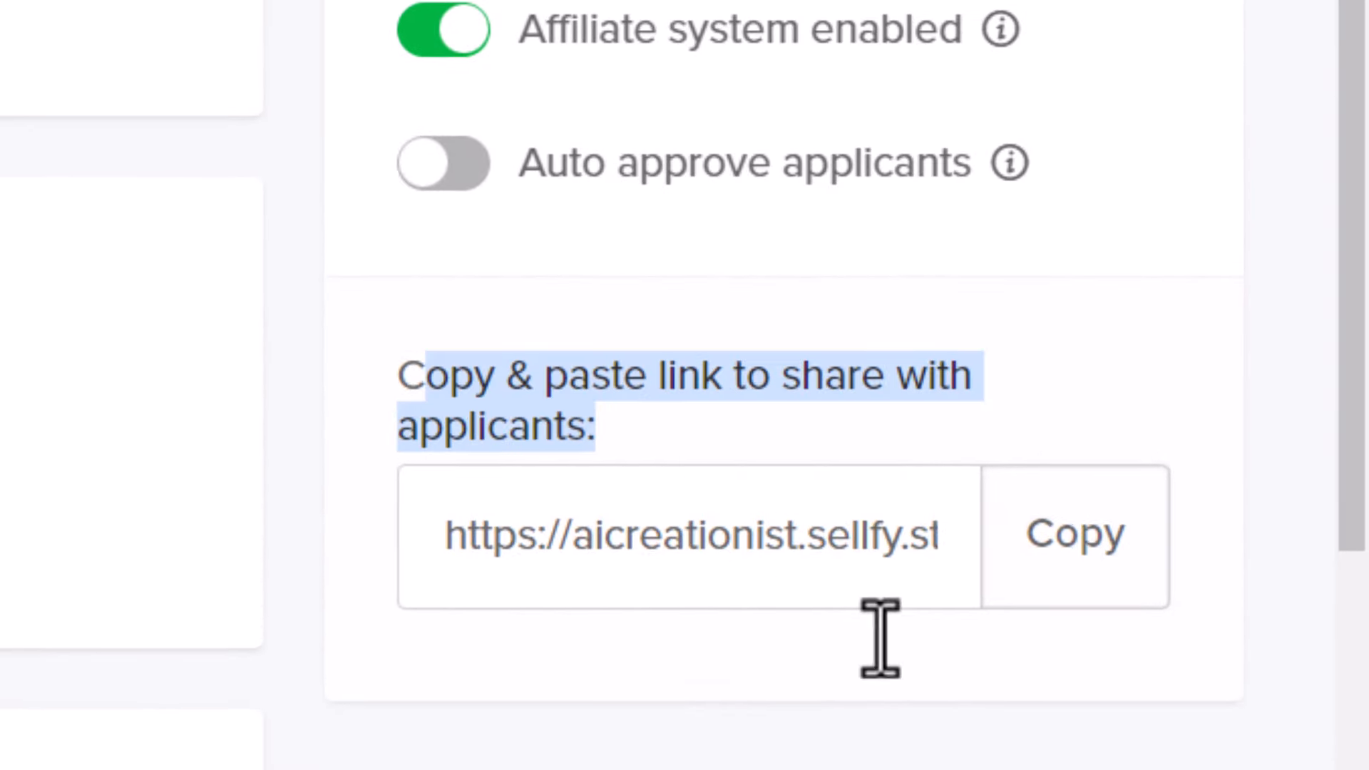
{"action": "left_click", "coordinate": [1130, 567]}
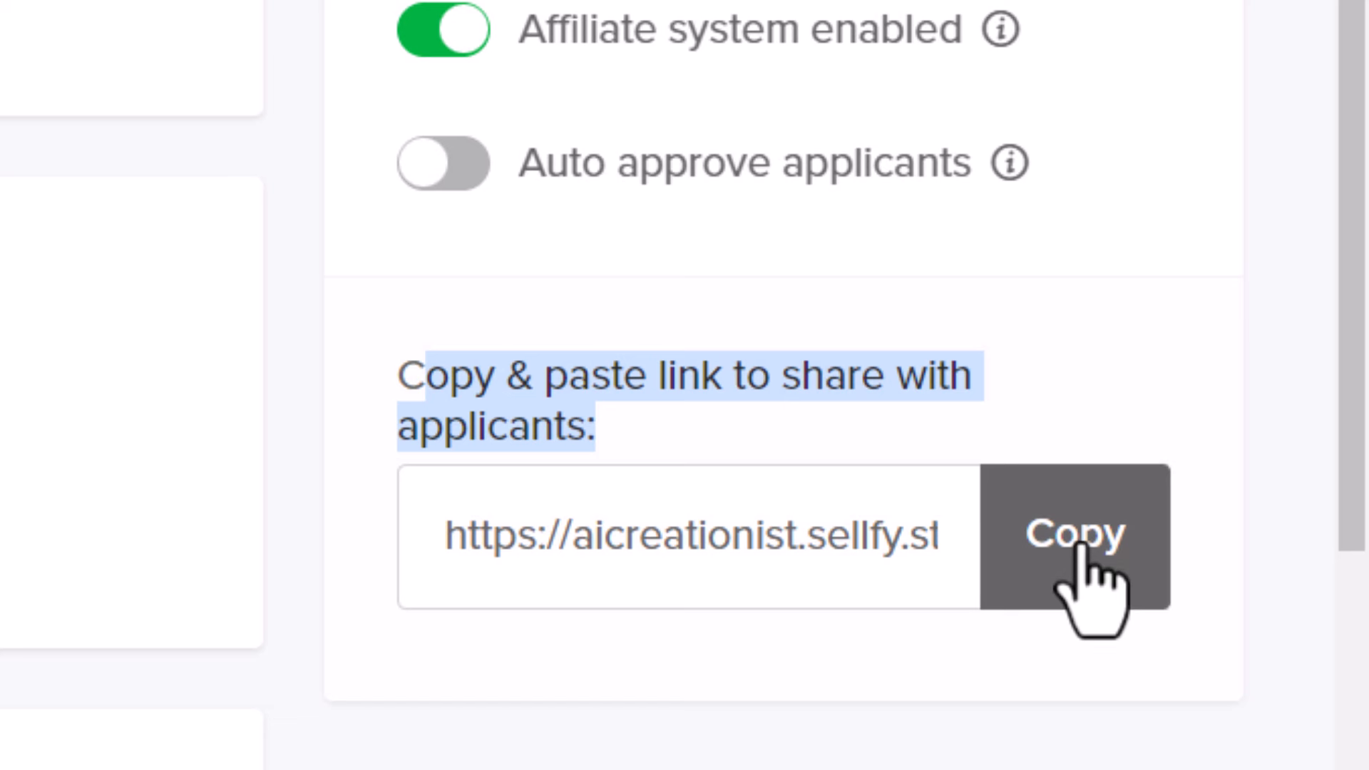
{"action": "left_click", "coordinate": [865, 761]}
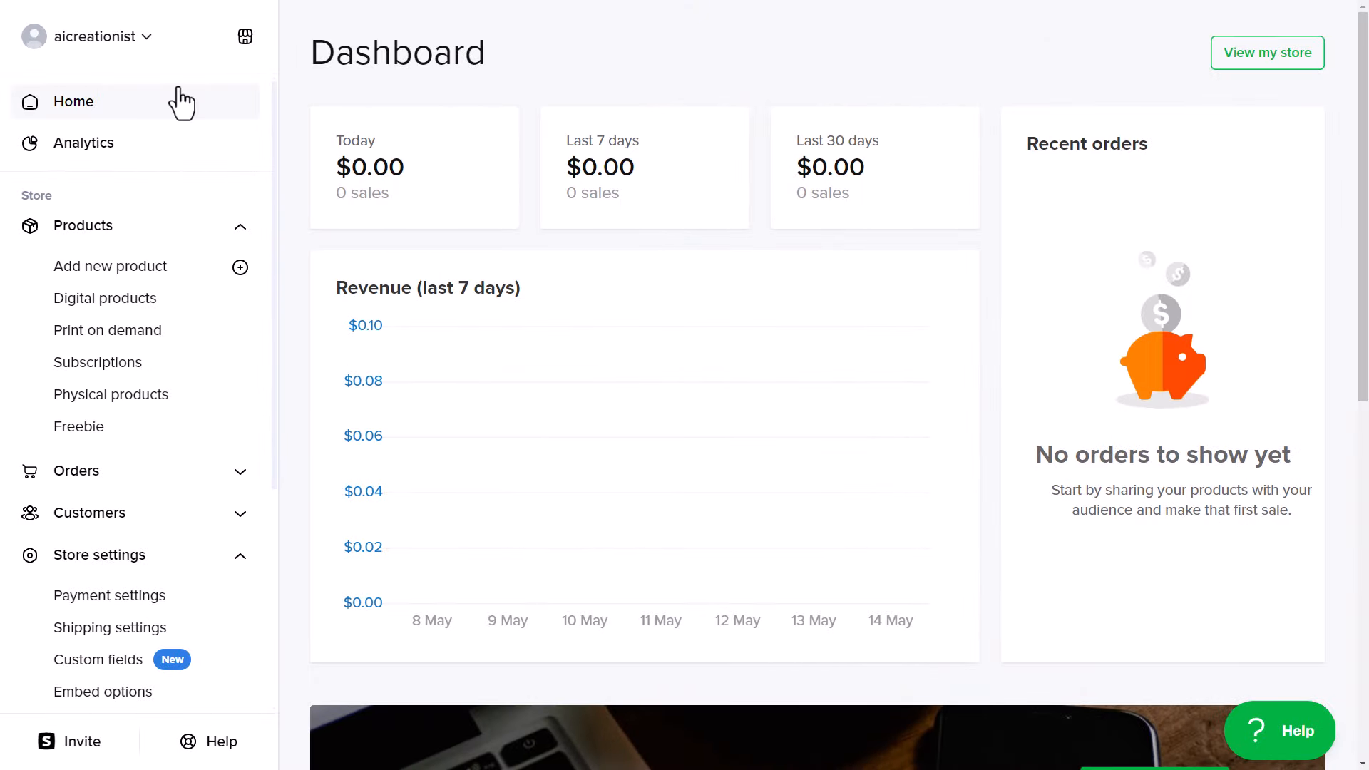
Examine the store analytics, covering visits, top products, traffic sources and countries
{"action": "left_click", "coordinate": [79, 159]}
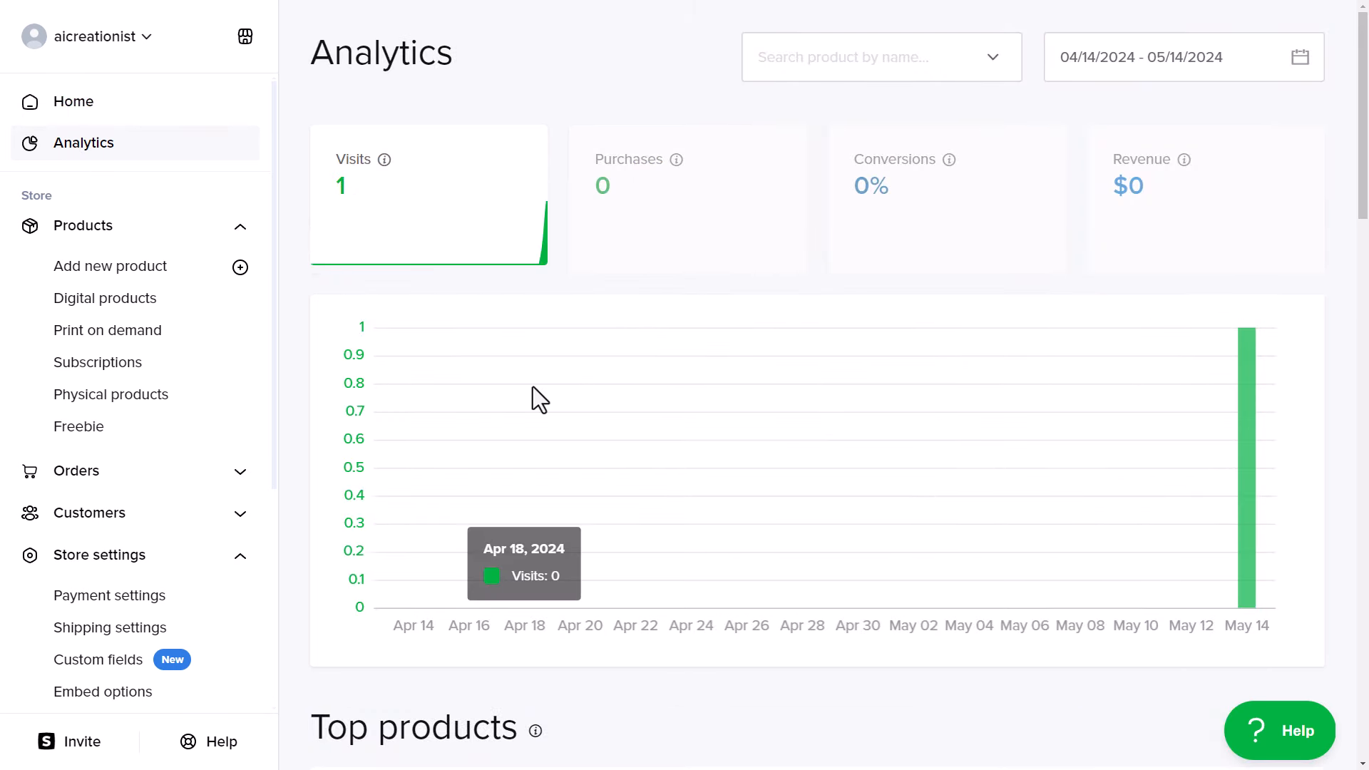
{"action": "mouse_move", "coordinate": [1248, 333]}
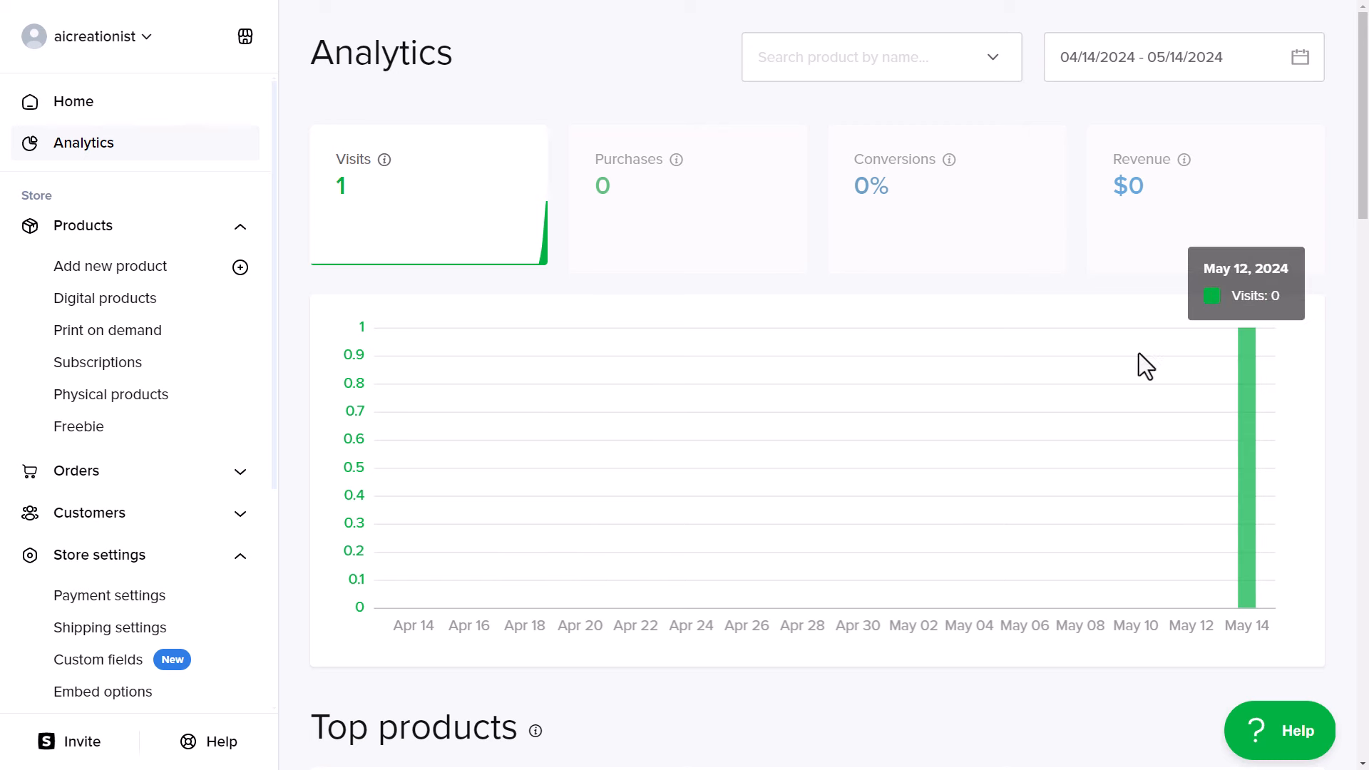
{"action": "scroll", "coordinate": [726, 428], "scroll_direction": "down", "scroll_amount": 9}
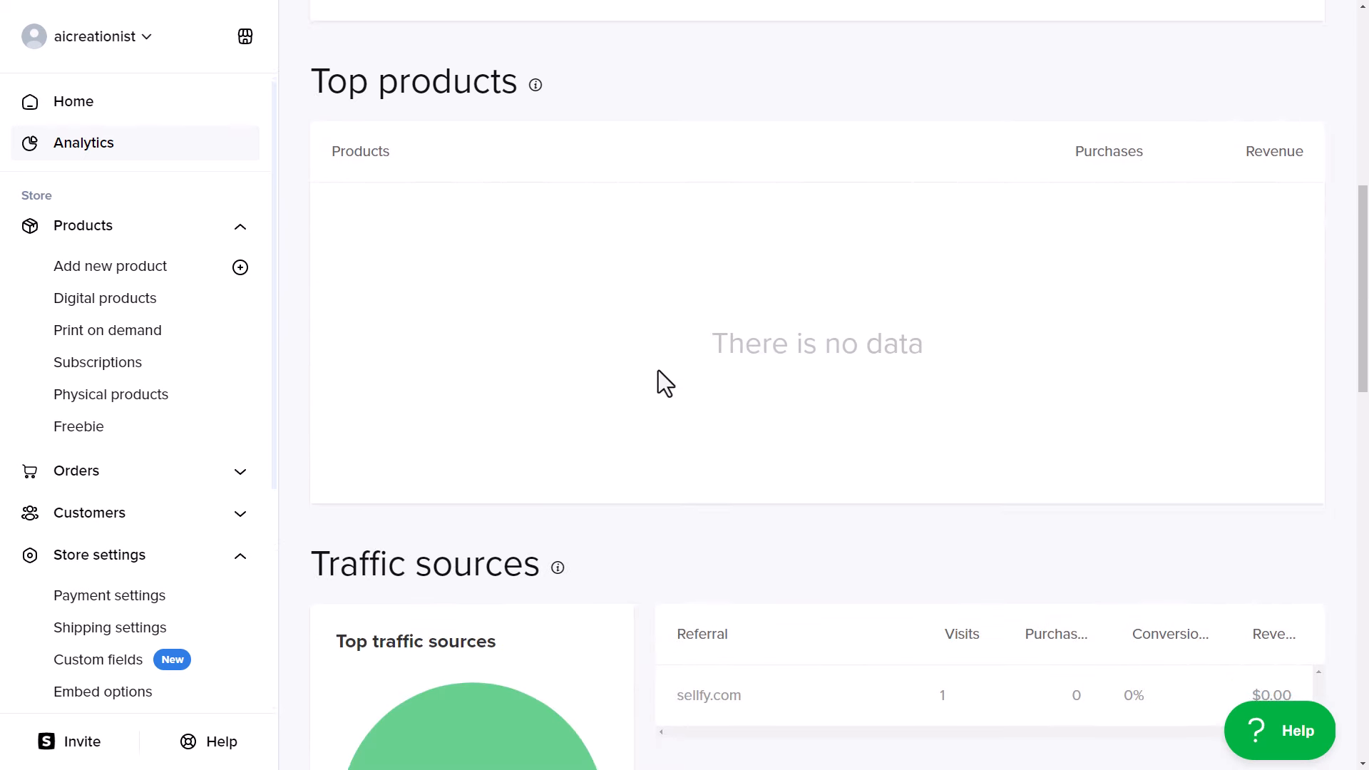
{"action": "scroll", "coordinate": [658, 370], "scroll_direction": "down", "scroll_amount": 4}
{"action": "scroll", "coordinate": [627, 433], "scroll_direction": "down", "scroll_amount": 11}
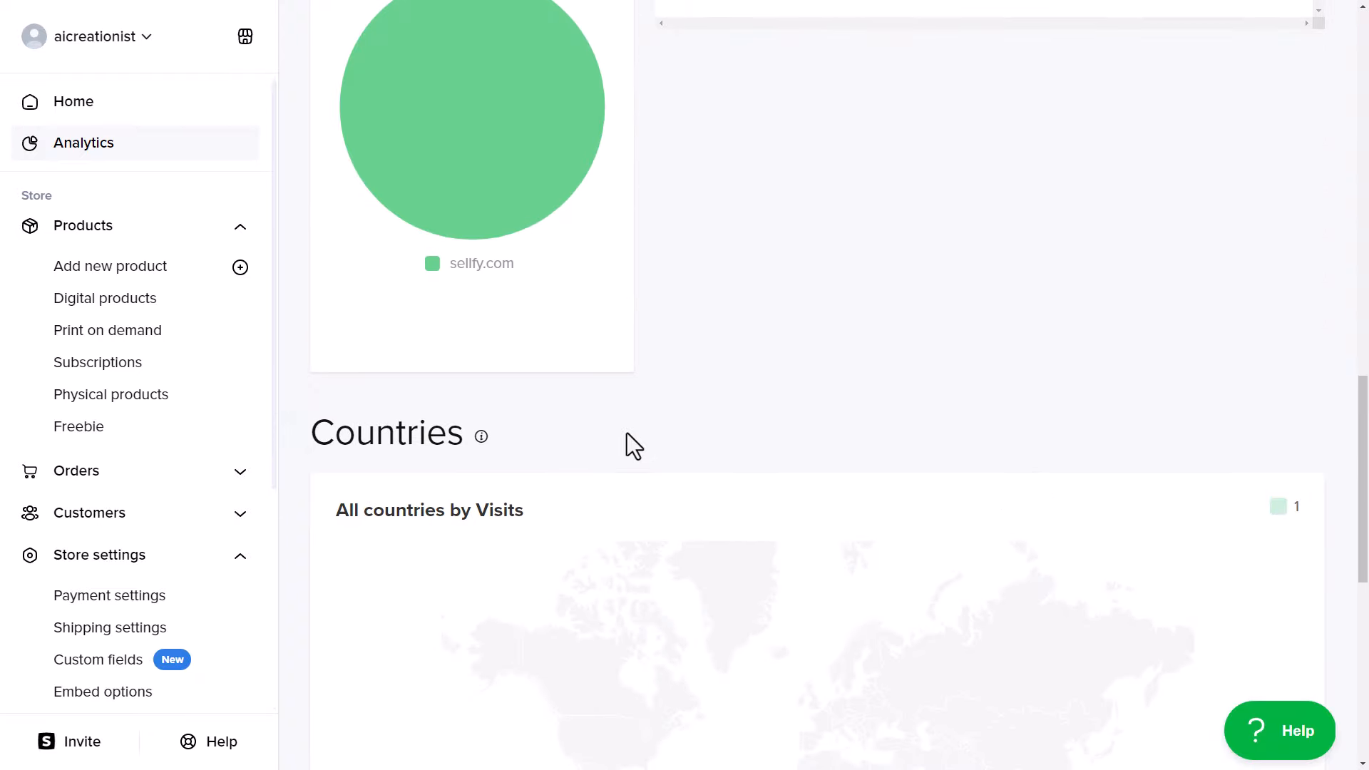
{"action": "scroll", "coordinate": [763, 499], "scroll_direction": "down", "scroll_amount": 4}
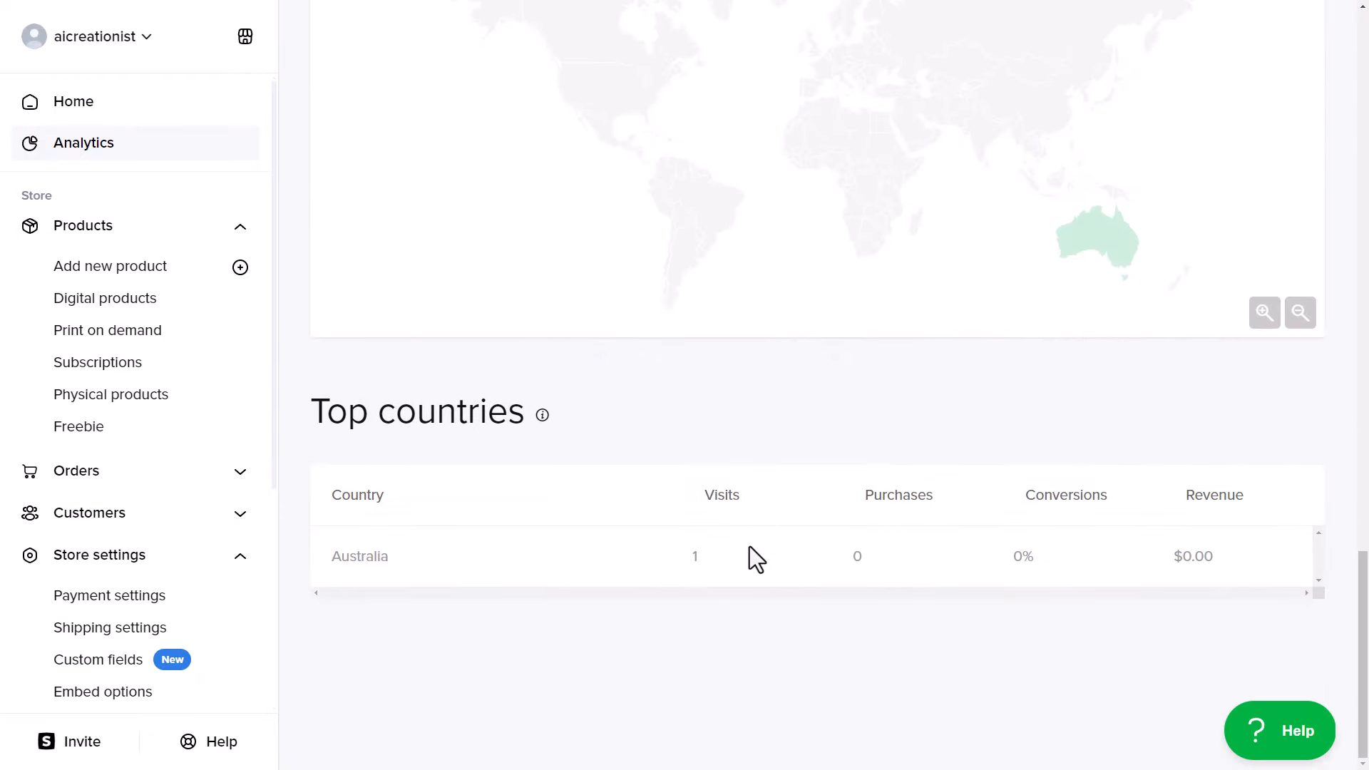
{"action": "scroll", "coordinate": [483, 606], "scroll_direction": "up", "scroll_amount": 20}
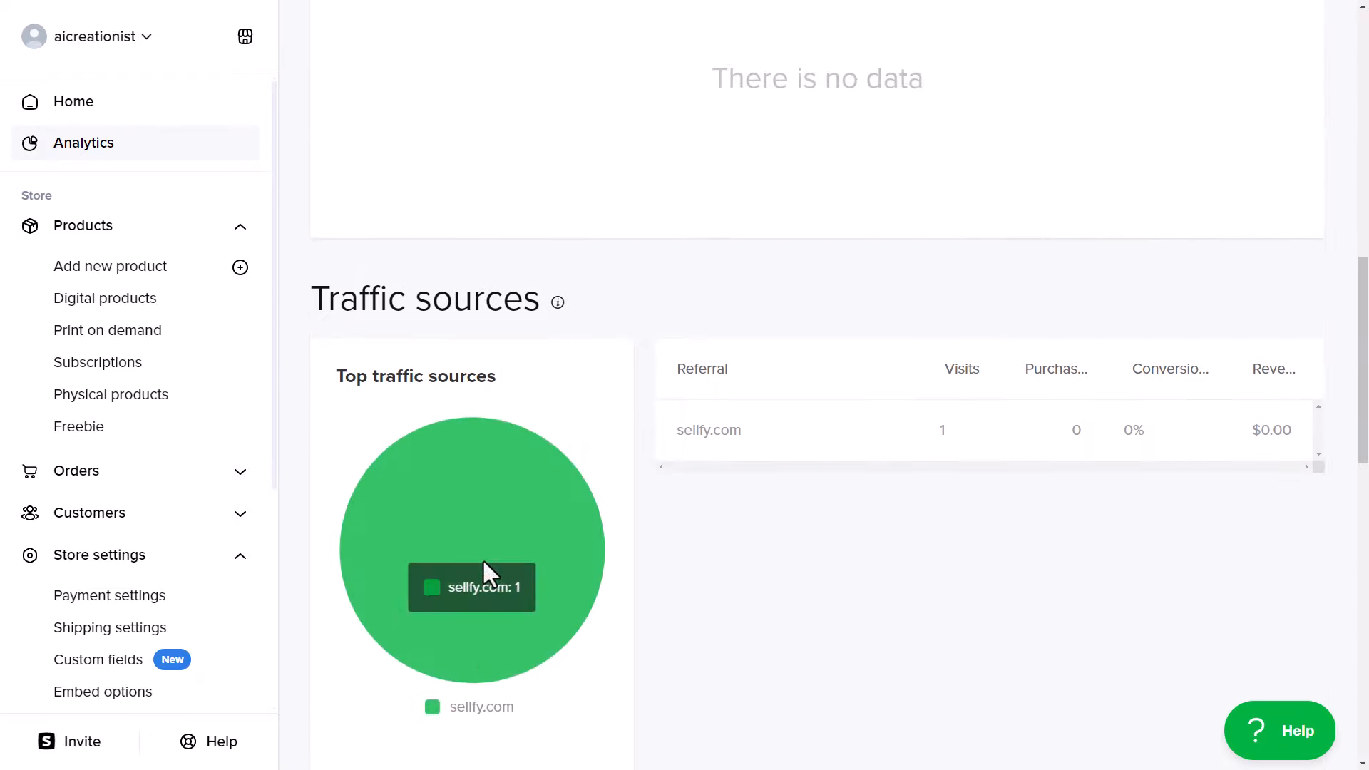
{"action": "scroll", "coordinate": [503, 544], "scroll_direction": "up", "scroll_amount": 3}
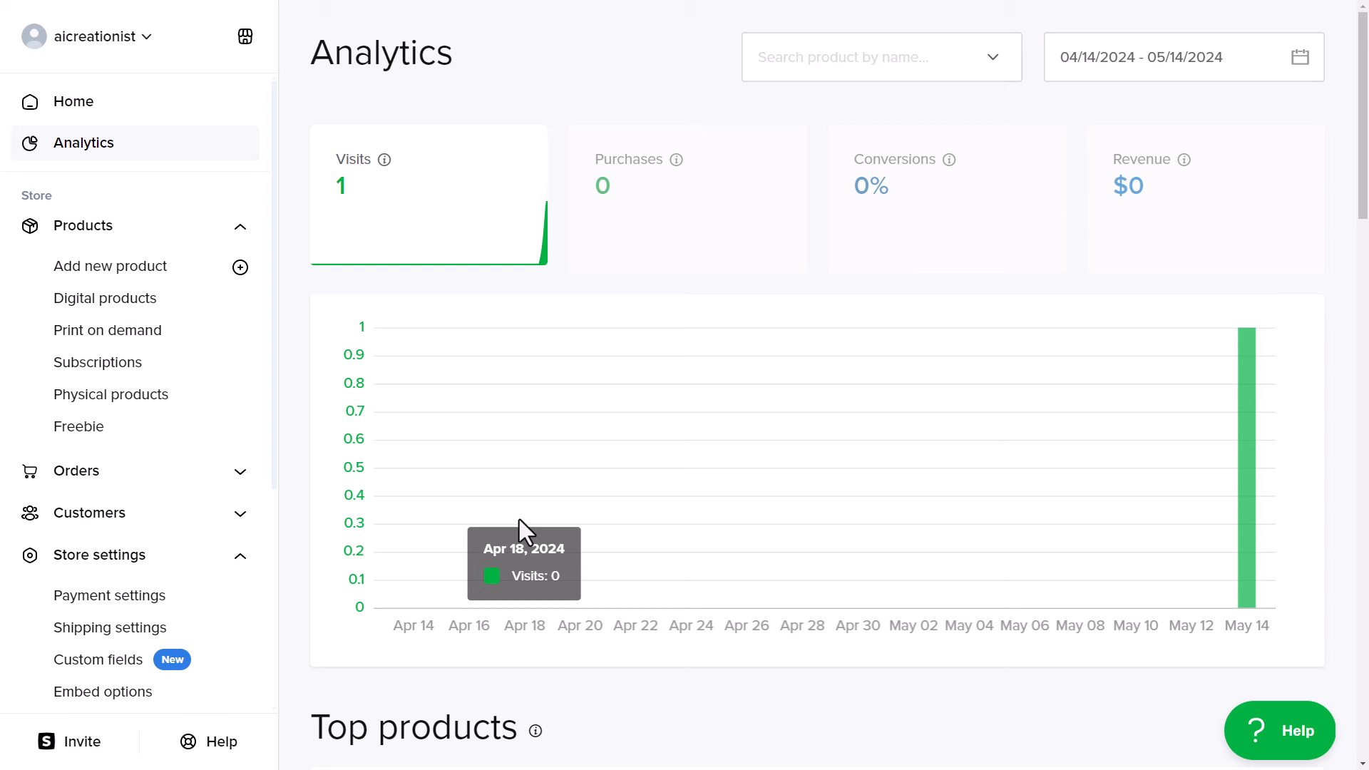
Look through the orders, unfulfilled orders and order export pages, plus the customers and subscribers lists
{"action": "left_click", "coordinate": [91, 478]}
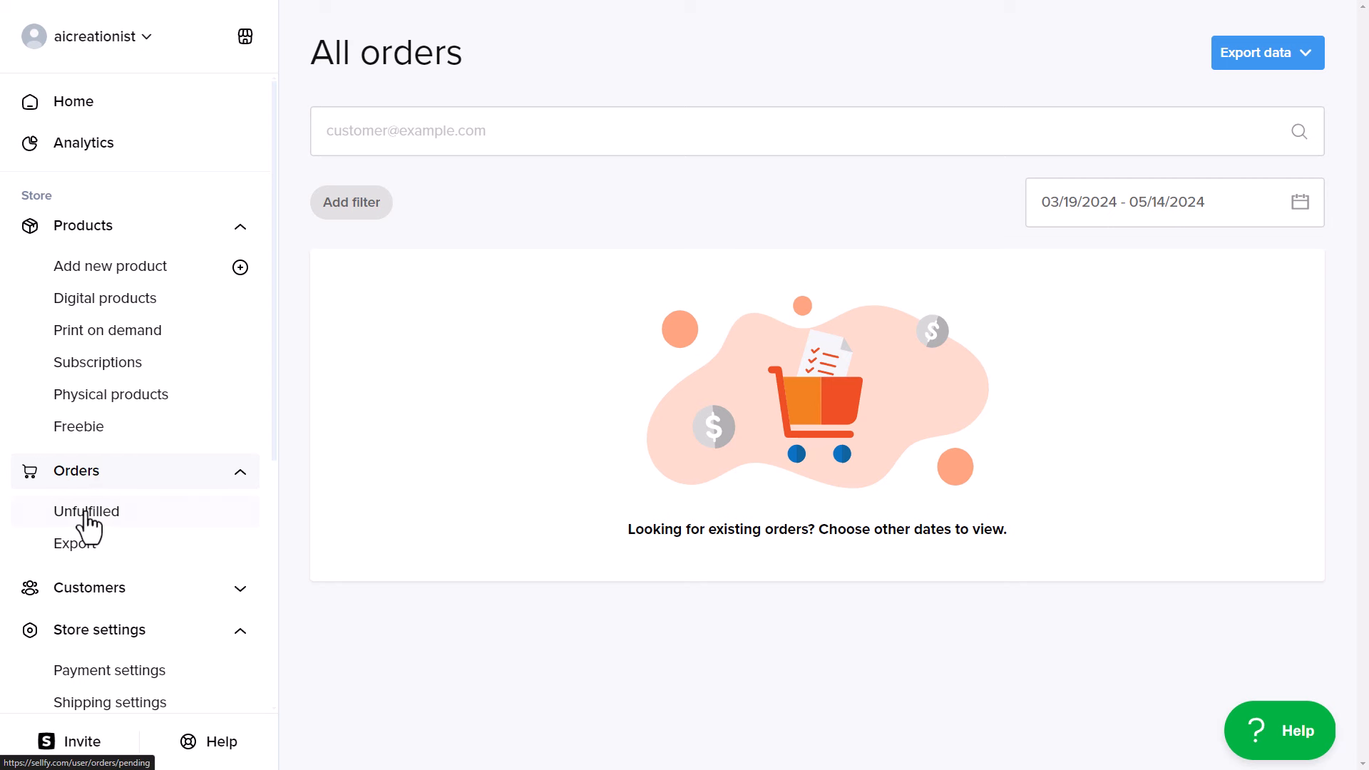
{"action": "left_click", "coordinate": [87, 517]}
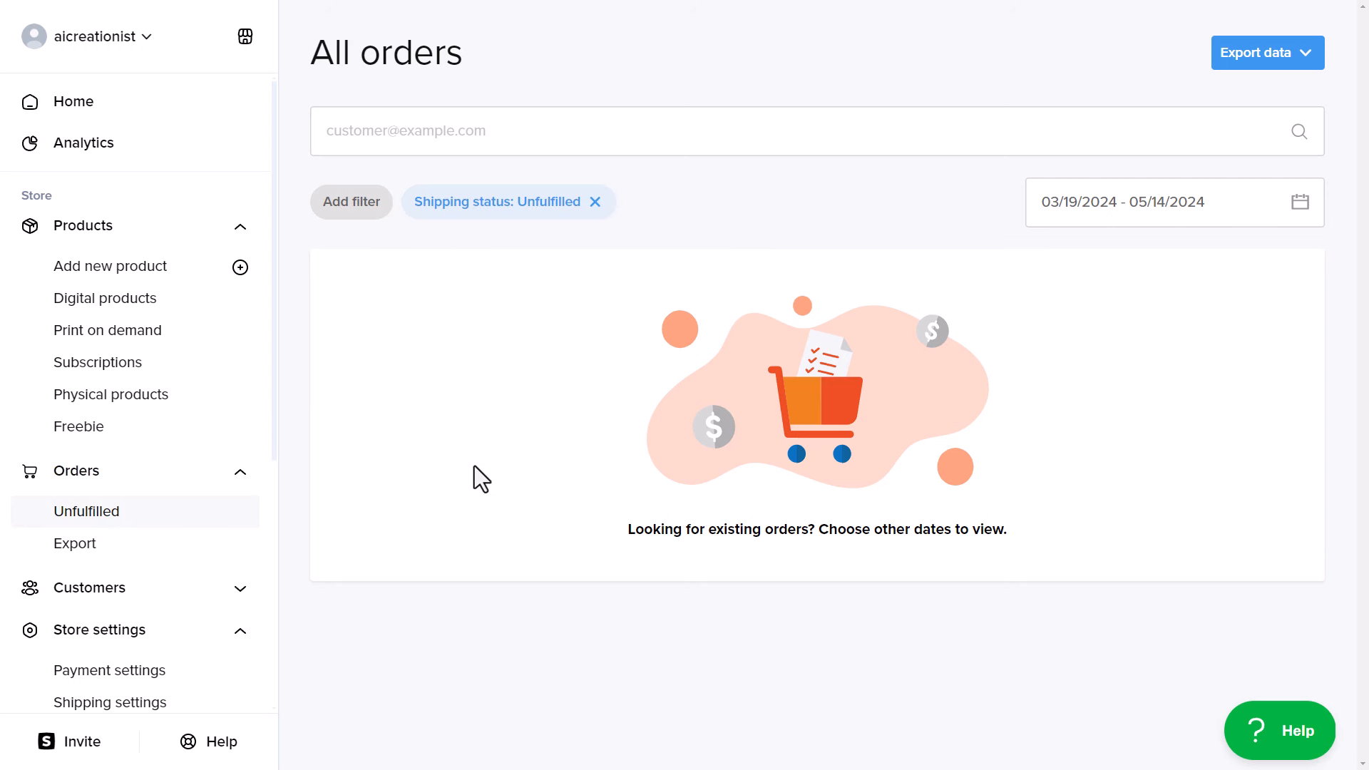
{"action": "left_click", "coordinate": [84, 552]}
{"action": "left_click", "coordinate": [85, 599]}
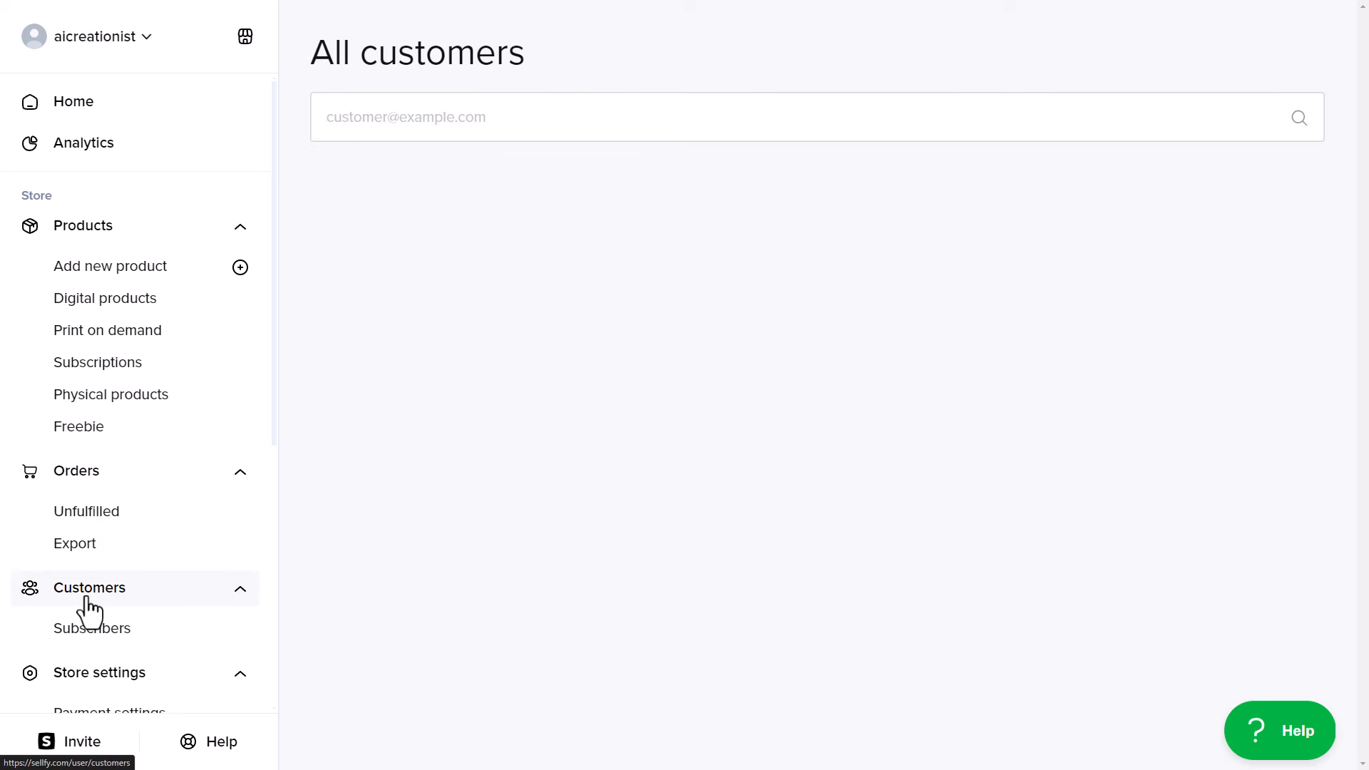
{"action": "scroll", "coordinate": [90, 612], "scroll_direction": "down", "scroll_amount": 2}
{"action": "left_click", "coordinate": [95, 498]}
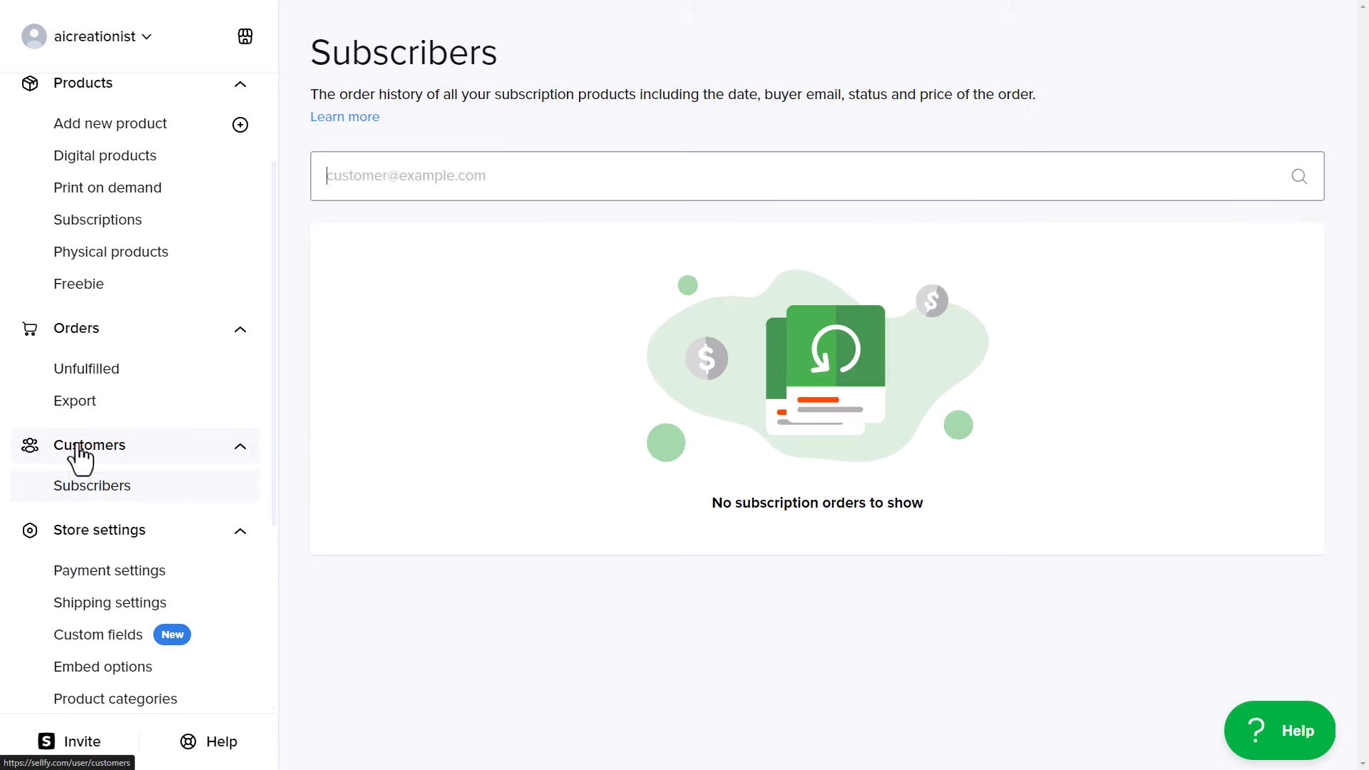
Review the payment and shipping settings, and open a new shipping profile to inspect its sections
{"action": "scroll", "coordinate": [82, 458], "scroll_direction": "down", "scroll_amount": 2}
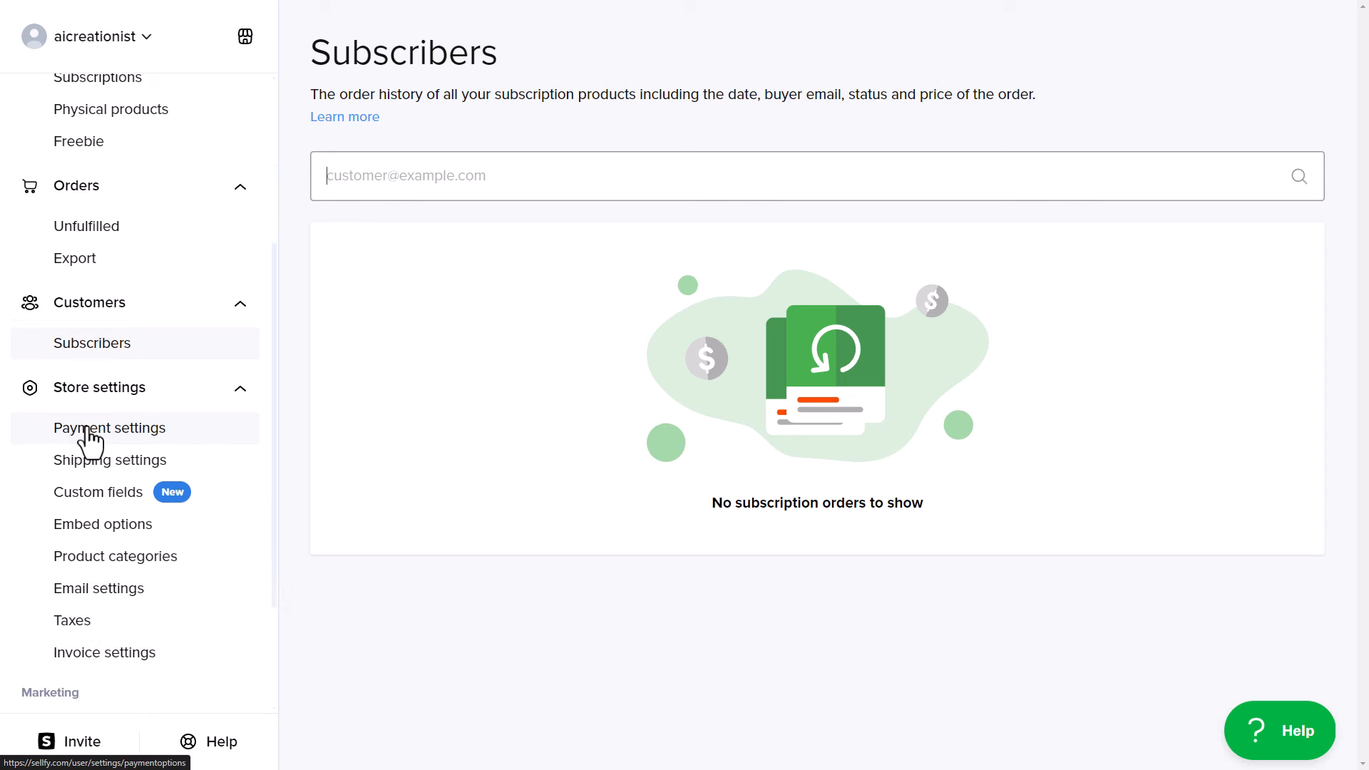
{"action": "left_click", "coordinate": [86, 430]}
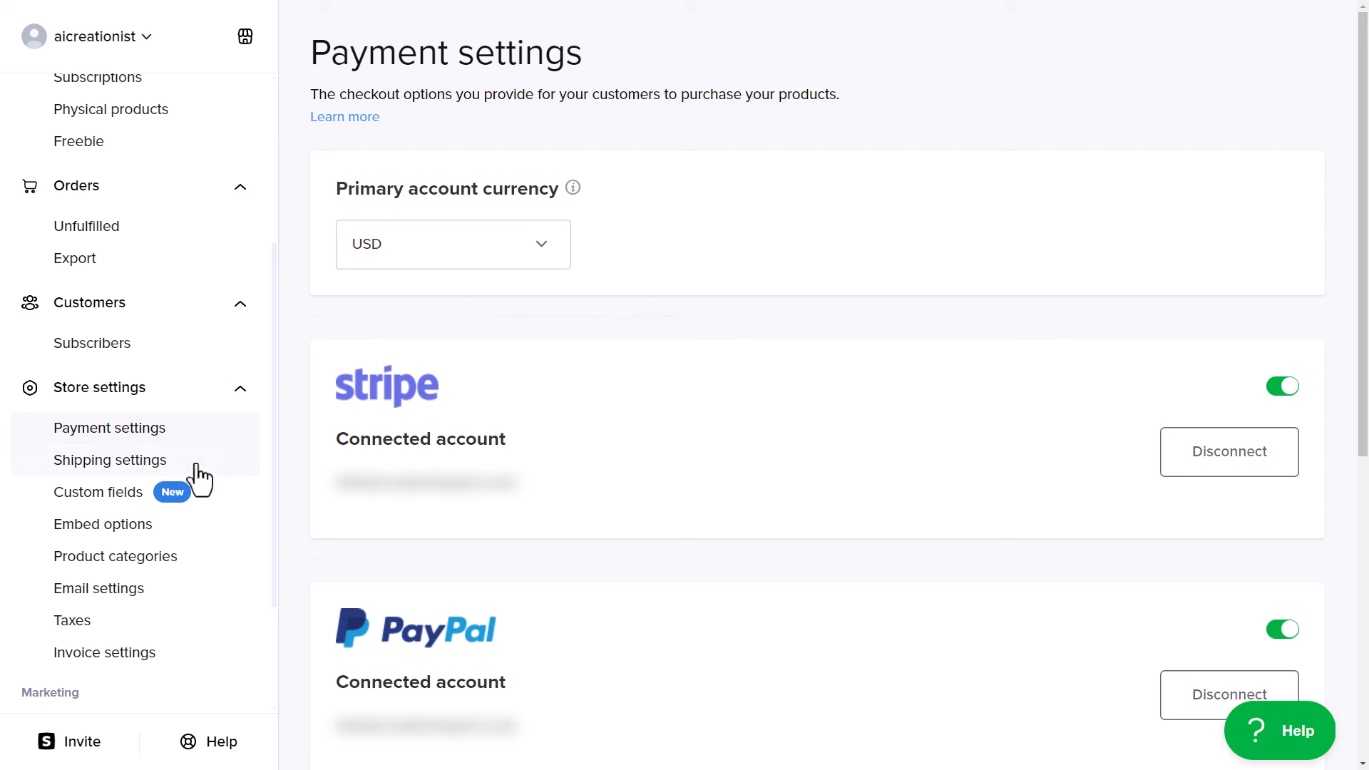
{"action": "left_click", "coordinate": [118, 460]}
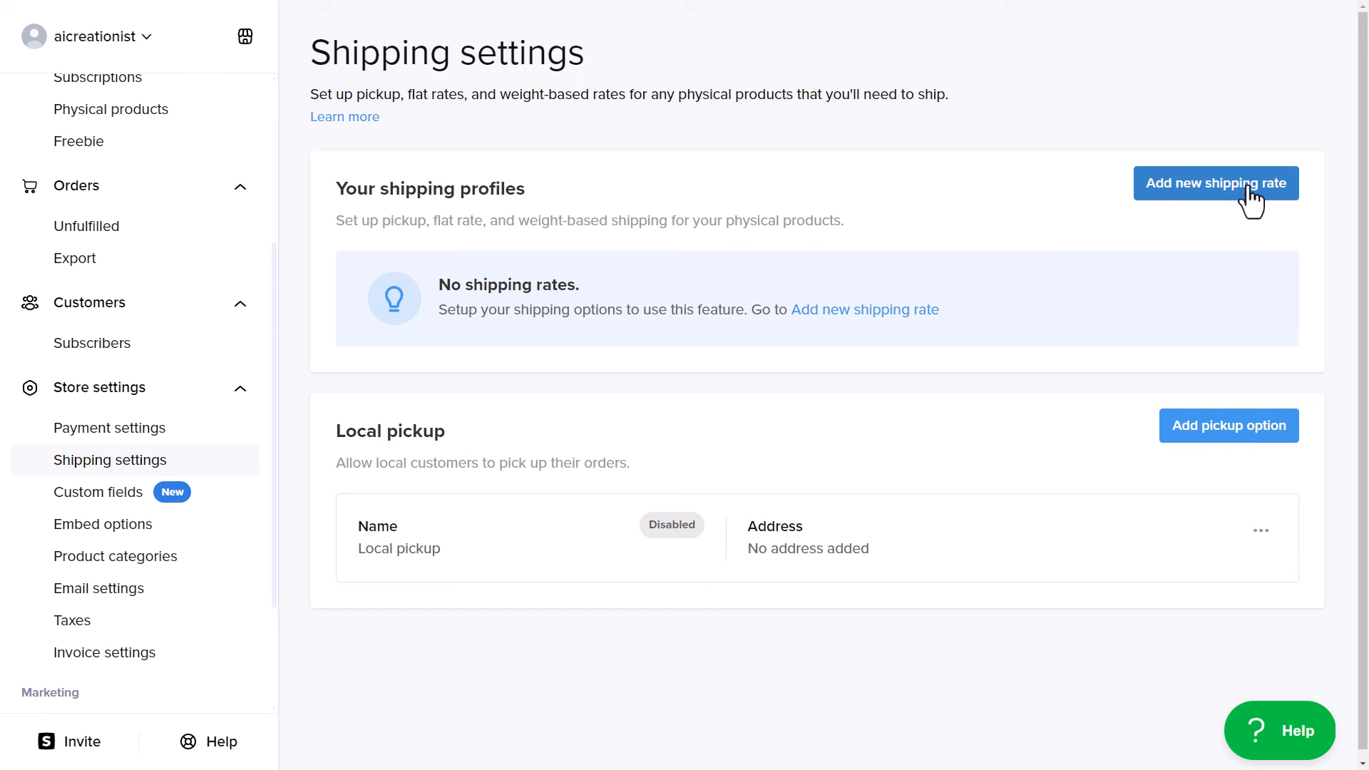
{"action": "left_click", "coordinate": [1173, 187]}
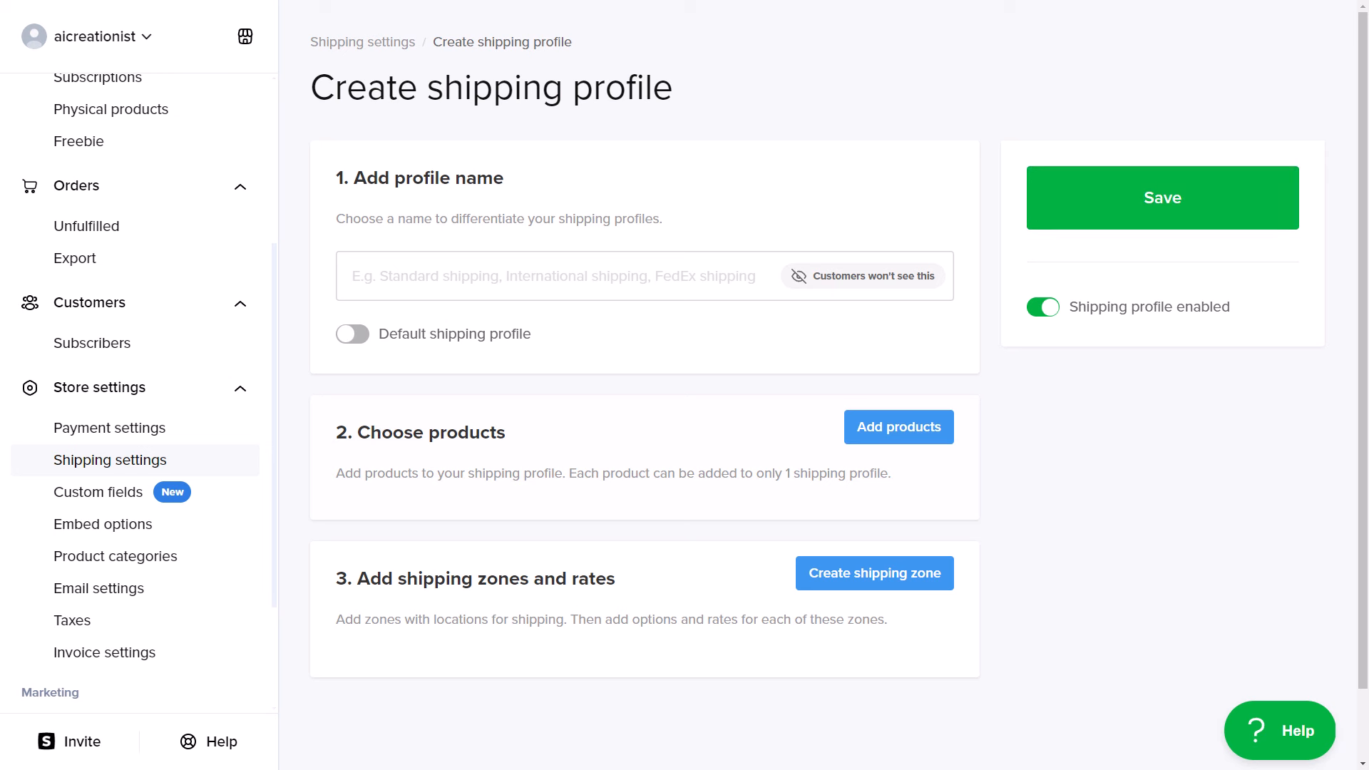
{"action": "mouse_move", "coordinate": [417, 577]}
{"action": "left_mouse_down"}
{"action": "mouse_move", "coordinate": [498, 578]}
{"action": "mouse_move", "coordinate": [398, 589]}
{"action": "left_mouse_up"}
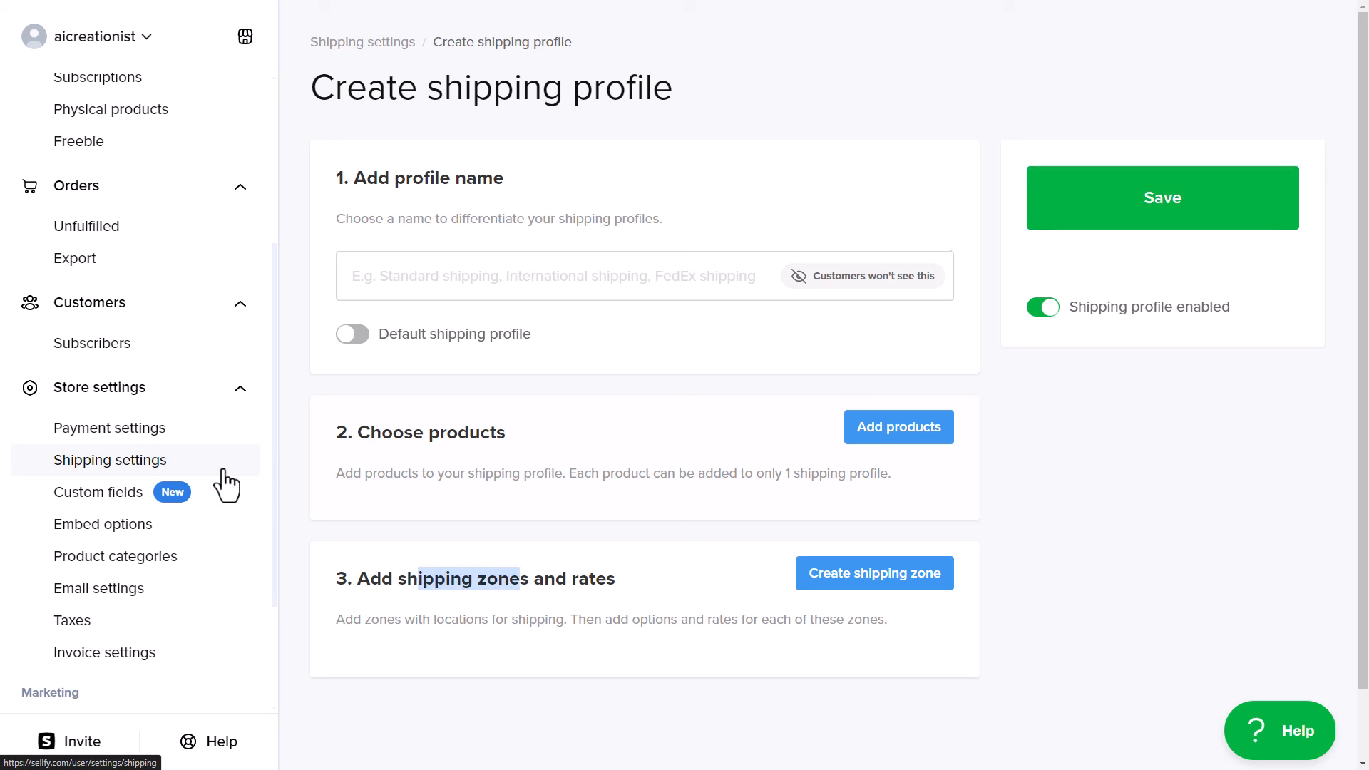
Go to the embed options and select the embed code for all products
{"action": "left_click", "coordinate": [109, 525]}
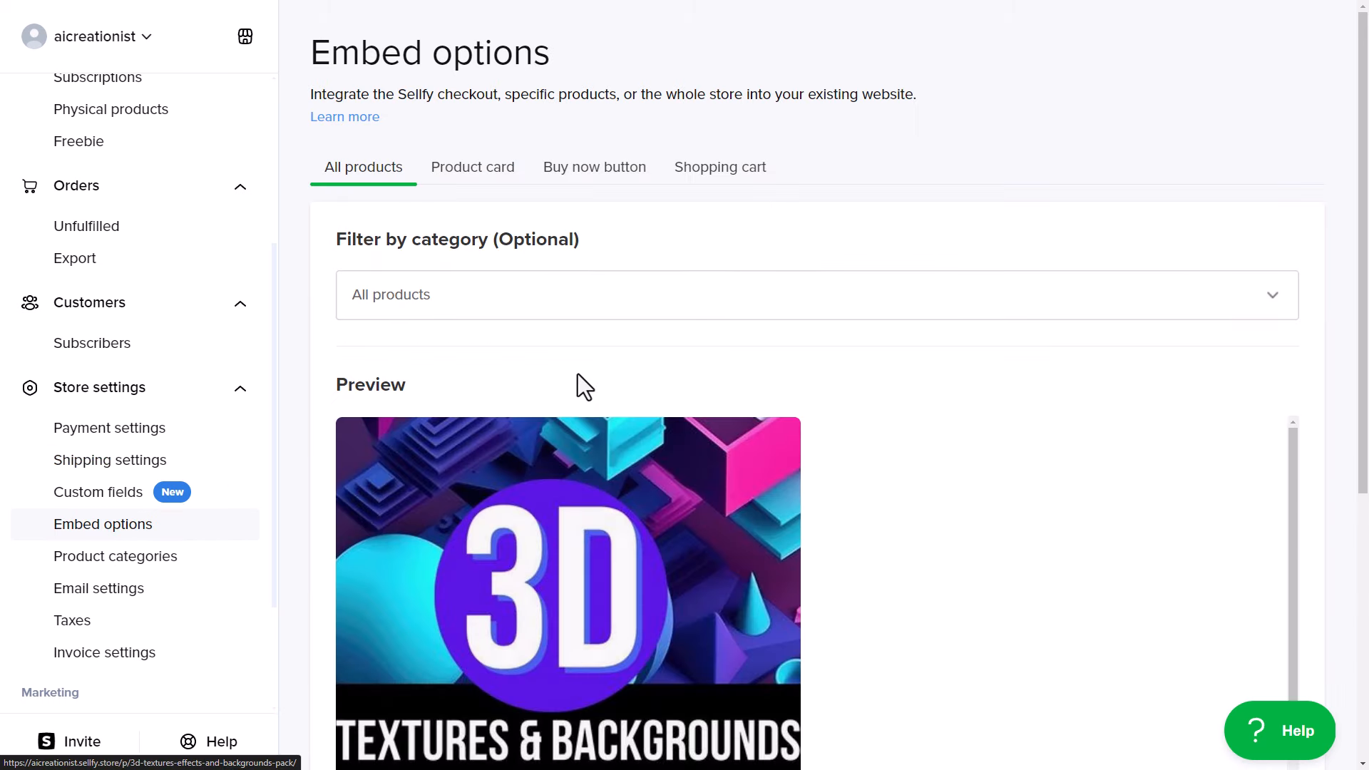
{"action": "scroll", "coordinate": [585, 377], "scroll_direction": "down", "scroll_amount": 5}
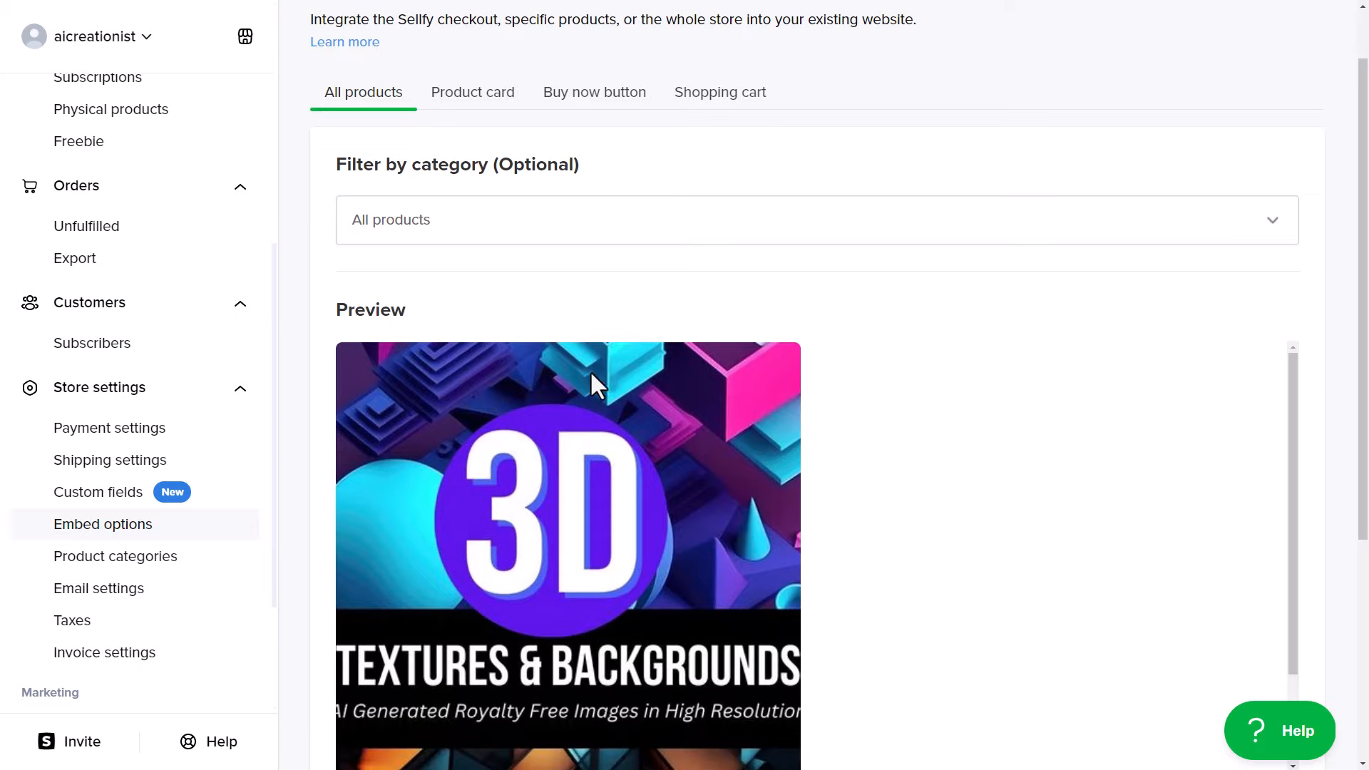
{"action": "left_click_drag", "start_coordinate": [354, 586], "coordinate": [747, 640]}
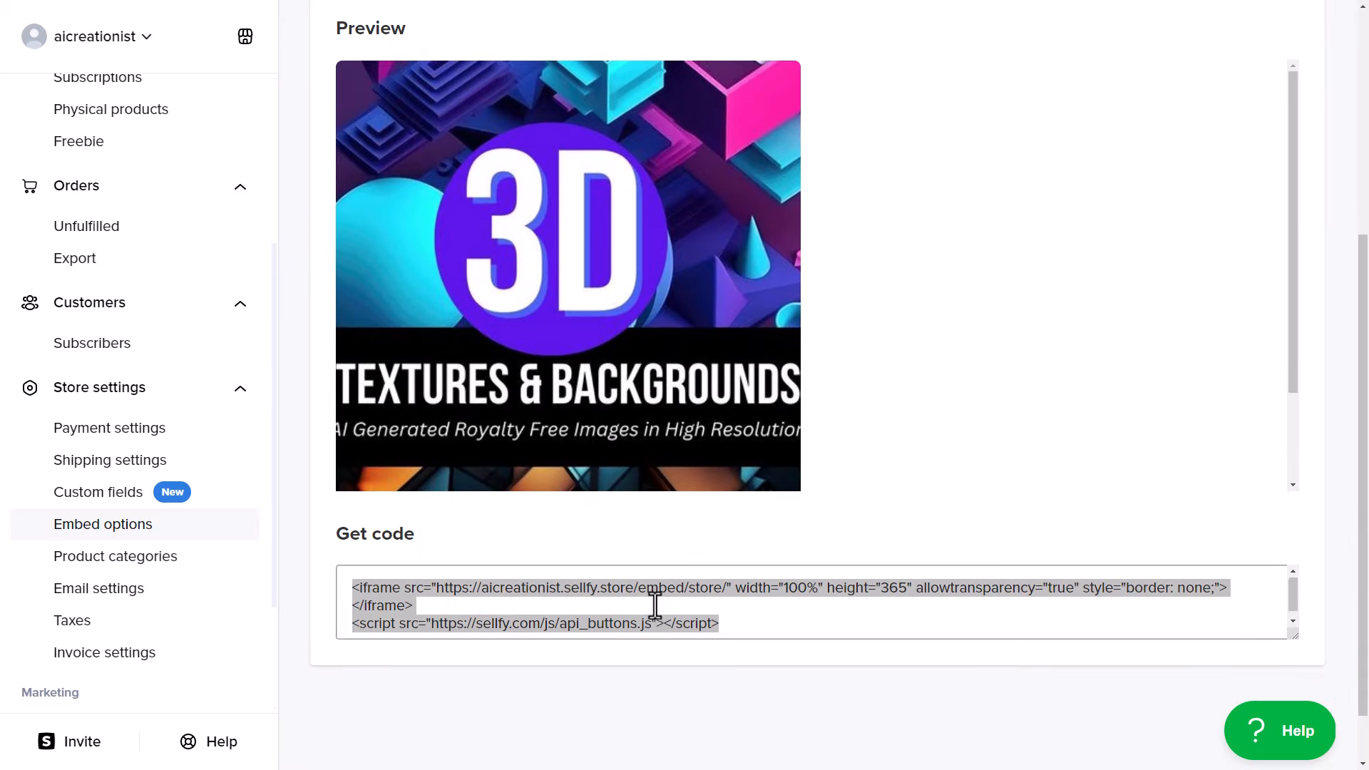
{"action": "scroll", "coordinate": [654, 606], "scroll_direction": "up", "scroll_amount": 4}
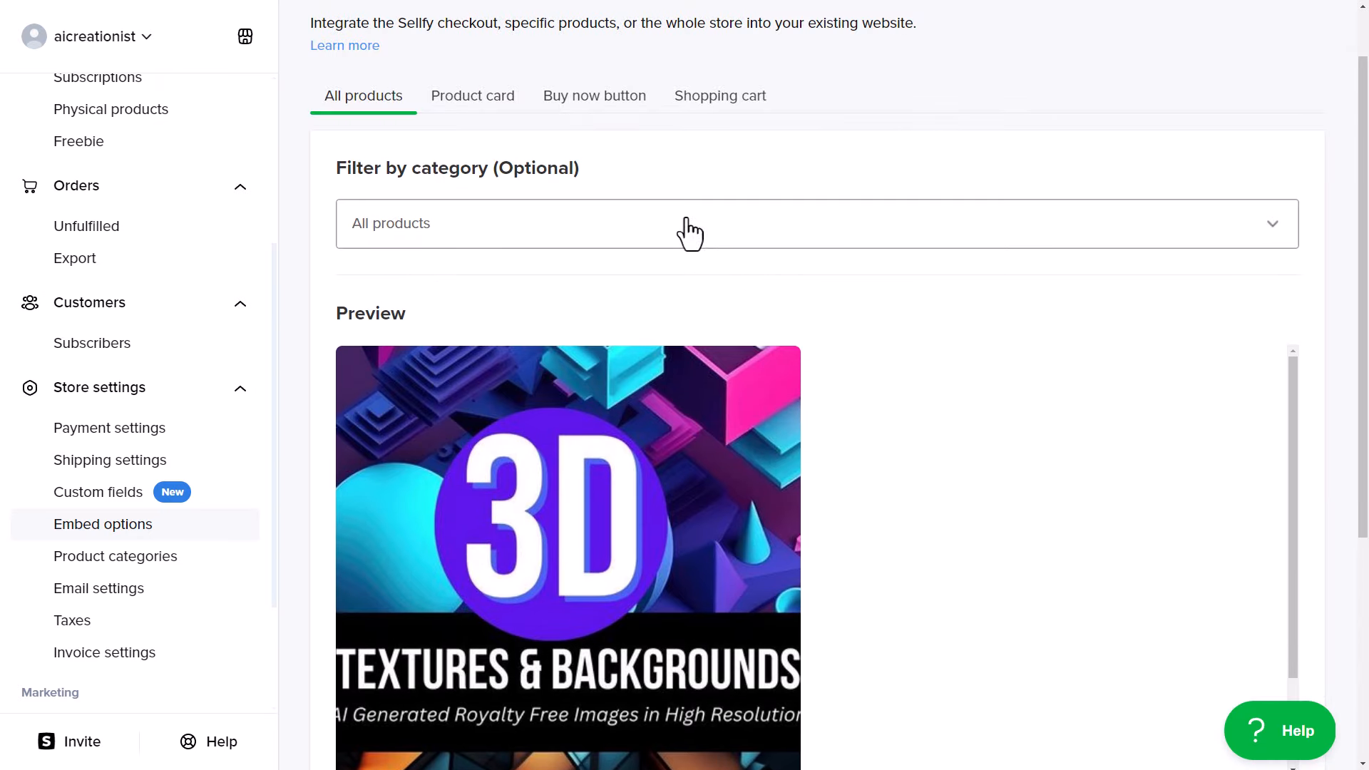
Look at the product selection for the Buy now button embed, and open the product categories
{"action": "left_click", "coordinate": [570, 100]}
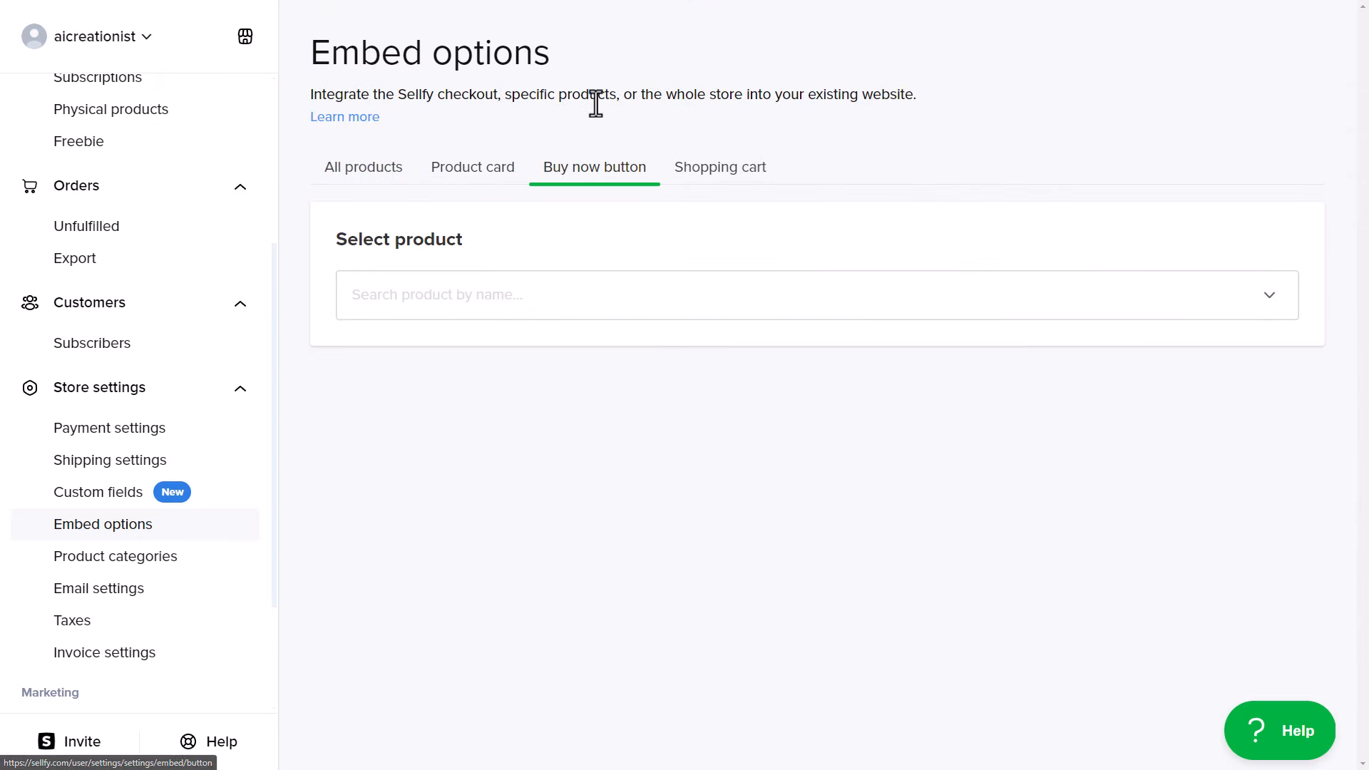
{"action": "left_click", "coordinate": [412, 300]}
{"action": "left_click", "coordinate": [459, 224]}
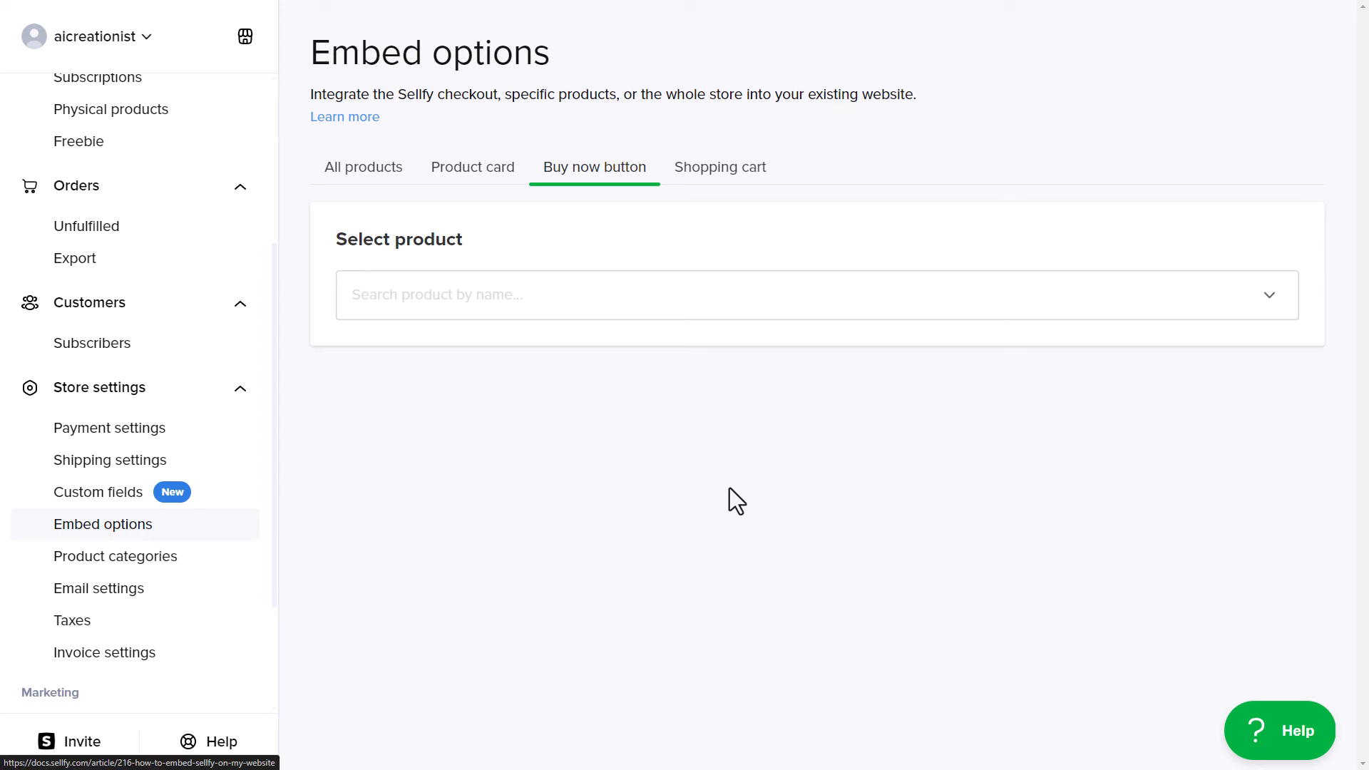
{"action": "left_click", "coordinate": [112, 564]}
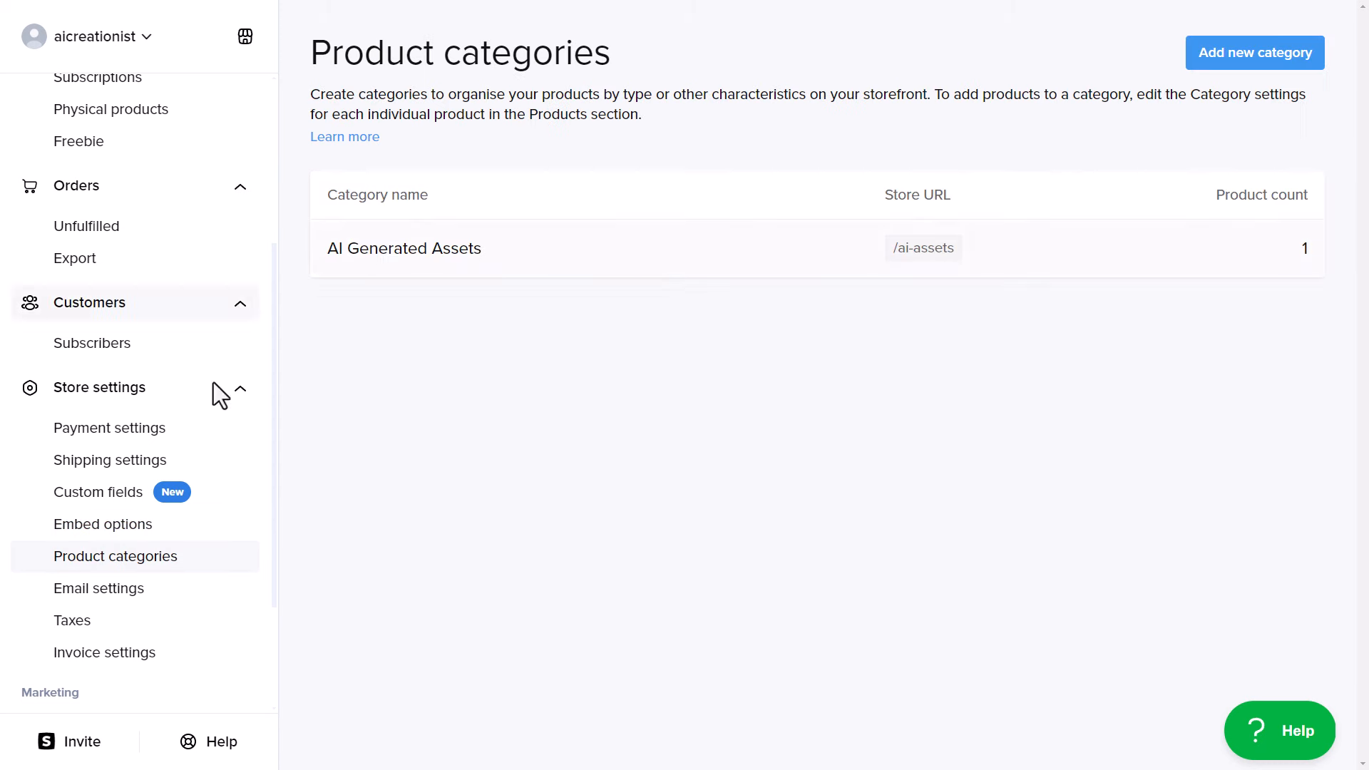
Open the email settings and look through the contact email field and the list of automated customer email templates
{"action": "left_click", "coordinate": [99, 591]}
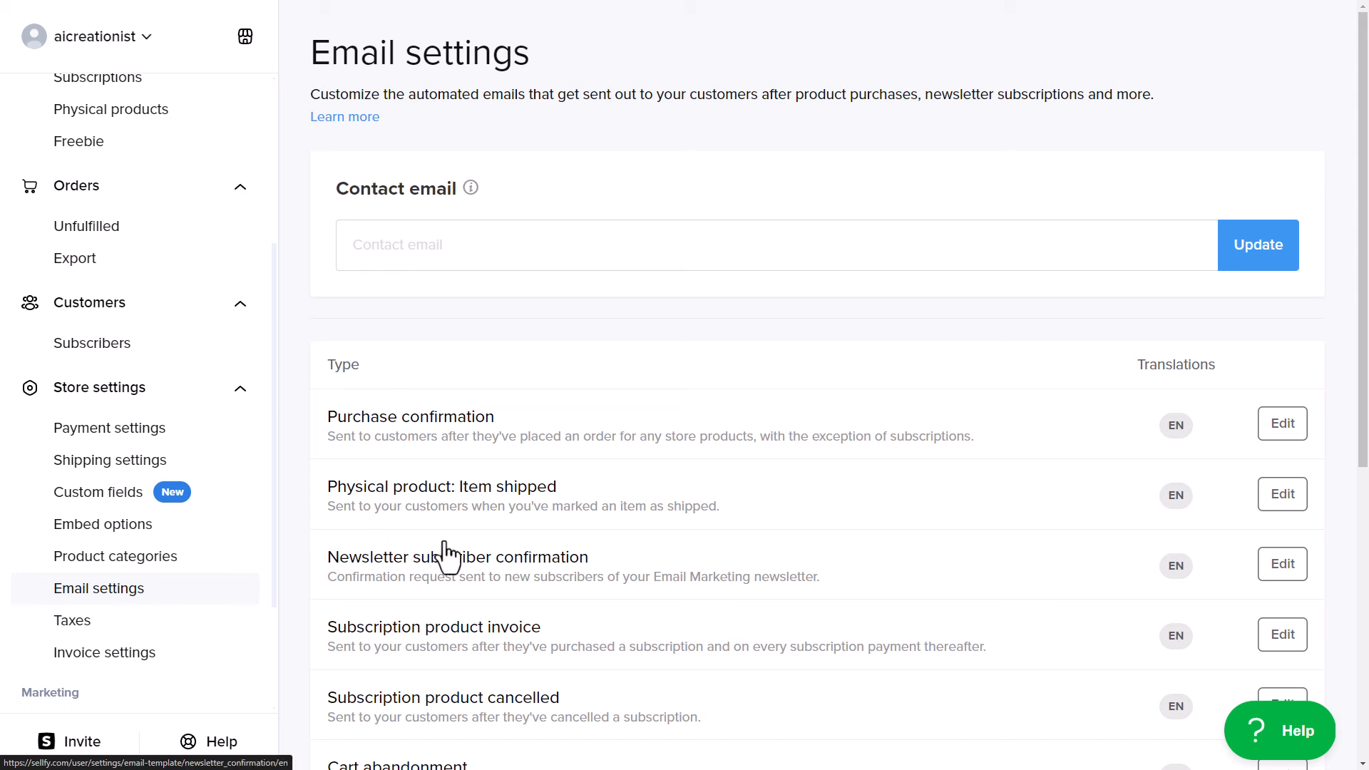
{"action": "scroll", "coordinate": [747, 412], "scroll_direction": "down", "scroll_amount": 3}
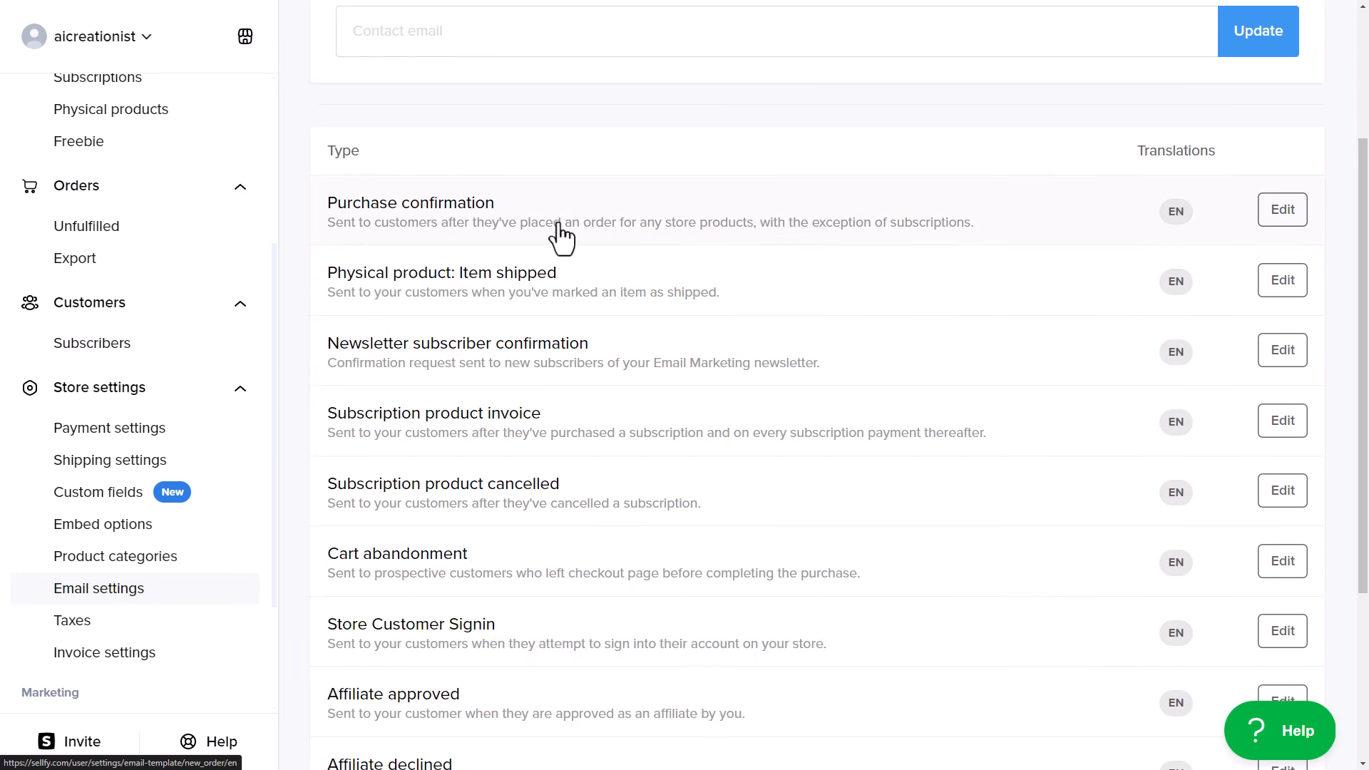
{"action": "scroll", "coordinate": [465, 695], "scroll_direction": "up", "scroll_amount": 2}
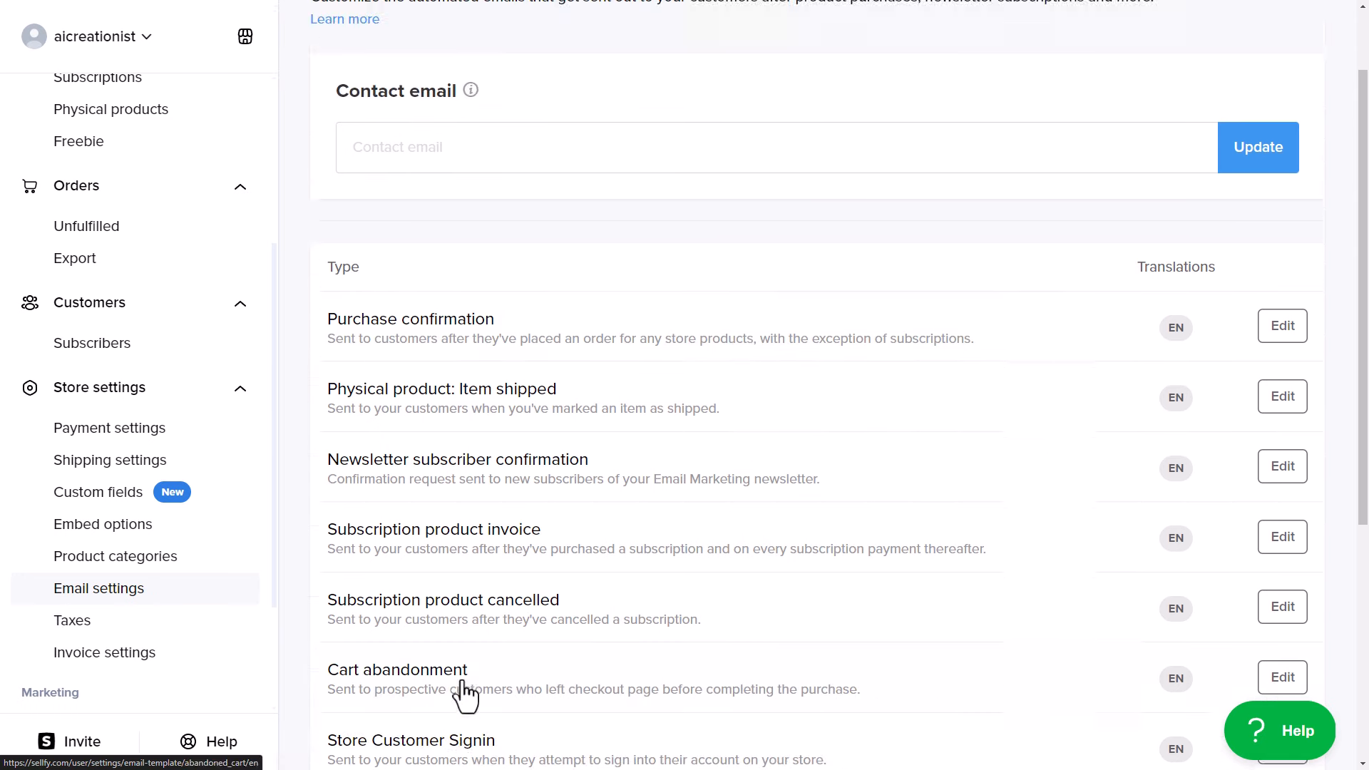
{"action": "scroll", "coordinate": [466, 690], "scroll_direction": "down", "scroll_amount": 4}
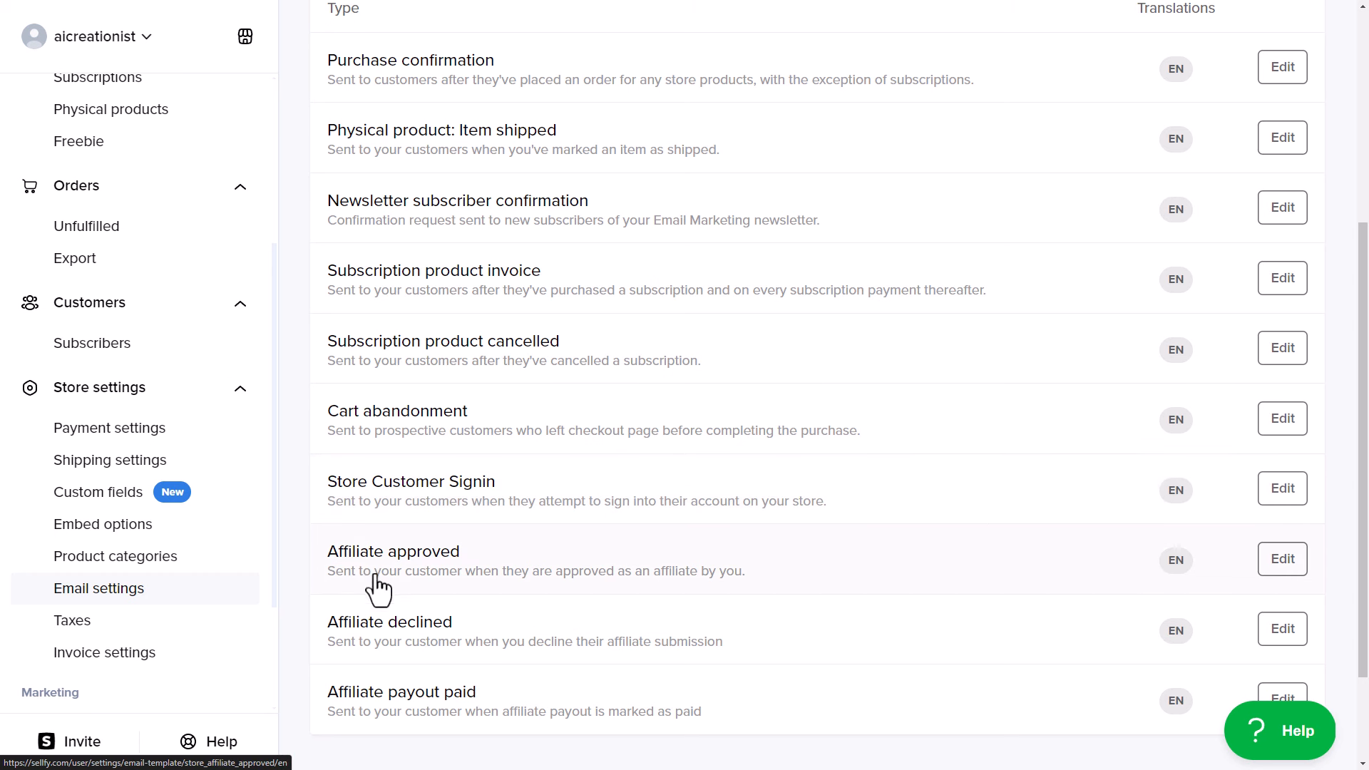
{"action": "scroll", "coordinate": [66, 602], "scroll_direction": "down", "scroll_amount": 1}
Look at the marketing section's discounts overview and the email marketing page
{"action": "scroll", "coordinate": [68, 606], "scroll_direction": "down", "scroll_amount": 2}
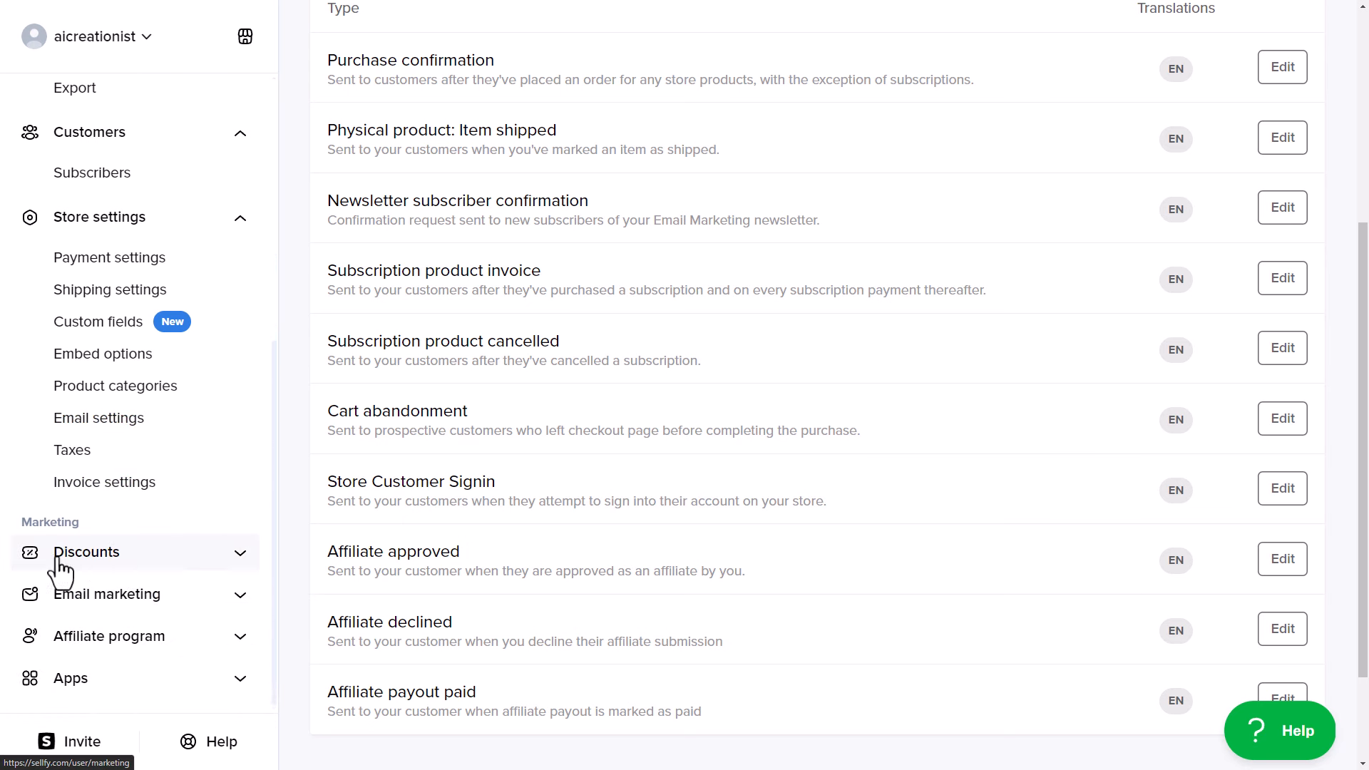
{"action": "left_click", "coordinate": [74, 563]}
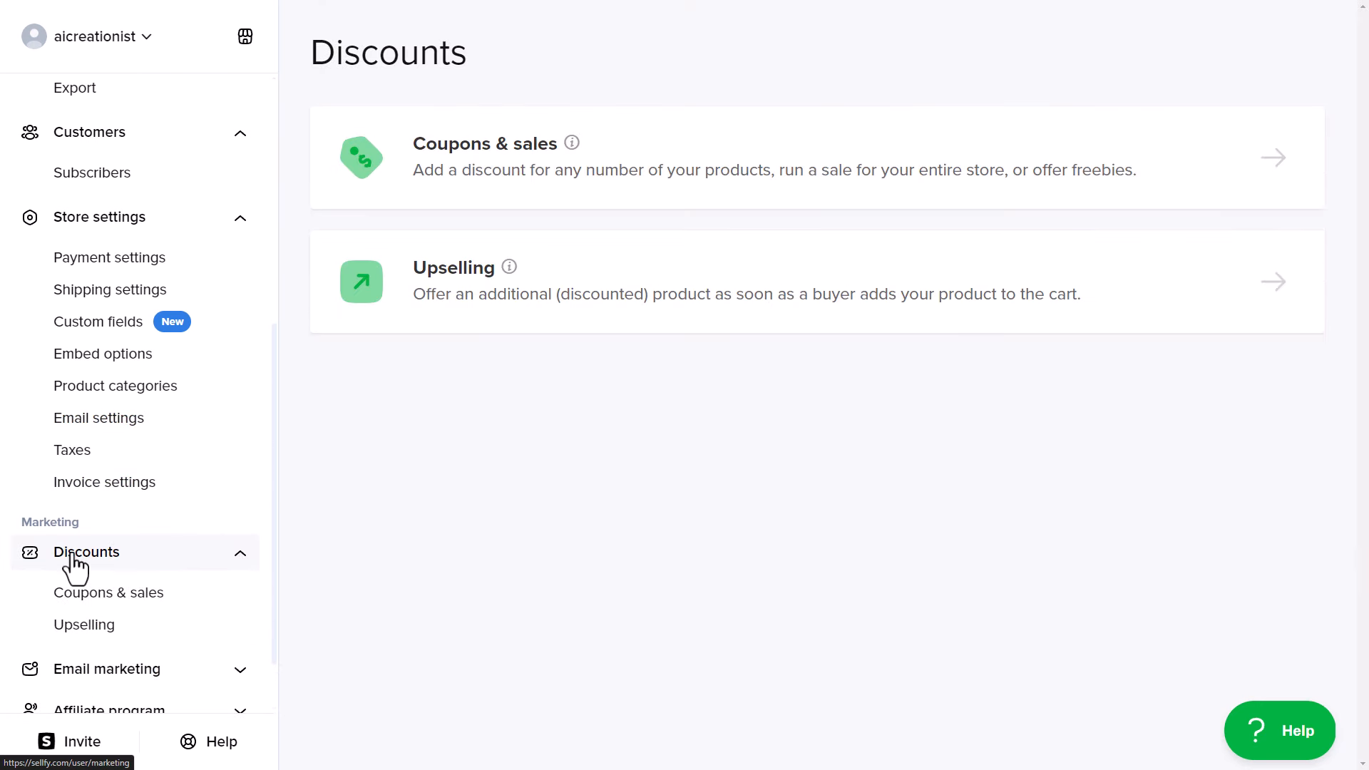
{"action": "left_click", "coordinate": [107, 672]}
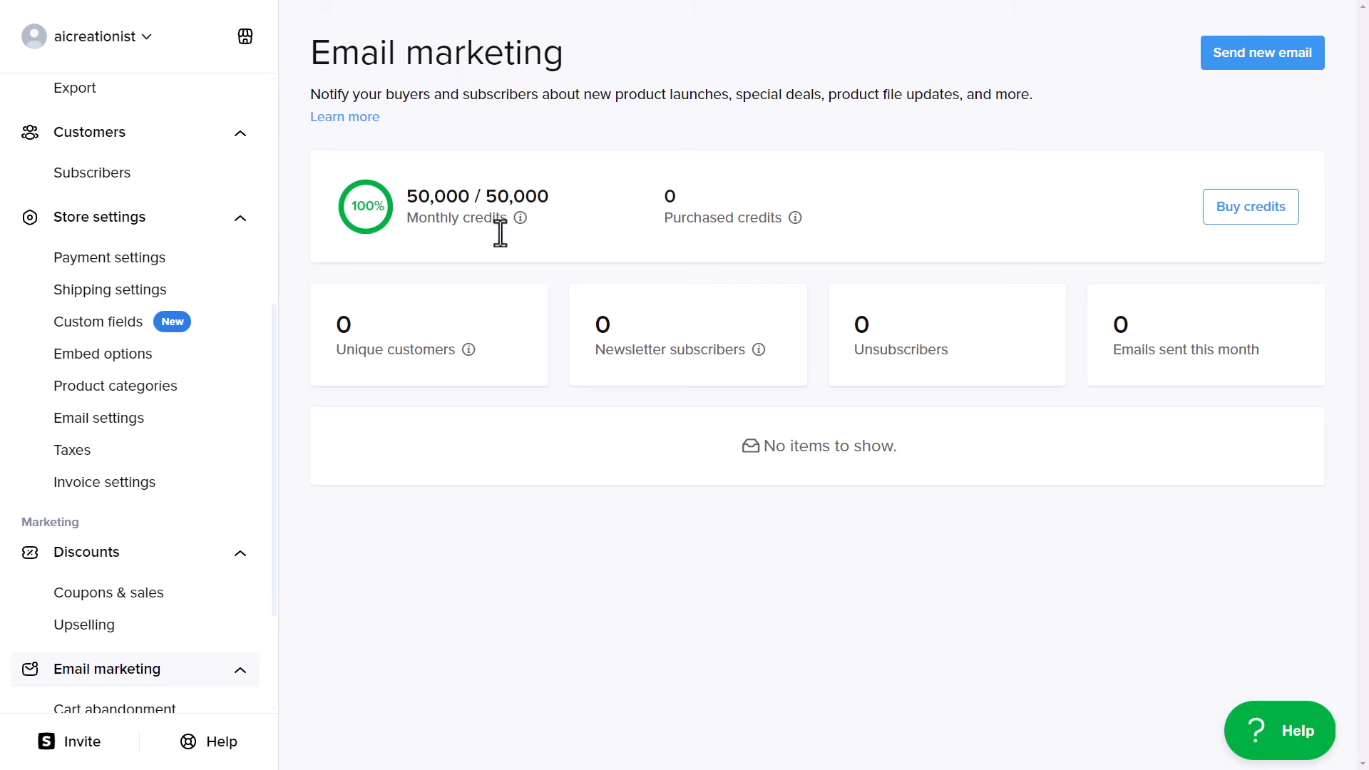
Open the apps page and look through the available integrations, from Google Merchant Center to Patreon
{"action": "scroll", "coordinate": [249, 321], "scroll_direction": "down", "scroll_amount": 3}
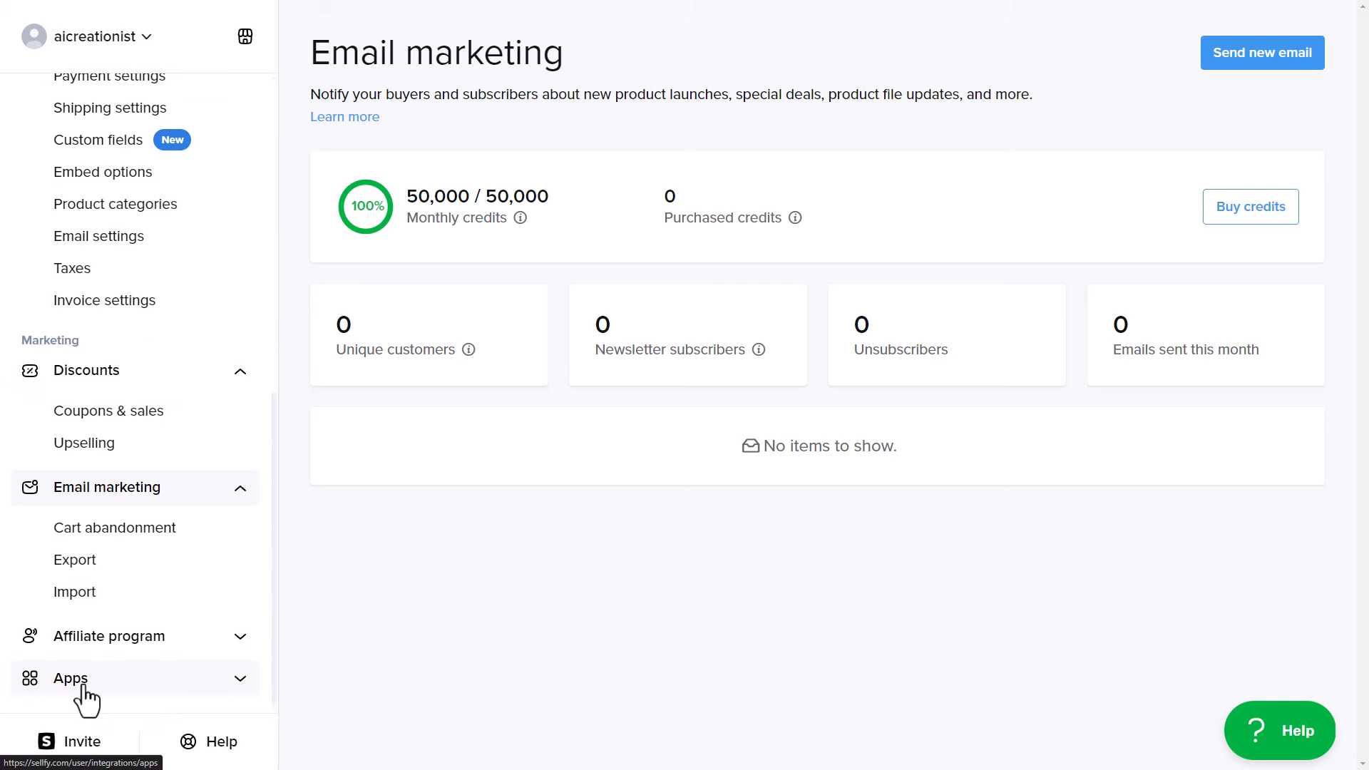
{"action": "left_click", "coordinate": [84, 681]}
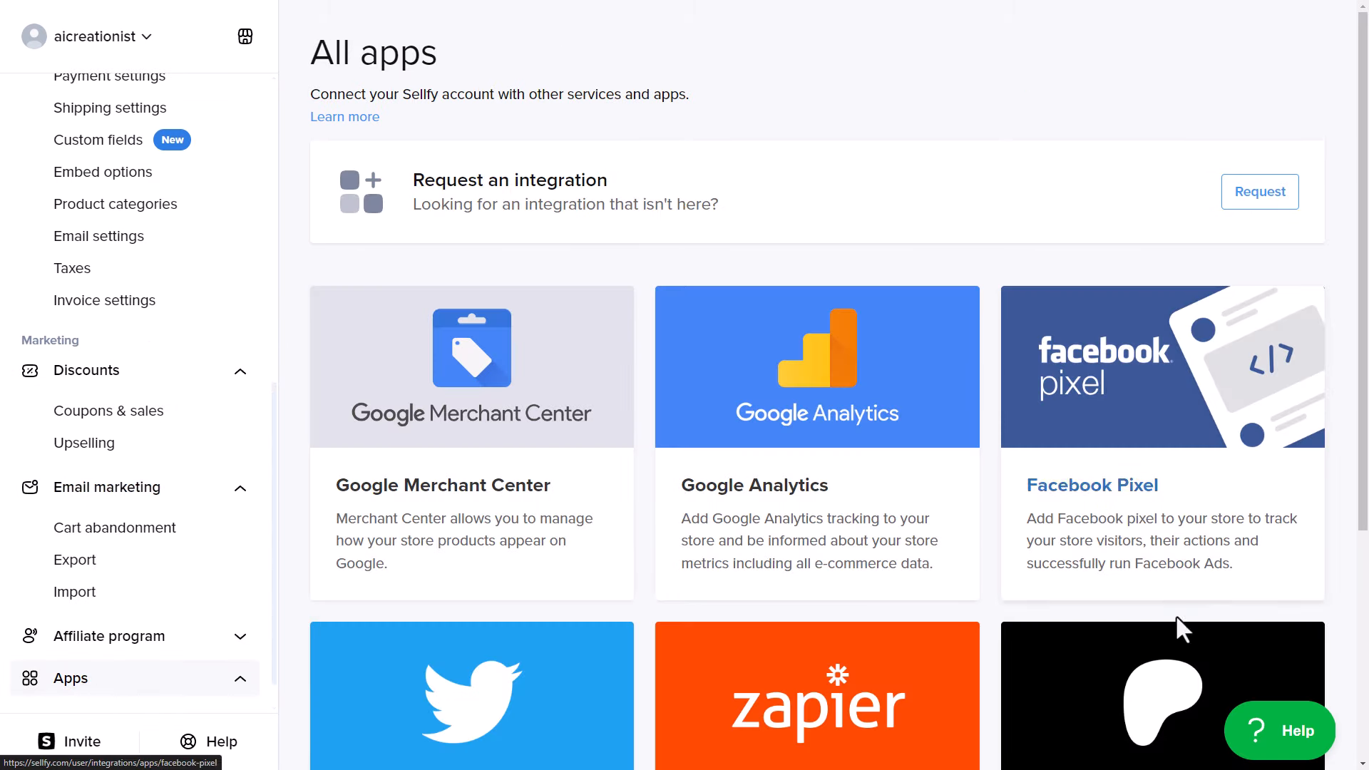
{"action": "scroll", "coordinate": [1175, 620], "scroll_direction": "down", "scroll_amount": 3}
{"action": "scroll", "coordinate": [446, 568], "scroll_direction": "down", "scroll_amount": 2}
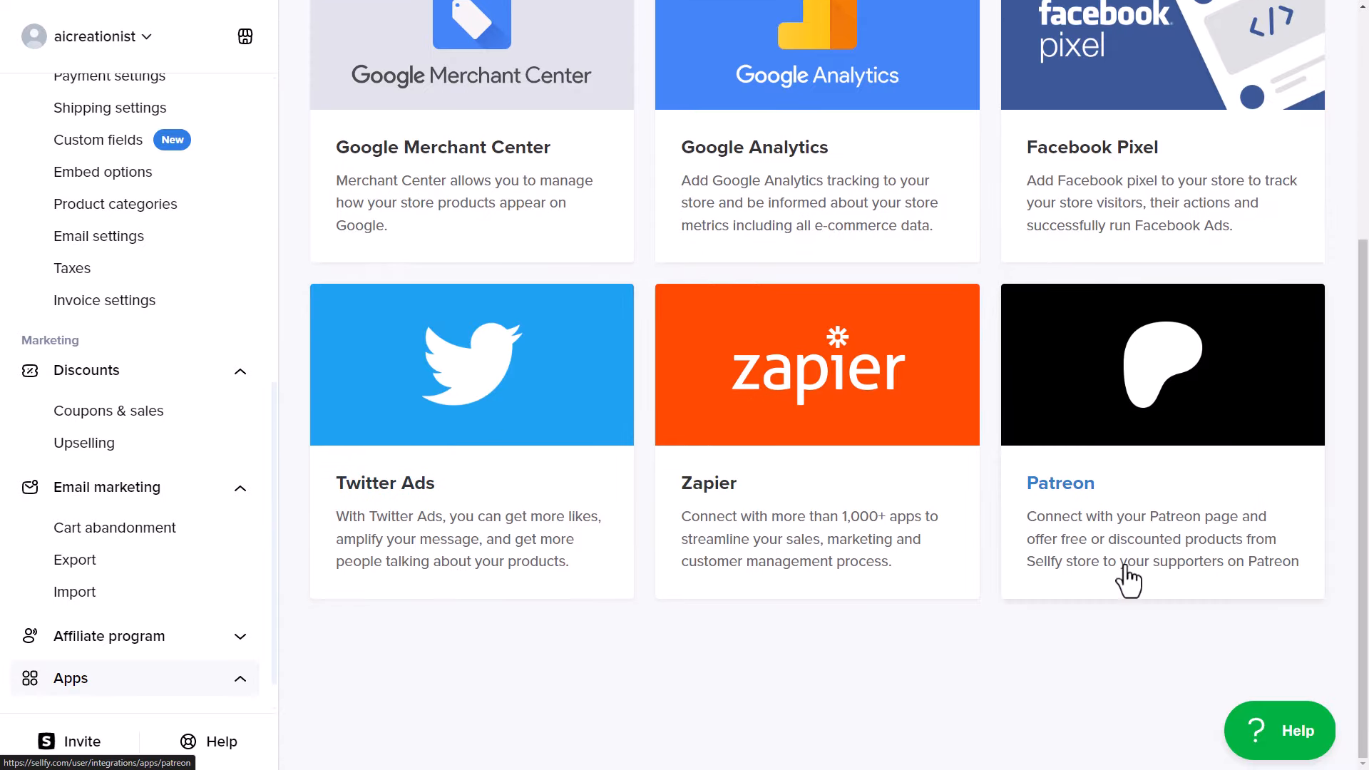
{"action": "scroll", "coordinate": [1141, 535], "scroll_direction": "up", "scroll_amount": 4}
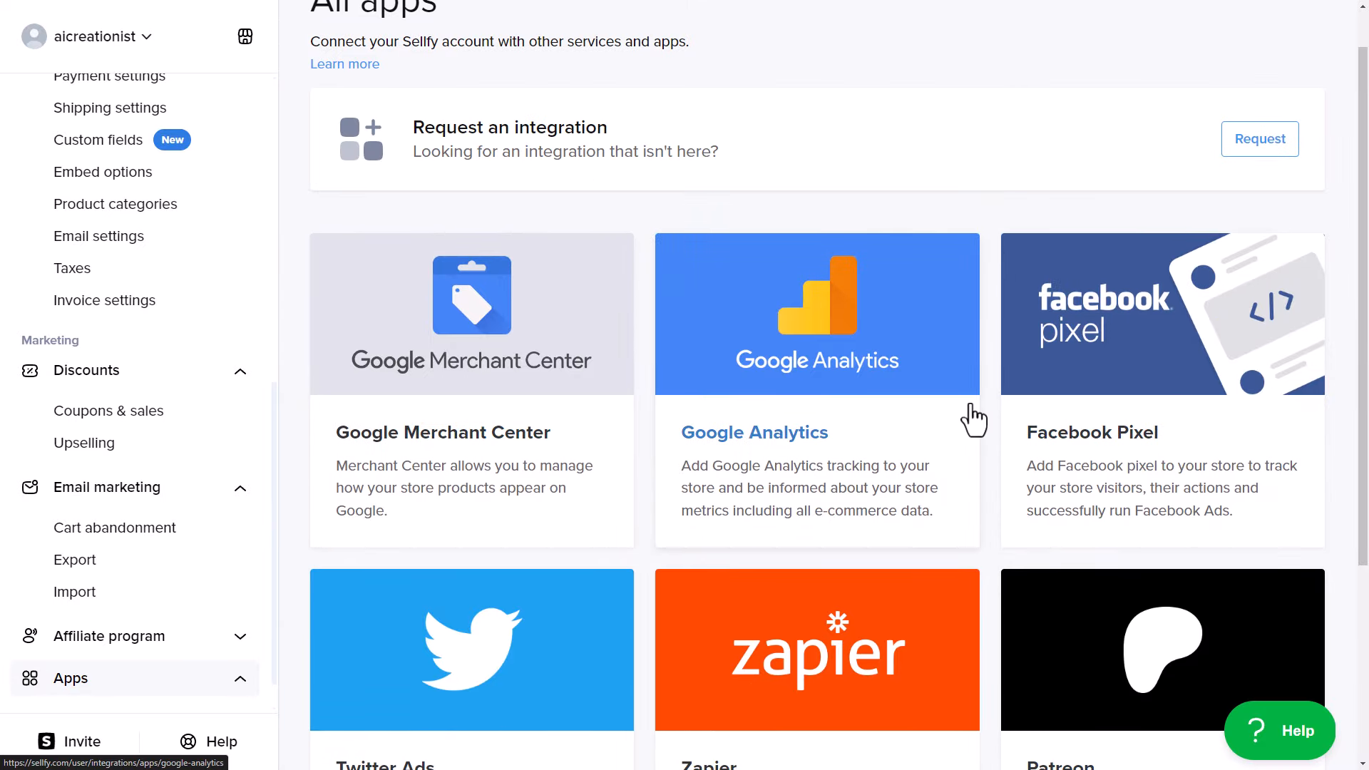
{"action": "scroll", "coordinate": [996, 407], "scroll_direction": "up", "scroll_amount": 1}
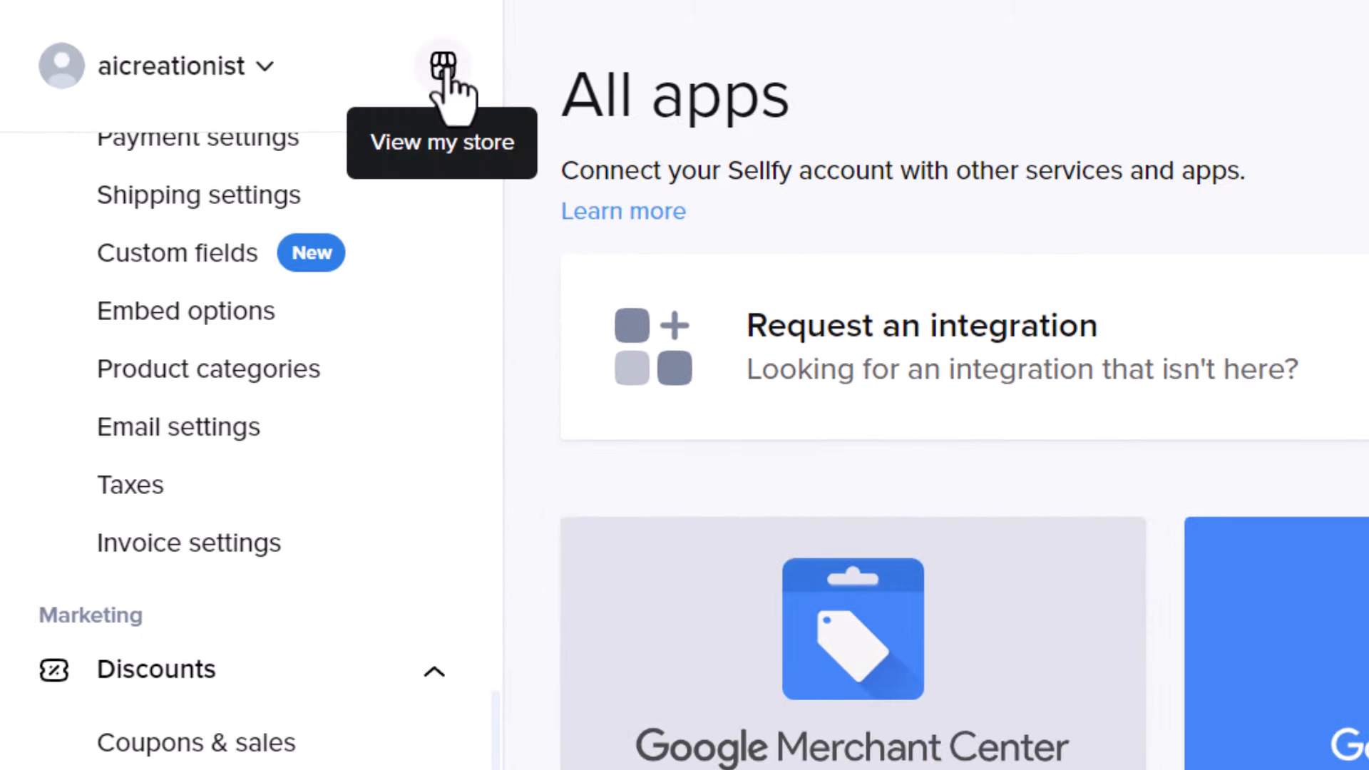
View the live storefront and examine its owner-only banner, hero section and product listing
{"action": "left_click", "coordinate": [443, 66]}
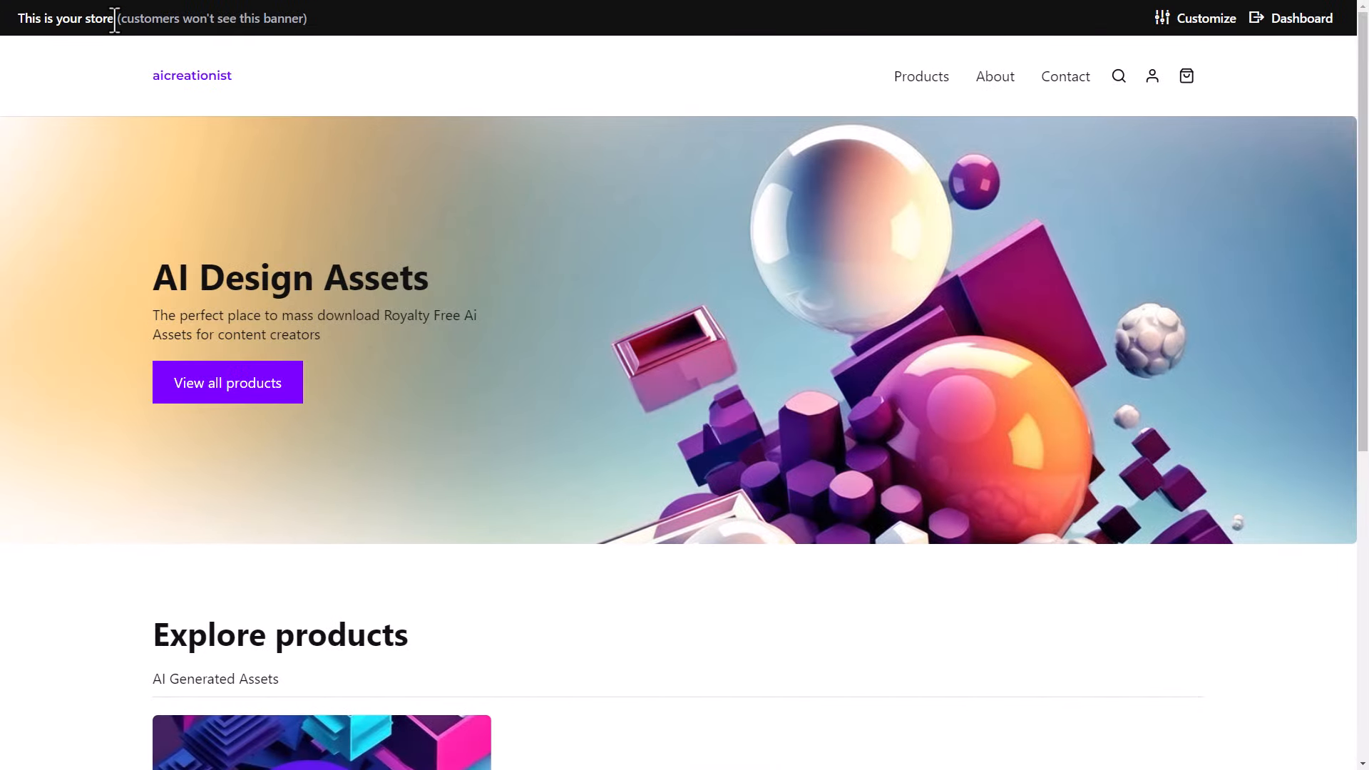
{"action": "left_click_drag", "start_coordinate": [114, 19], "coordinate": [314, 29]}
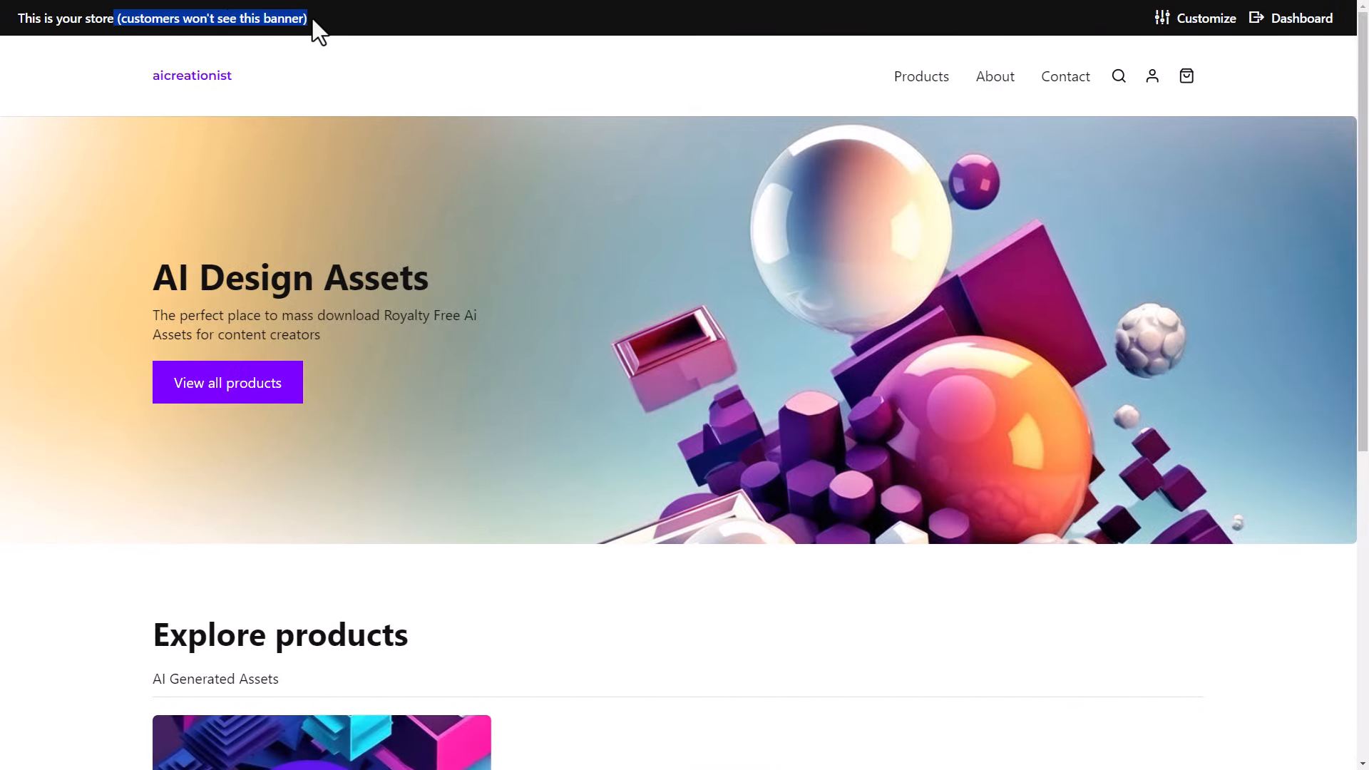
{"action": "left_click", "coordinate": [55, 11]}
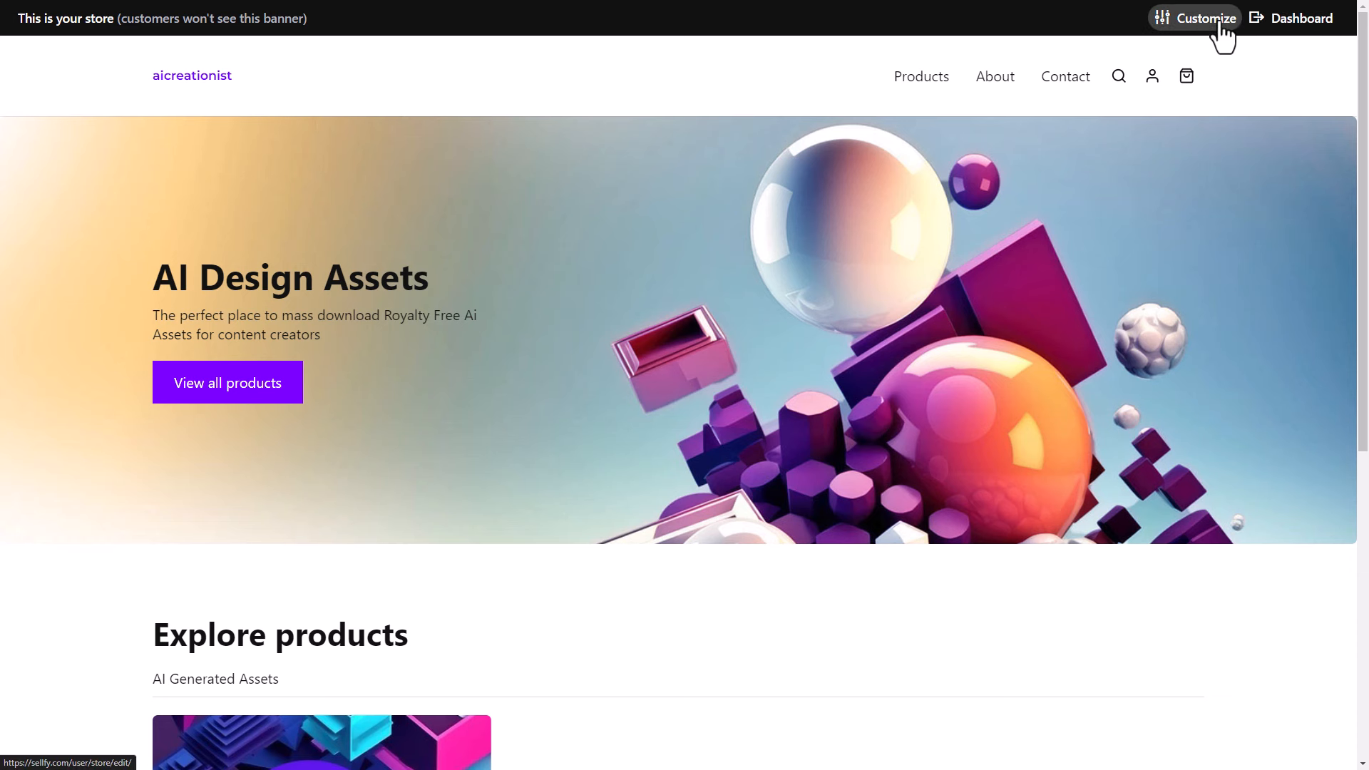
{"action": "scroll", "coordinate": [759, 251], "scroll_direction": "down", "scroll_amount": 6}
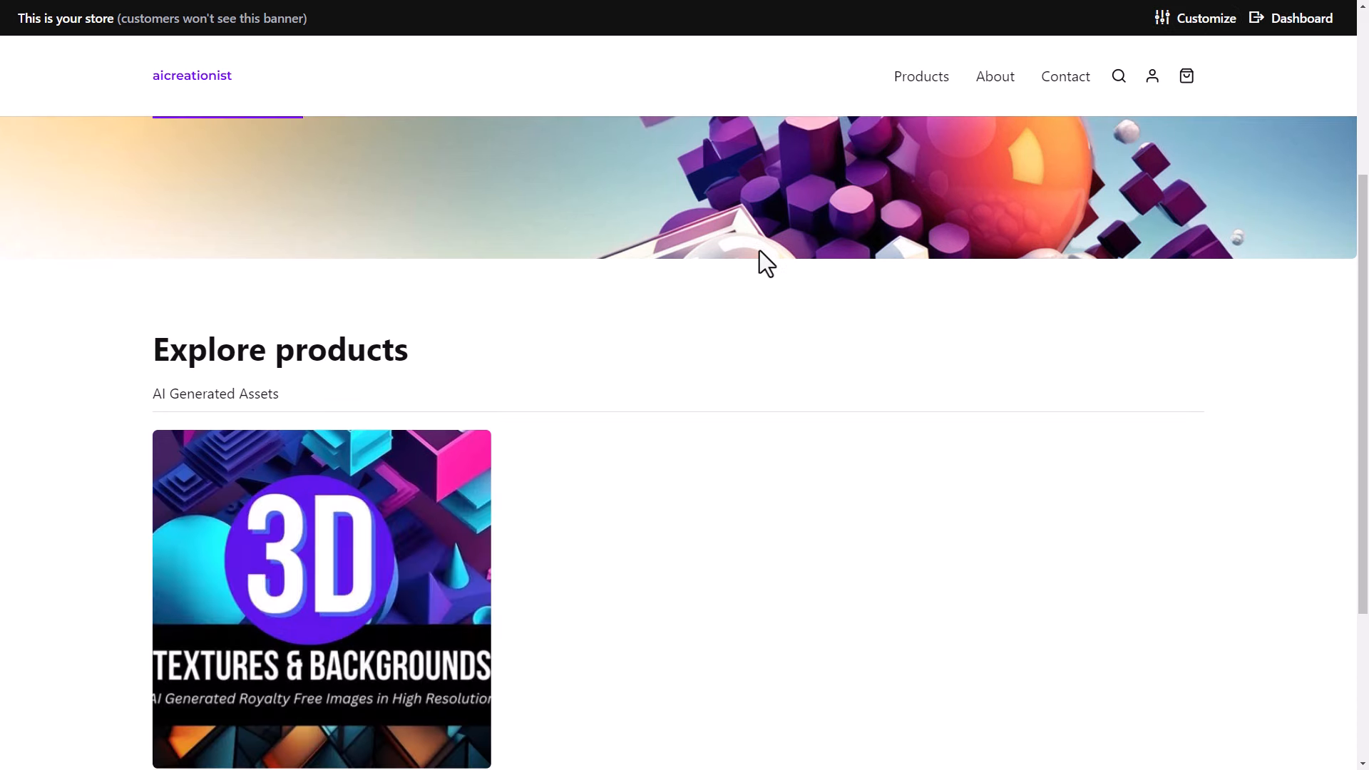
{"action": "scroll", "coordinate": [251, 428], "scroll_direction": "up", "scroll_amount": 2}
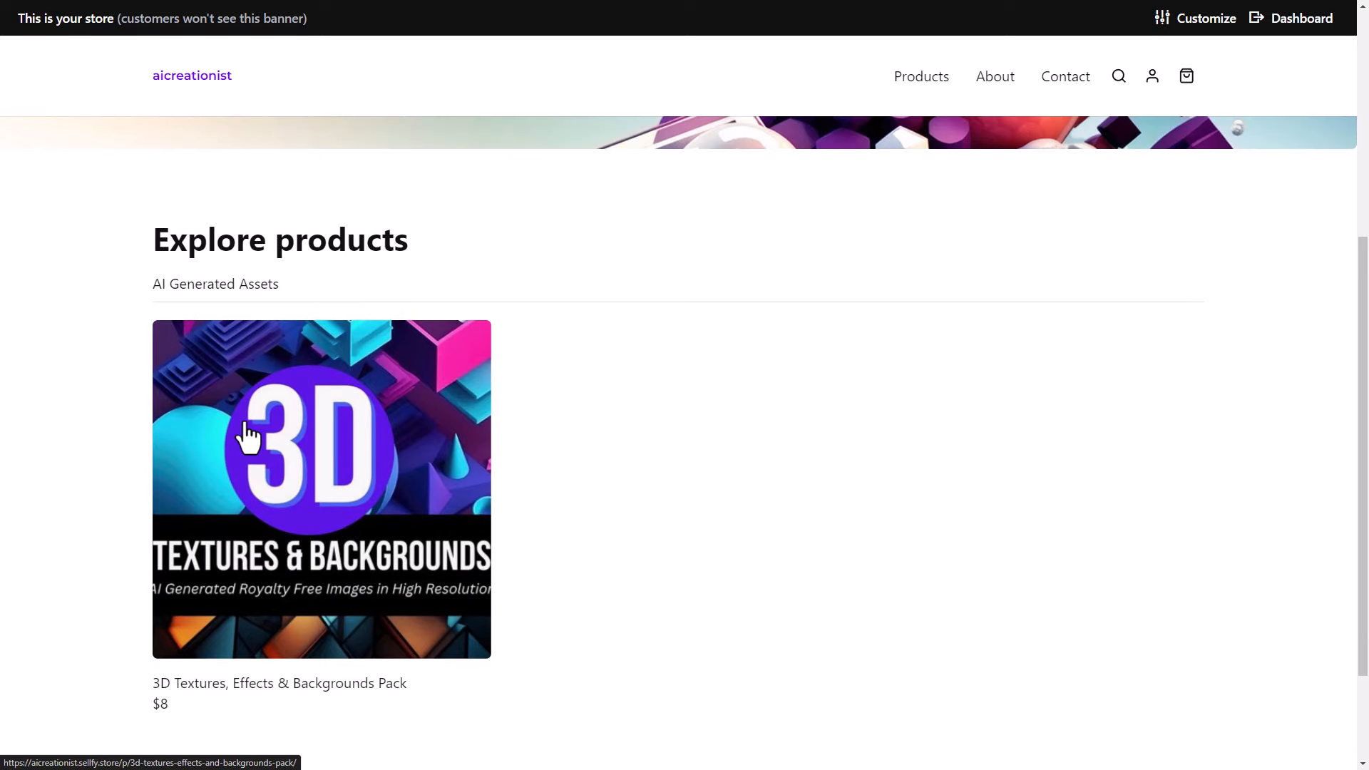
Add the 3D Textures, Effects & Backgrounds Pack to the cart from its product page and proceed to checkout
{"action": "left_click", "coordinate": [246, 426]}
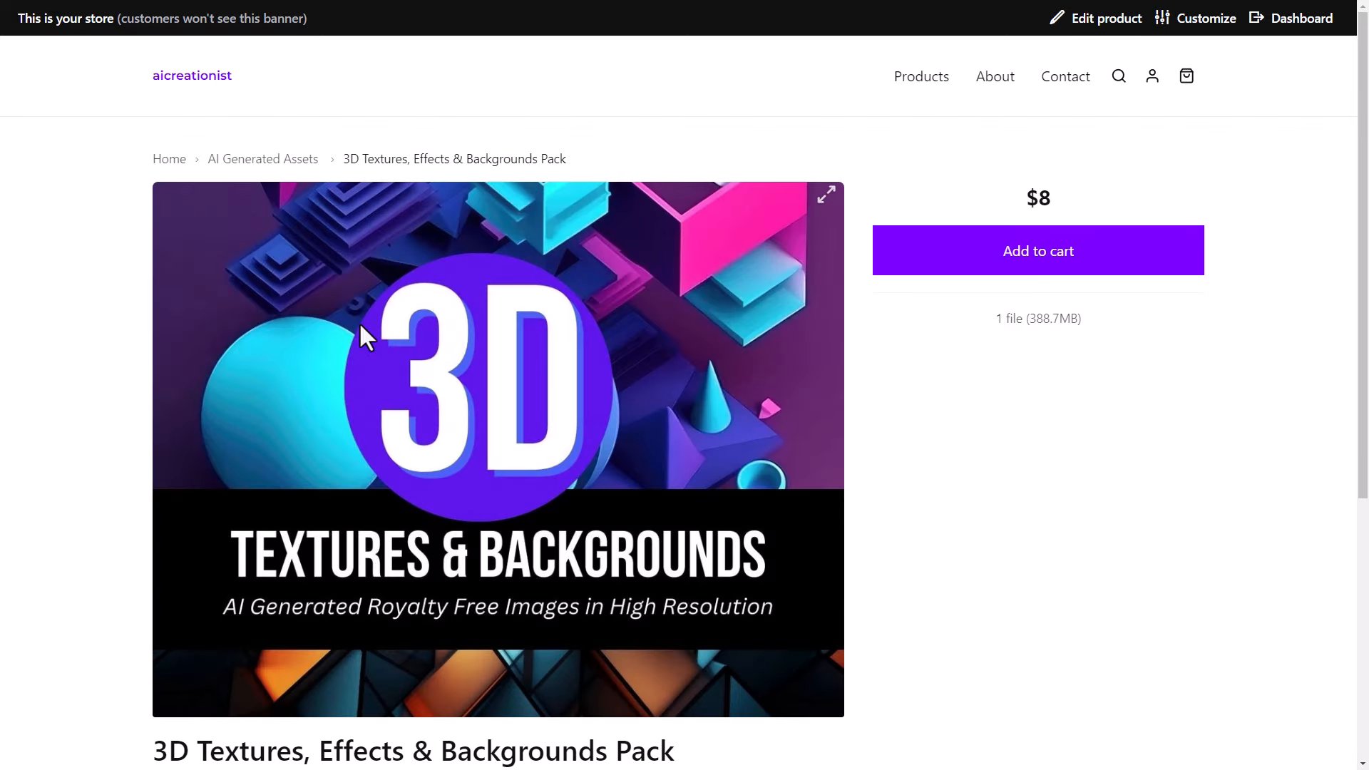
{"action": "scroll", "coordinate": [364, 314], "scroll_direction": "down", "scroll_amount": 5}
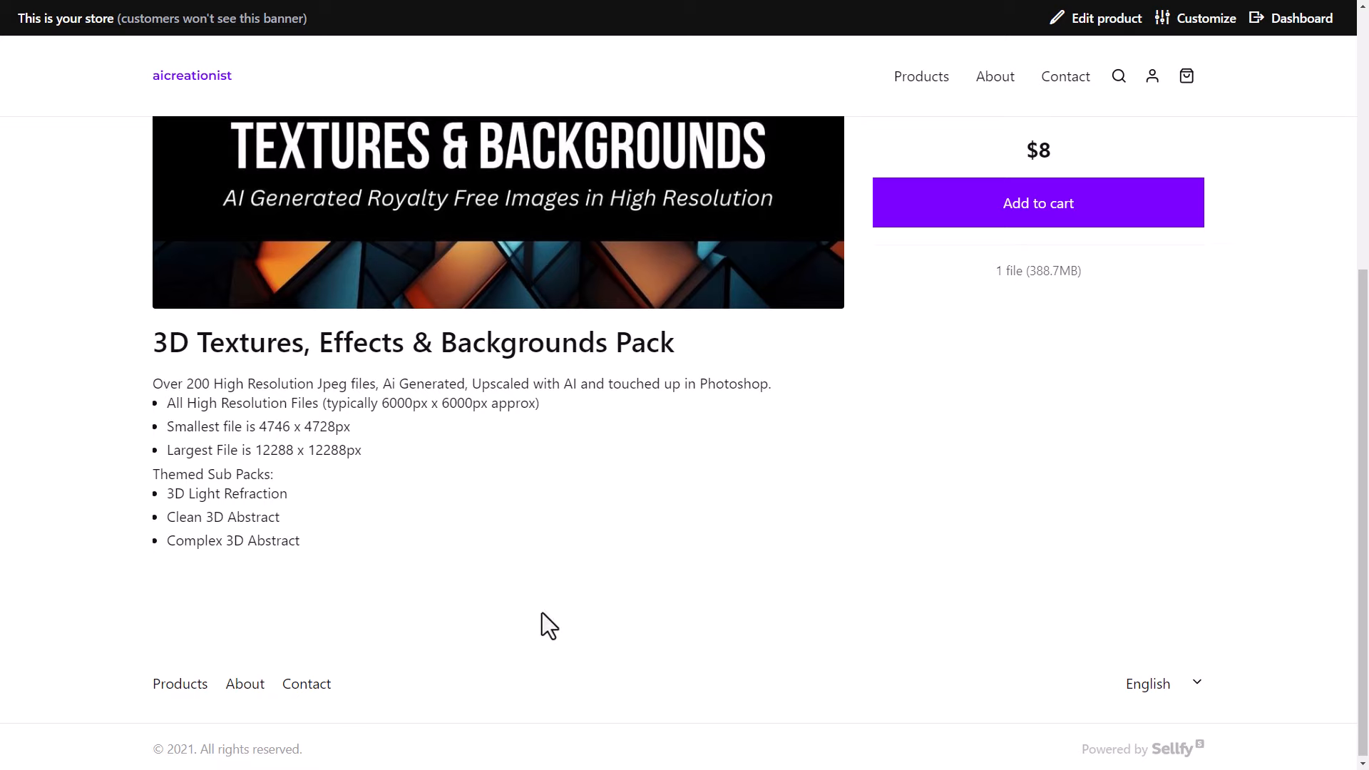
{"action": "scroll", "coordinate": [738, 499], "scroll_direction": "up", "scroll_amount": 6}
{"action": "left_click", "coordinate": [998, 267]}
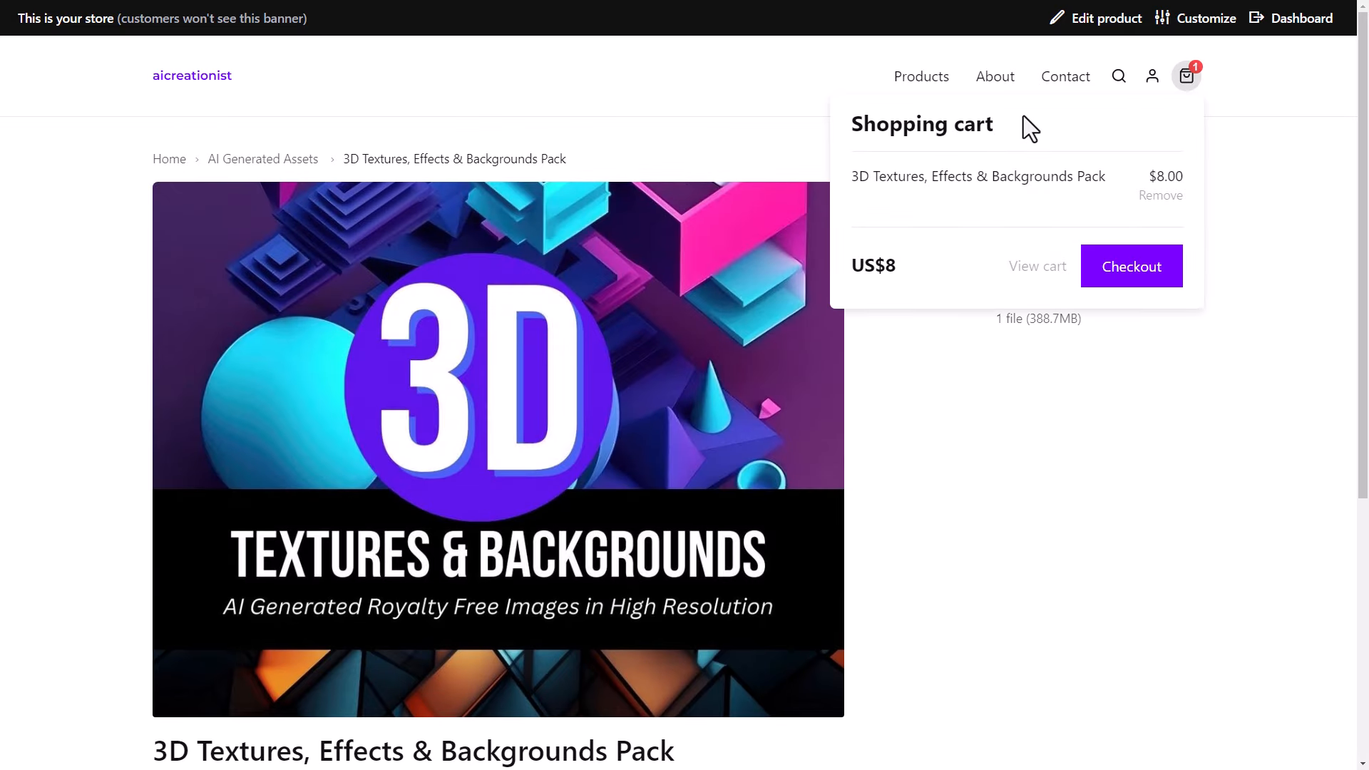
{"action": "left_click", "coordinate": [1131, 278]}
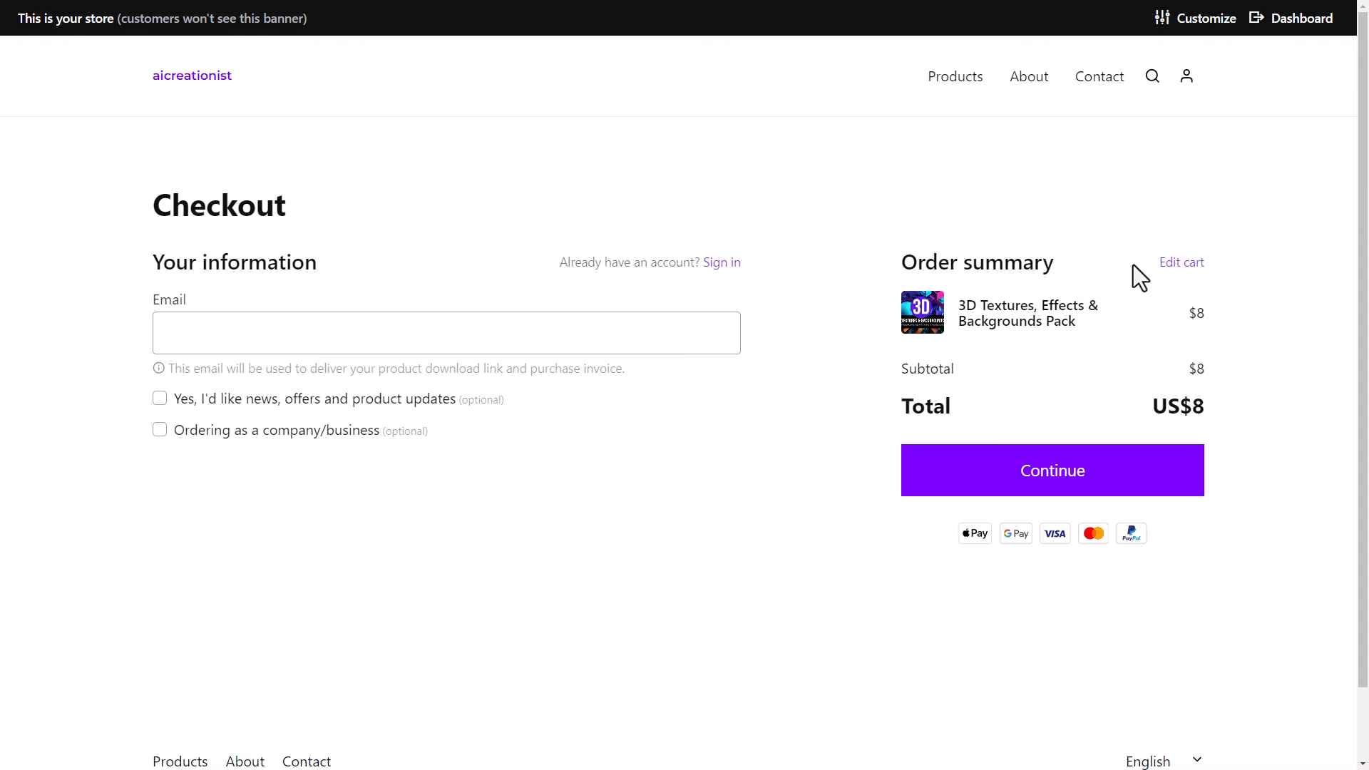